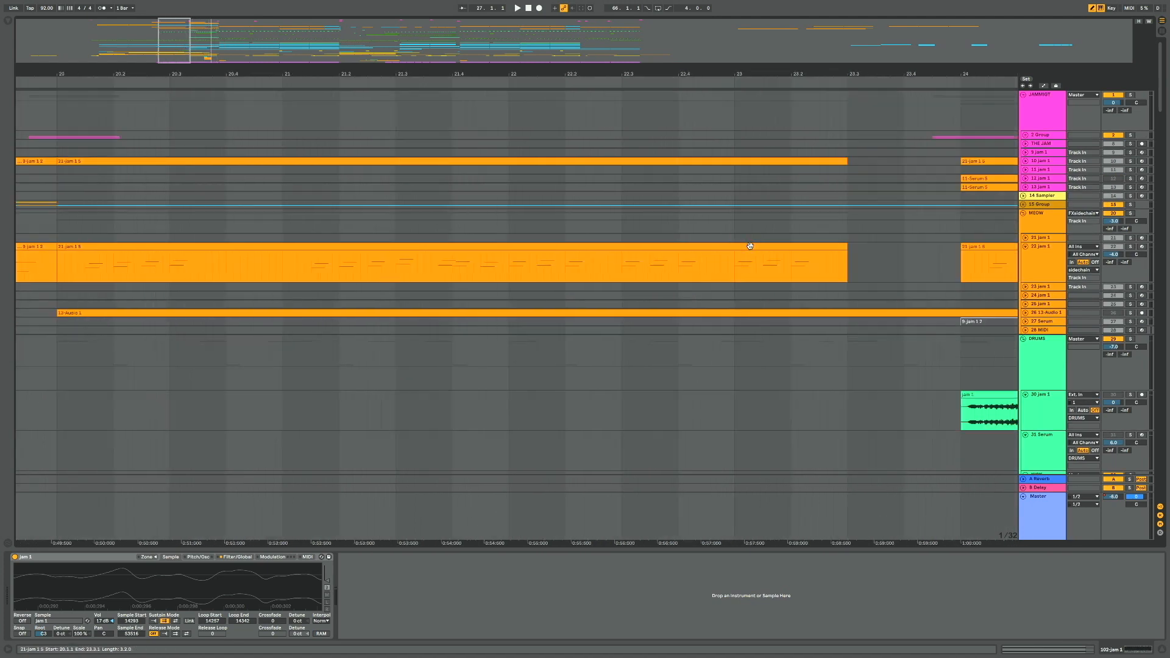
# Survey the arrangement from the opening bars through the drum and FX tracks to the SOUNDWORK group clips at bar 26
pyautogui.scroll(-5, 750, 245)
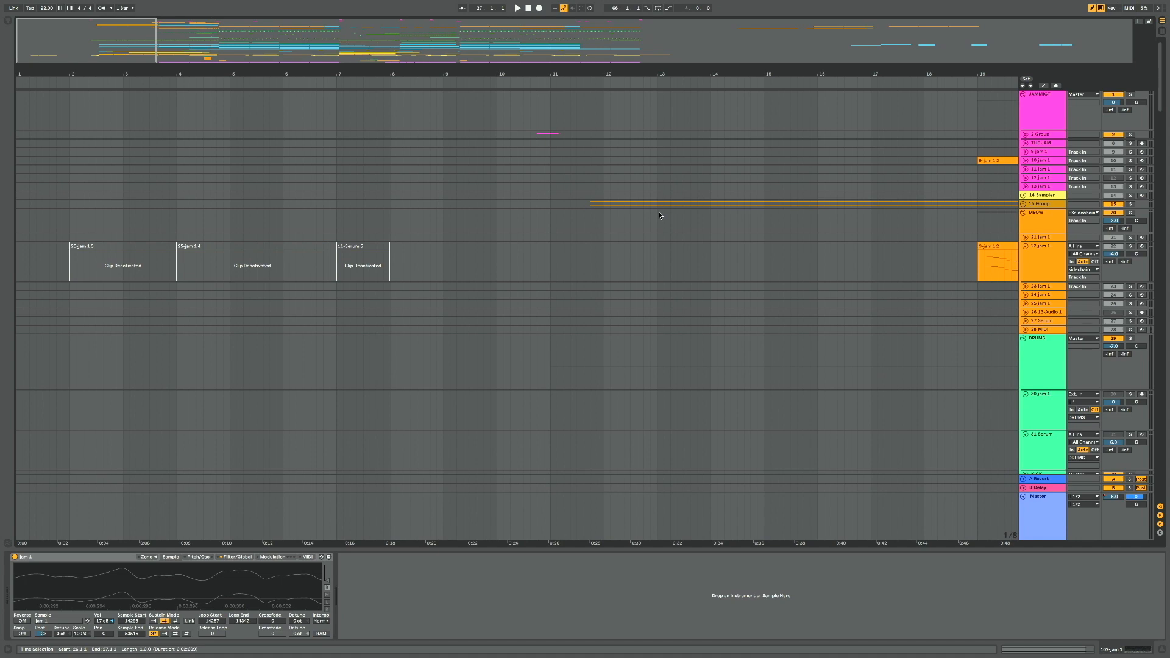
pyautogui.click(590, 181)
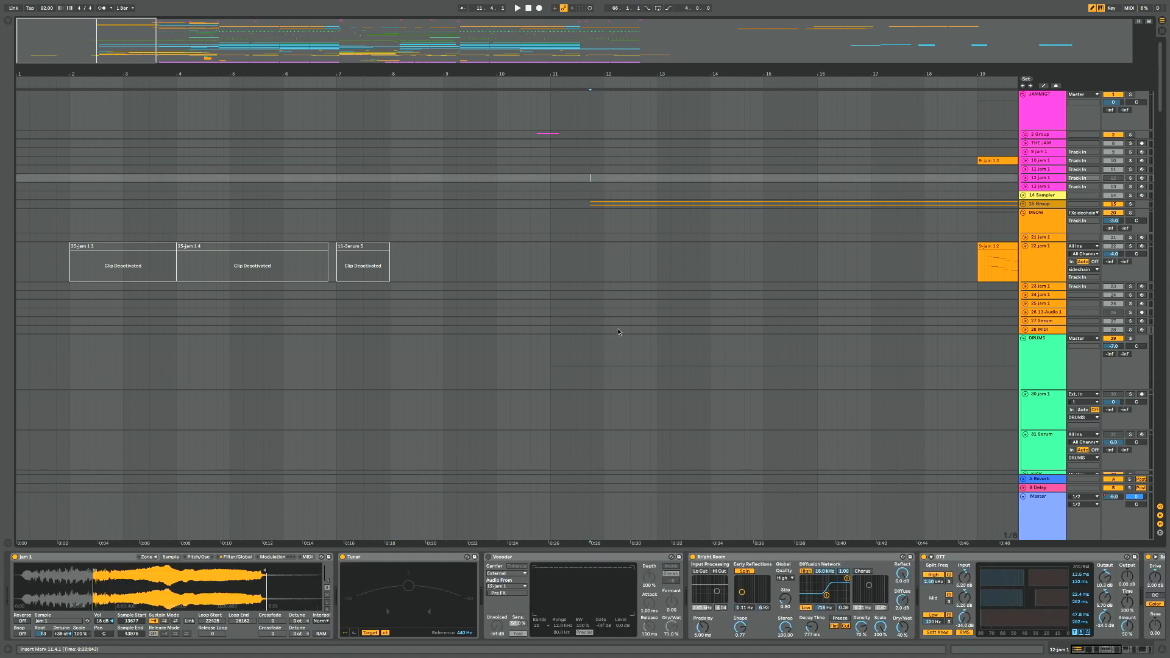
pyautogui.scroll(-3, 618, 331)
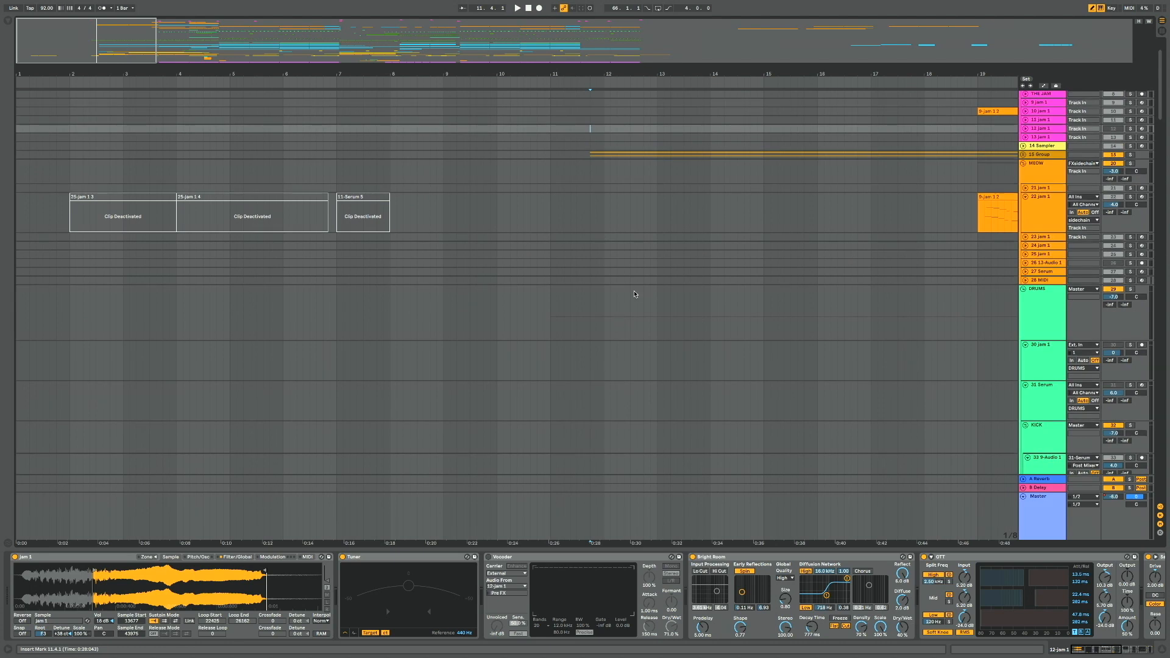
pyautogui.scroll(3, 634, 294)
pyautogui.hscroll(5, 634, 294)
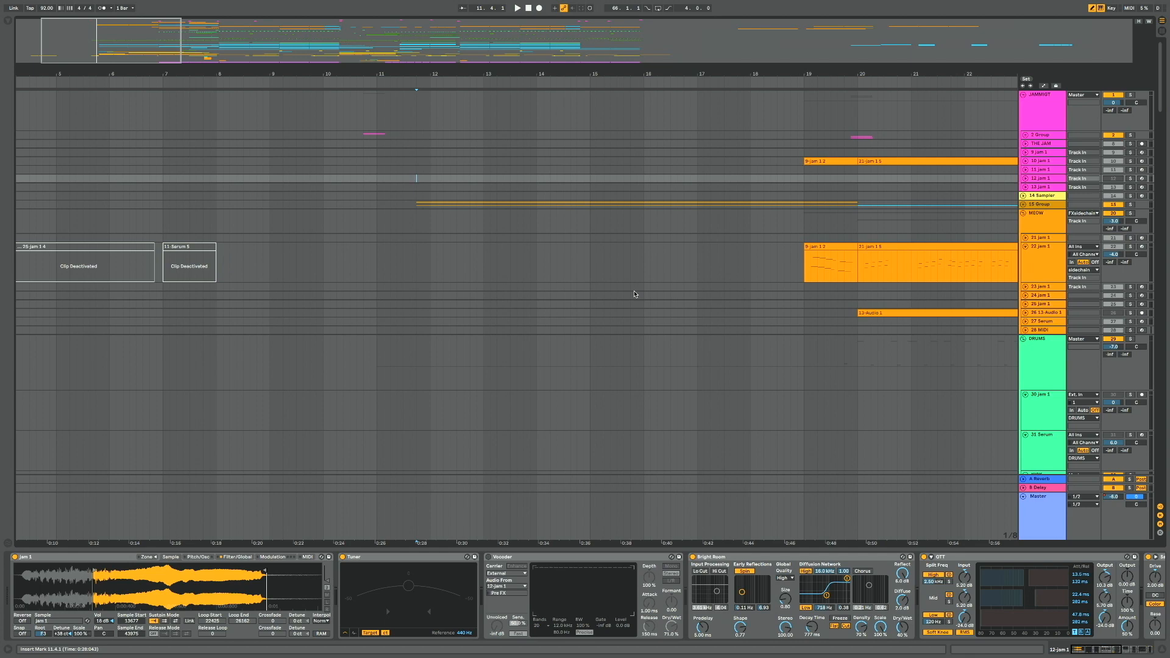
pyautogui.scroll(-15, 634, 294)
pyautogui.hscroll(-2, 622, 296)
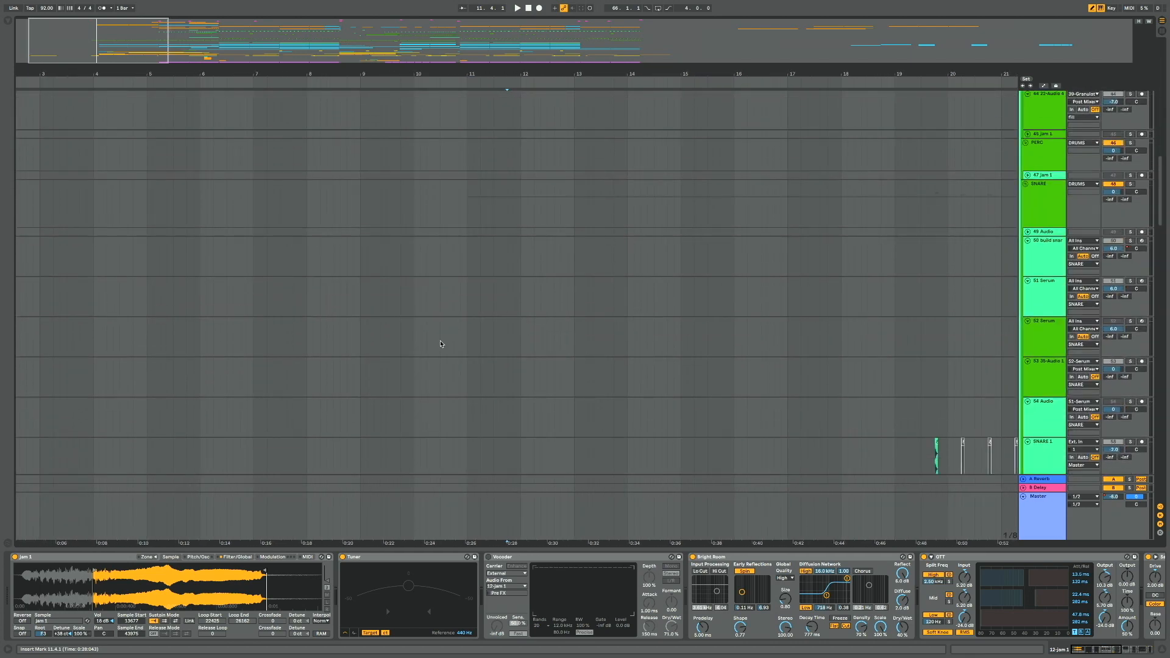
pyautogui.scroll(-12, 441, 341)
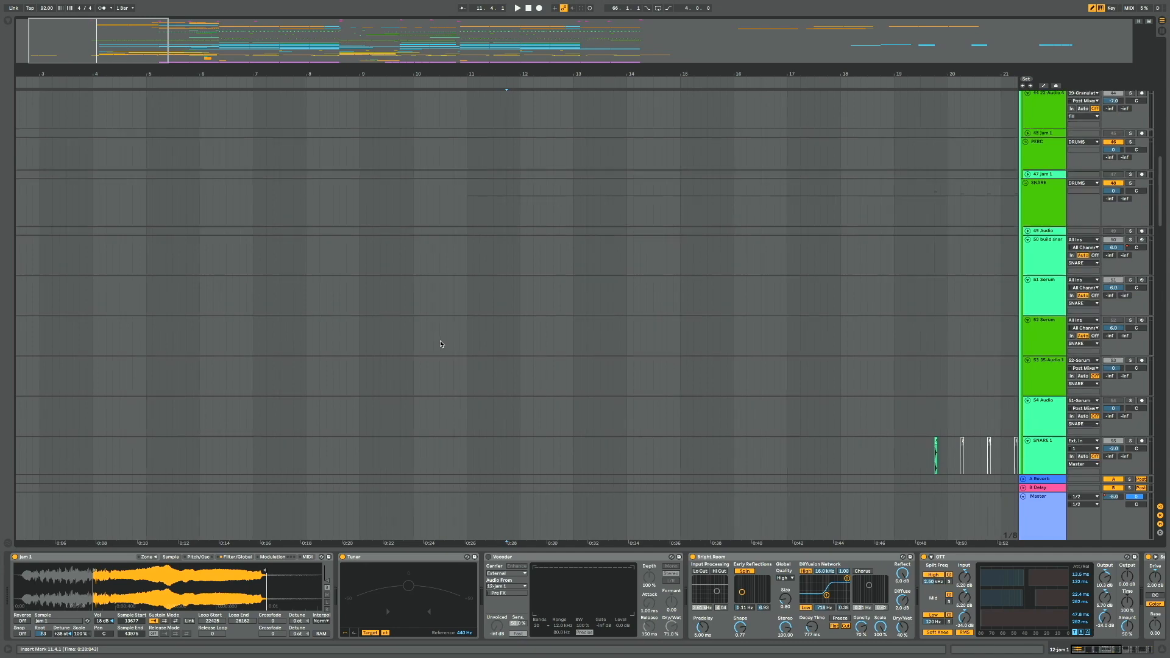
pyautogui.scroll(-15, 441, 336)
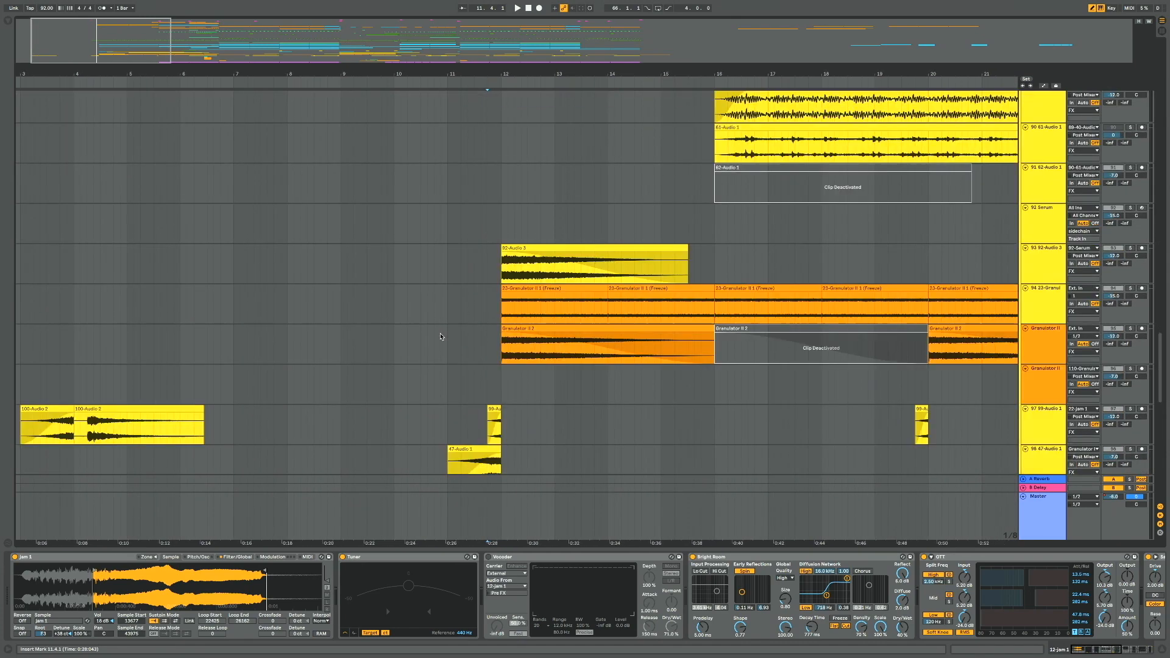
pyautogui.scroll(10, 441, 336)
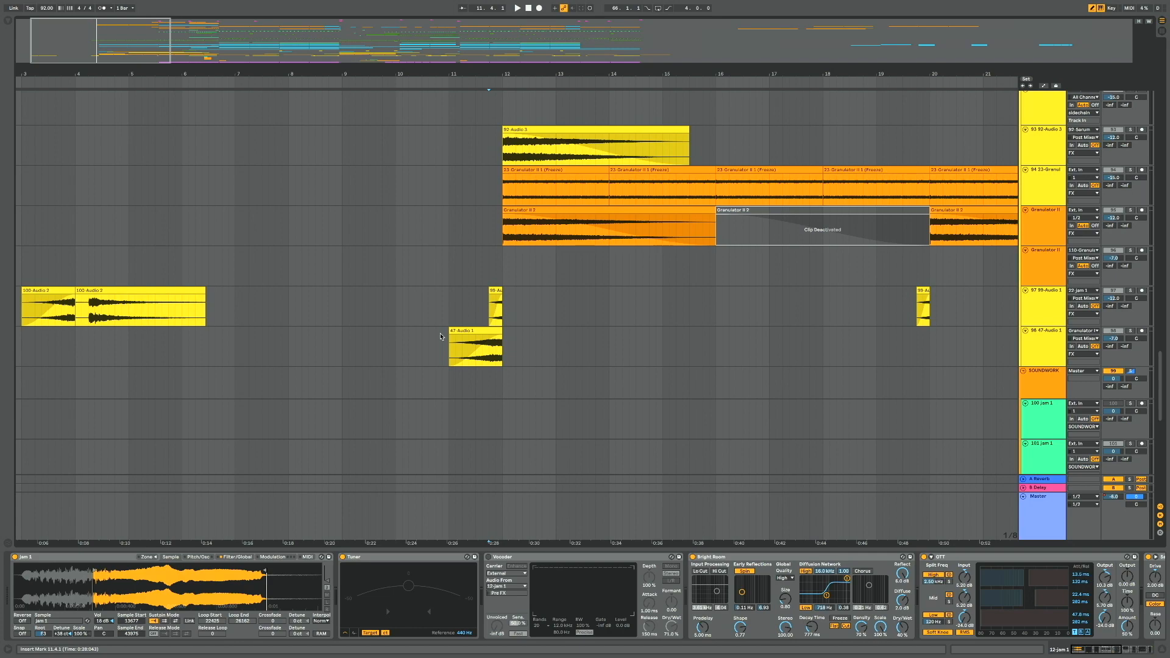
pyautogui.scroll(-8, 638, 360)
pyautogui.hscroll(8, 638, 360)
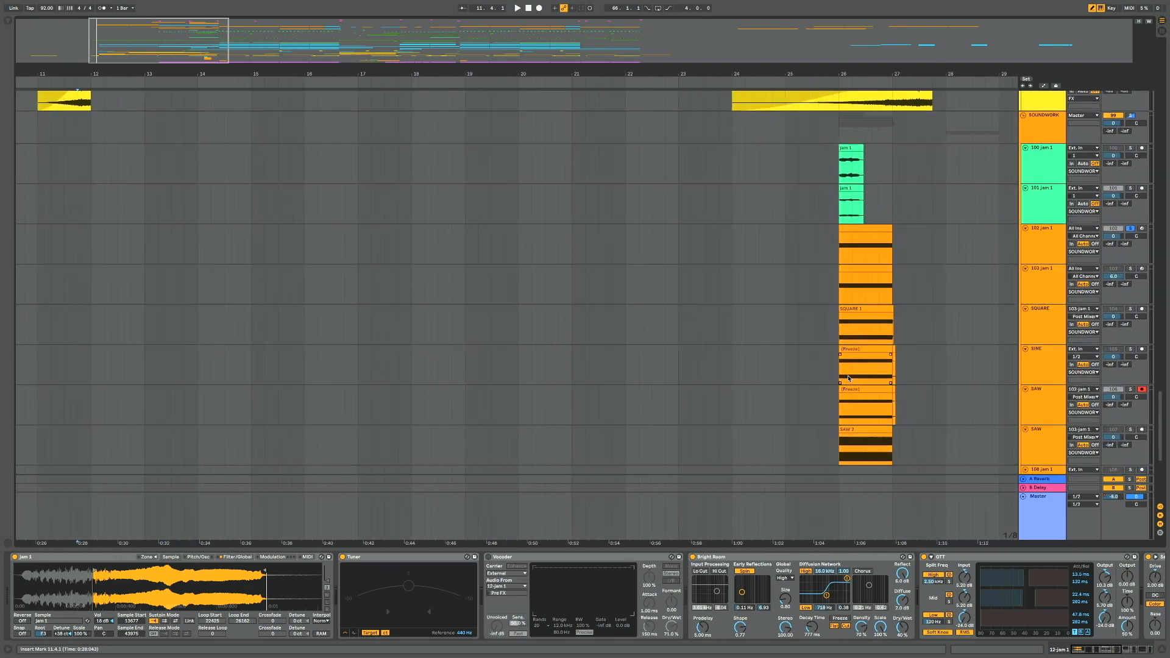
pyautogui.scroll(10, 820, 325)
pyautogui.hscroll(3, 820, 325)
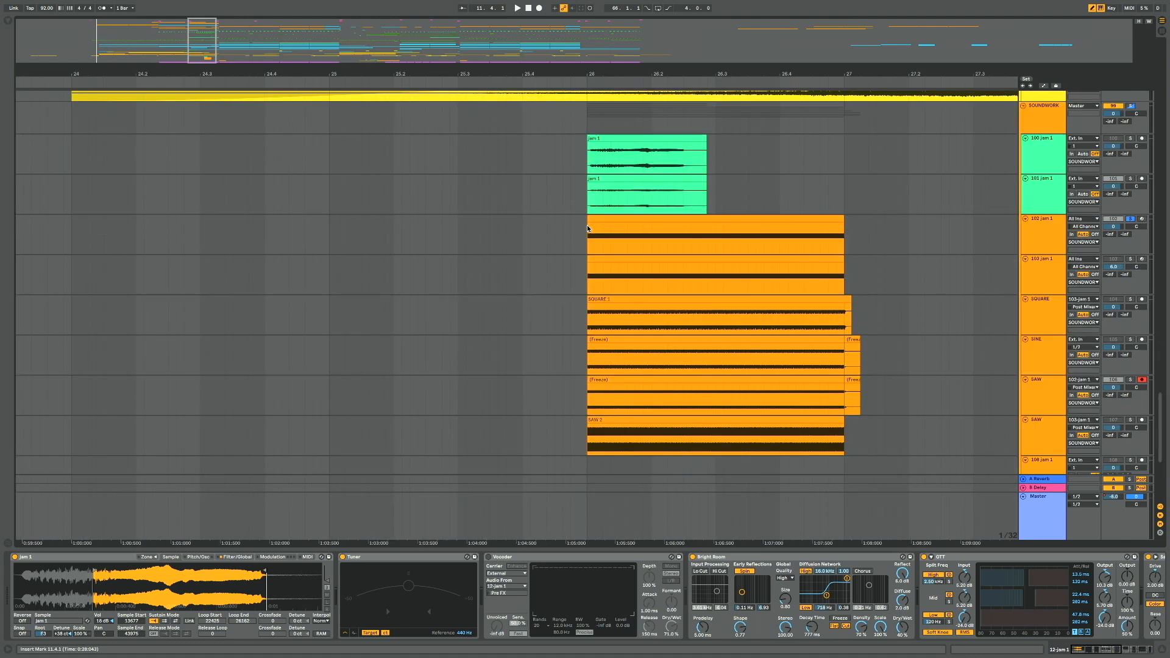
# Look over the synth, snare and jam clips around bars 24 to 27 and return to the SOUNDWORK group
pyautogui.scroll(15, 587, 228)
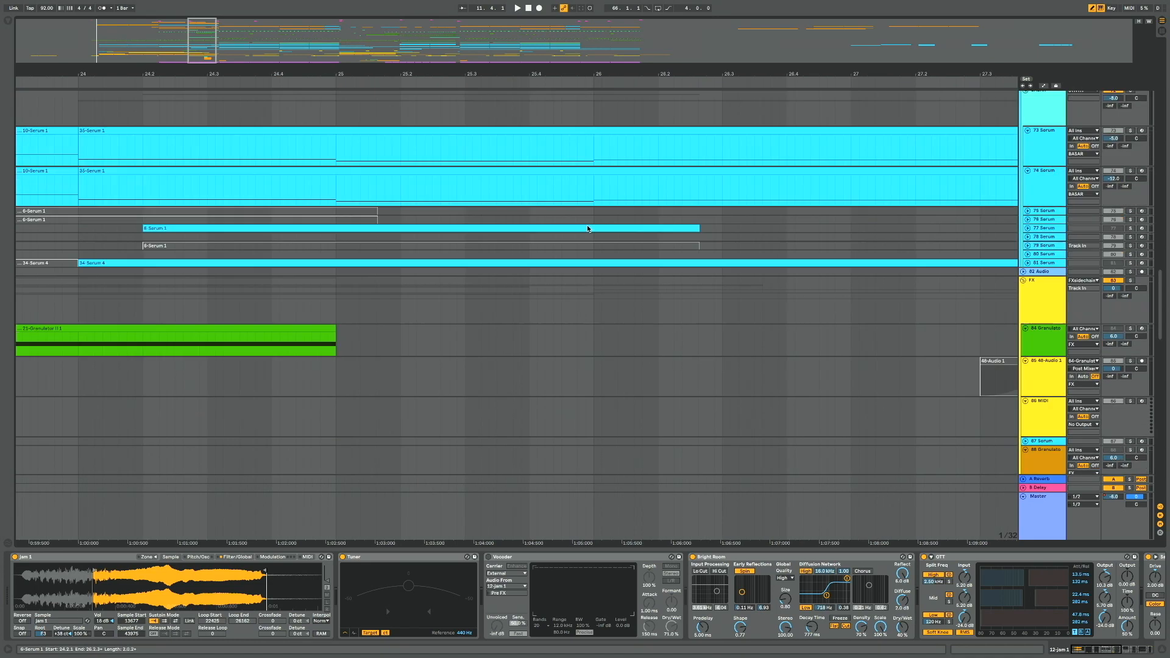
pyautogui.scroll(15, 587, 228)
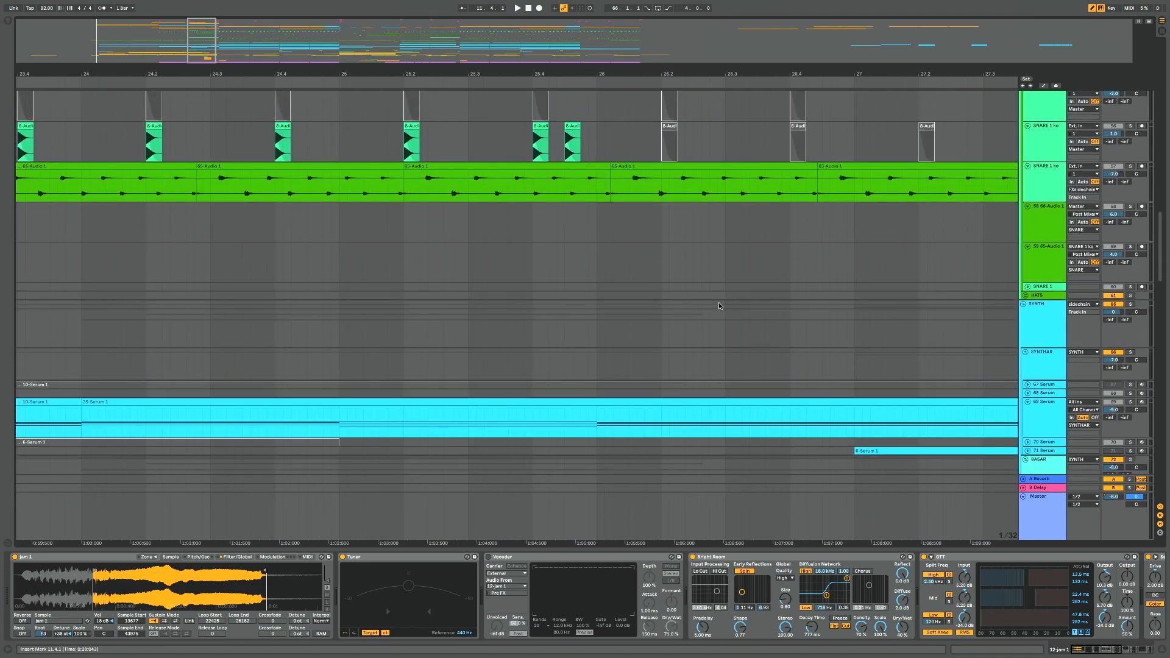
pyautogui.scroll(20, 708, 186)
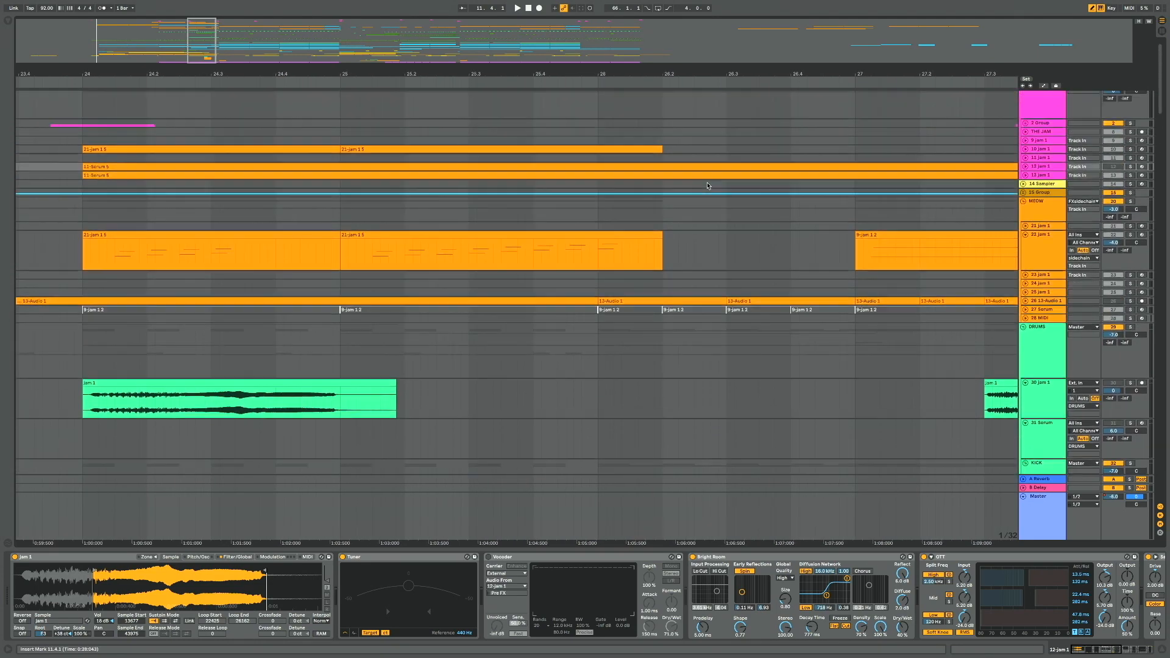
pyautogui.scroll(-20, 707, 186)
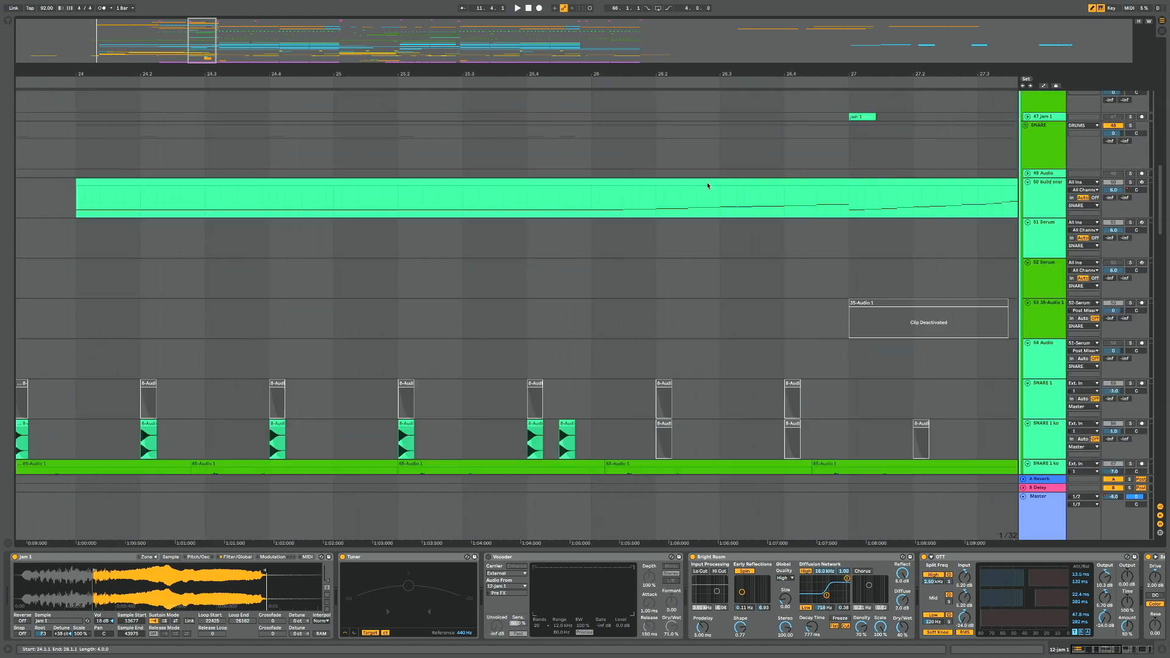
pyautogui.scroll(-20, 708, 186)
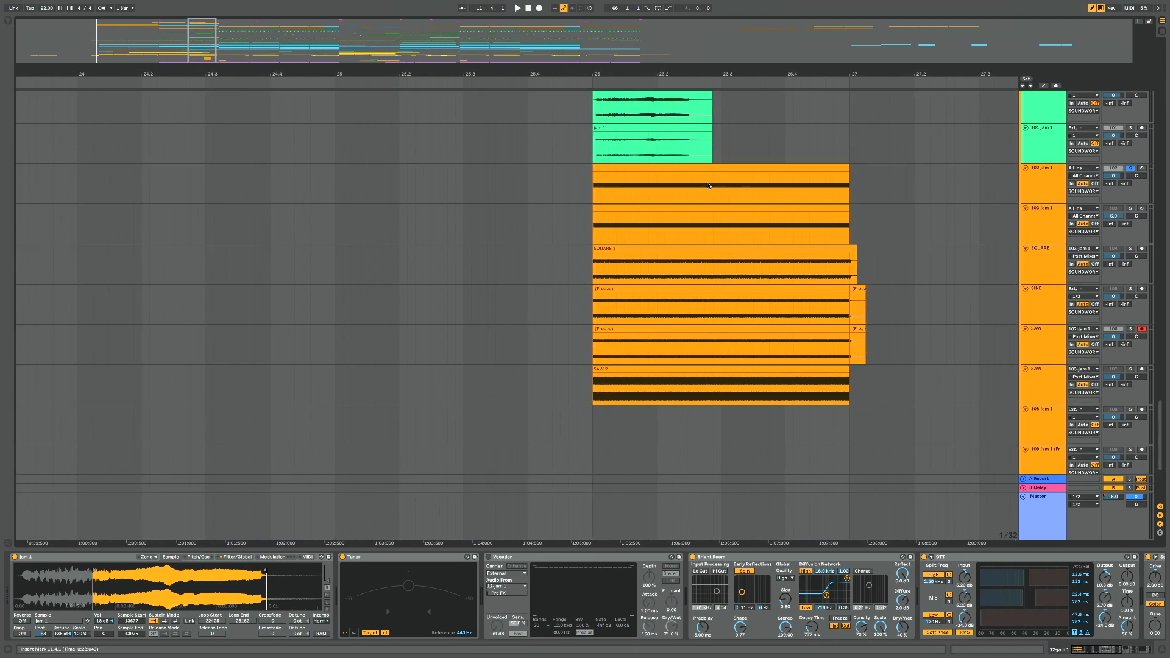
# Select track 102 jam 1 and its MIDI clip at bar 26, and view the whole jam 1 sample in the sampler
pyautogui.click(1025, 181)
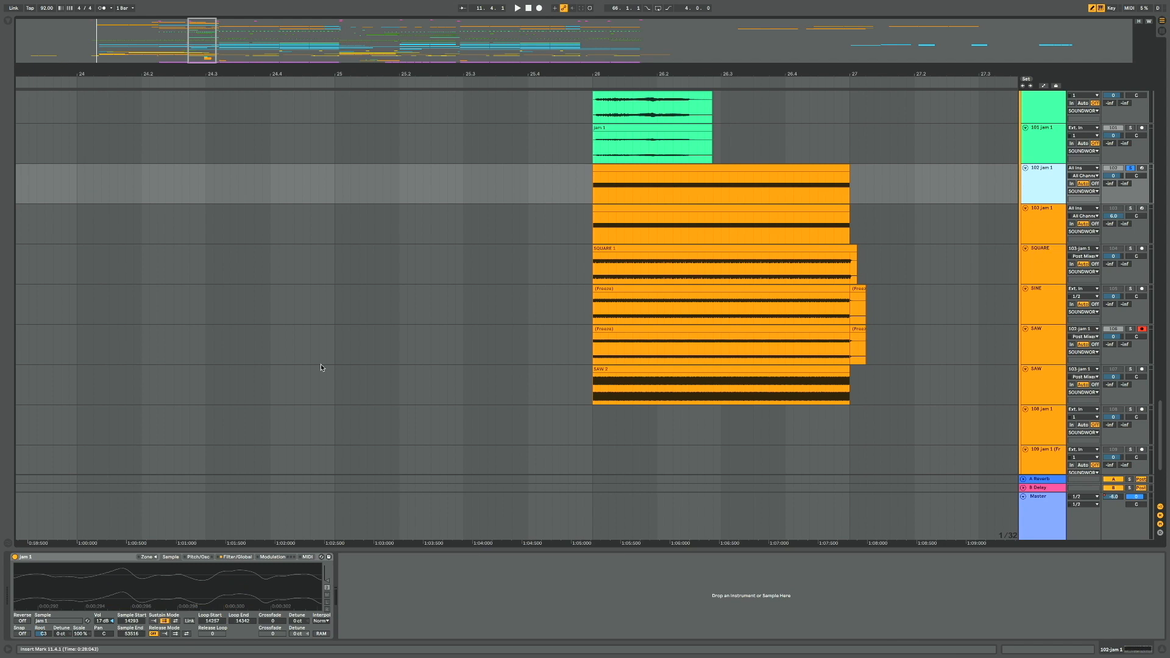
pyautogui.scroll(-5, 594, 266)
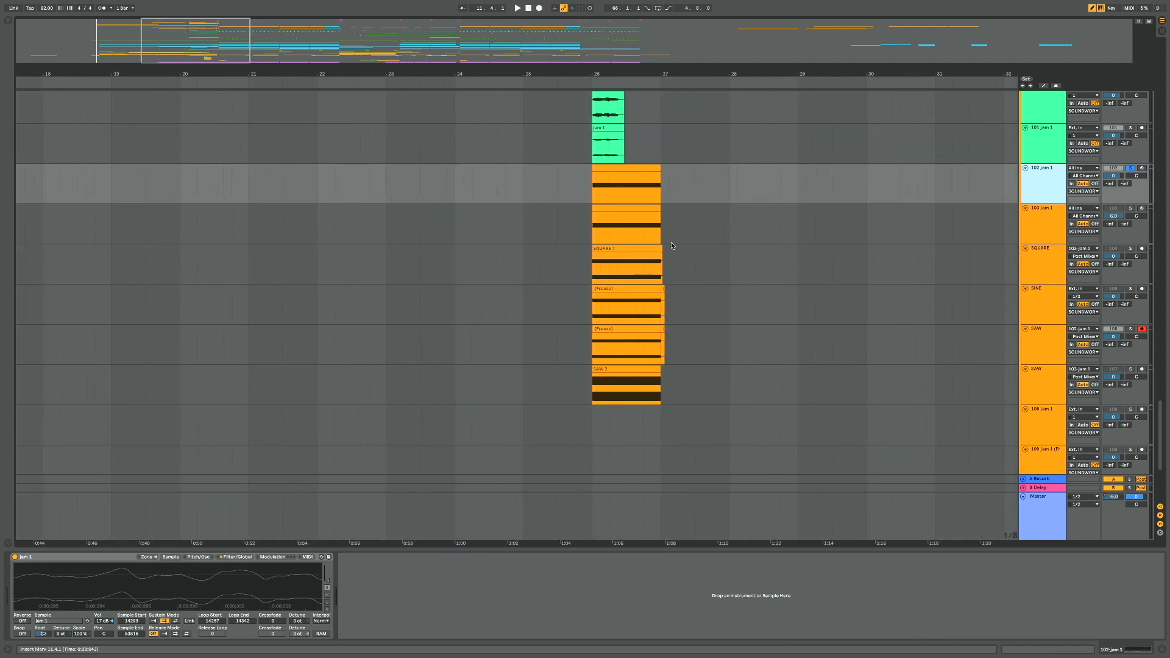
pyautogui.click(637, 167)
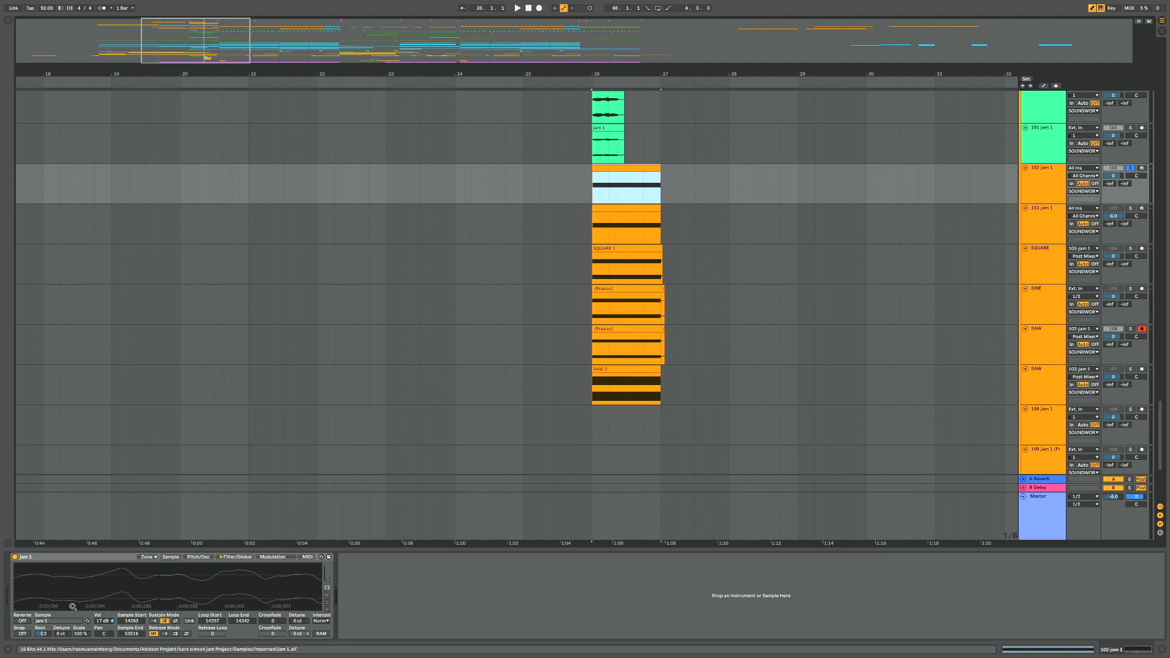
pyautogui.scroll(-10, 124, 591)
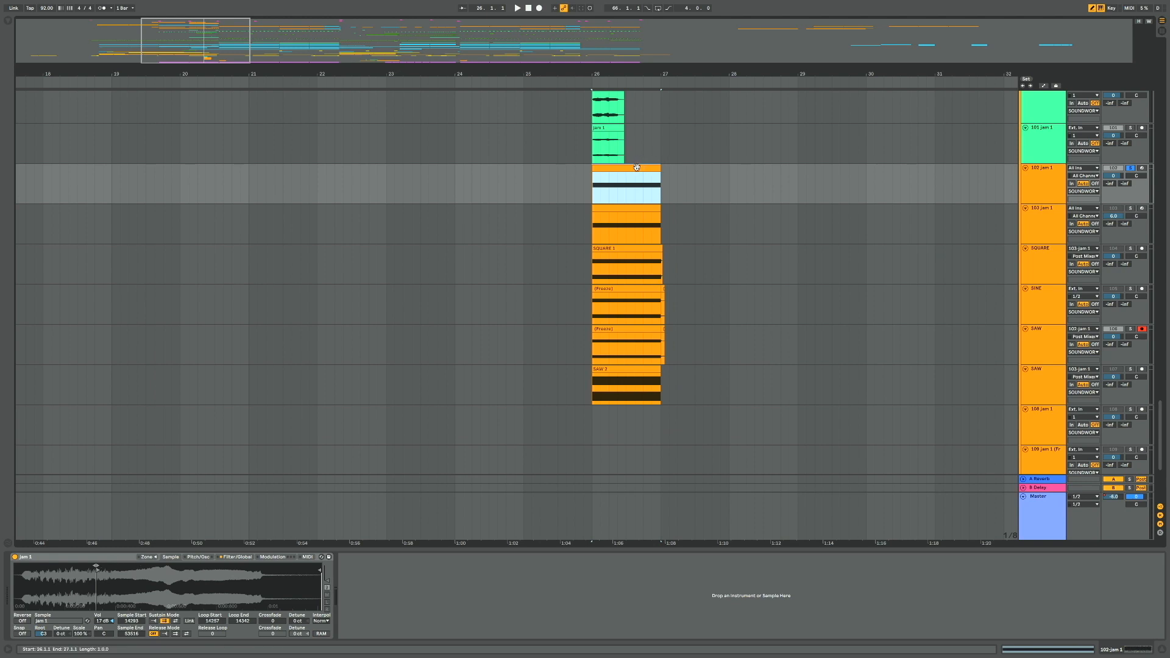
# Examine the short loop region in the jam 1 sample's waveform up close and play the clip at bar 26
pyautogui.scroll(-1, 956, 185)
pyautogui.hscroll(-1, 956, 186)
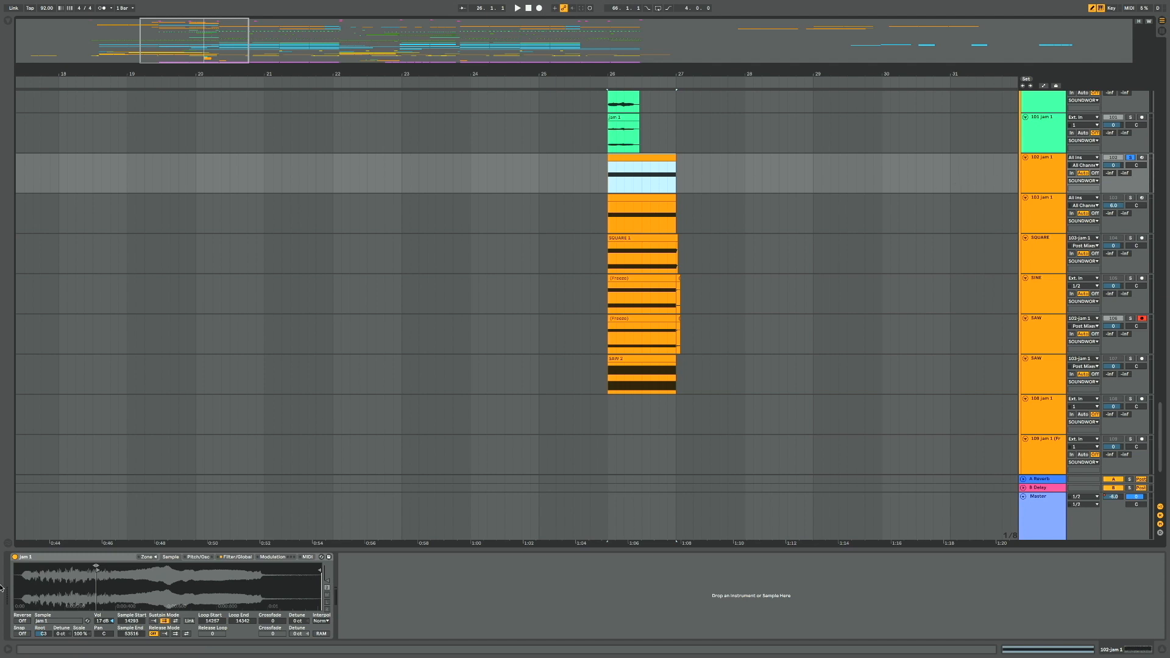
pyautogui.scroll(3, 112, 598)
pyautogui.scroll(3, 112, 598)
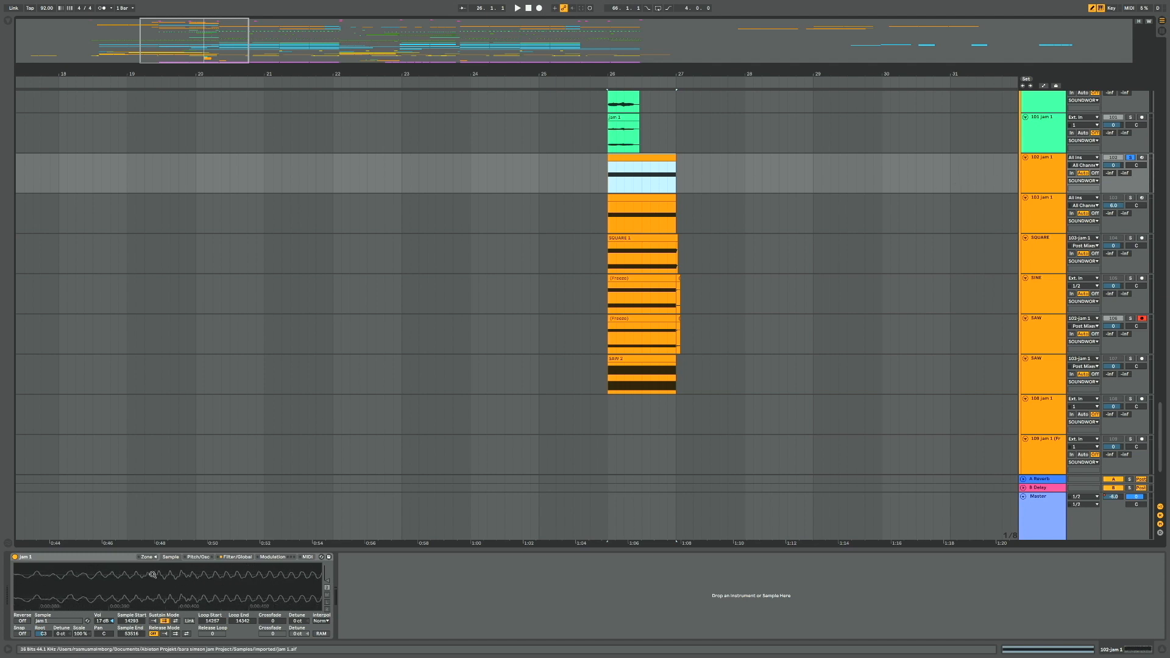
pyautogui.hscroll(-2, 122, 582)
pyautogui.hscroll(3, 144, 574)
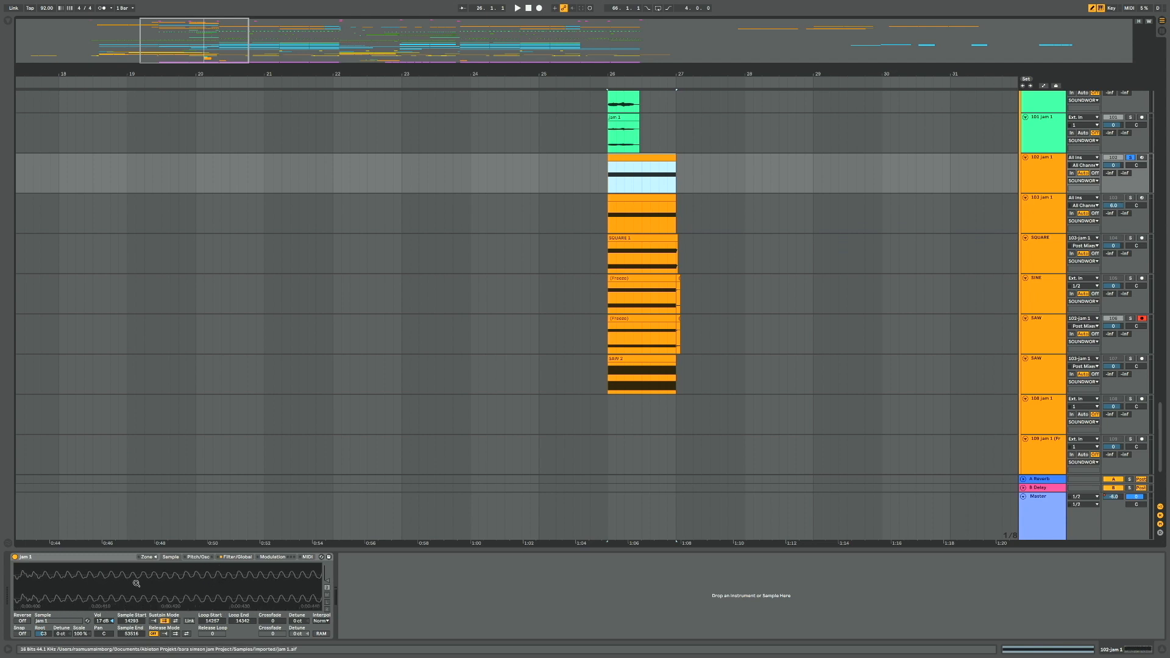
pyautogui.hscroll(-8, 93, 588)
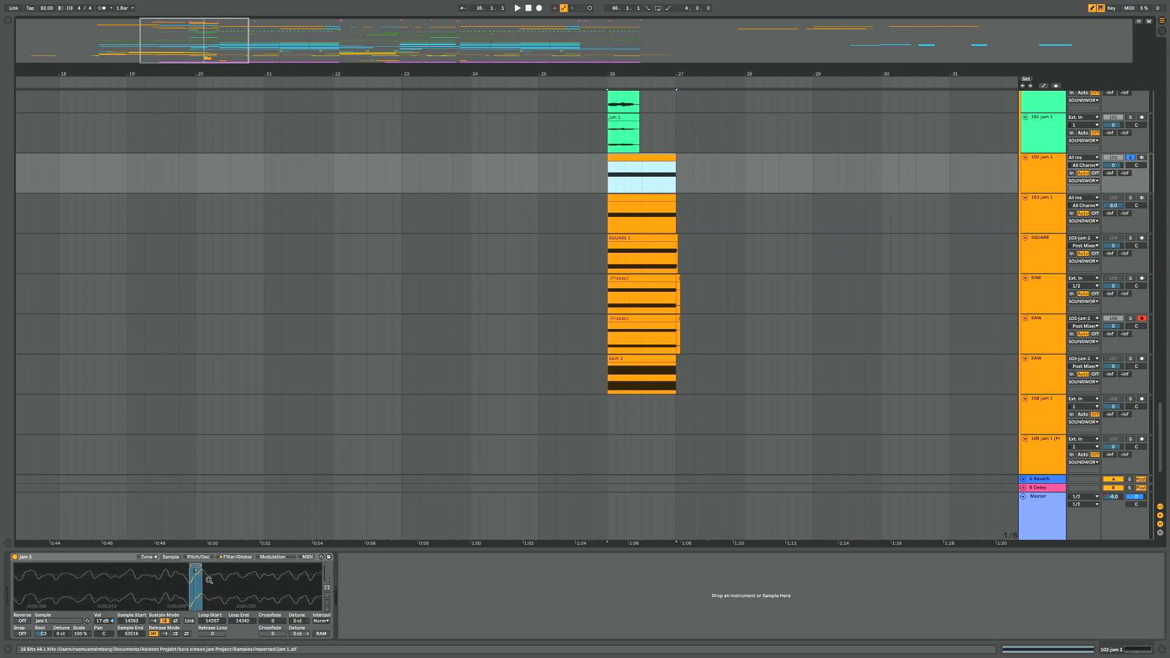
pyautogui.scroll(3, 207, 575)
pyautogui.scroll(2, 207, 576)
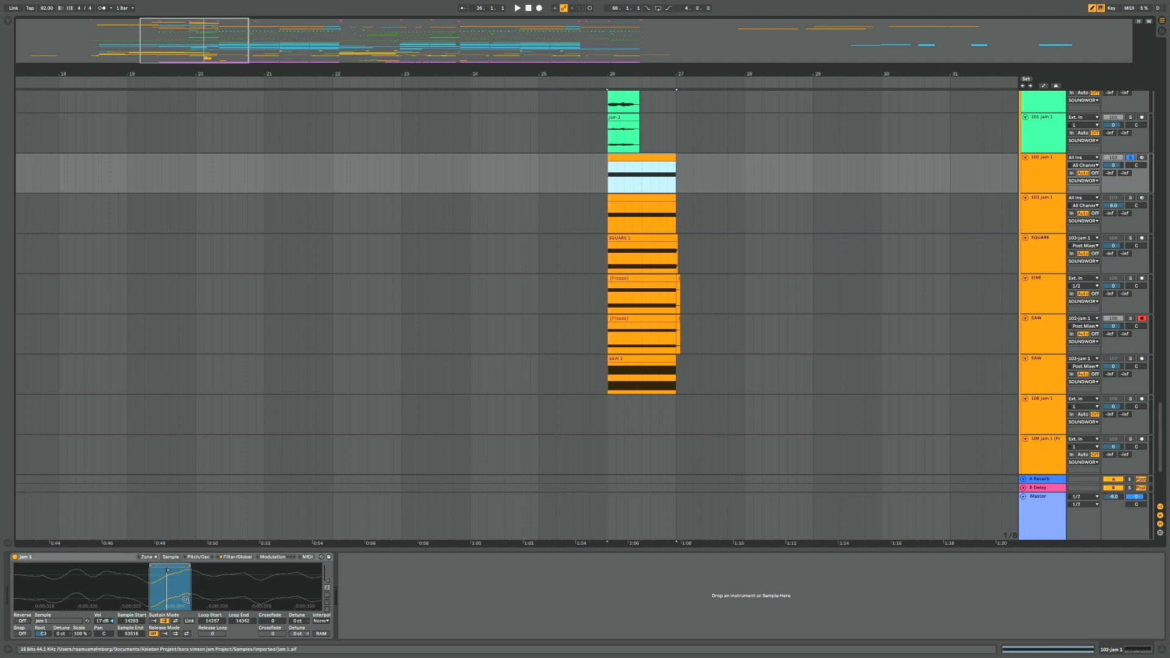
pyautogui.scroll(2, 160, 582)
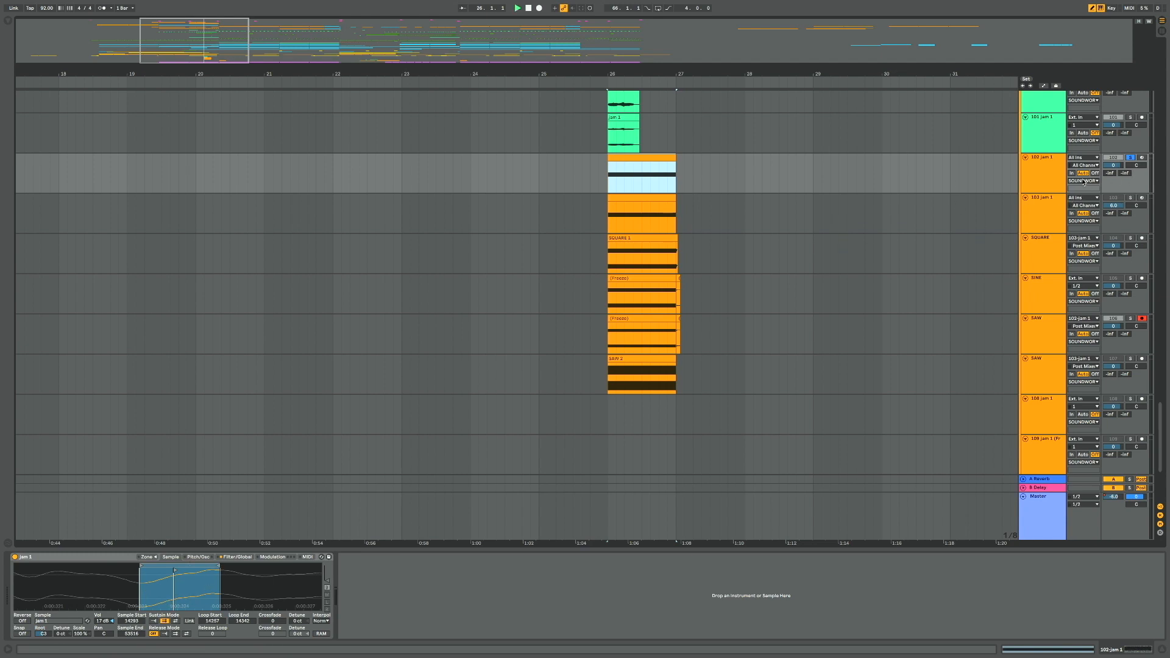
pyautogui.press('space')
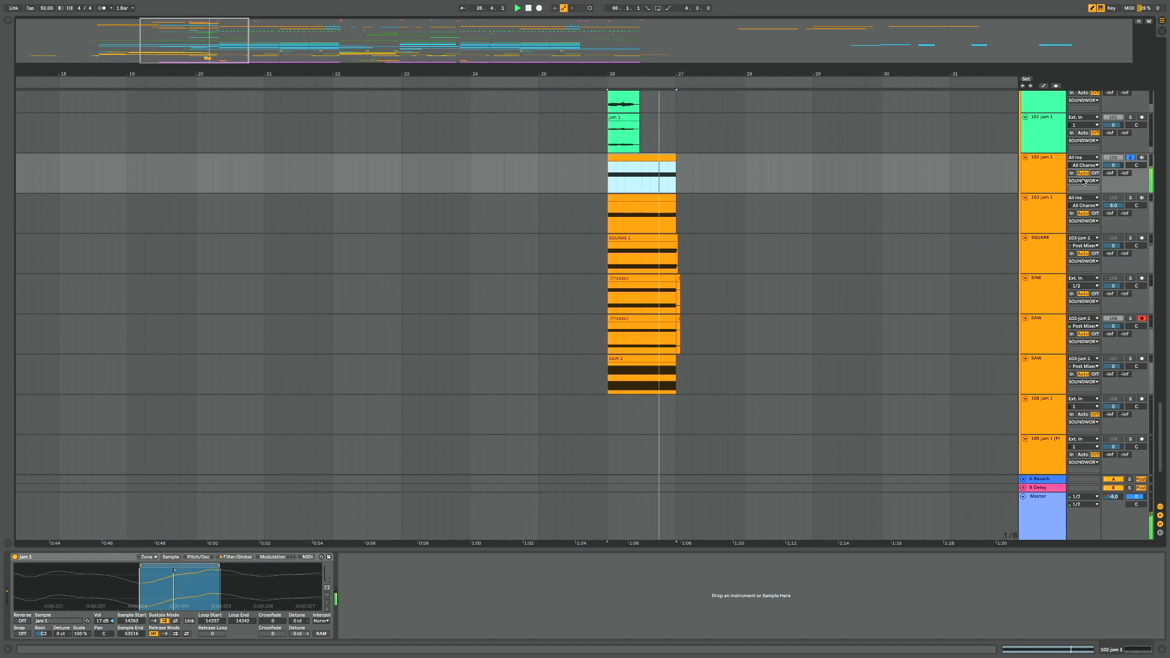
# Clear the frozen clips at bar 26 from the upper SAW track and check its audio input source
pyautogui.click(1049, 323)
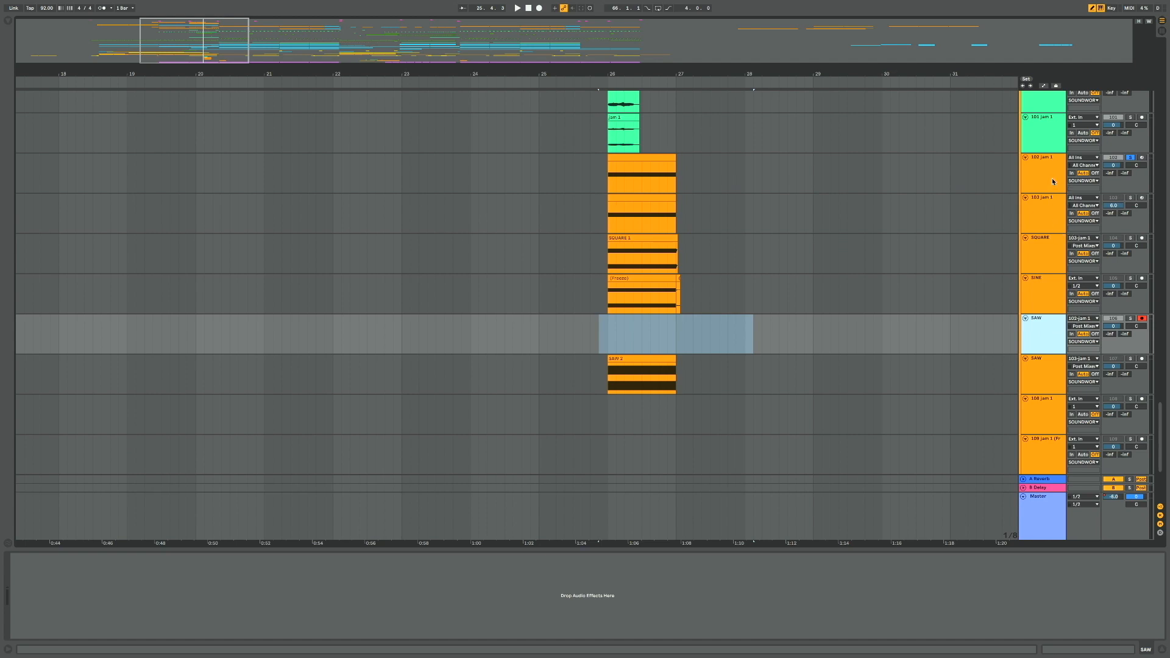
pyautogui.click(1090, 321)
pyautogui.click(1088, 321)
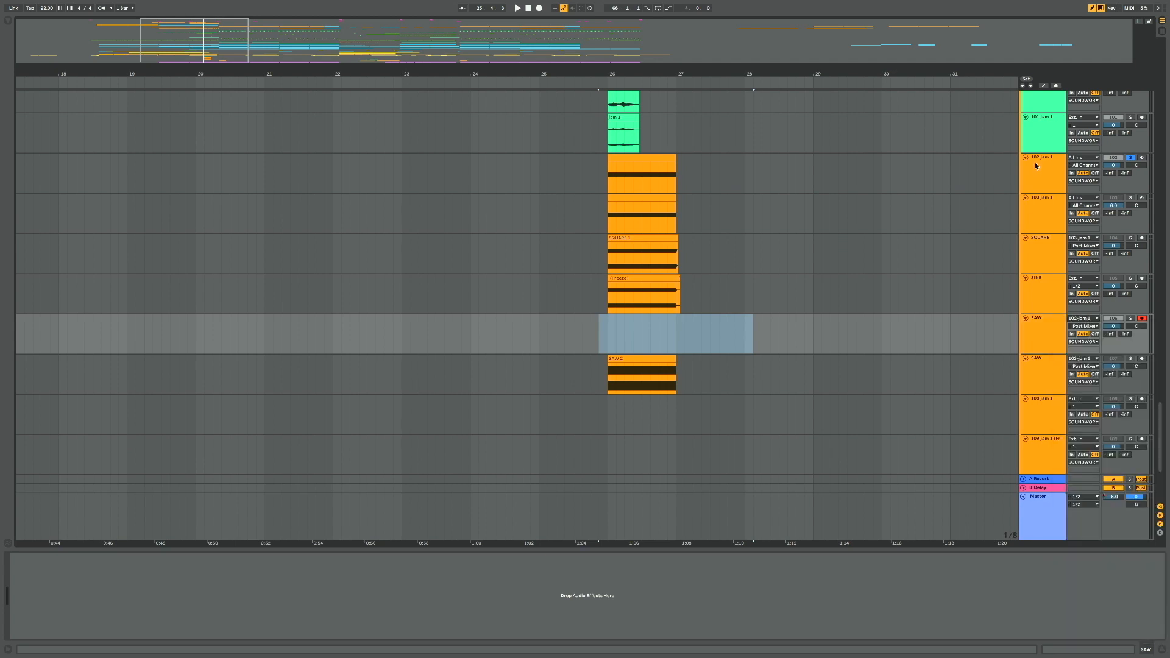
# Record the looped jam 1 sample onto the armed SAW track from bar 26 to bar 27
pyautogui.click(607, 330)
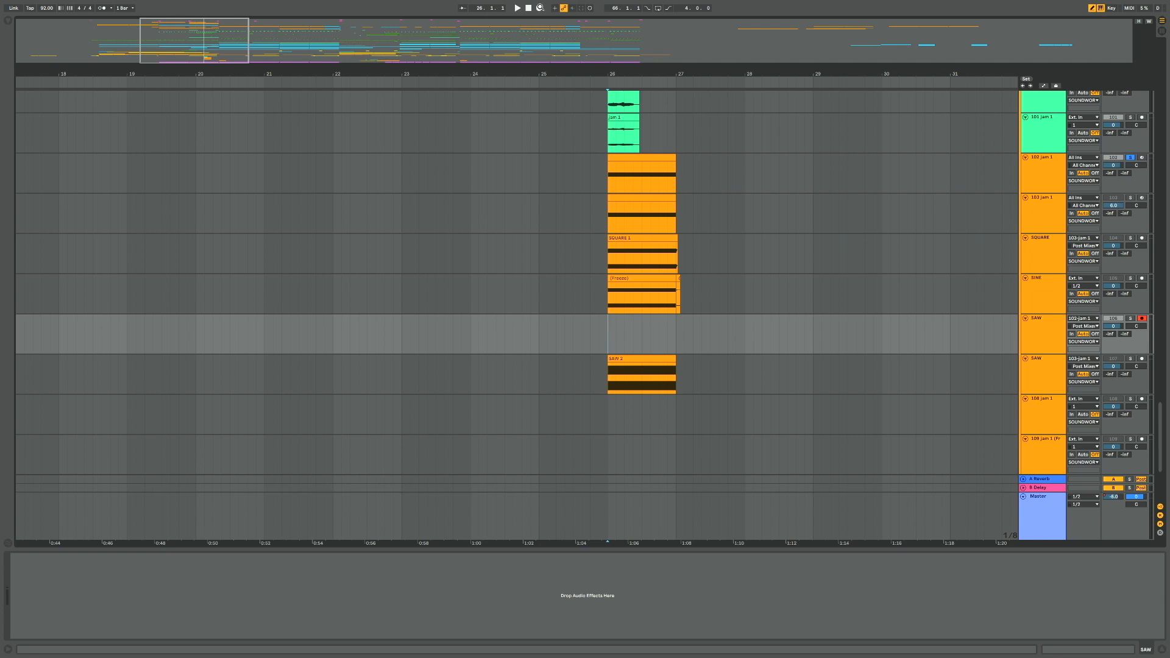
pyautogui.click(539, 8)
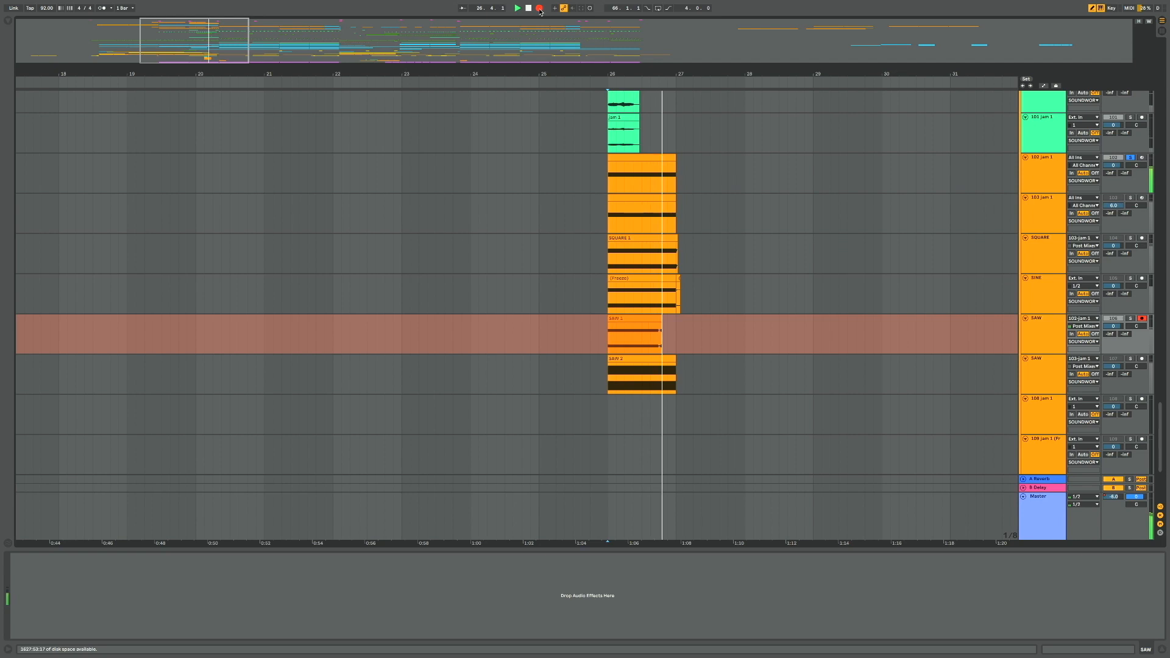
pyautogui.press('space')
pyautogui.scroll(-1, 632, 318)
pyautogui.hscroll(-1, 632, 318)
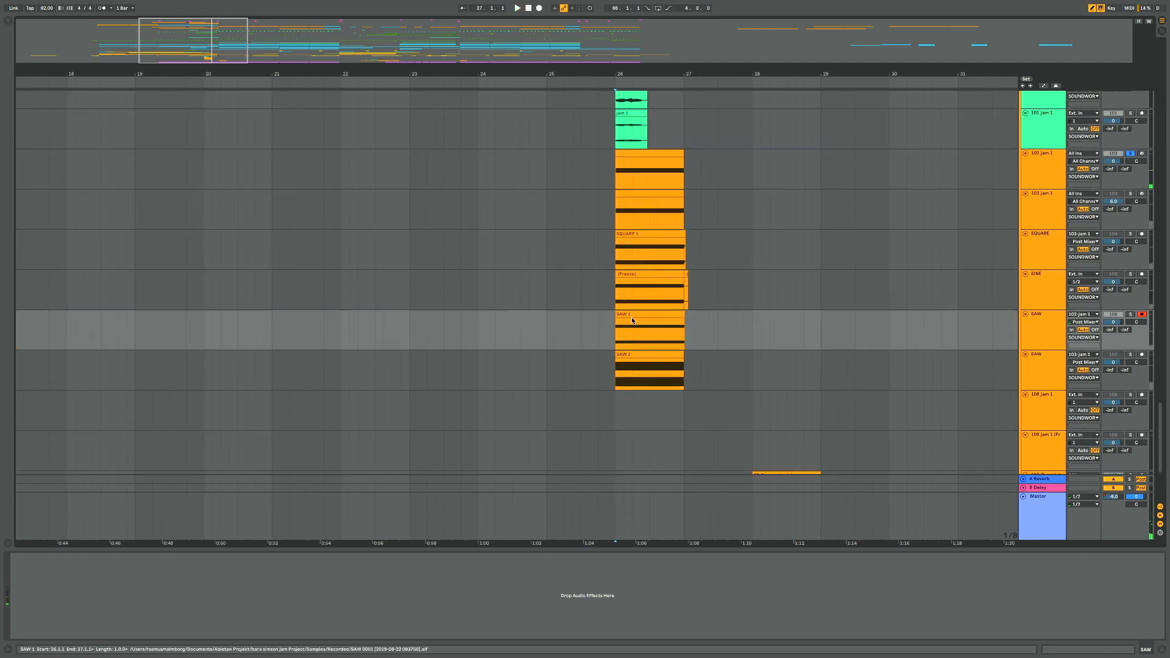
# Examine the new SAW recording's waveform up close and compare it with the SQUARE, SINE and other SAW waveforms
pyautogui.scroll(10, 632, 318)
pyautogui.scroll(12, 631, 317)
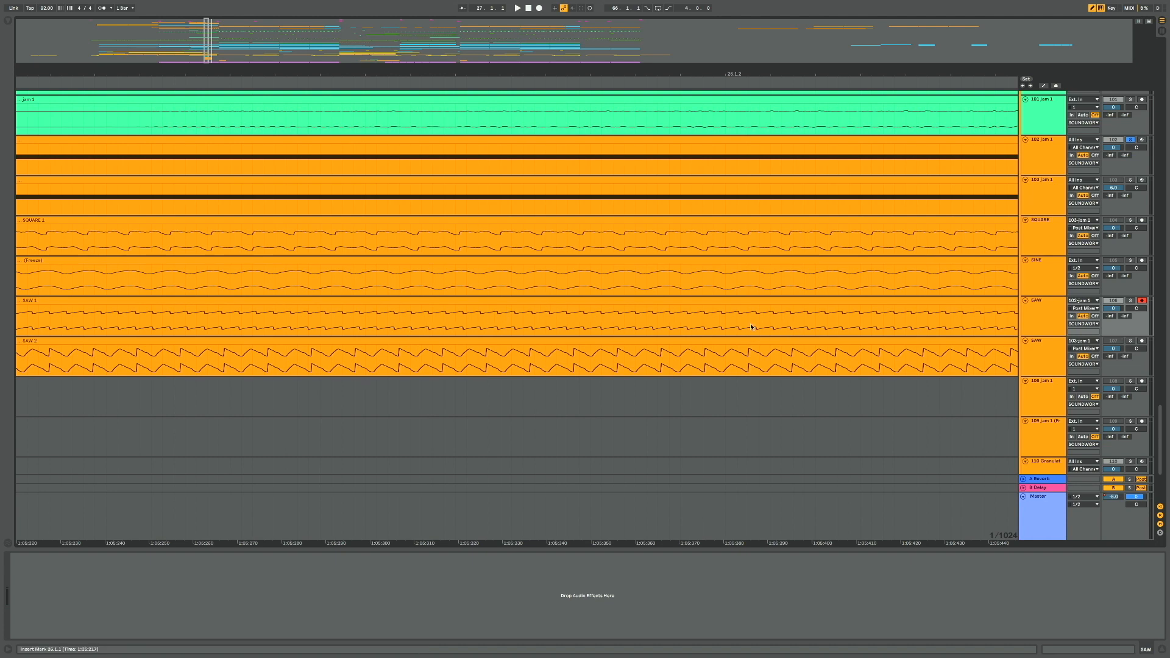
pyautogui.scroll(-3, 489, 332)
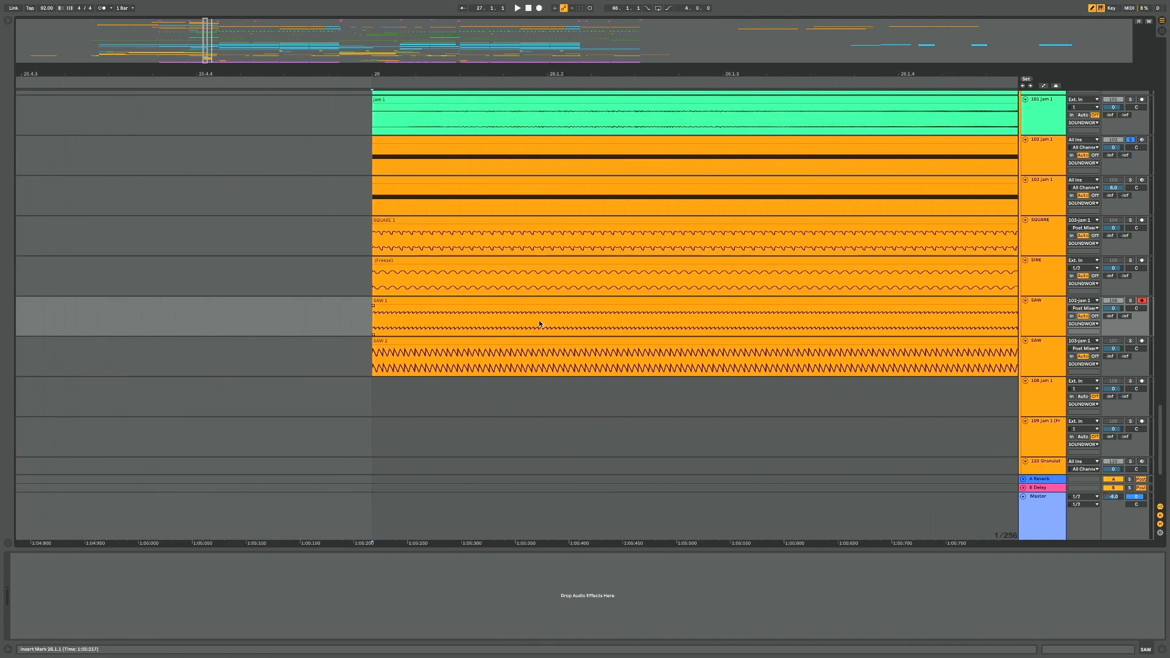
pyautogui.scroll(4, 540, 324)
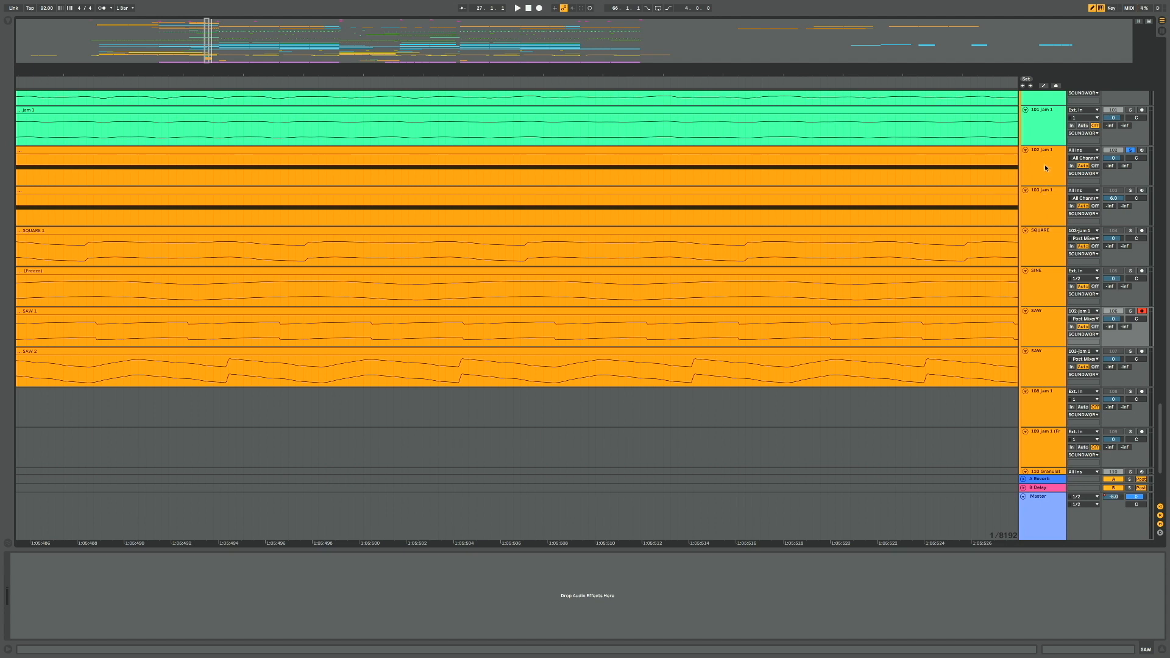
pyautogui.scroll(-3, 951, 279)
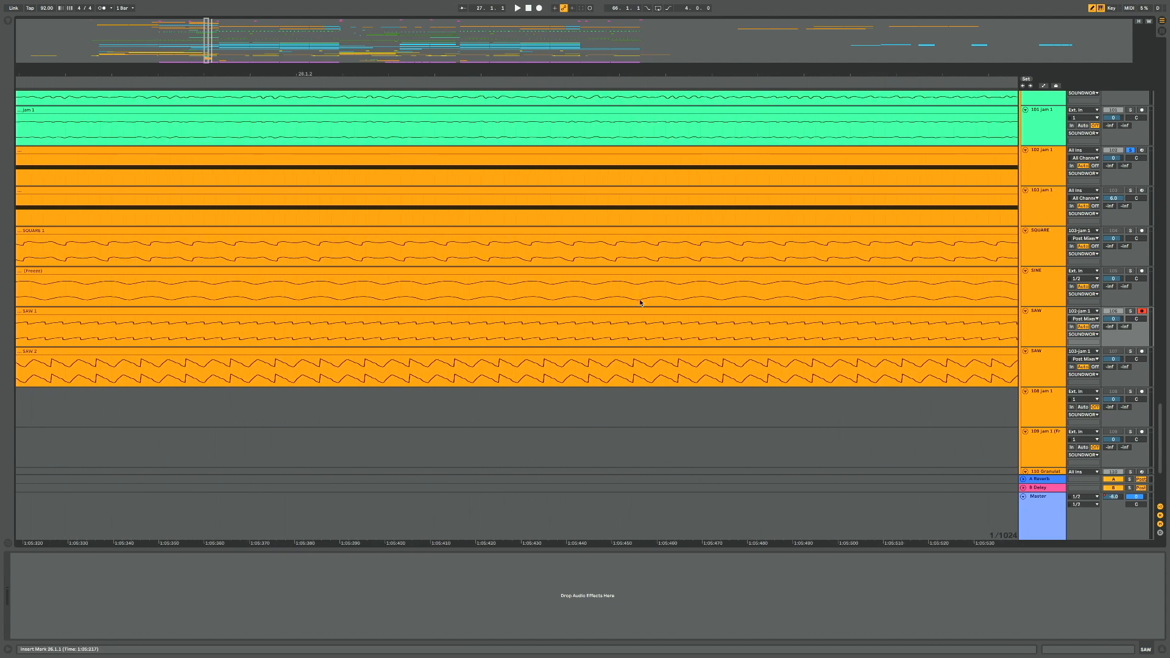
# Examine the jam 1 sample's waveform around the loop region on track 102 and the resampled waveforms in the arrangement
pyautogui.click(1016, 161)
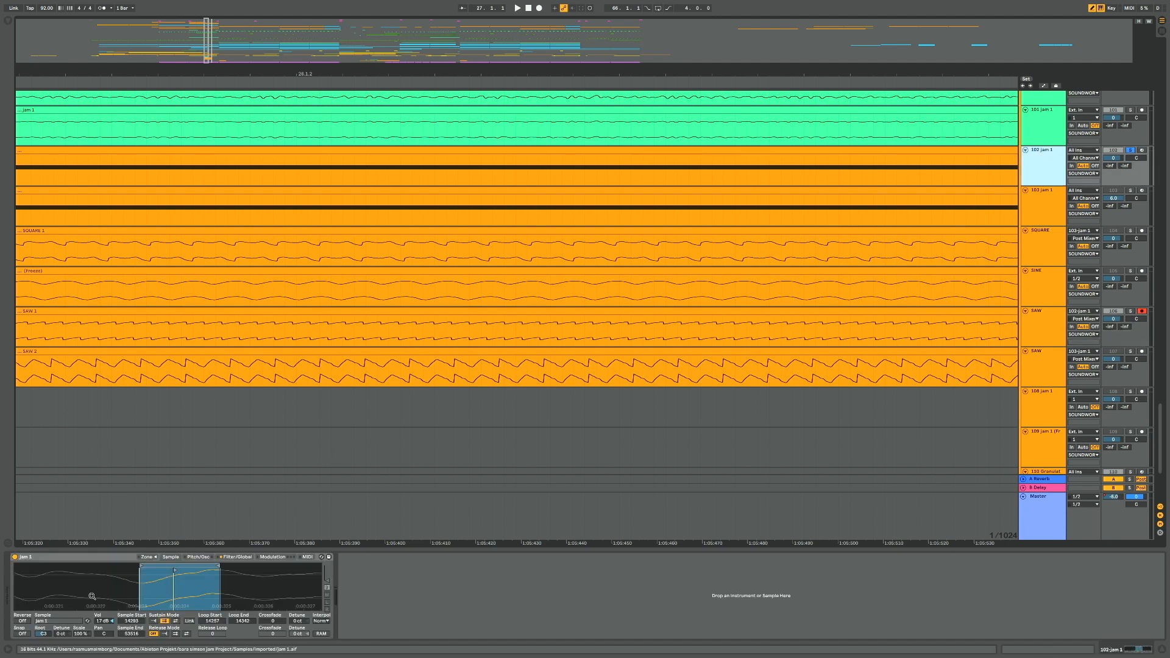
pyautogui.scroll(-3, 93, 597)
pyautogui.hscroll(-8, 95, 598)
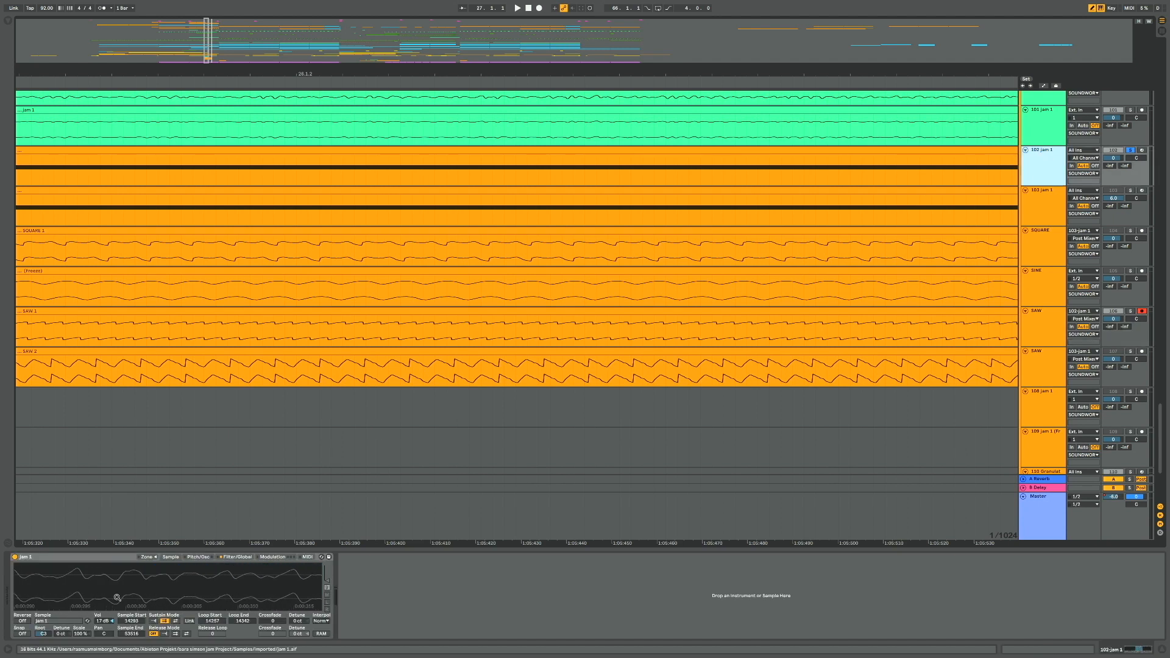
pyautogui.hscroll(-10, 98, 585)
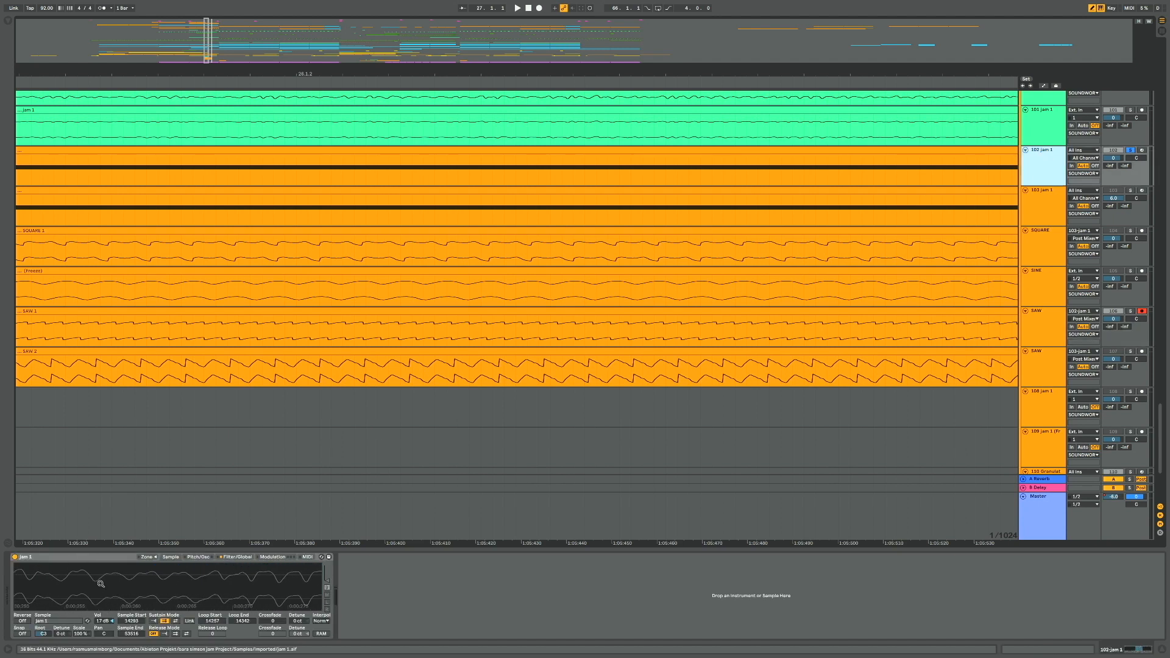
pyautogui.scroll(4, 227, 582)
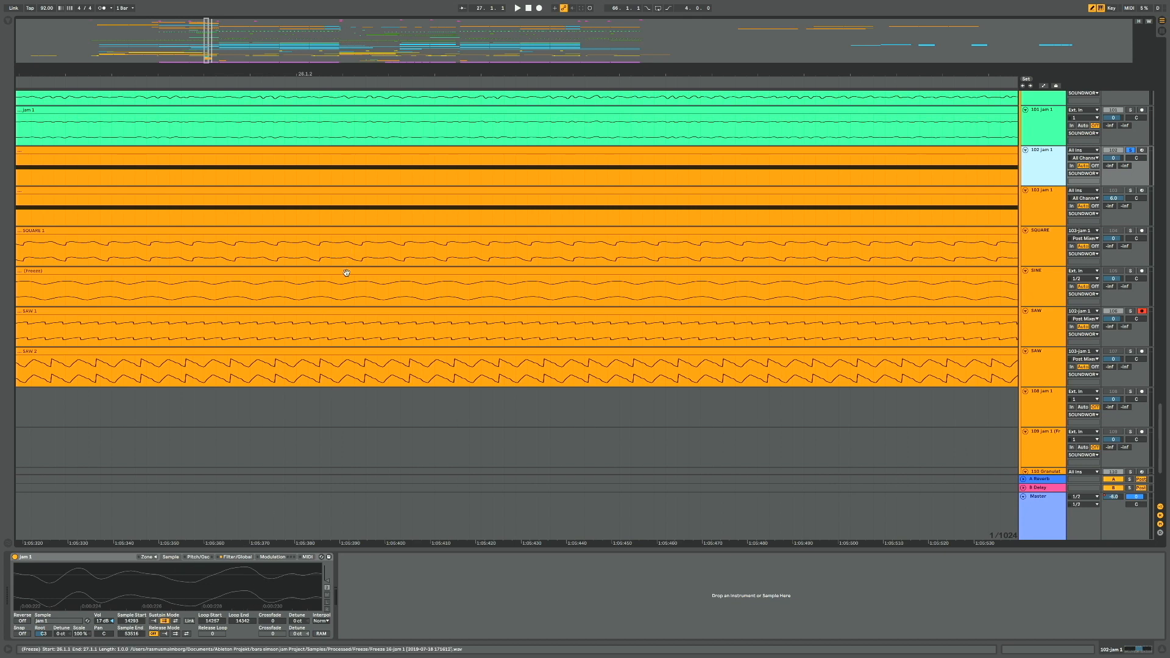
pyautogui.keyDown('ctrl'); pyautogui.scroll(3, 357, 235); pyautogui.keyUp('ctrl')
pyautogui.keyDown('ctrl'); pyautogui.scroll(-3, 357, 237); pyautogui.keyUp('ctrl')
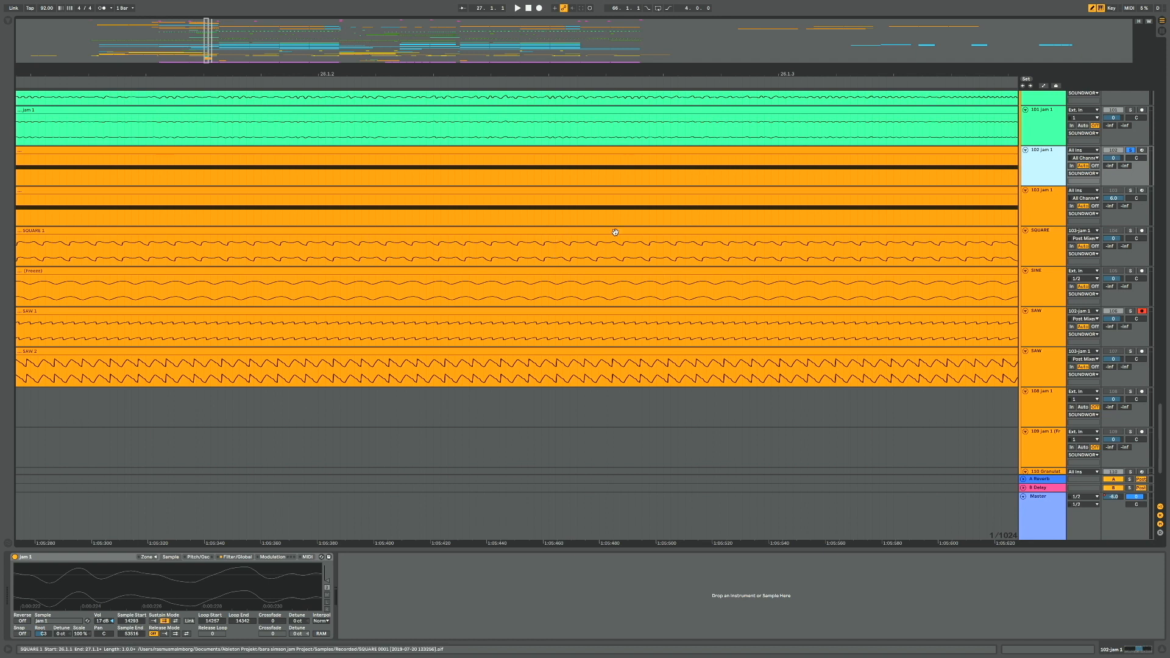
# Solo the SQUARE track, play its recorded clip from bar 26 and release the solo
pyautogui.click(603, 247)
pyautogui.click(1129, 231)
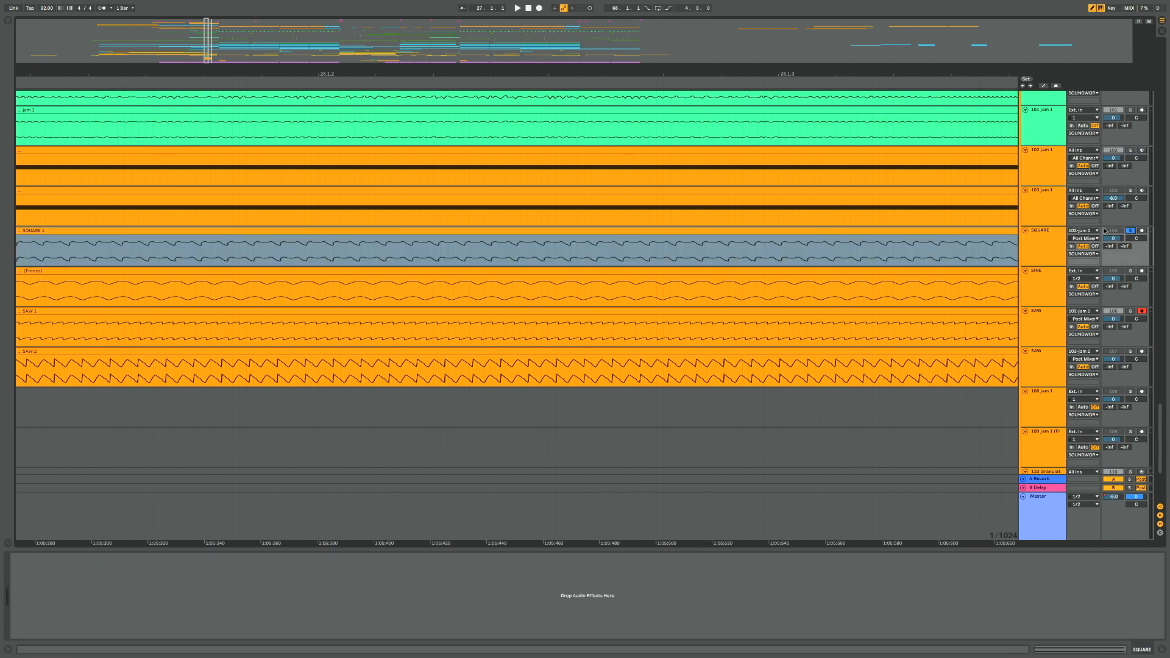
pyautogui.press('space')
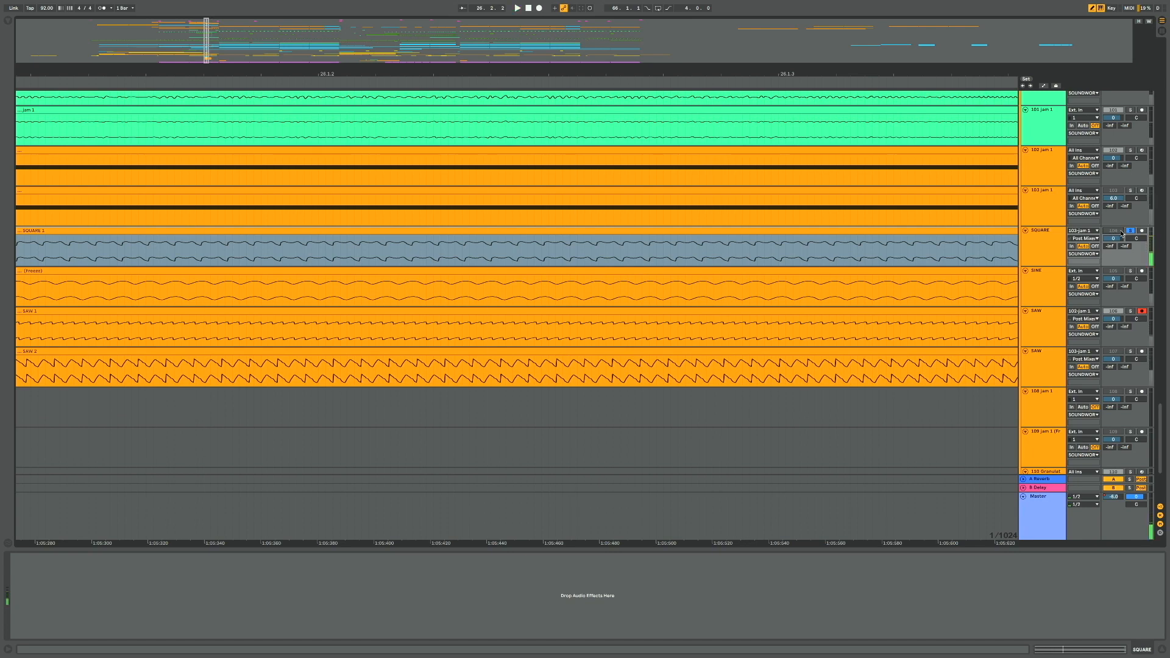
pyautogui.click(1130, 231)
# Show the full jam 1 sample waveform in the sampler for the clip at bar 26 on track 102
pyautogui.scroll(-3, 994, 247)
pyautogui.scroll(-5, 993, 247)
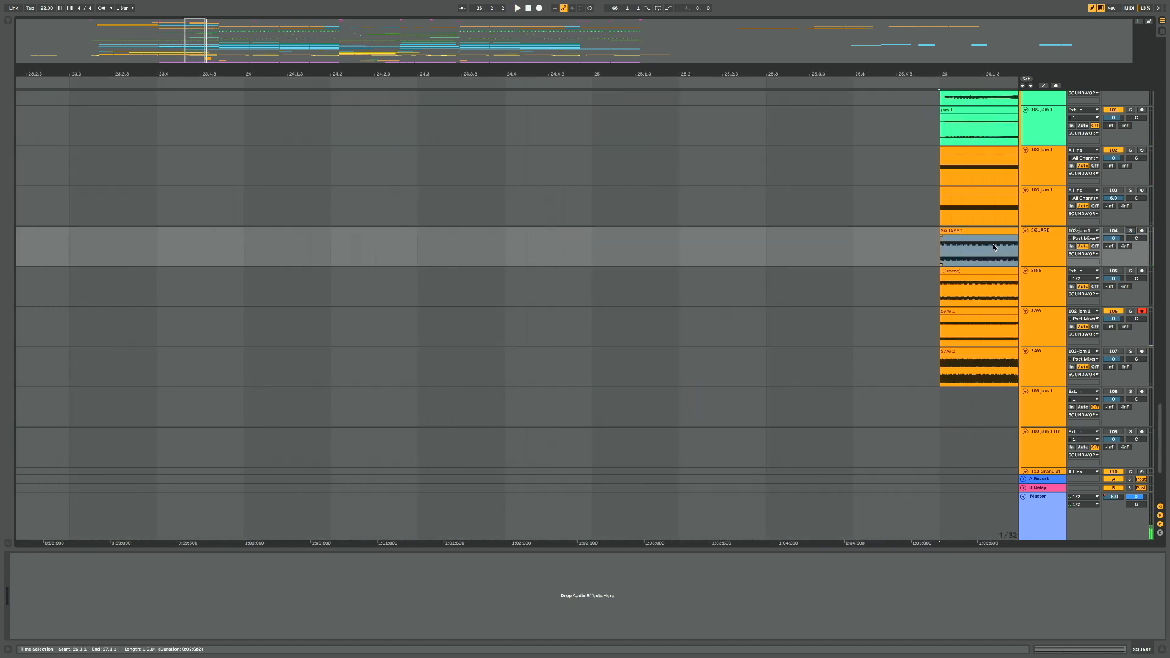
pyautogui.hscroll(4, 994, 247)
pyautogui.hscroll(4, 994, 247)
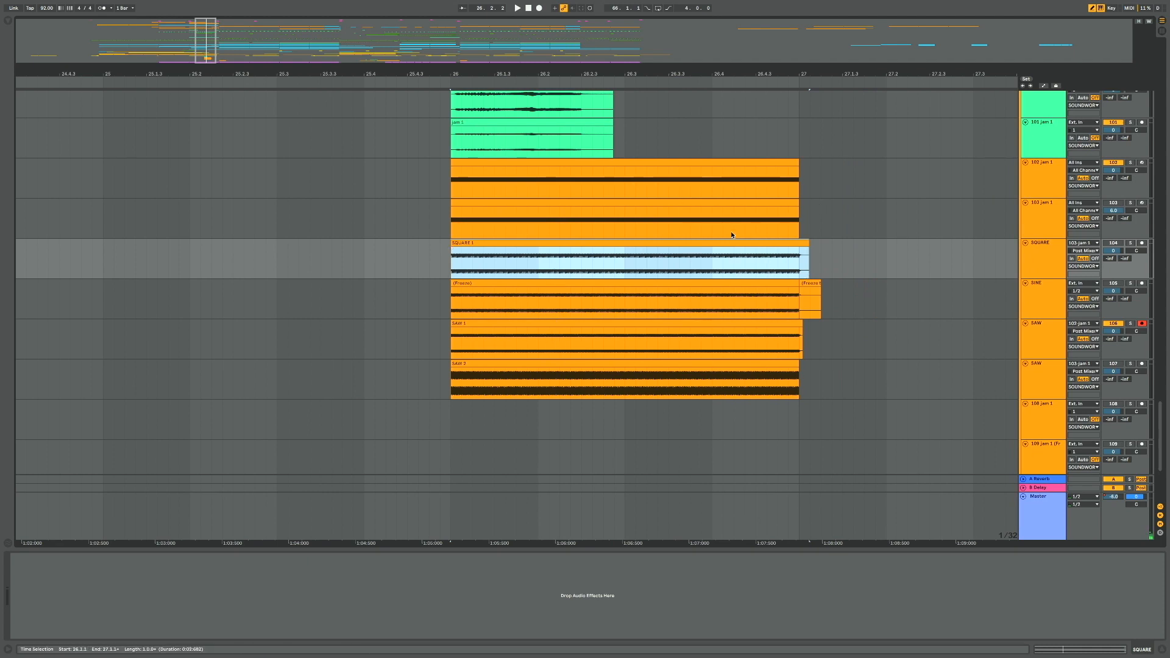
pyautogui.click(735, 161)
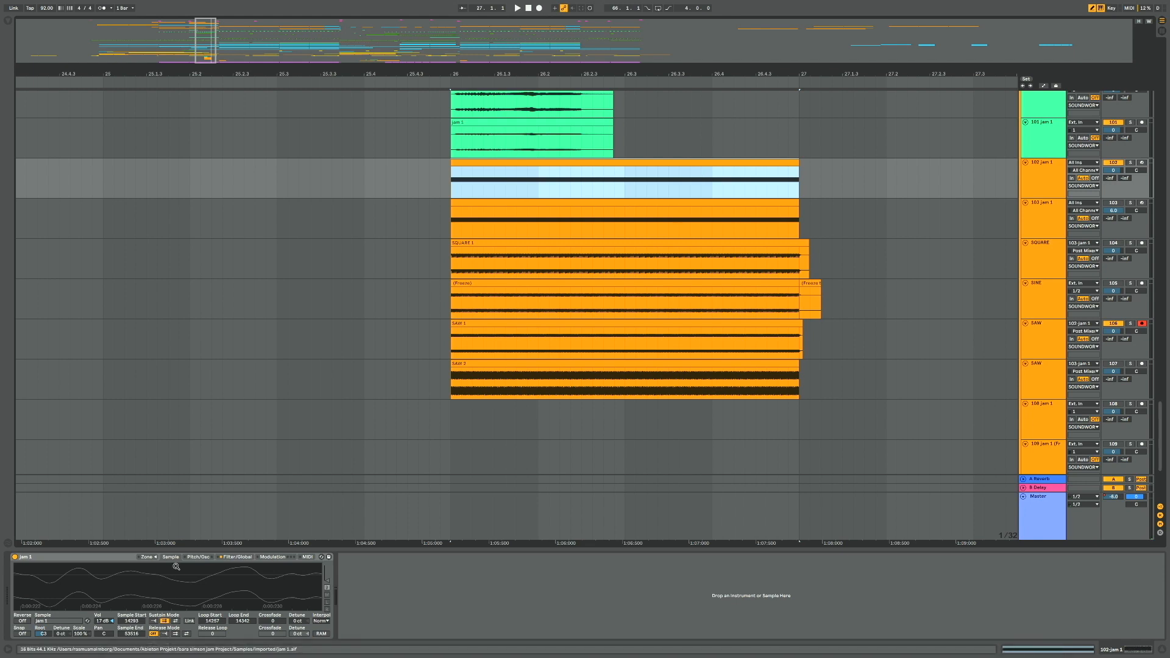
pyautogui.moveTo(191, 570); pyautogui.dragTo(191, 570)
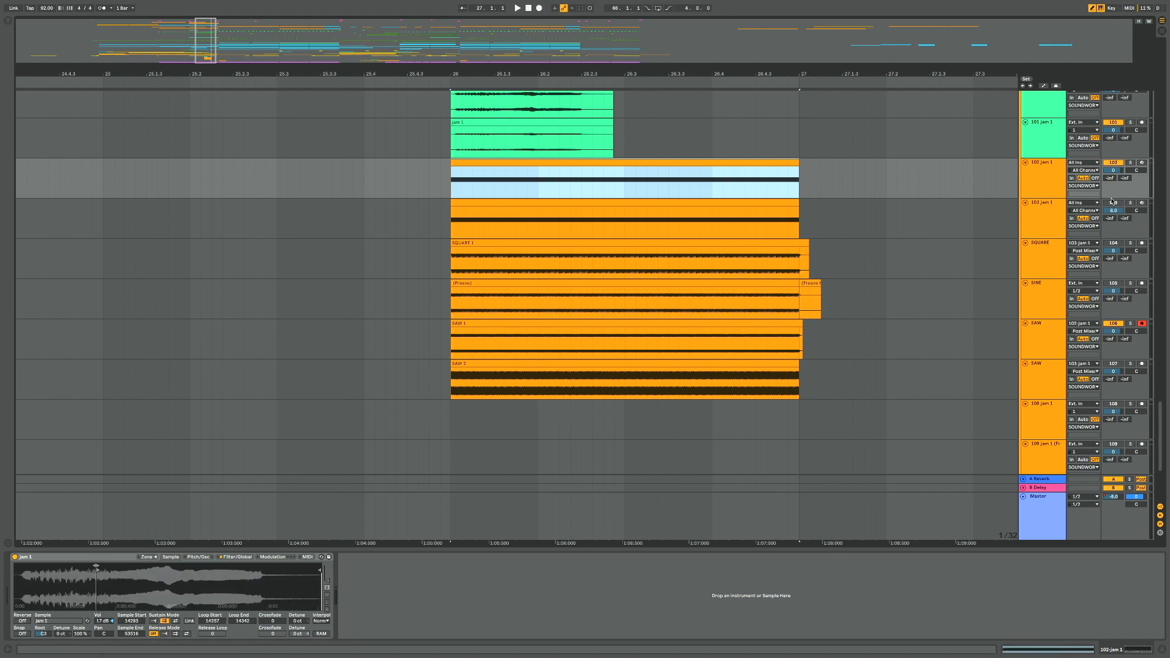
# Deactivate the 101 jam 1, 102 jam 1 and upper SAW tracks
pyautogui.click(1117, 164)
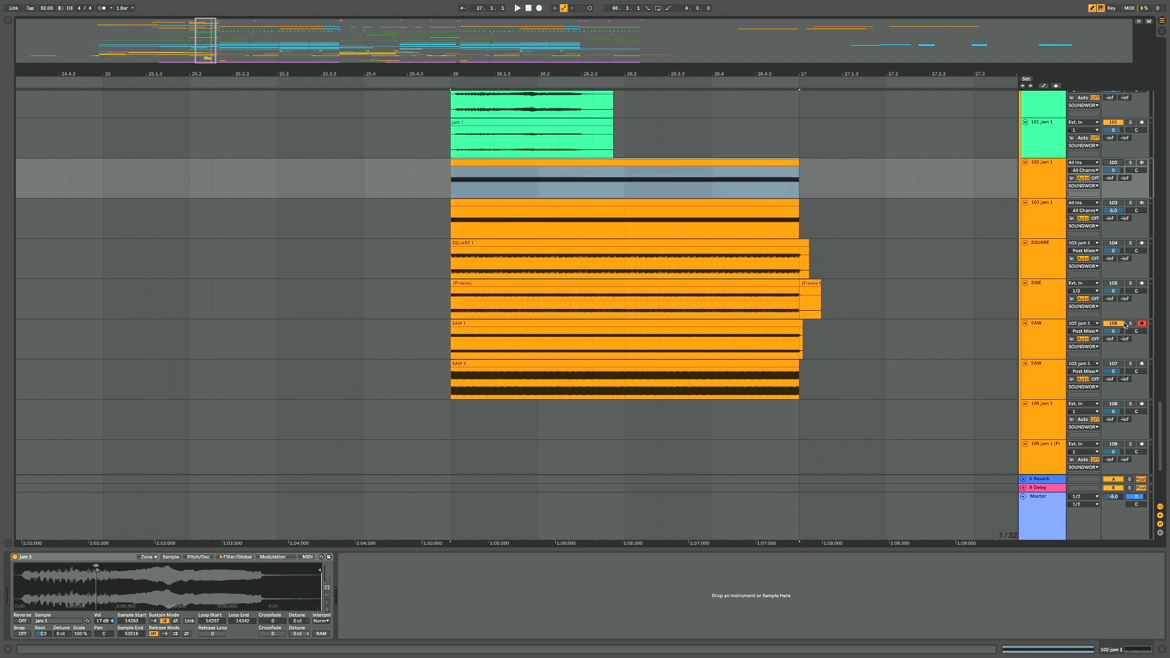
pyautogui.click(1122, 323)
pyautogui.scroll(2, 982, 300)
pyautogui.scroll(10, 980, 300)
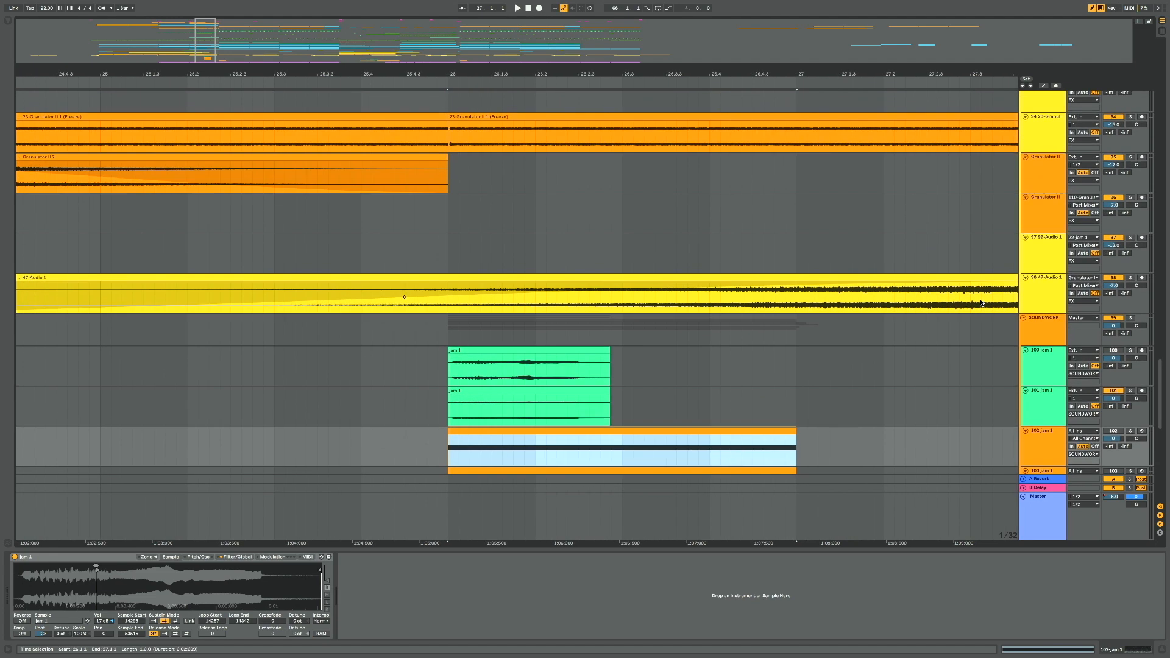
pyautogui.scroll(-1, 969, 346)
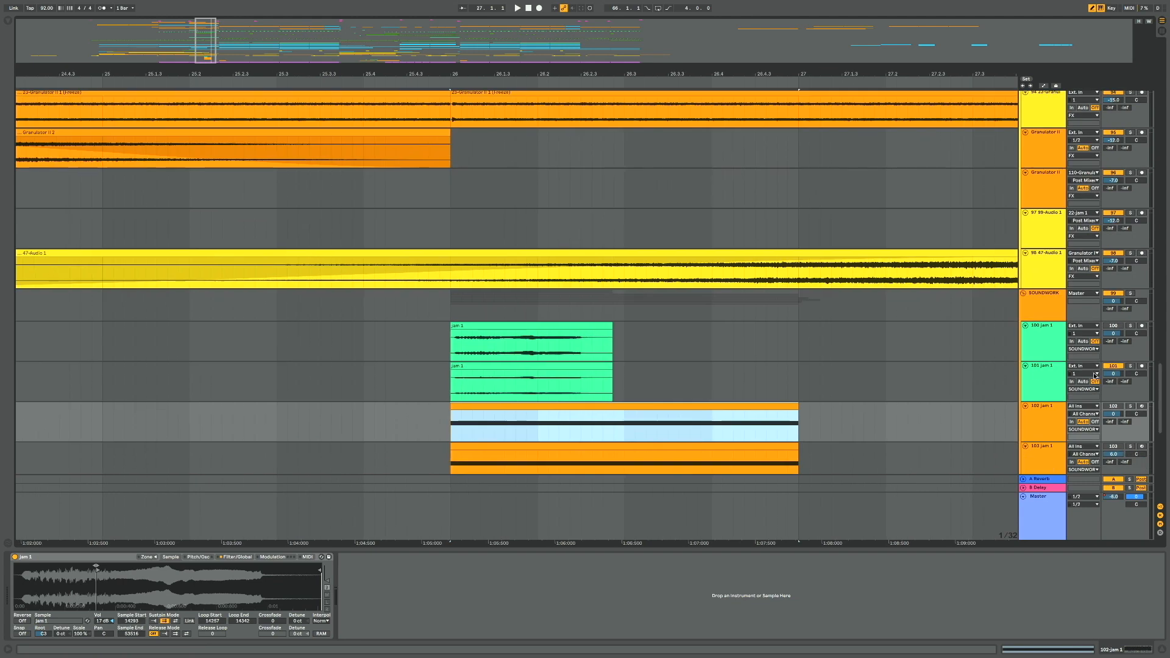
pyautogui.scroll(-15, 989, 360)
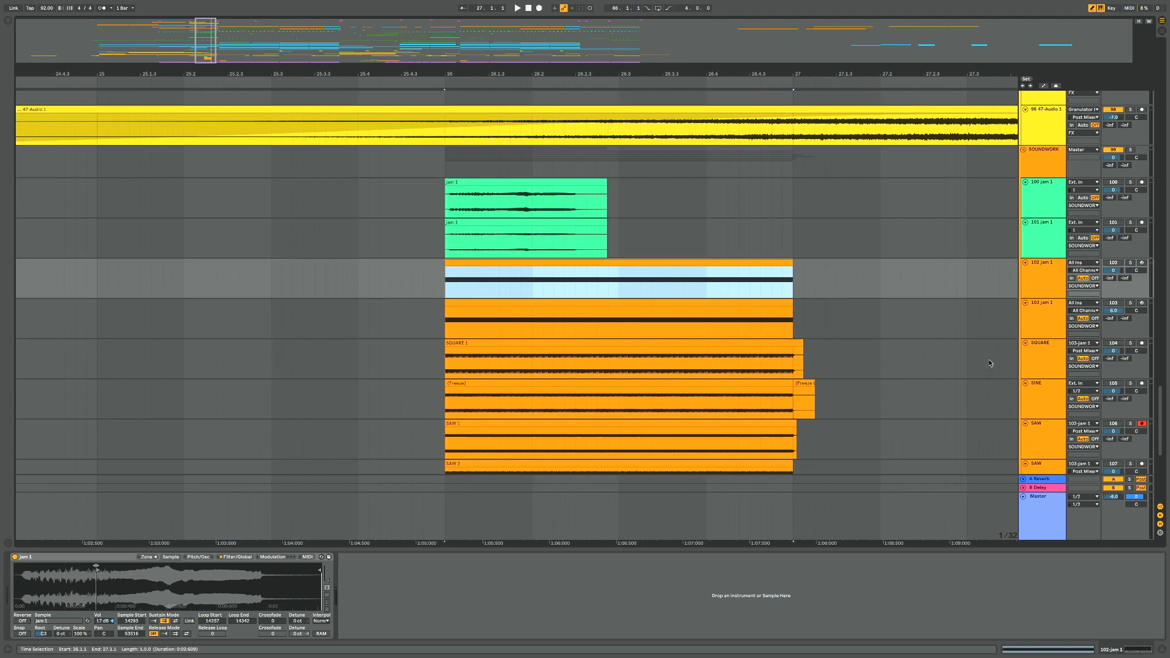
# Duplicate the 102 jam 1 track, solo the copy and loop playback over its clip at bar 26
pyautogui.hscroll(2, 989, 359)
pyautogui.scroll(4, 989, 359)
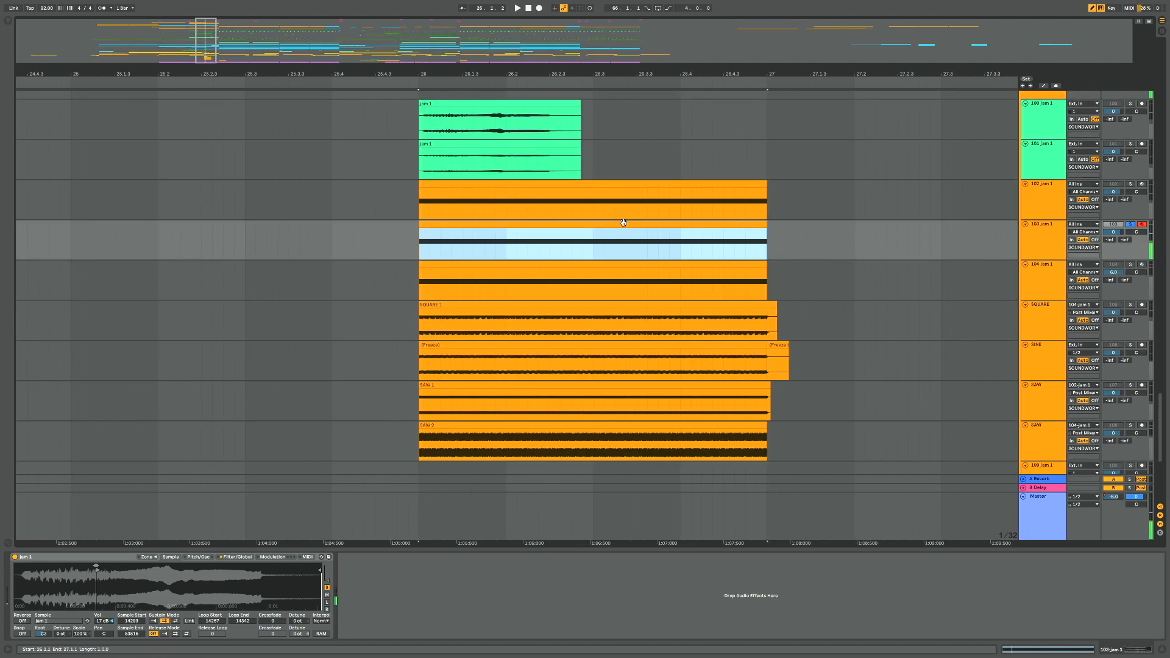
pyautogui.hotkey('ctrl', 'l')
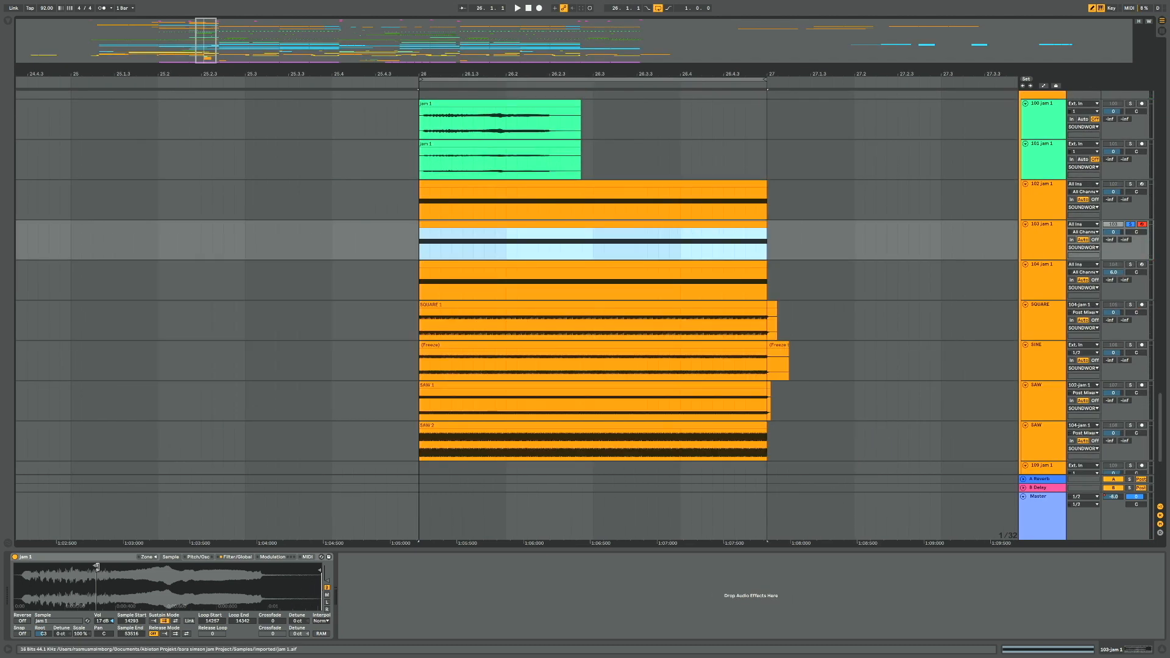
# Extend the sampler's loop to the end of the jam 1 sample and adjust its loop start to 44077
pyautogui.moveTo(96, 567)
pyautogui.mouseDown()
pyautogui.moveTo(117, 579)
pyautogui.moveTo(320, 586)
pyautogui.mouseUp()
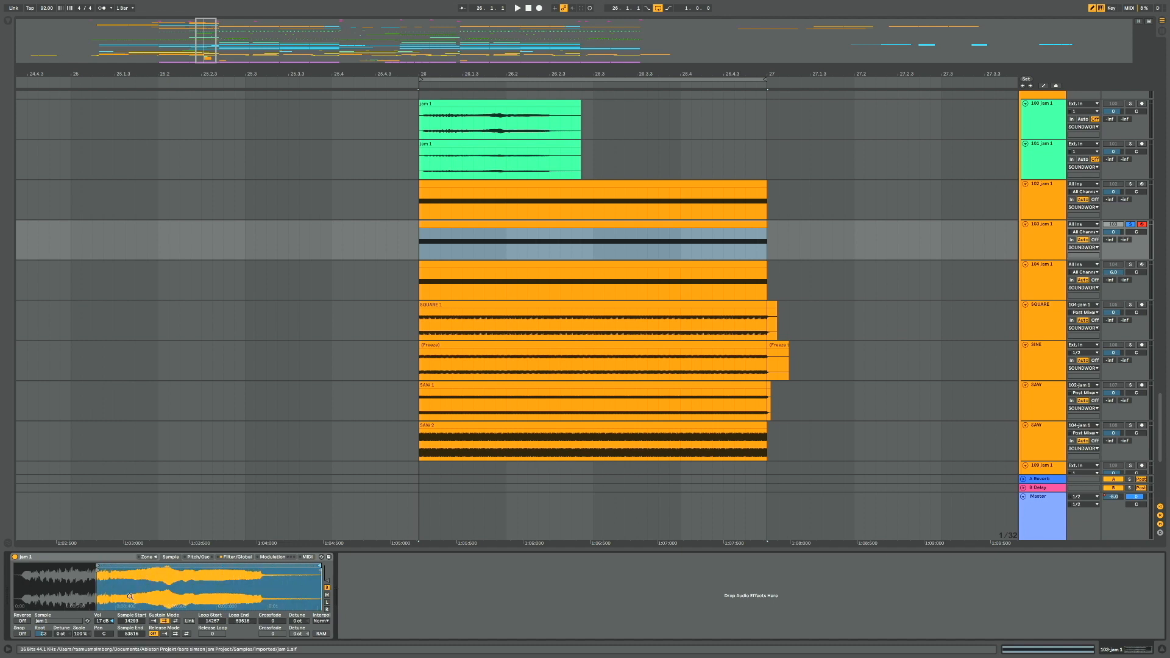
pyautogui.moveTo(97, 568)
pyautogui.mouseDown()
pyautogui.moveTo(280, 594)
pyautogui.moveTo(269, 600)
pyautogui.mouseUp()
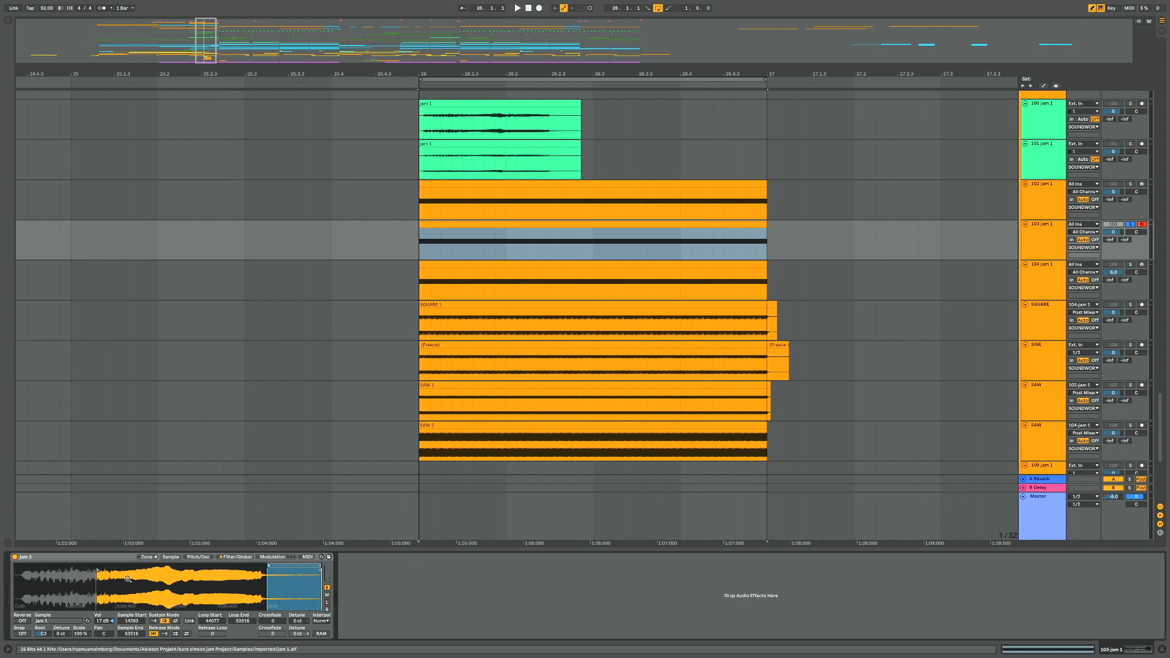
pyautogui.moveTo(97, 570); pyautogui.dragTo(270, 590)
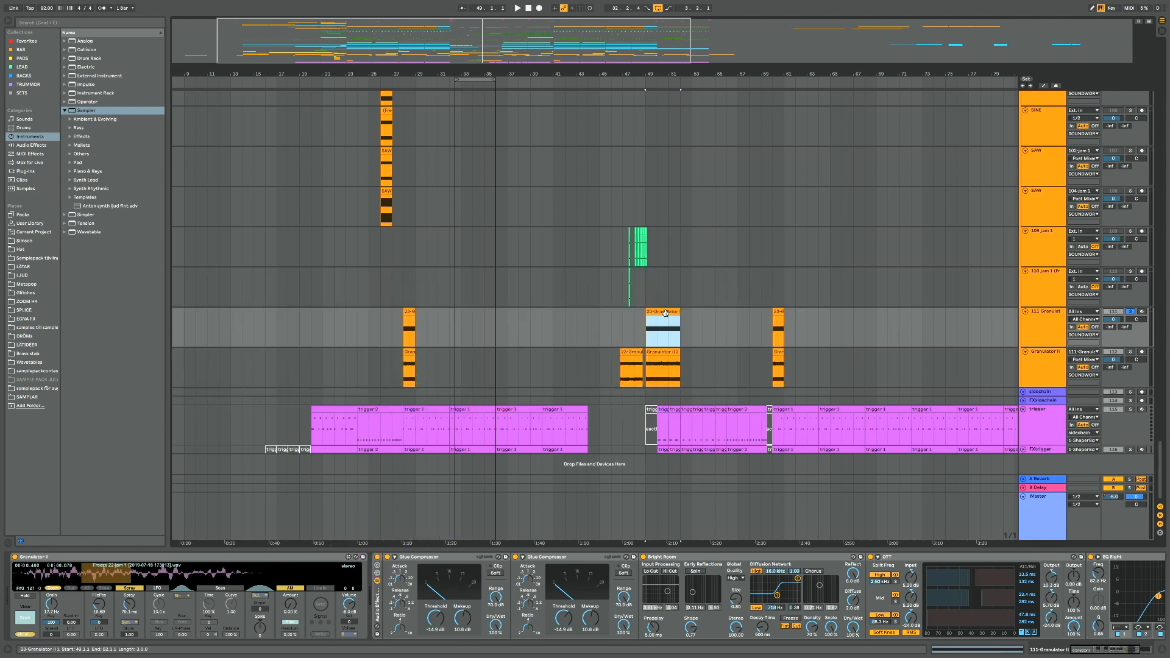
# Loop the 111 Granulator II clip at bar 49 for three bars and play it with the effects rack bypassed and enabled
pyautogui.click(665, 314)
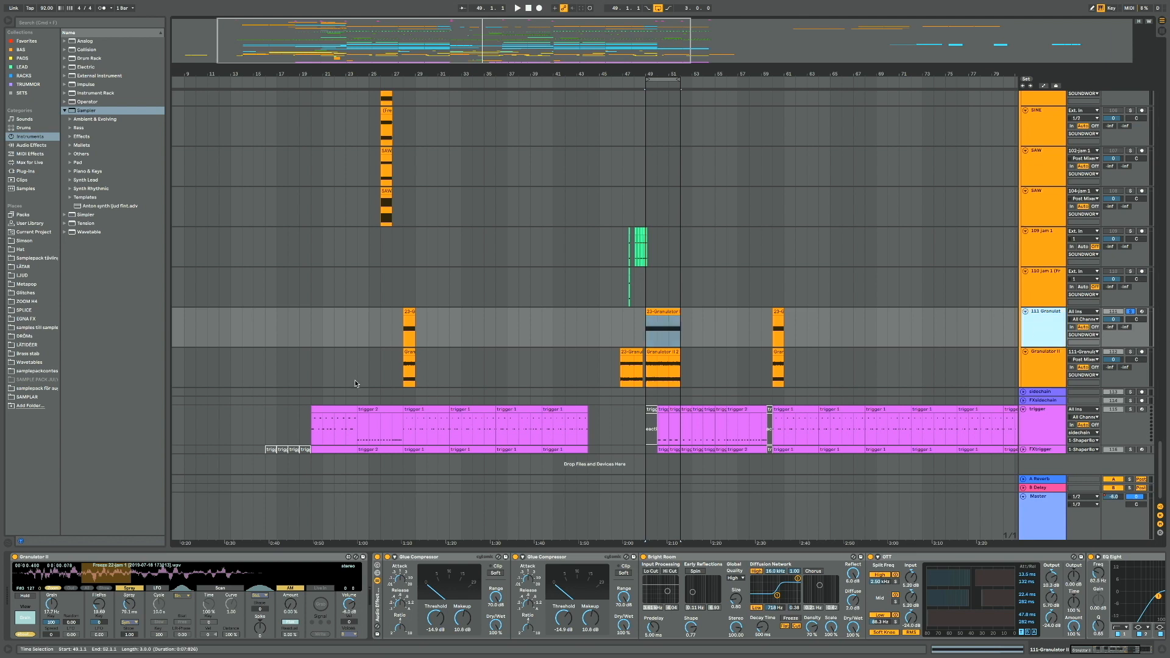
pyautogui.press('space')
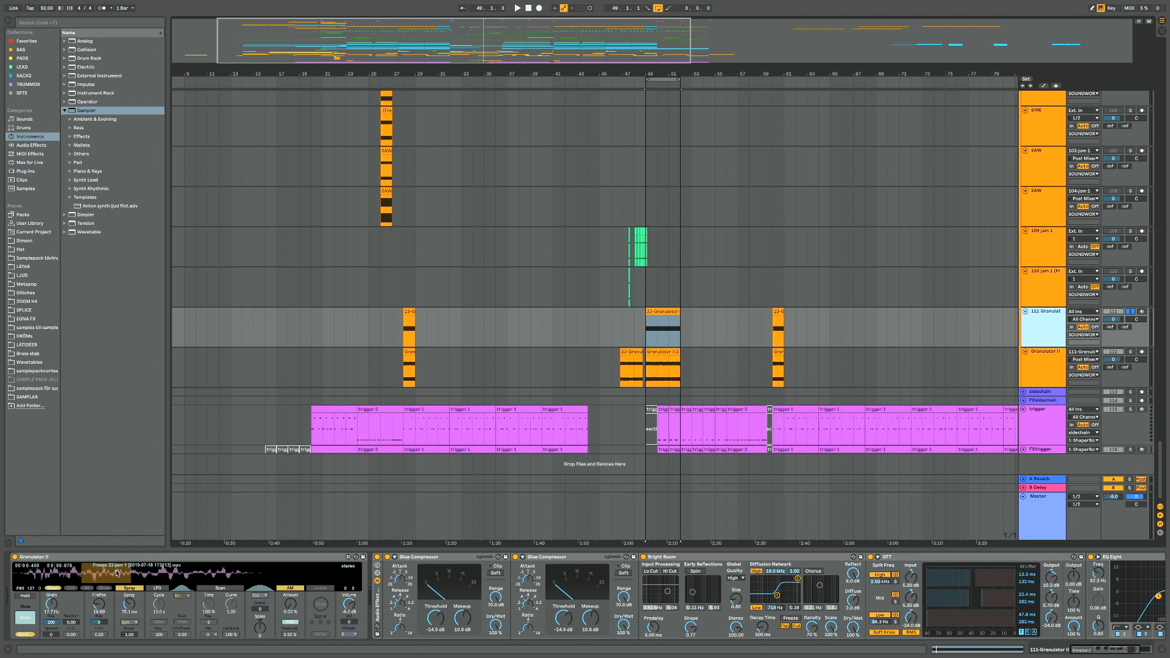
pyautogui.press('space')
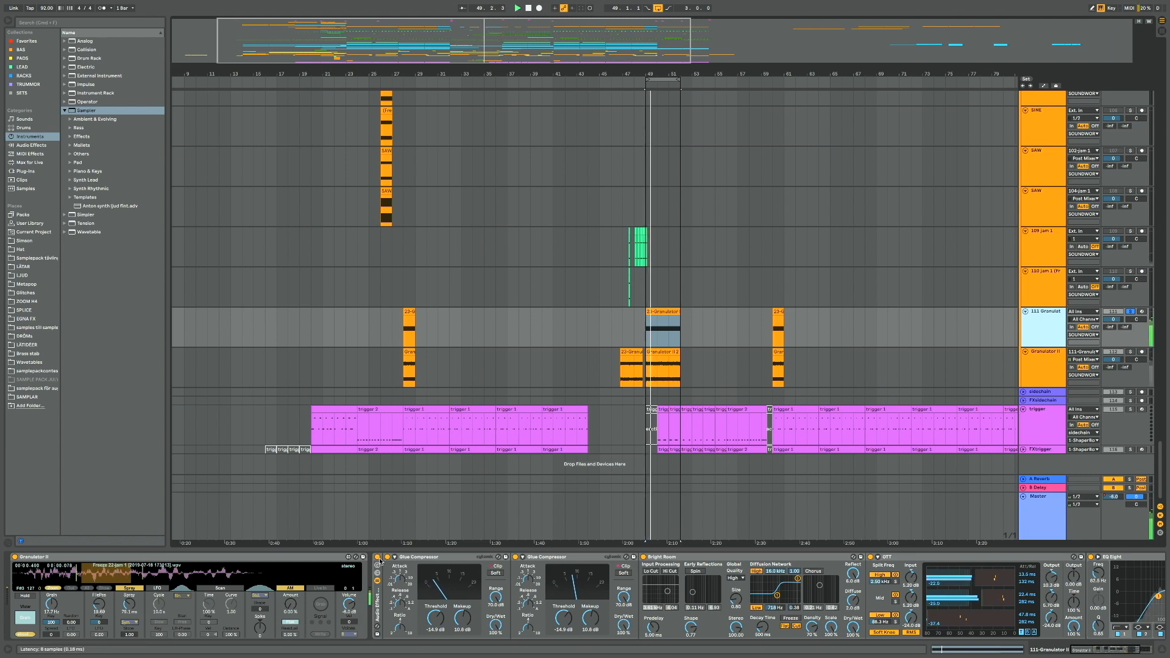
pyautogui.click(378, 559)
pyautogui.click(378, 558)
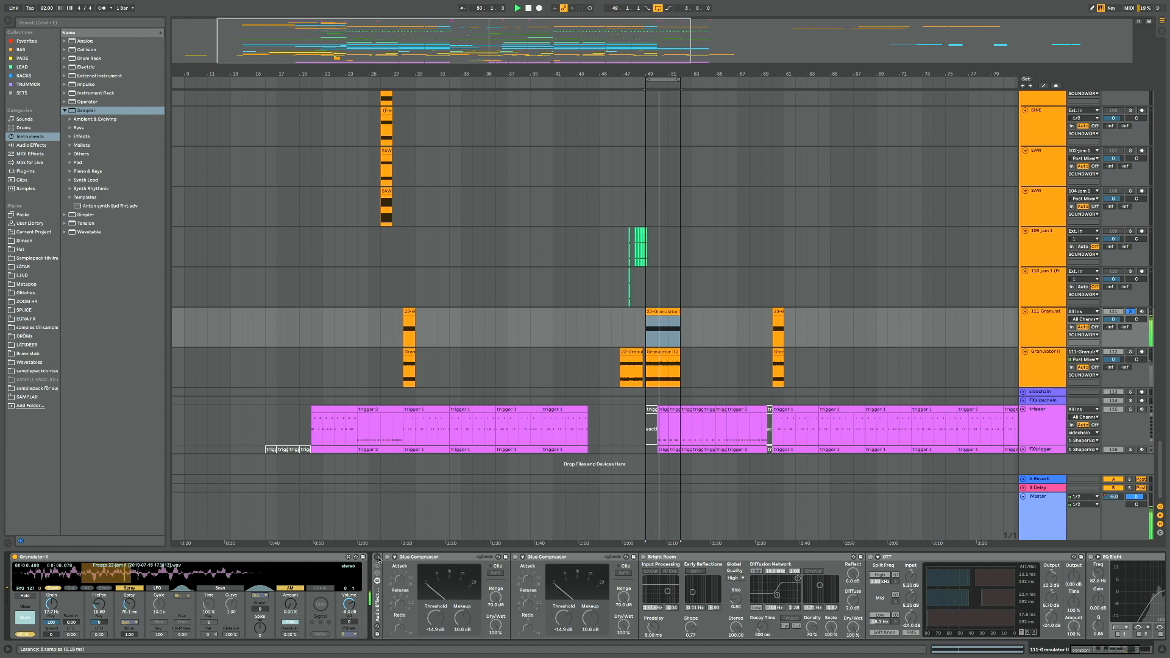
pyautogui.click(378, 558)
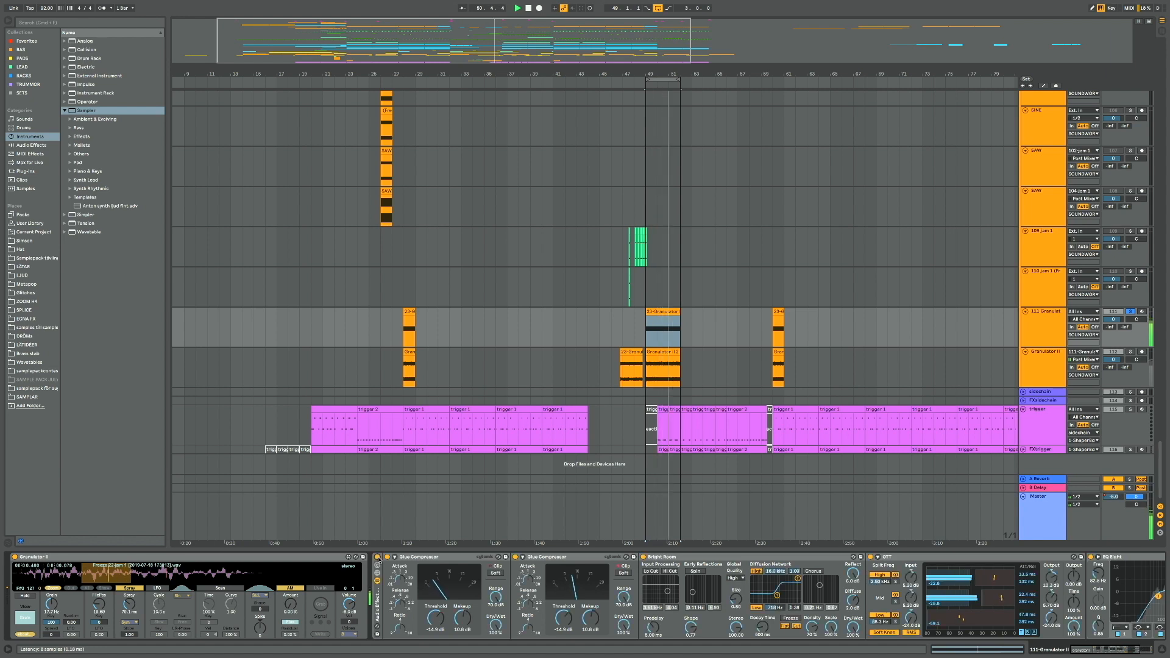
pyautogui.press('space')
# Solo the resampled Granulator II audio track and play its clip at bar 49
pyautogui.click(662, 355)
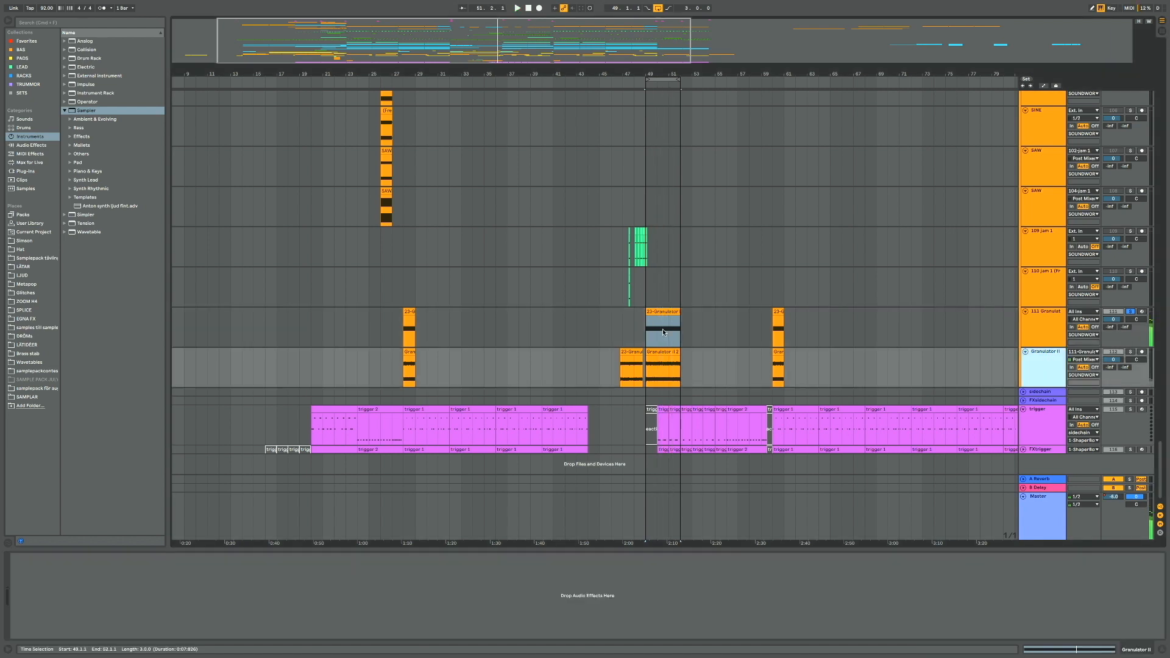
pyautogui.click(1129, 352)
pyautogui.press('space')
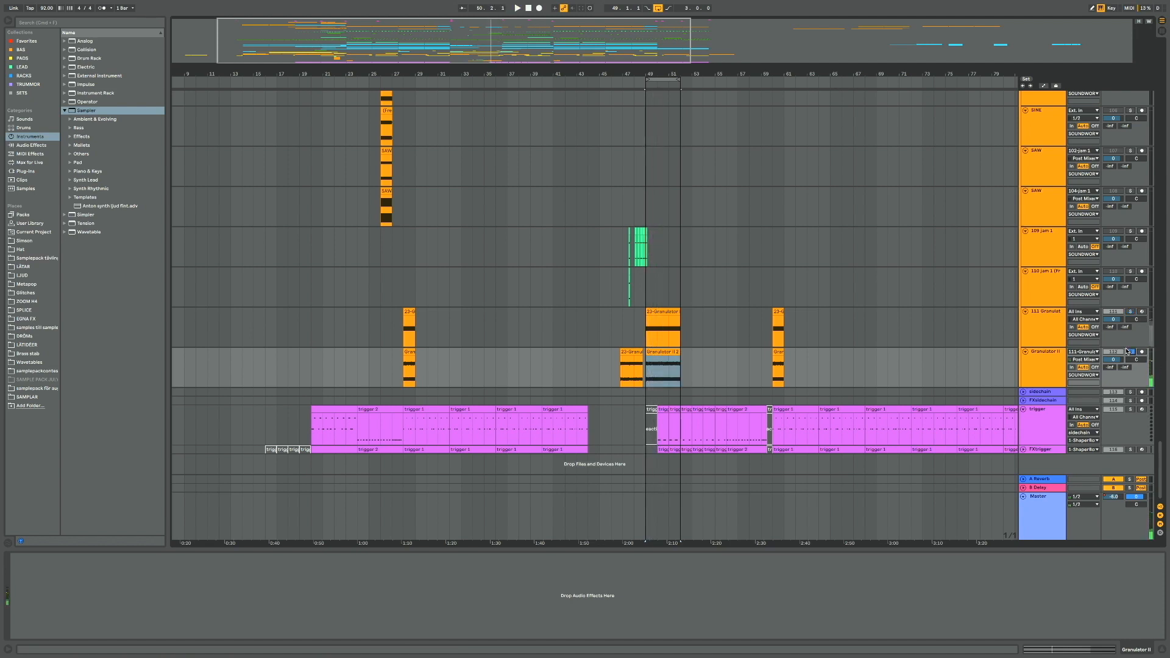
pyautogui.click(653, 351)
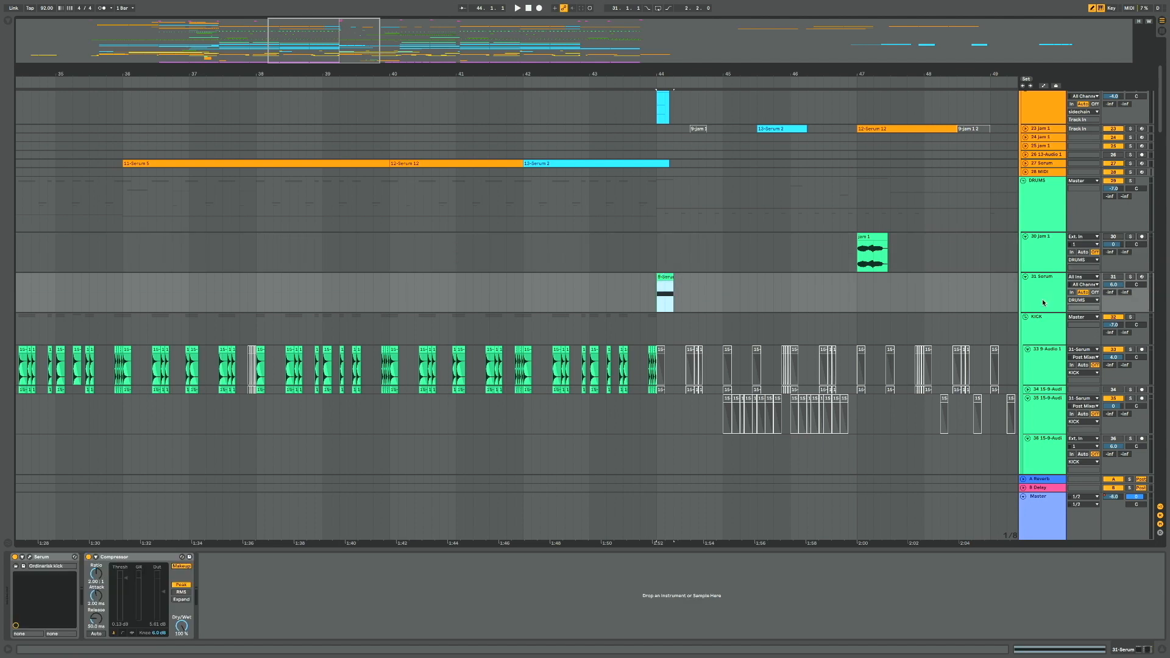
# Solo the 31 Serum track, open its Serum instrument and play the looped kick clip at bar 44
pyautogui.click(1069, 293)
pyautogui.click(1131, 277)
pyautogui.click(30, 557)
pyautogui.scroll(-5, 637, 206)
pyautogui.hscroll(2, 637, 206)
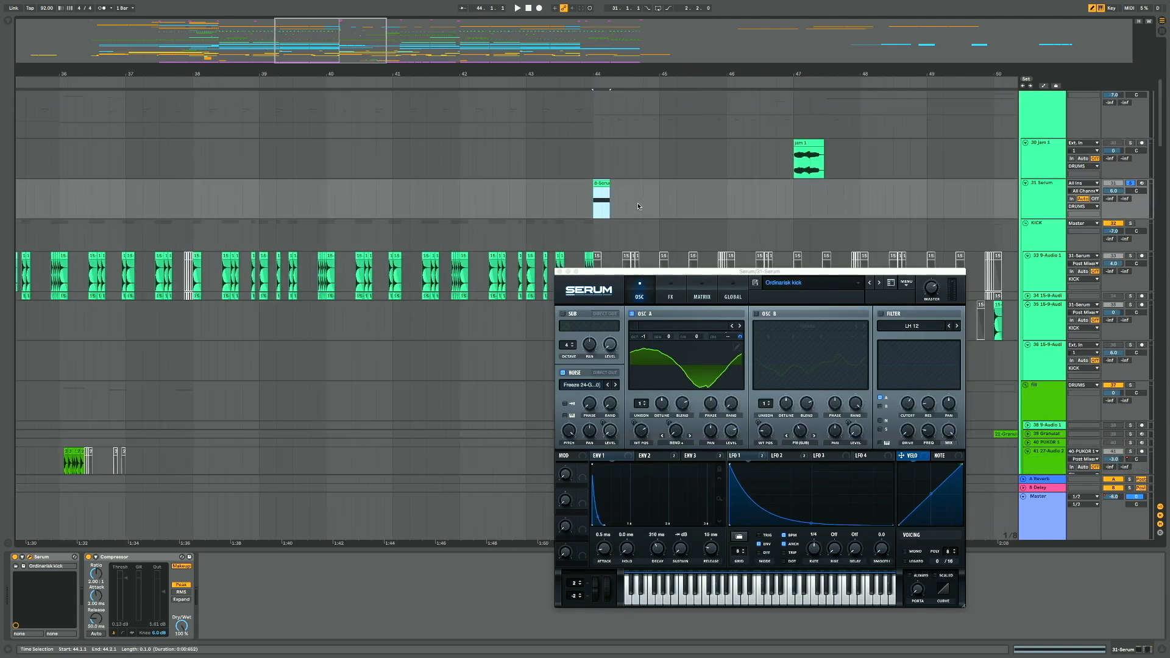
pyautogui.press('super+l')
pyautogui.press('space')
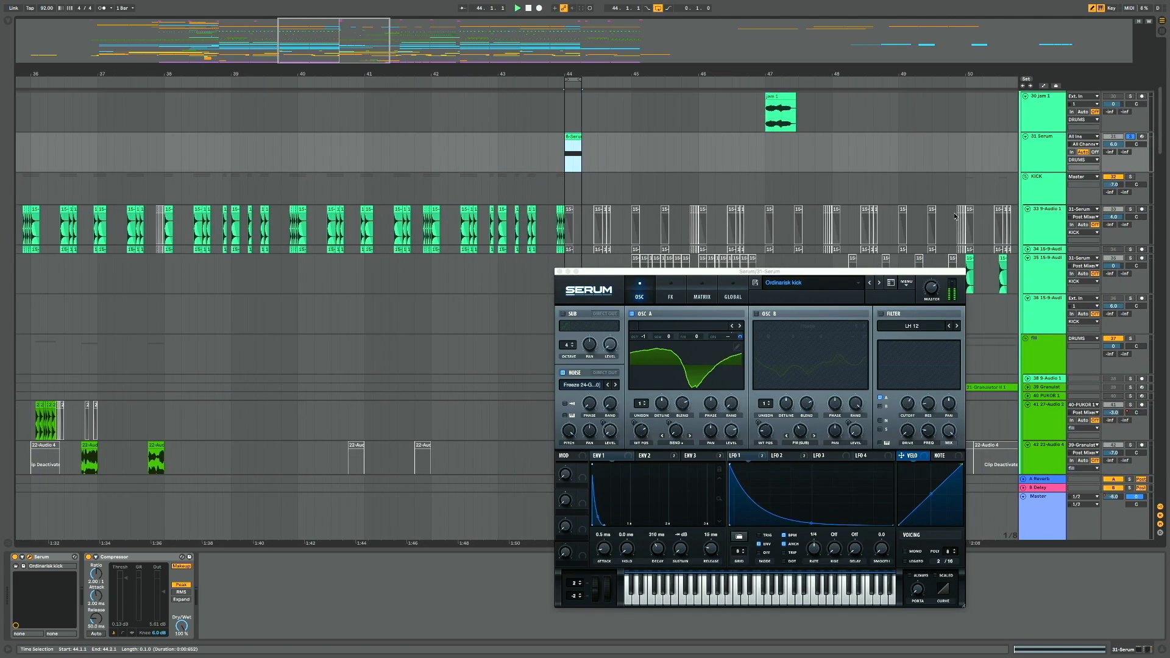
# Find the SOUNDWORK group's clips at bar 26 and select the frozen clip on the SINE track
pyautogui.scroll(-15, 455, 292)
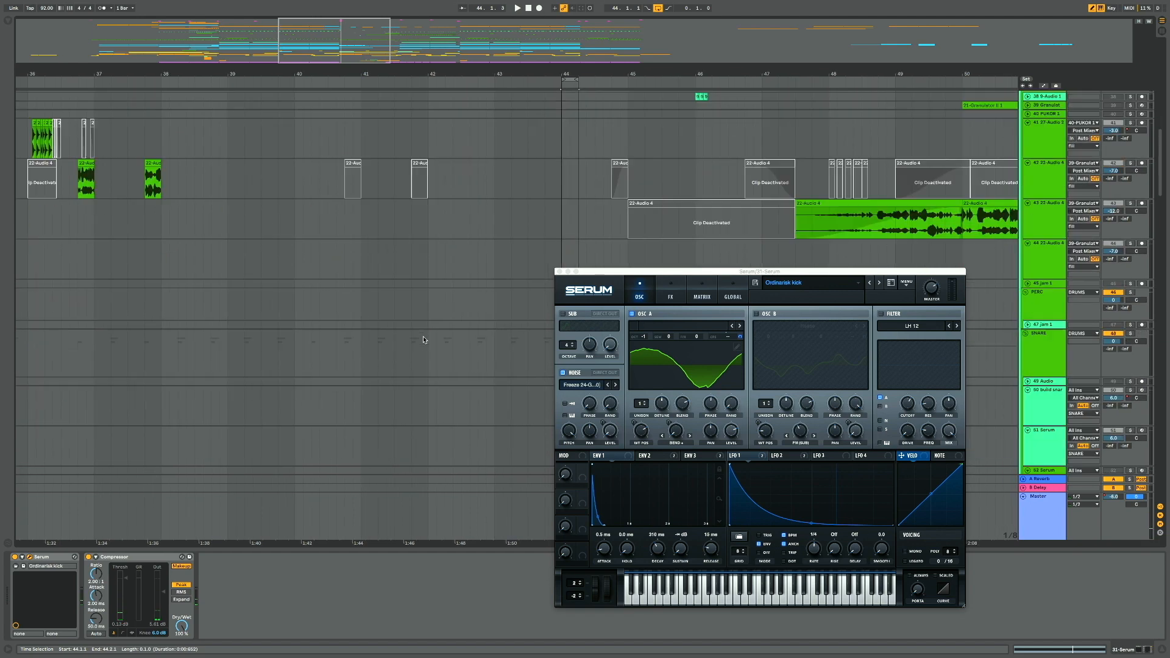
pyautogui.scroll(1, 425, 340)
pyautogui.hscroll(5, 425, 340)
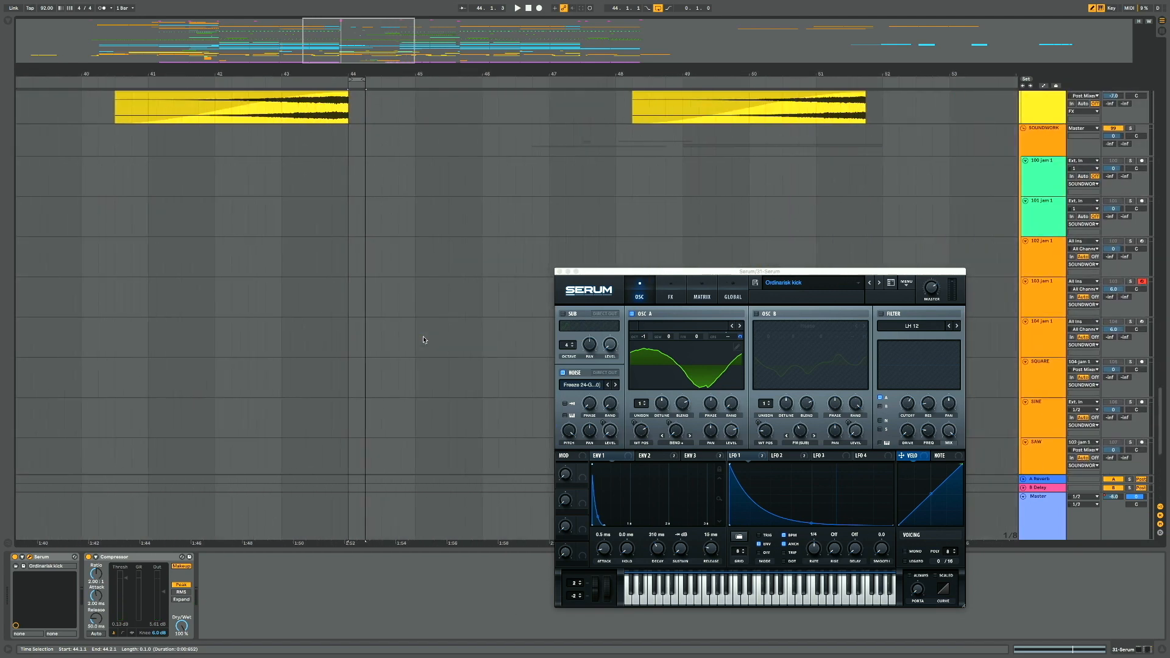
pyautogui.scroll(-5, 547, 297)
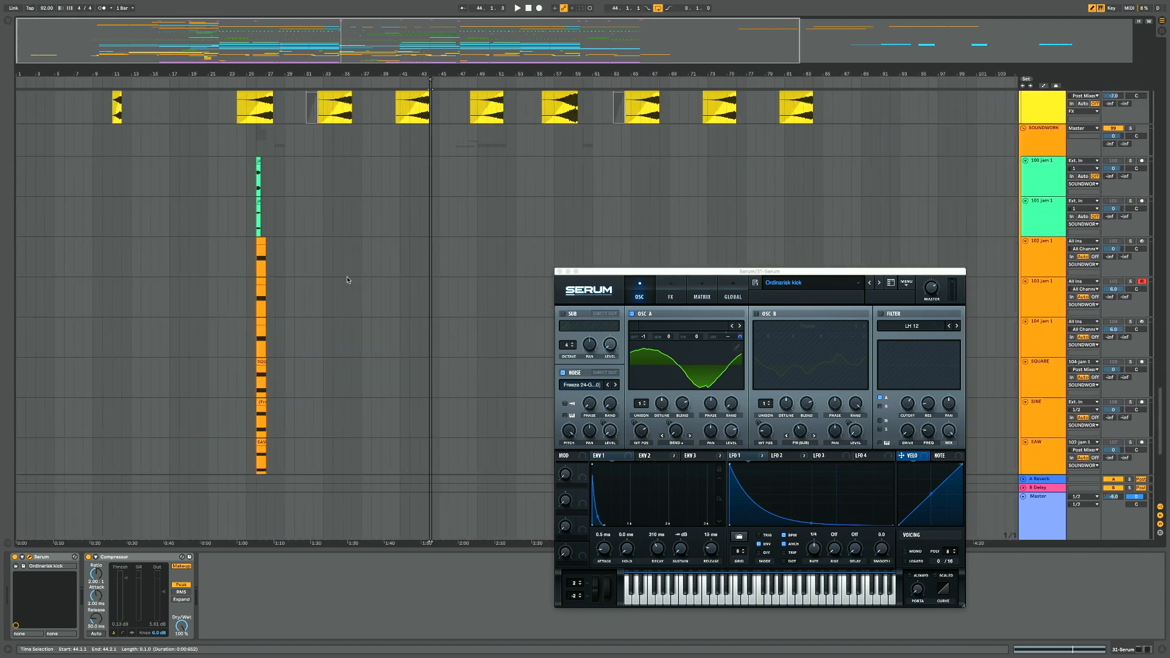
pyautogui.scroll(5, 322, 291)
pyautogui.scroll(-1, 362, 317)
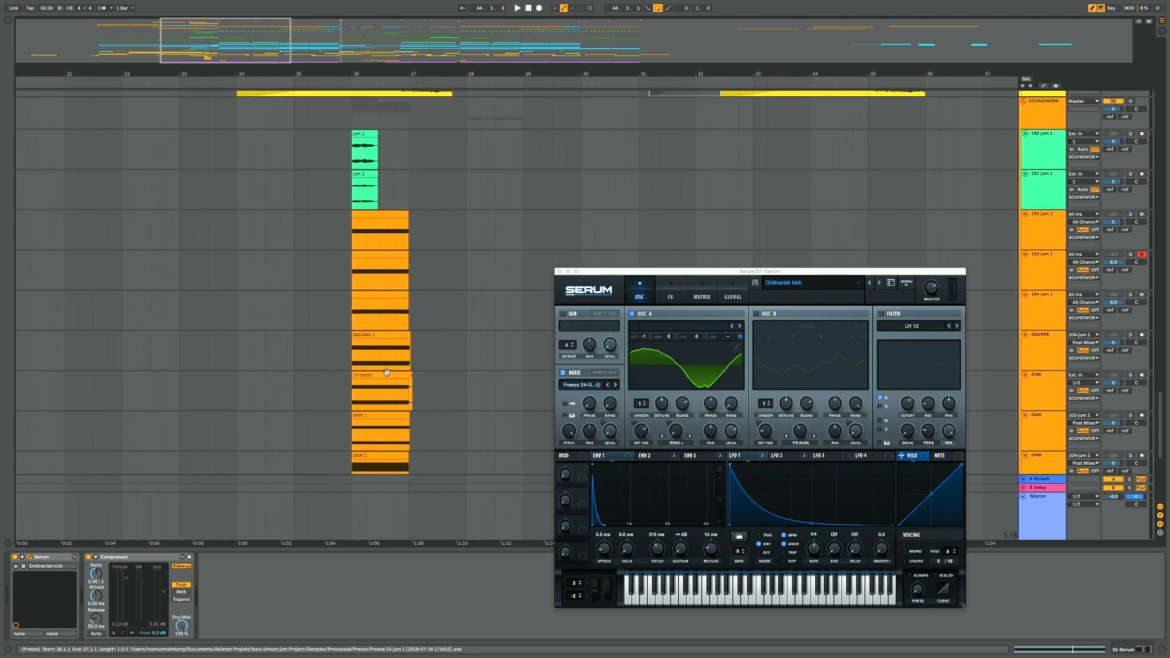
pyautogui.click(386, 373)
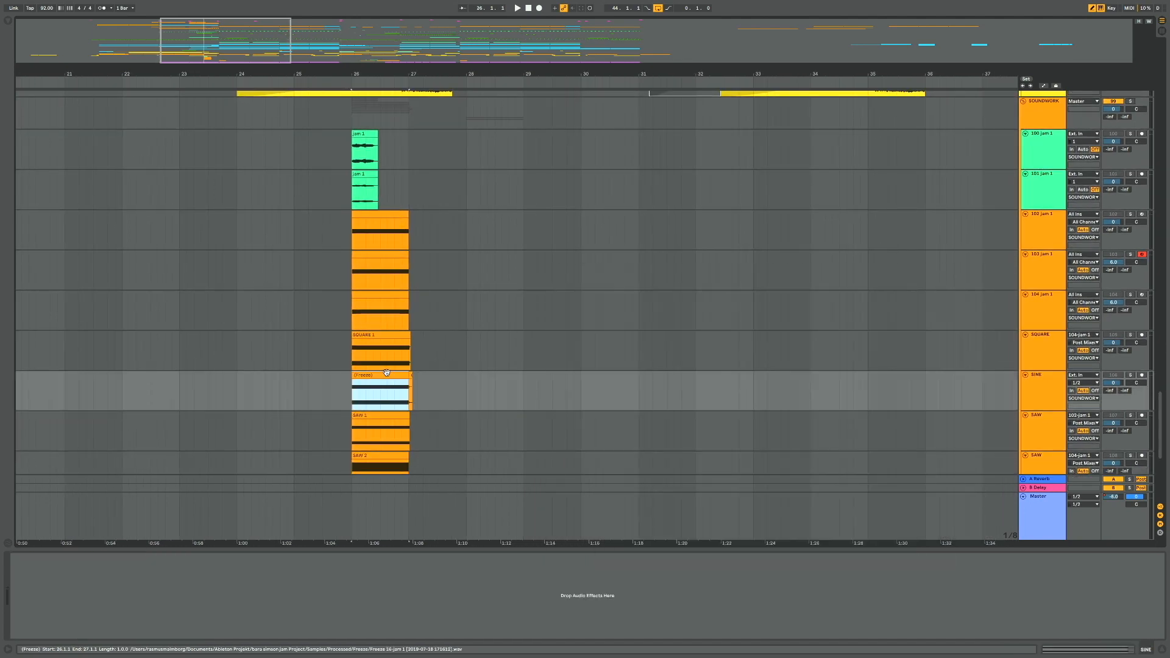
# Return to the 31 Serum track, play its looped kick at bar 44 and view LFO 2 in the Serum instrument
pyautogui.scroll(15, 620, 232)
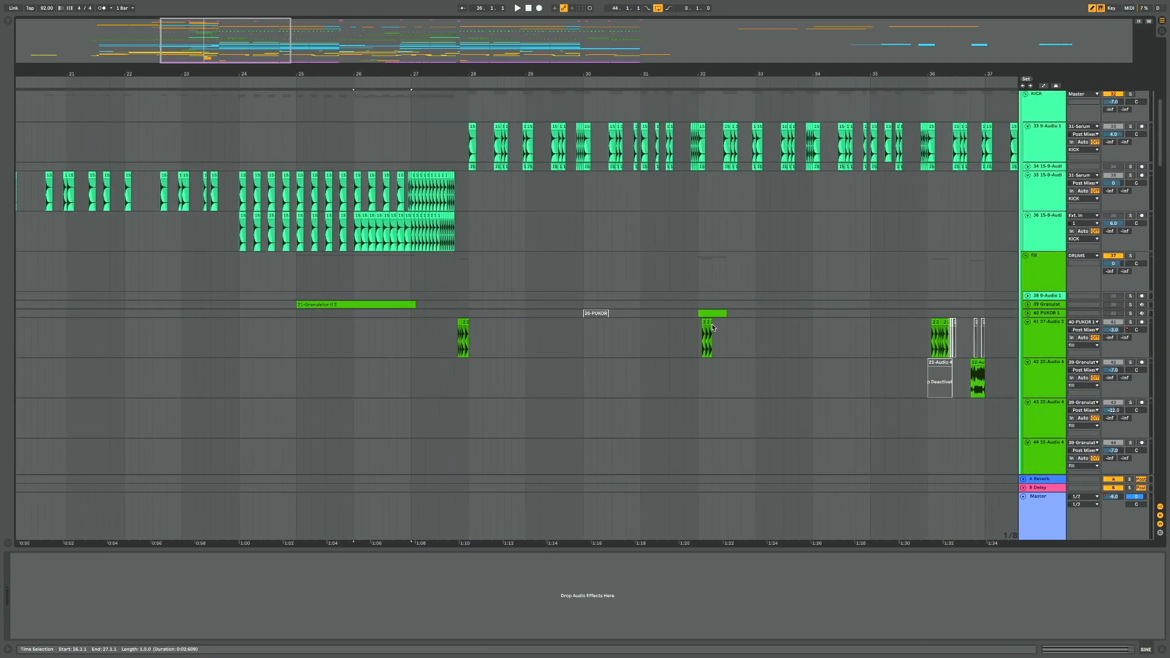
pyautogui.scroll(8, 712, 323)
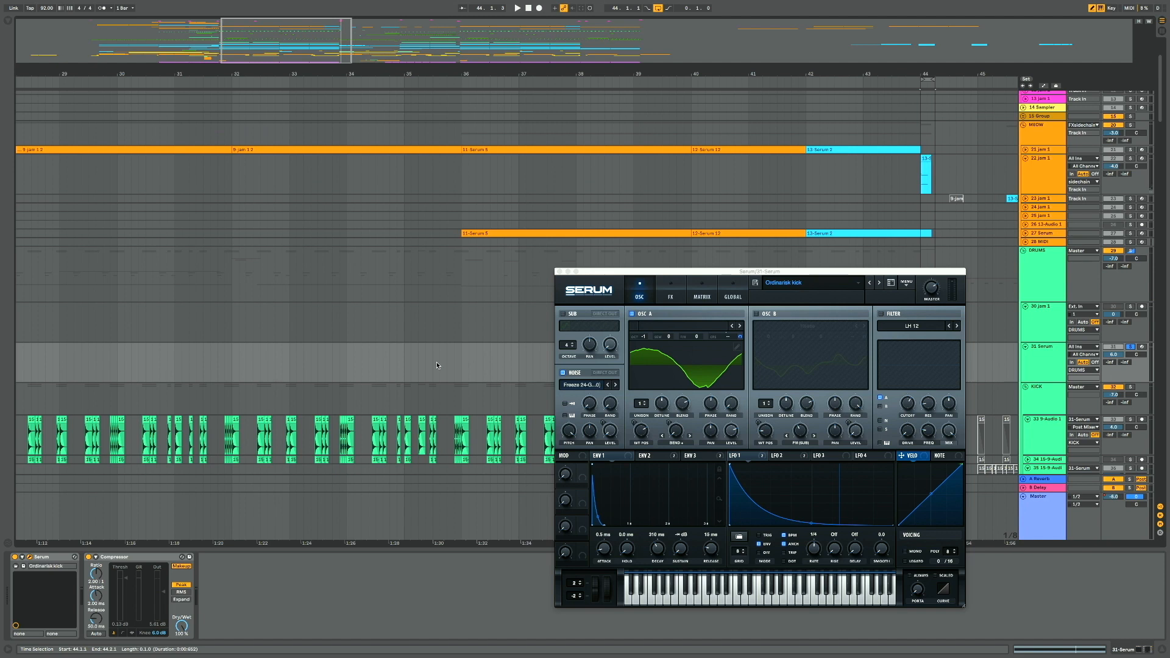
pyautogui.press('space')
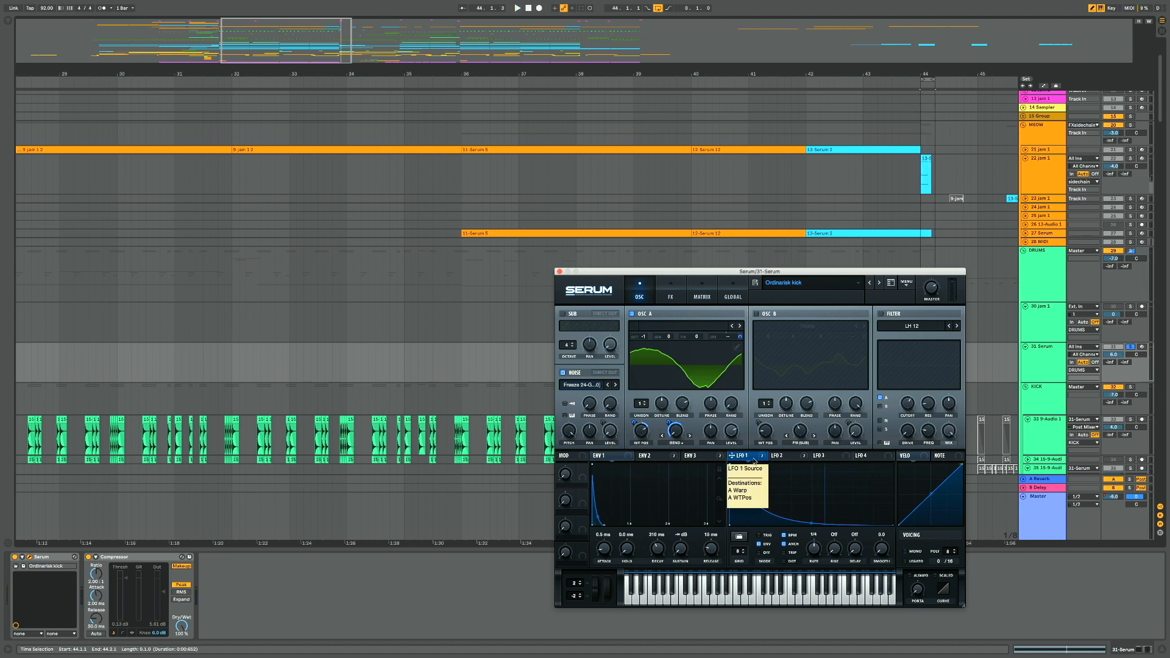
pyautogui.click(796, 458)
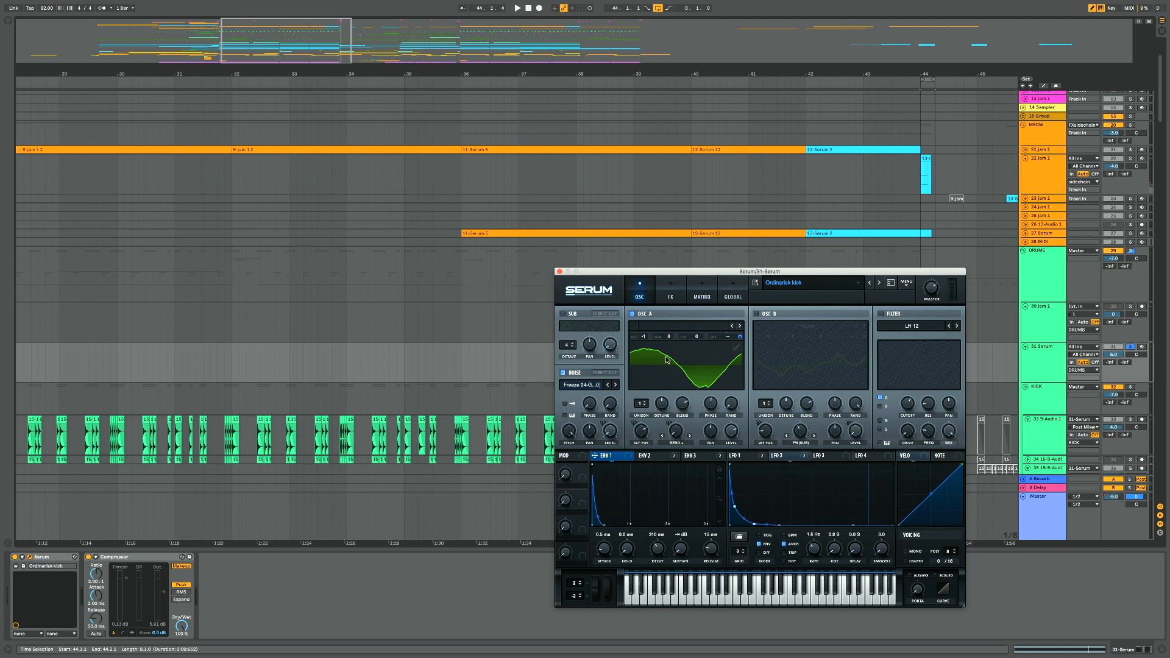
# Open Serum's effects, compare the looped kick with Distortion bypassed and enabled, and close the plug-in window
pyautogui.click(670, 292)
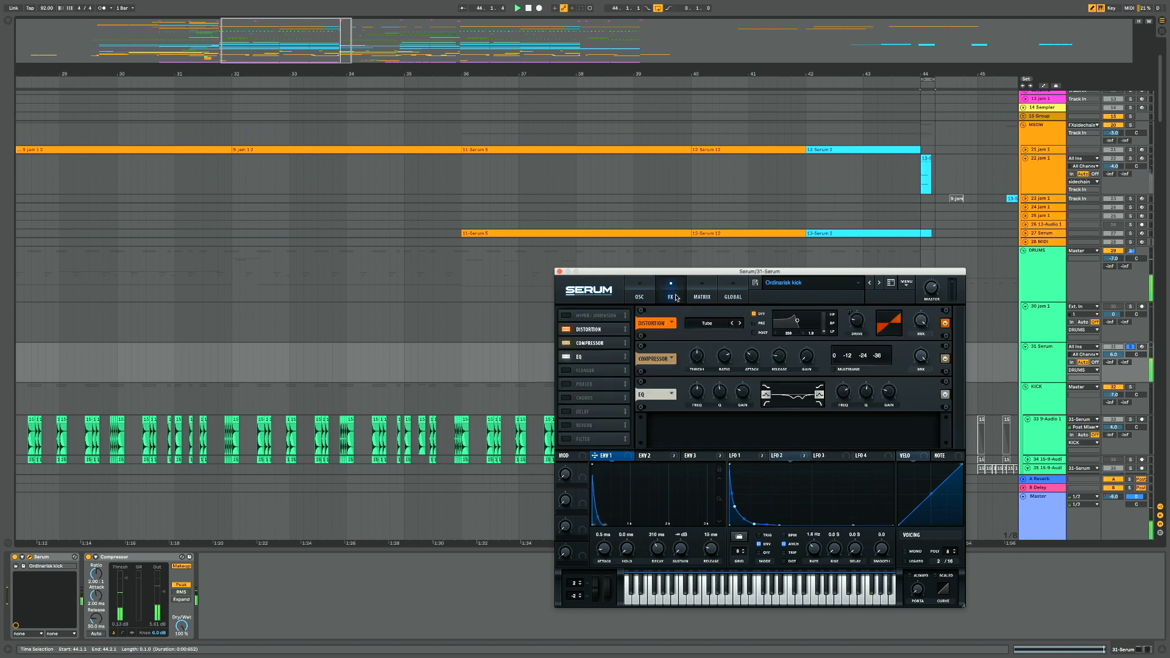
pyautogui.click(946, 323)
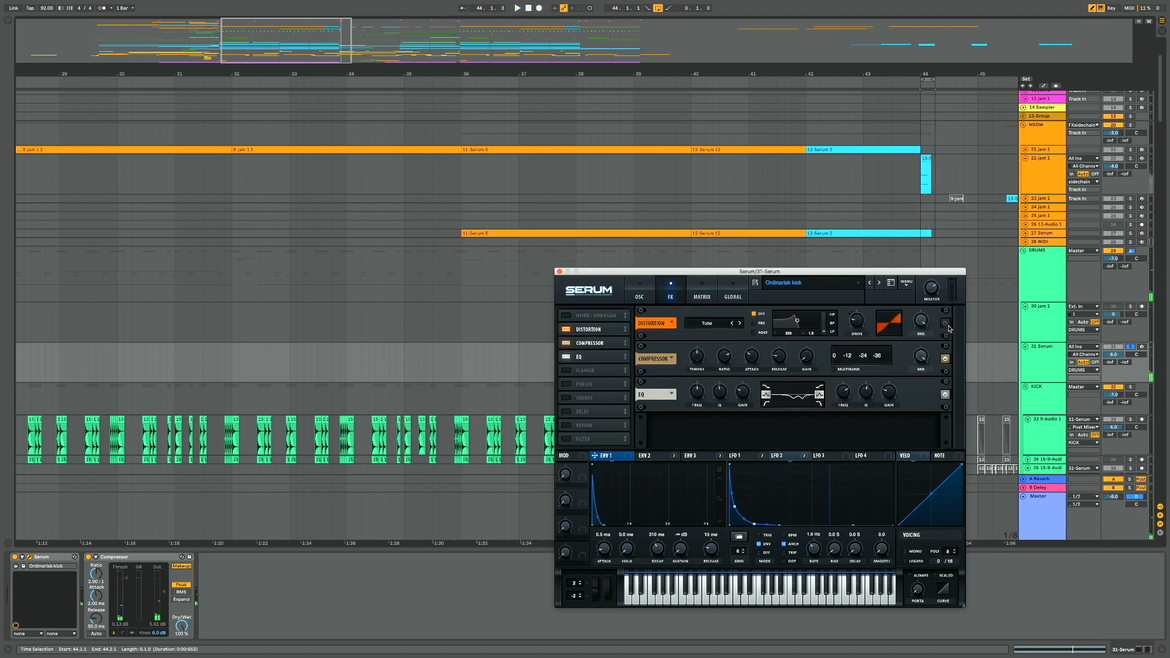
pyautogui.click(945, 324)
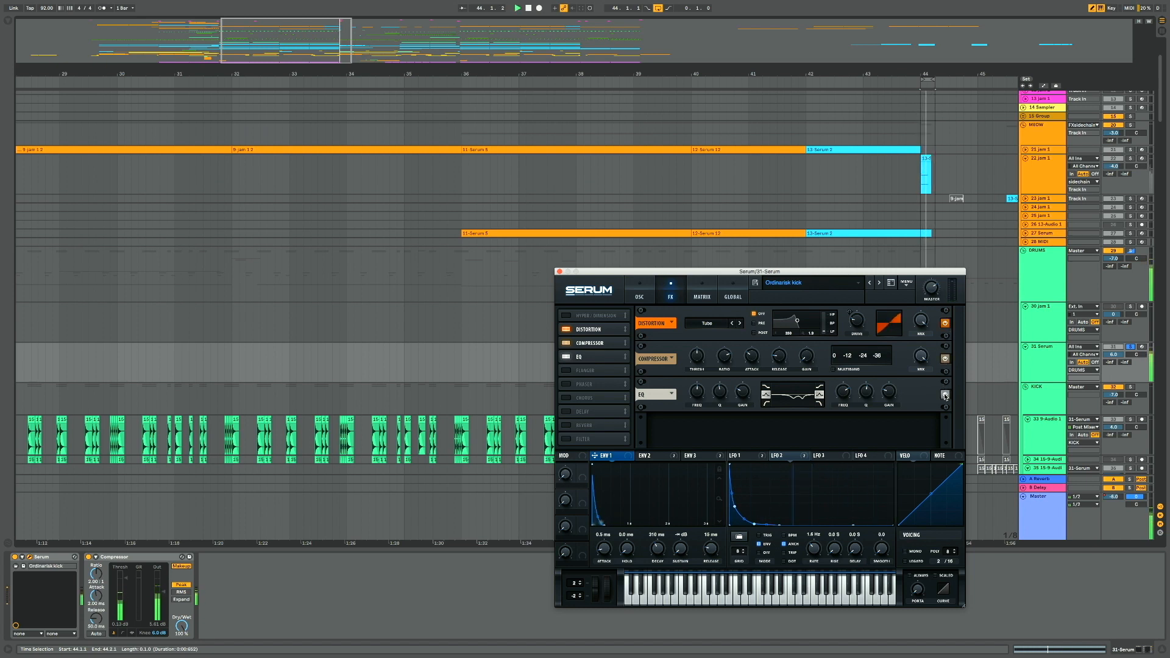
pyautogui.click(560, 272)
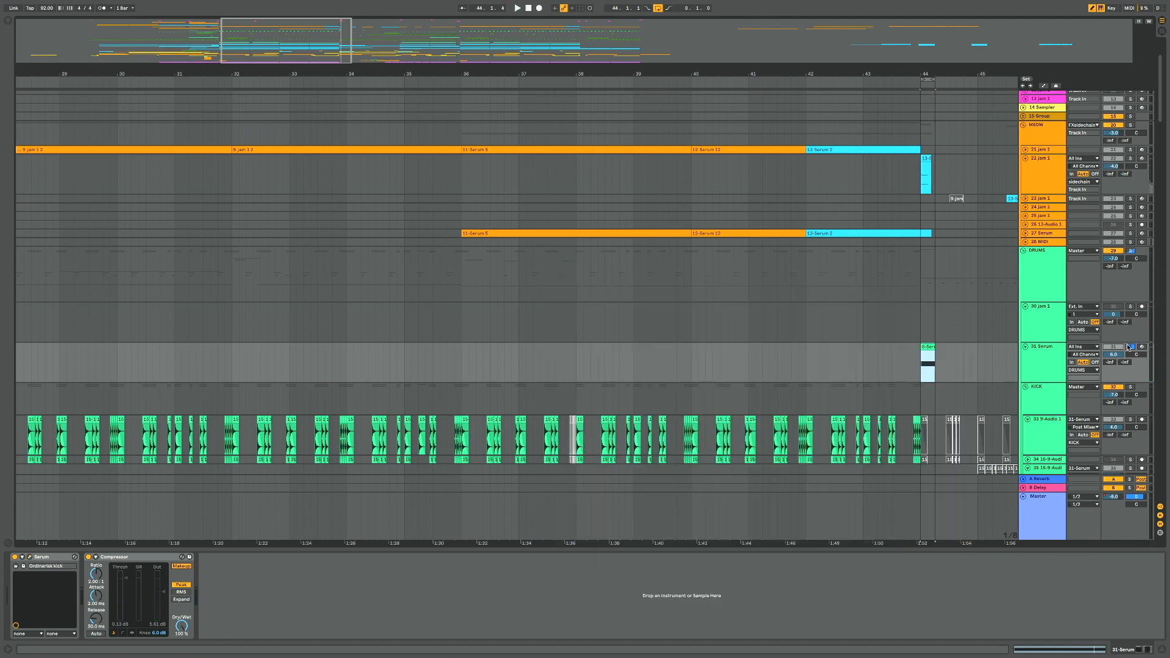
# Switch the solo from the 31 Serum track to the 33 9-Audio kick track and play its clip at 40.2.4
pyautogui.click(1130, 347)
pyautogui.scroll(10, 710, 419)
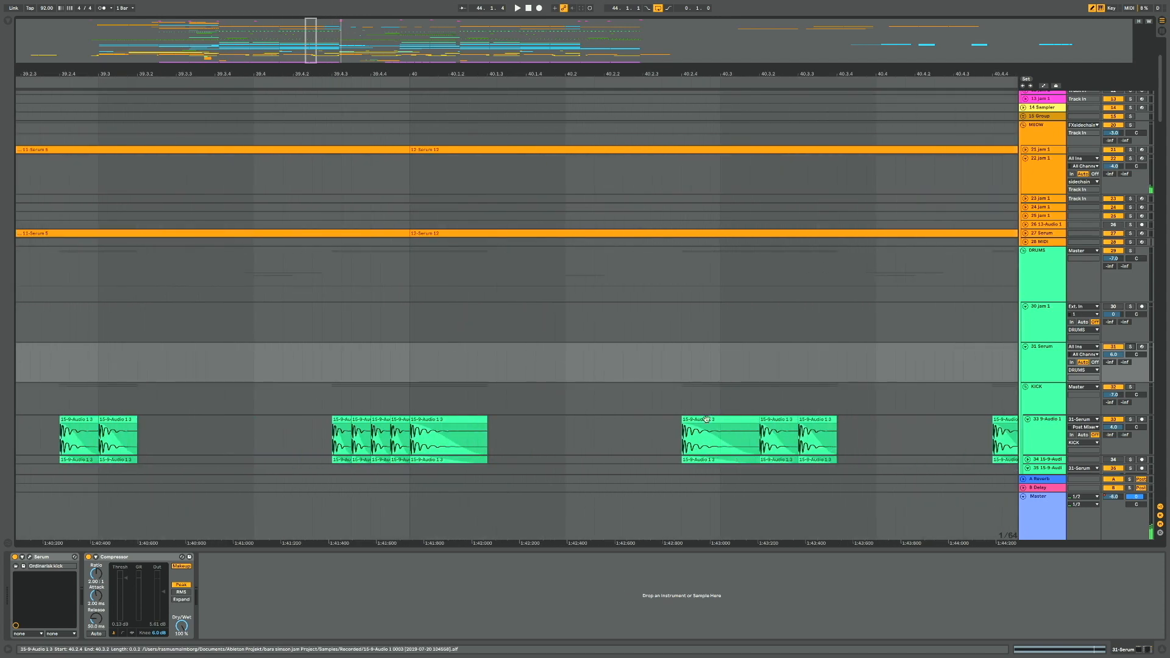
pyautogui.click(703, 421)
pyautogui.click(1131, 419)
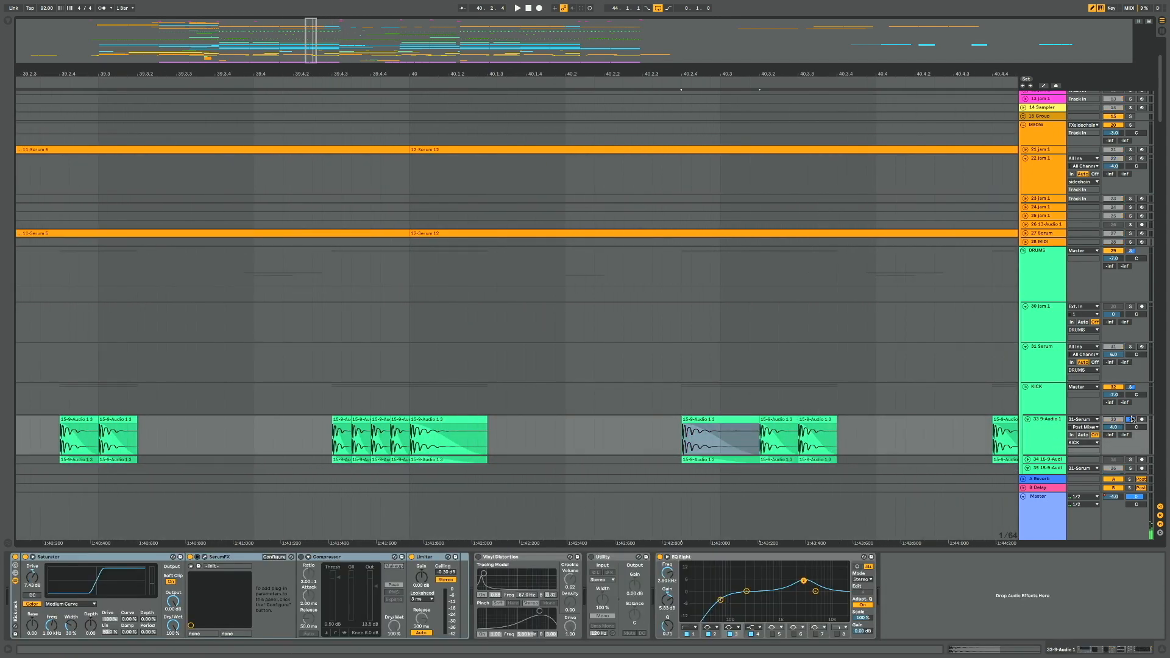
pyautogui.press('space')
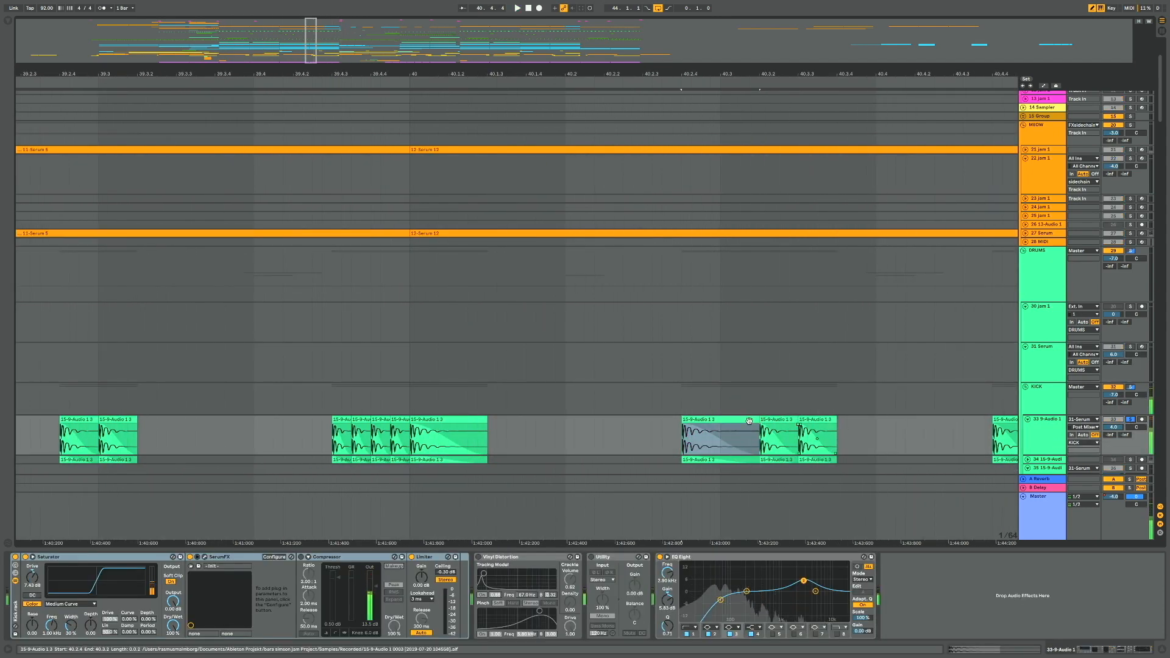
pyautogui.press('space')
# Set the arrangement loop at bar 40 on the 33 9-Audio kick track and select the track
pyautogui.press('super+l')
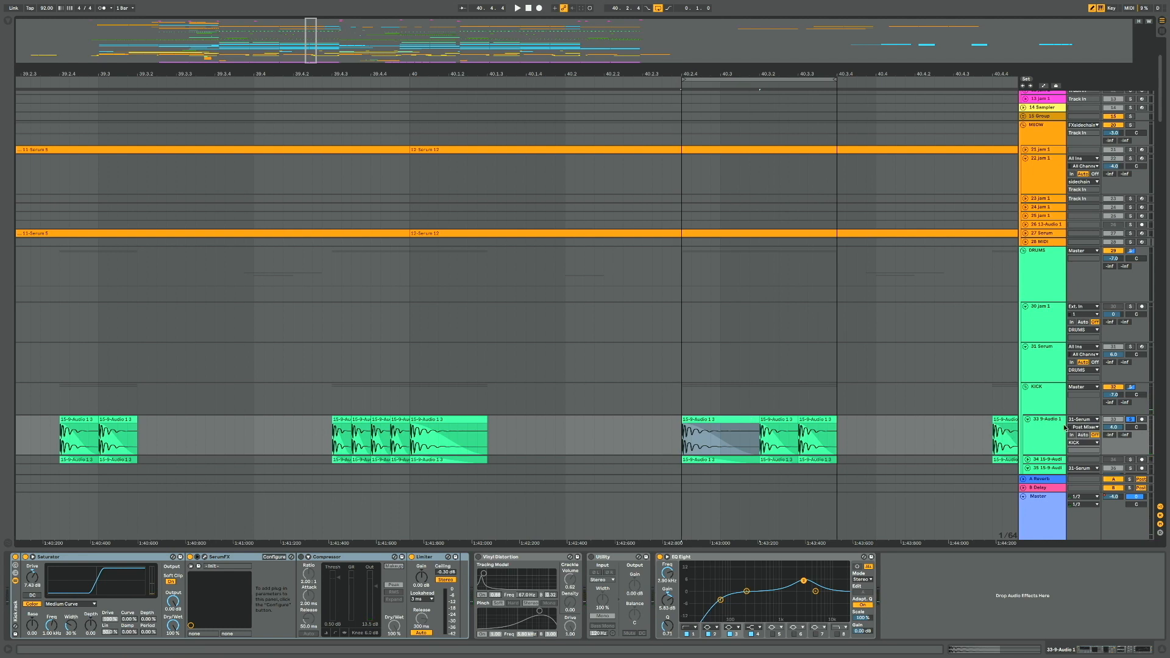
pyautogui.click(450, 421)
pyautogui.press('super+l')
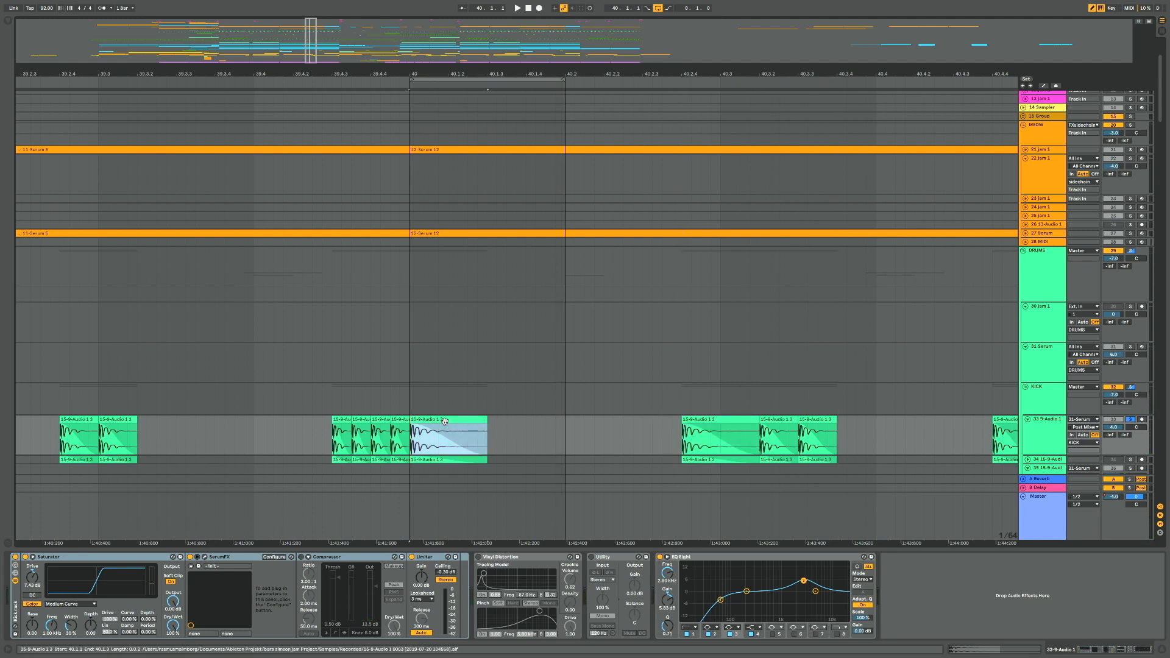
pyautogui.click(1047, 433)
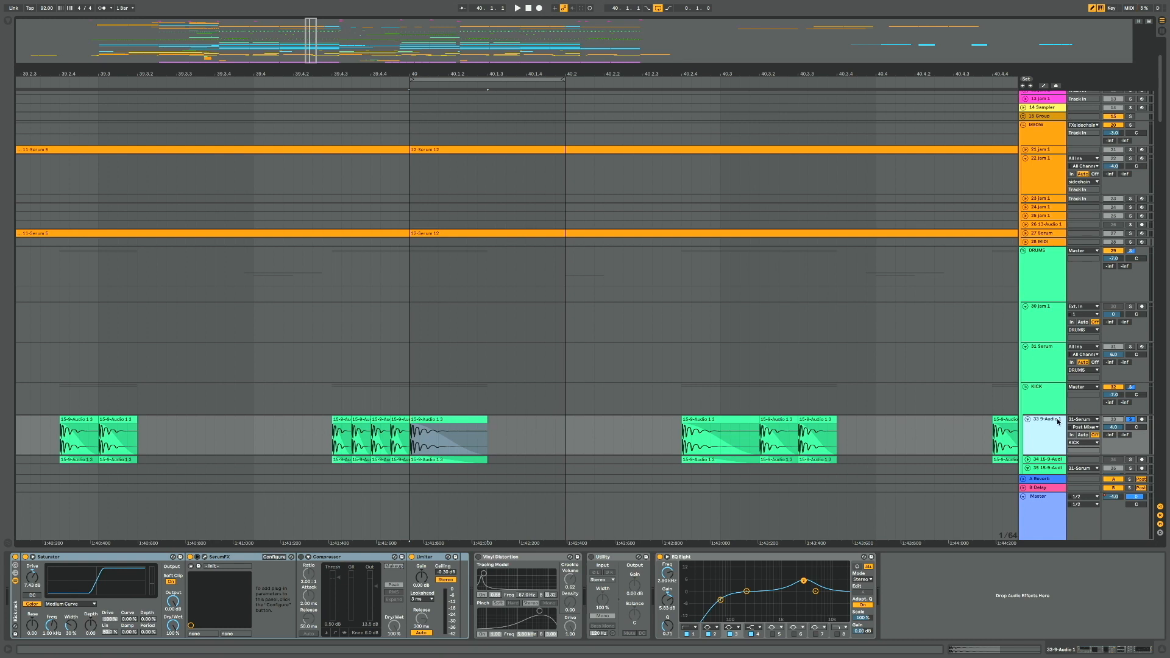
# Play the looped kick with the Kick rack and EQ Eight bypassed, re-enabling the EQ and the rack for comparison
pyautogui.click(15, 557)
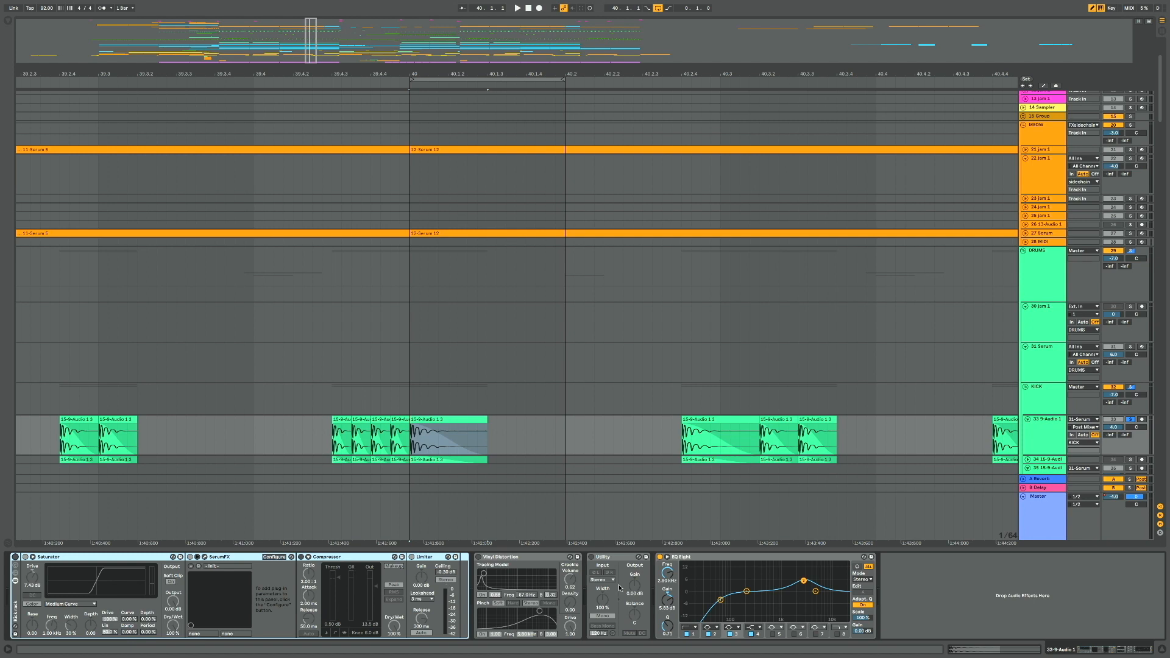
pyautogui.click(660, 557)
pyautogui.press('space')
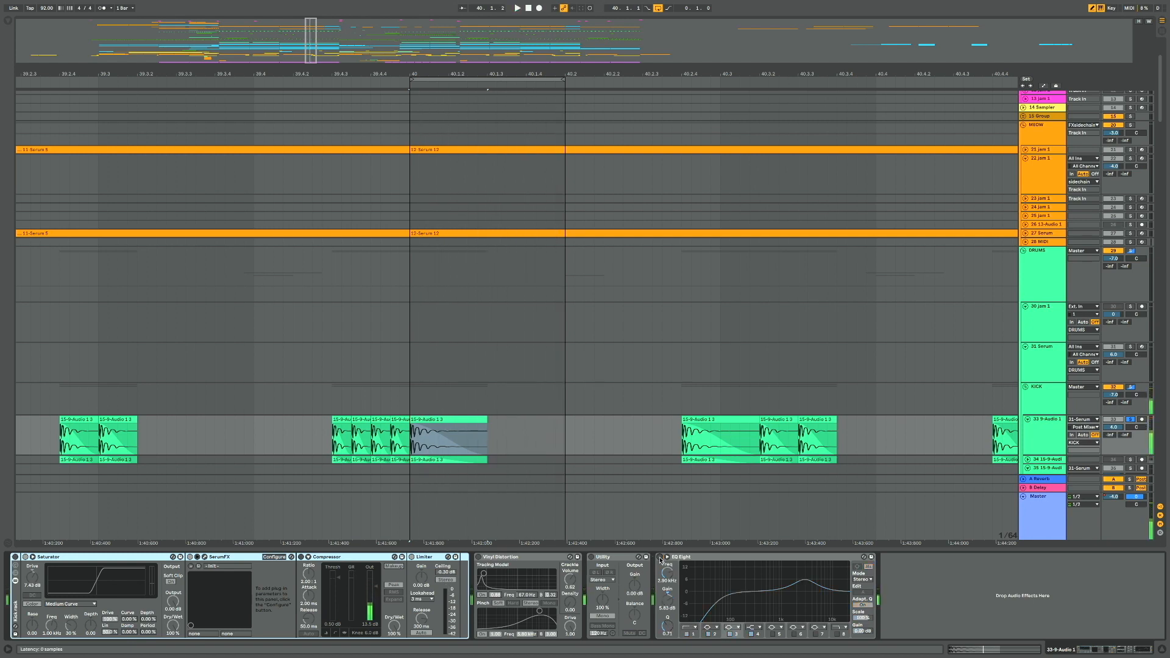
pyautogui.click(660, 557)
pyautogui.press('space')
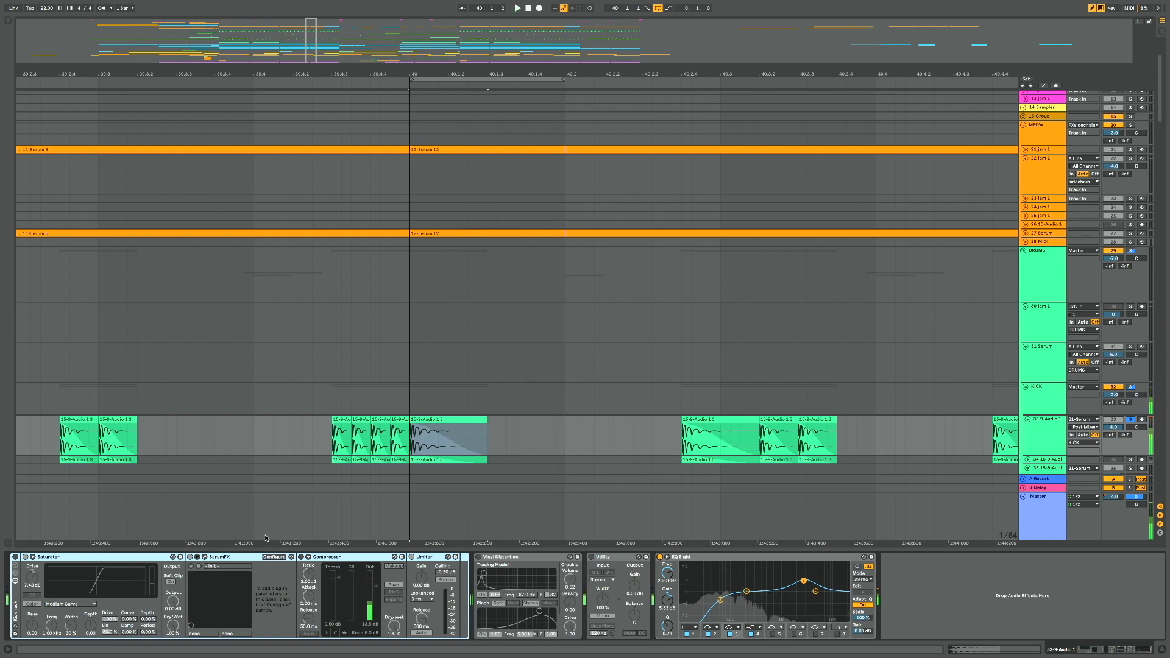
pyautogui.click(15, 557)
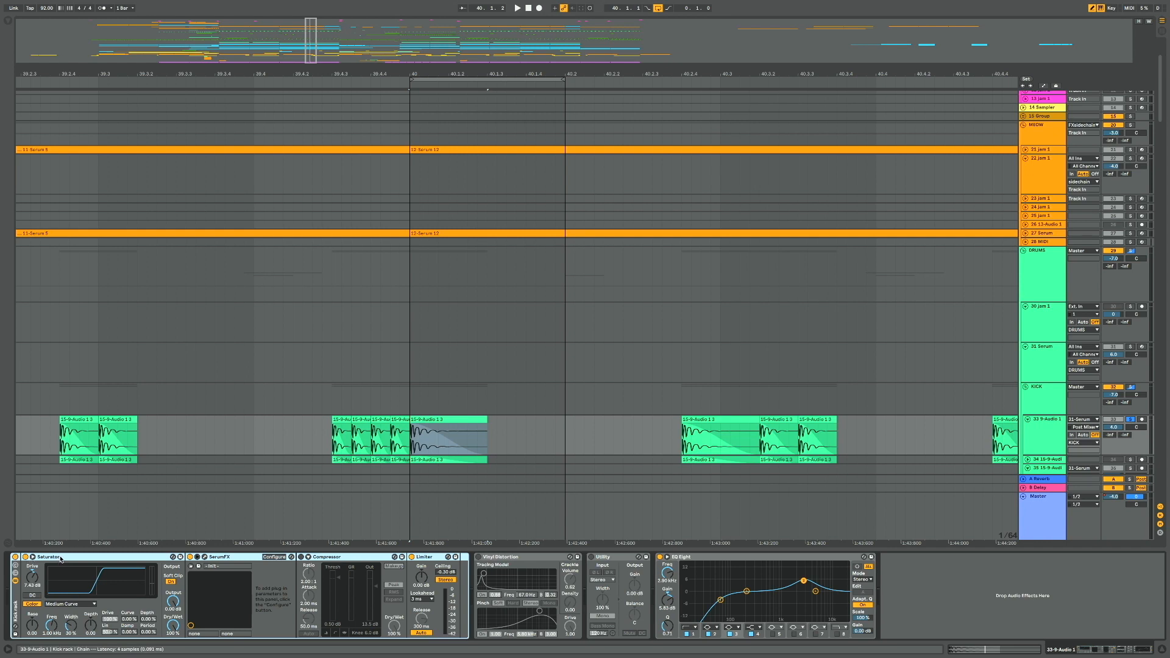
pyautogui.press('space')
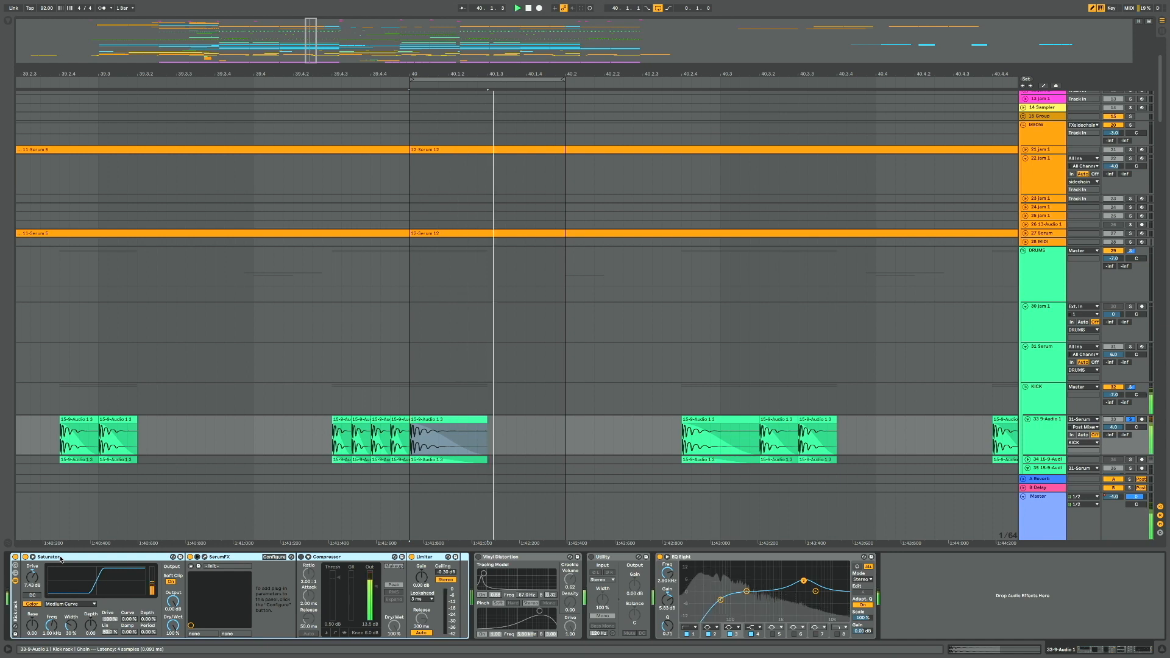
# Compare the looped kick with the rack's Saturator and the SerumFX filter each bypassed and enabled
pyautogui.click(25, 557)
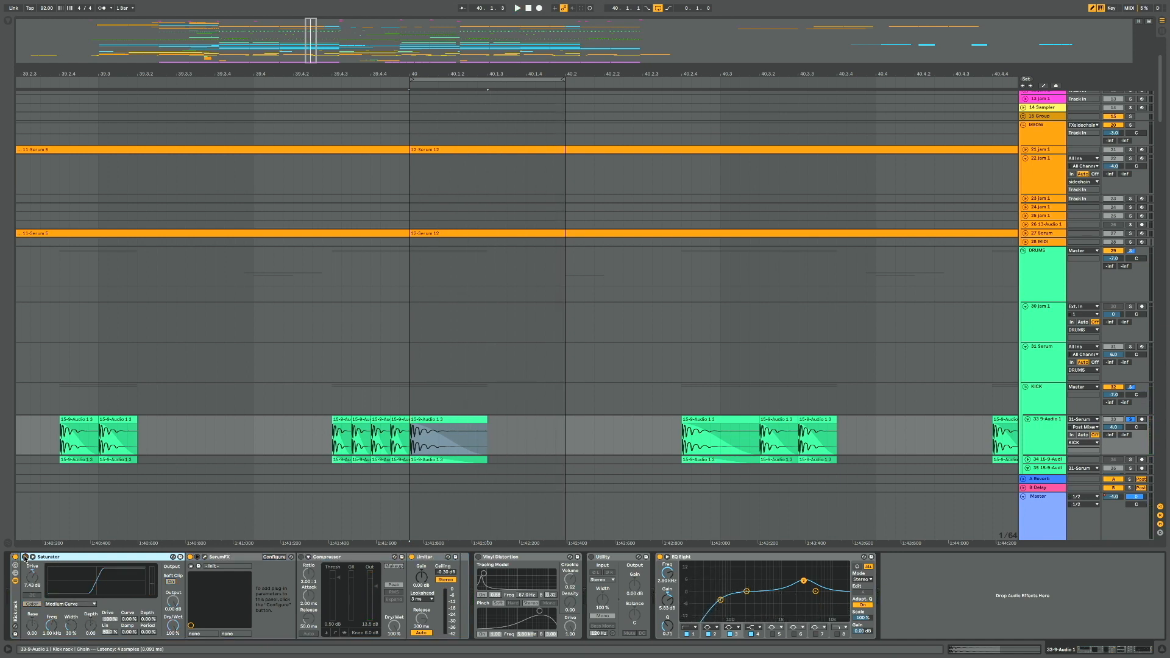
pyautogui.click(25, 557)
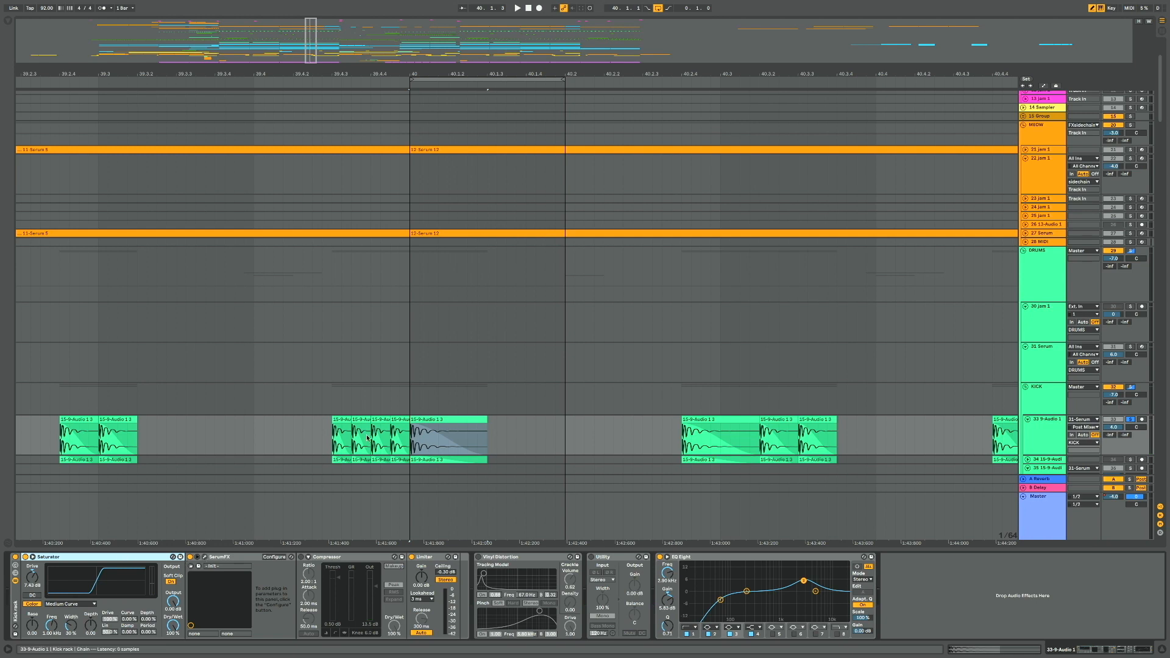
pyautogui.hotkey('ctrl', 'alt', 'p')
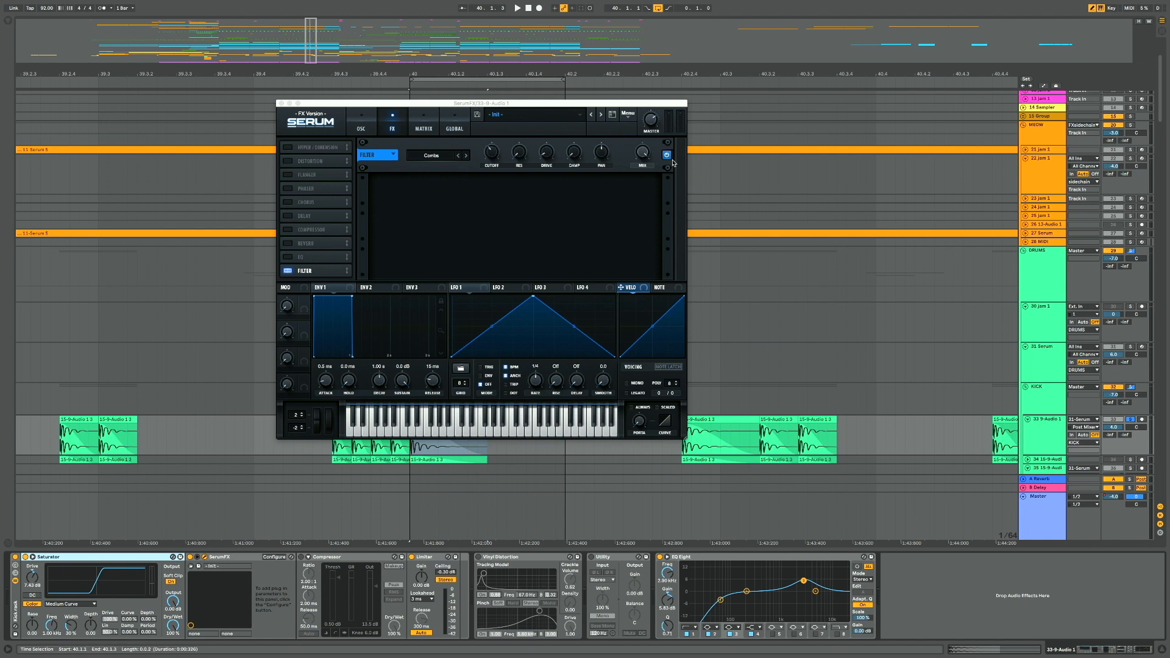
pyautogui.press('space')
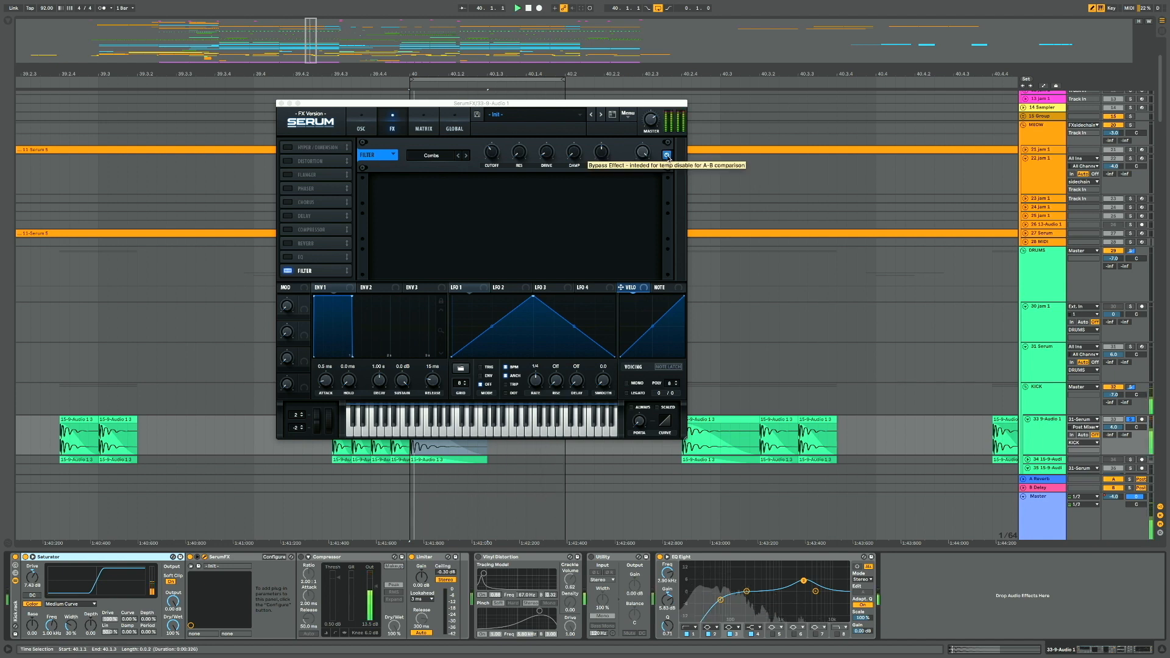
pyautogui.click(667, 156)
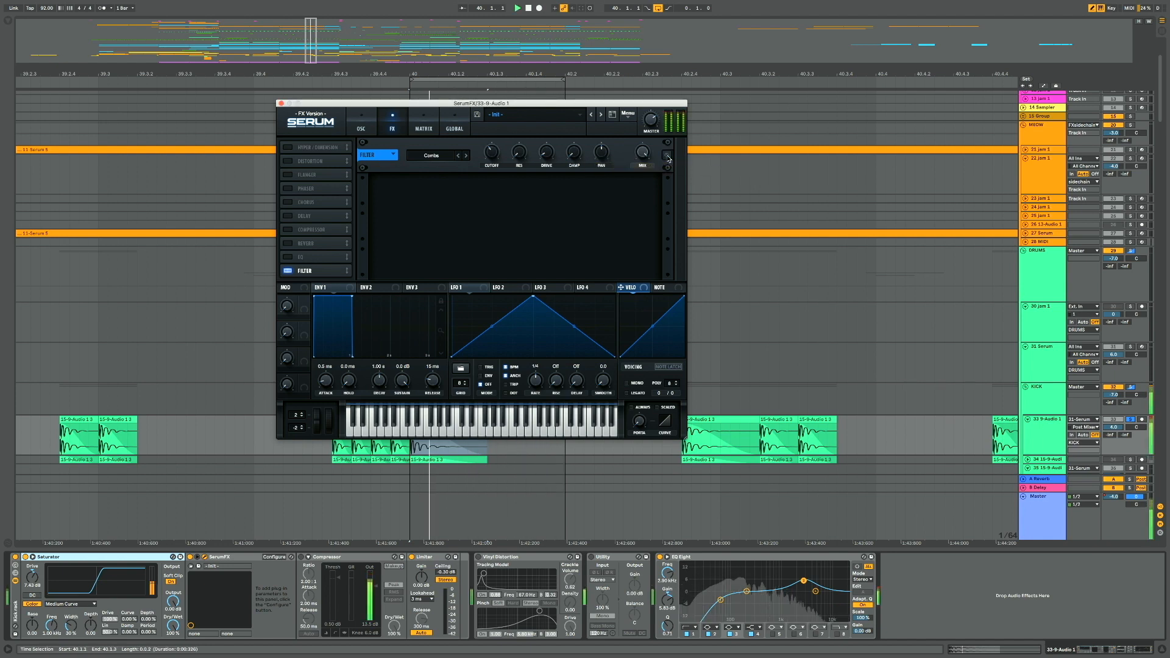
pyautogui.press('space')
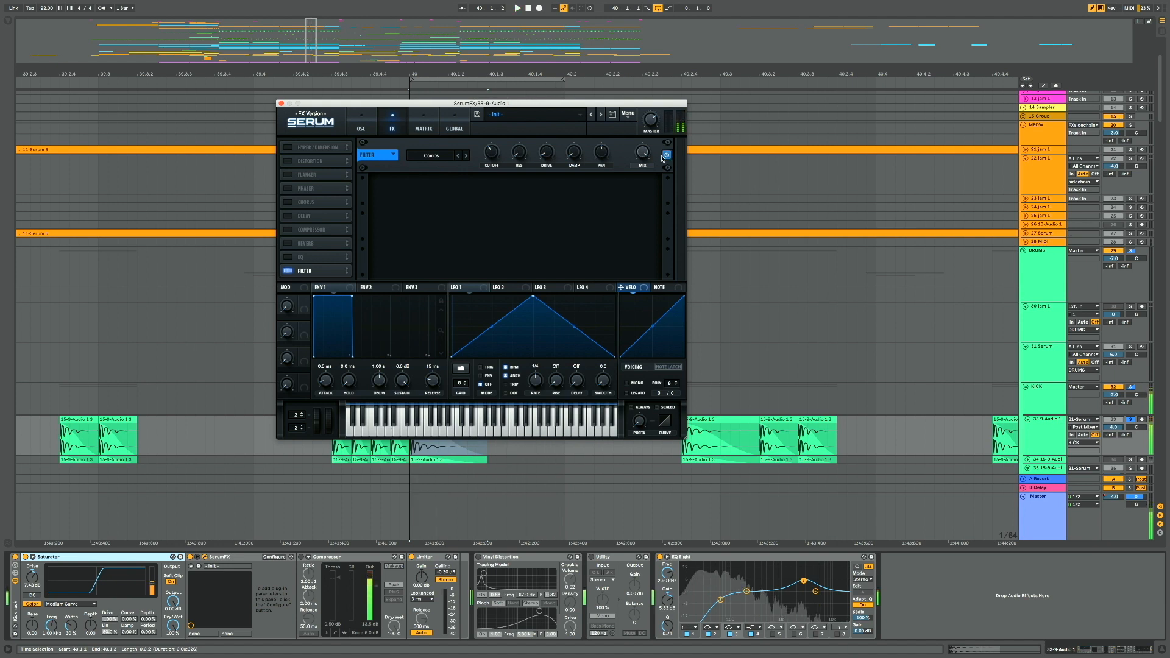
pyautogui.click(281, 103)
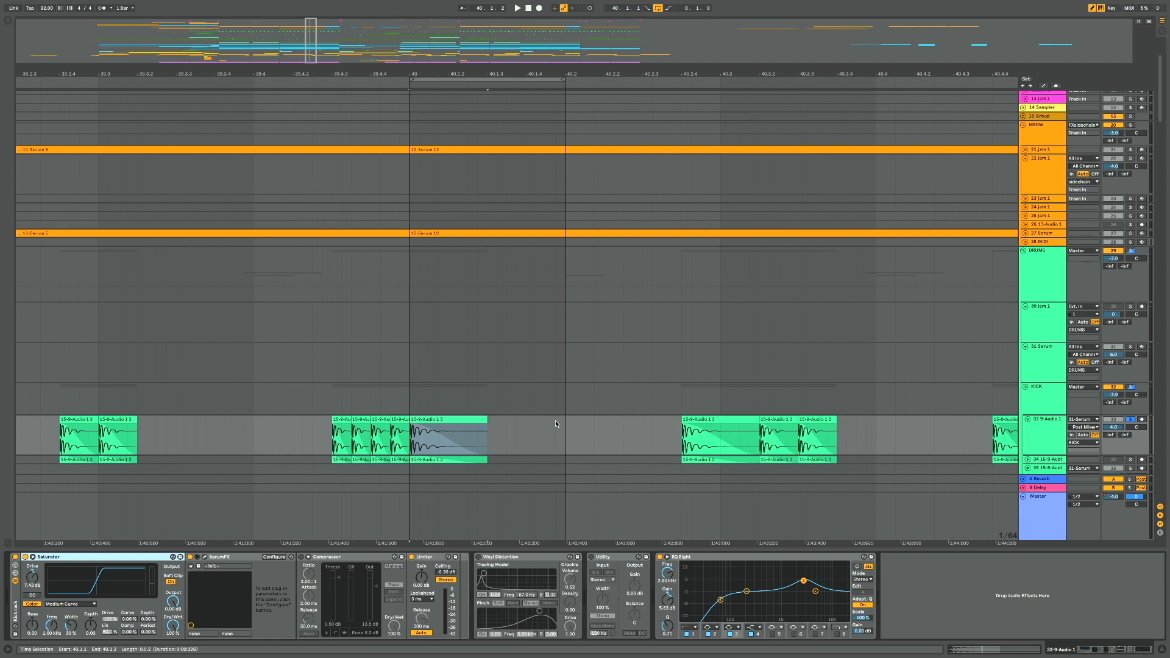
# Find the SNARE group's clips around bar 27.4 and solo the SNARE 1 track
pyautogui.scroll(-10, 556, 424)
pyautogui.hscroll(-10, 556, 424)
pyautogui.scroll(-4, 556, 424)
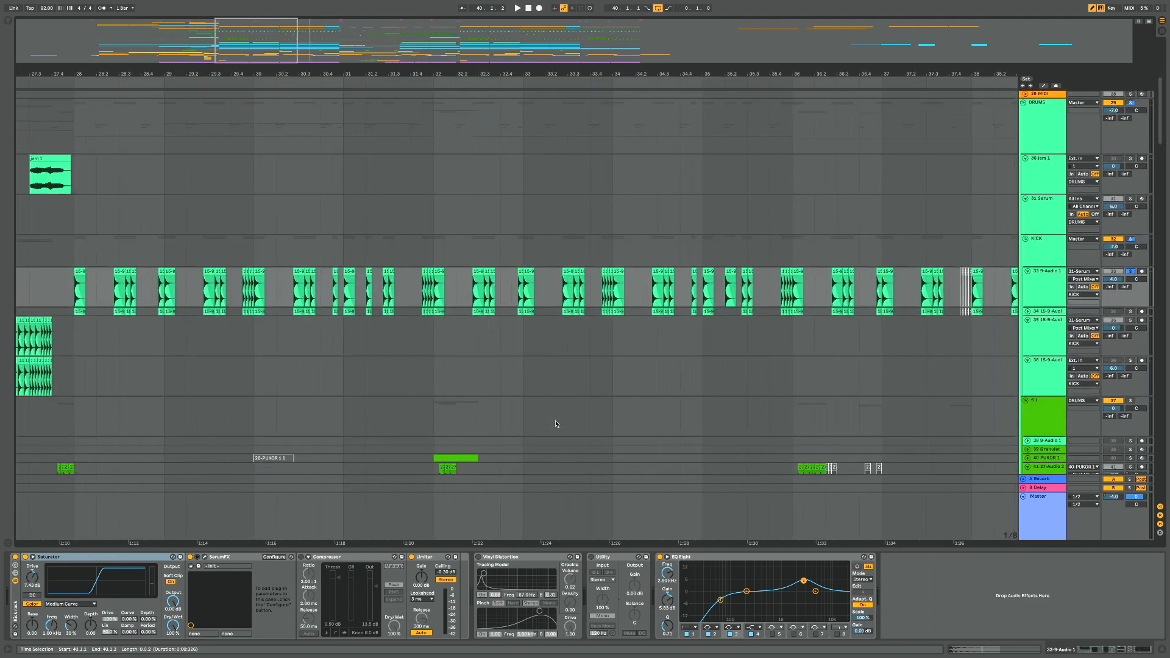
pyautogui.scroll(-5, 555, 421)
pyautogui.hscroll(-6, 250, 348)
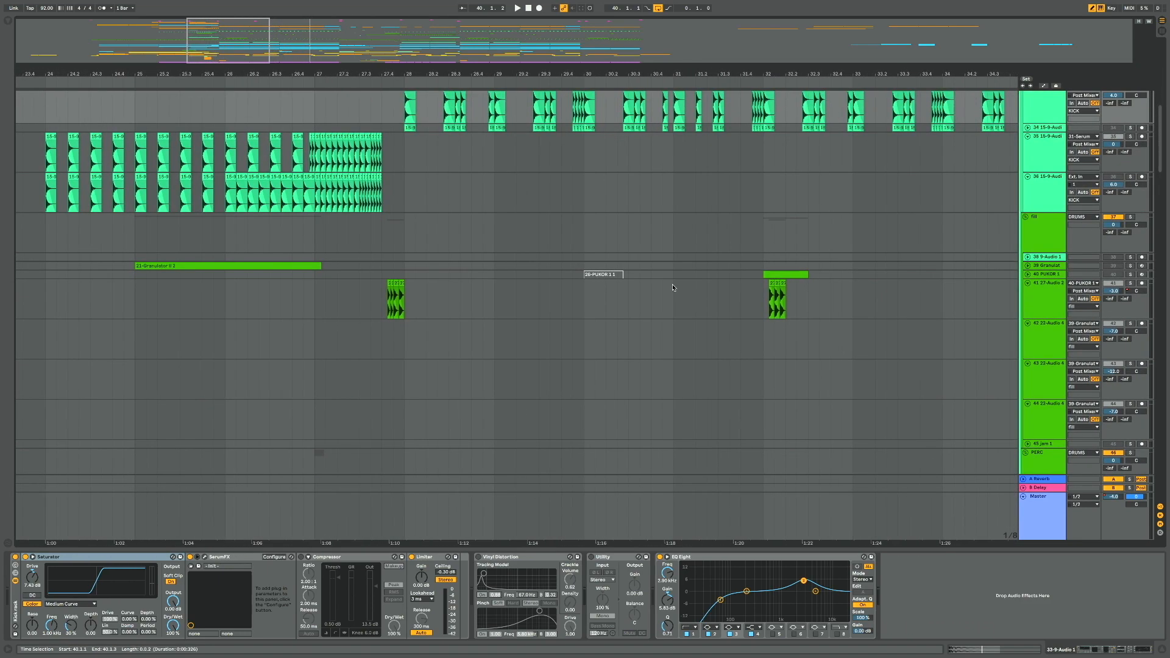
pyautogui.hscroll(-2, 375, 295)
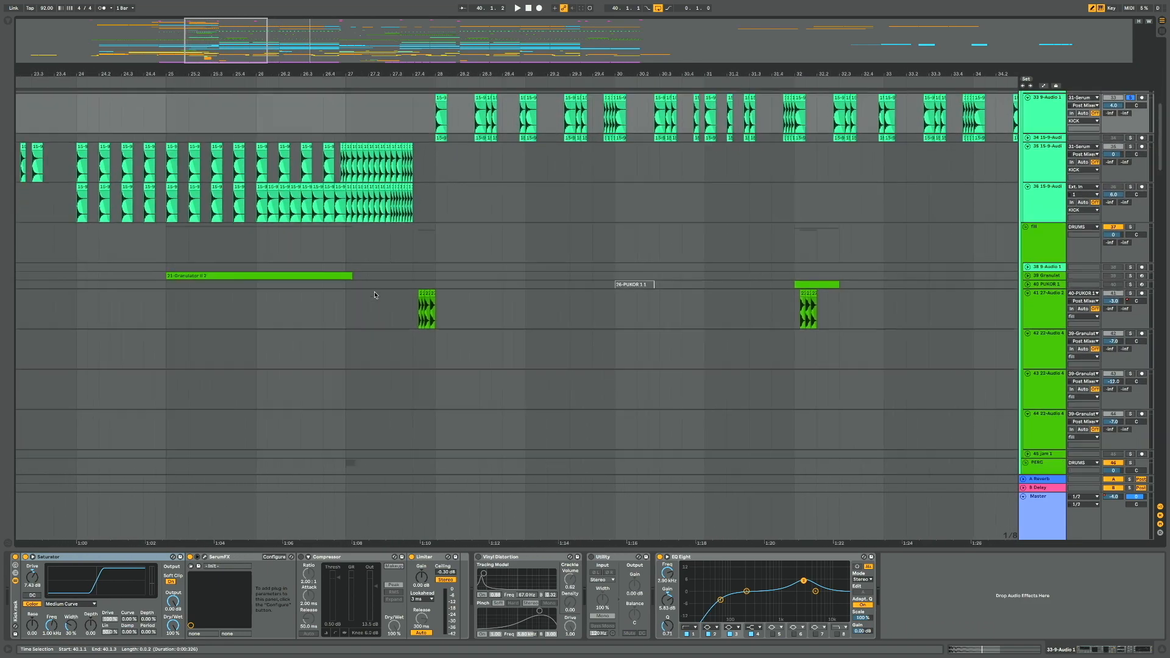
pyautogui.scroll(-10, 626, 291)
pyautogui.scroll(-1, 656, 342)
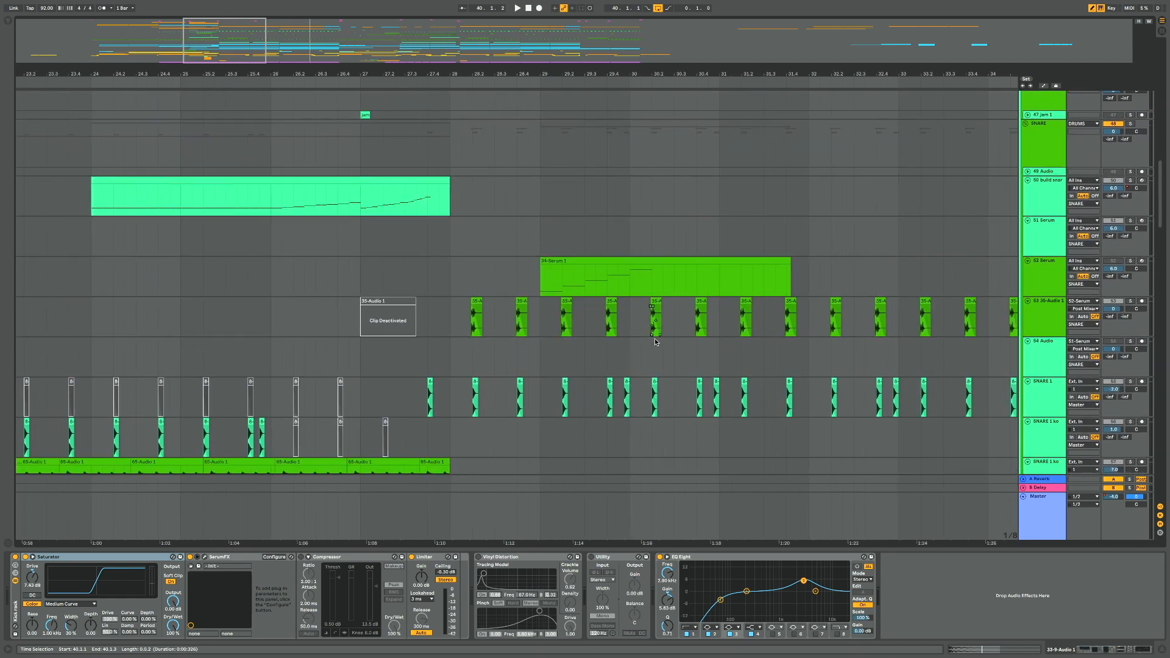
pyautogui.click(426, 366)
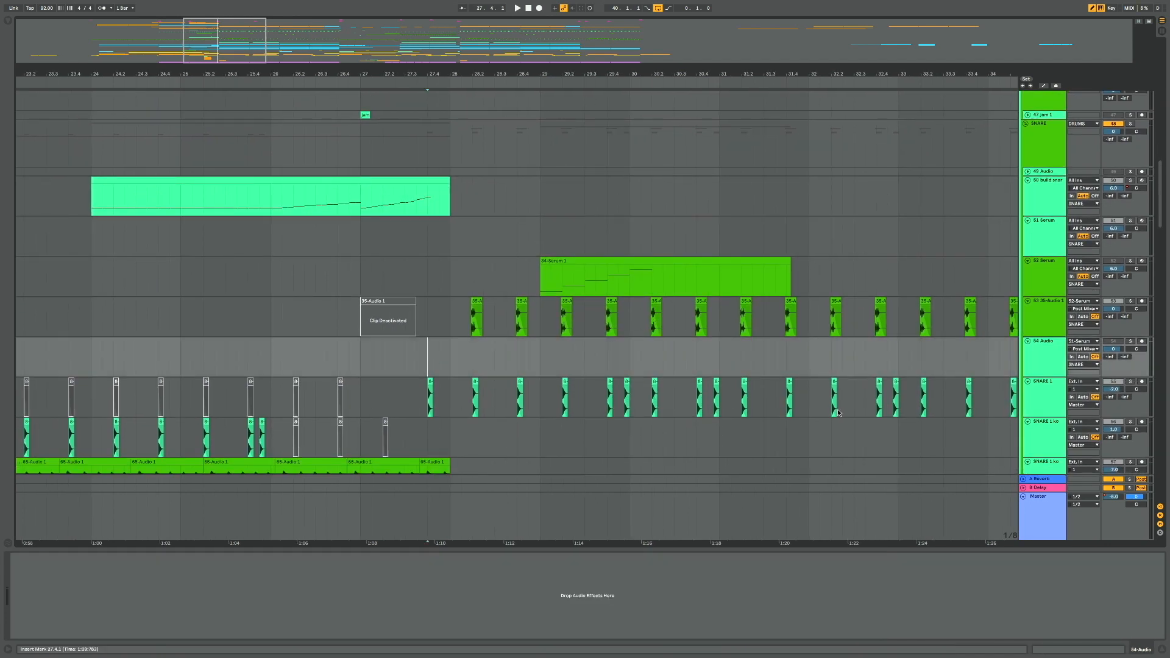
pyautogui.click(1036, 402)
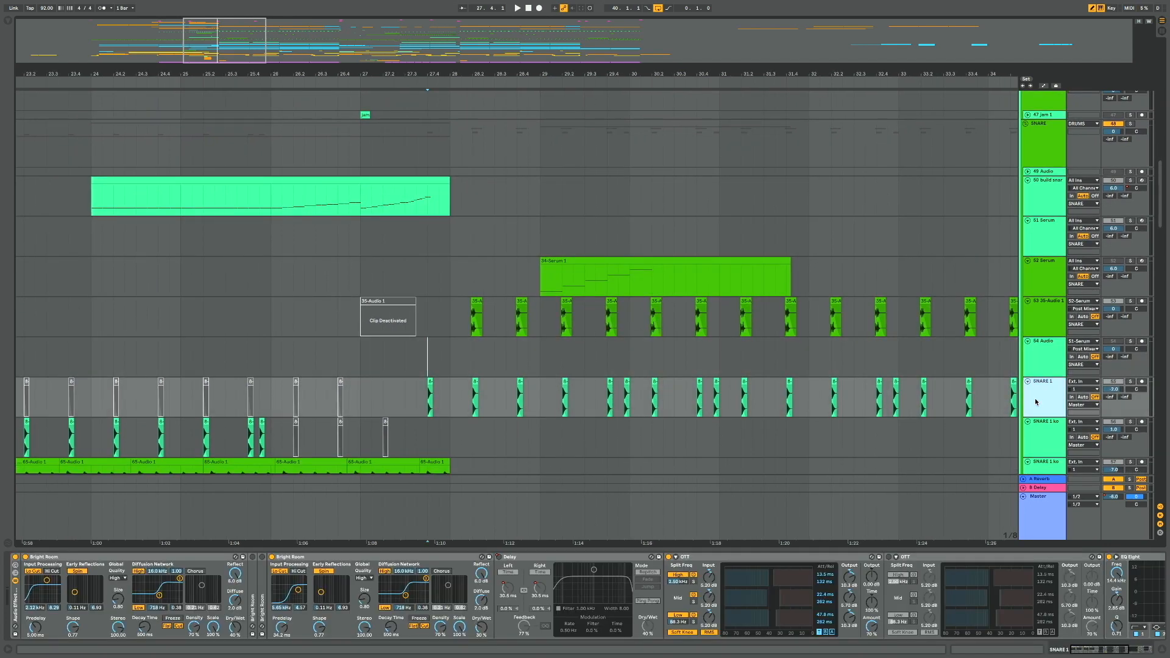
pyautogui.click(1131, 382)
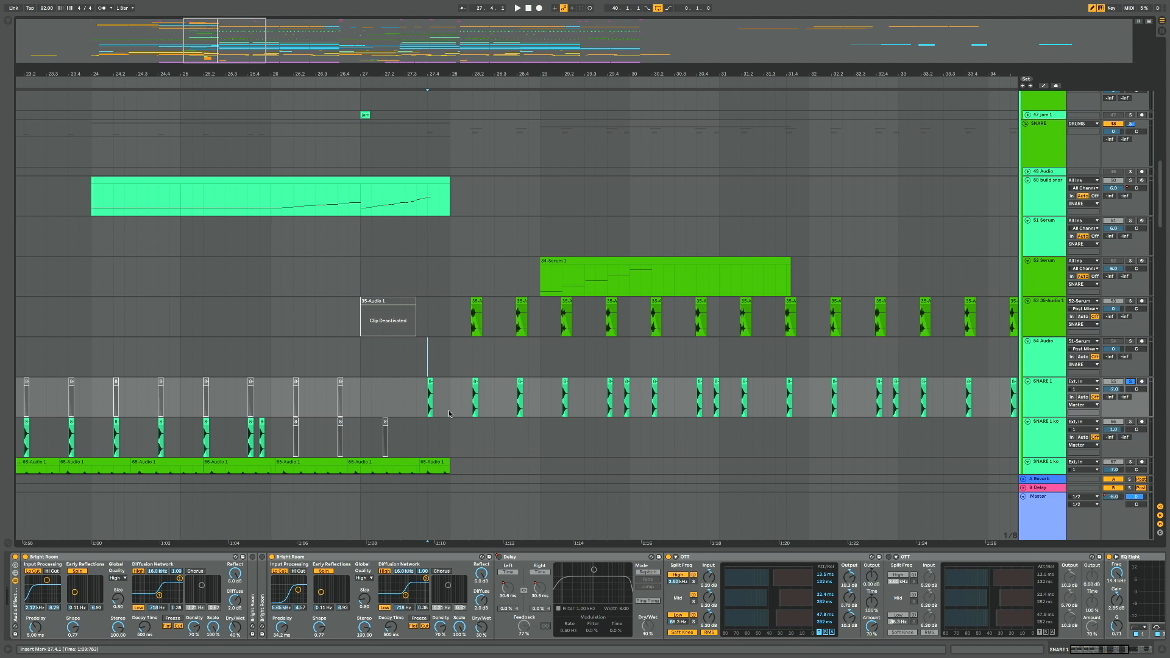
# Loop the arrangement around the SNARE 1 hit at 27.4.1 and select the track to show its effects
pyautogui.moveTo(429, 413); pyautogui.dragTo(442, 410)
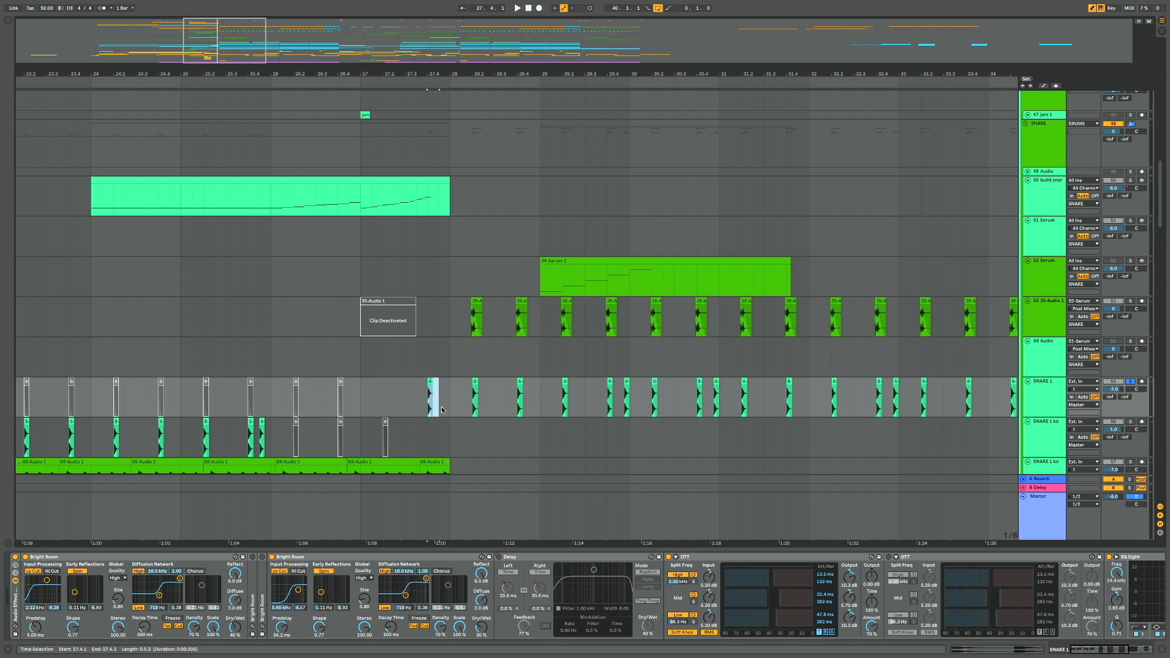
pyautogui.hotkey('ctrl', 'l')
pyautogui.click(1044, 404)
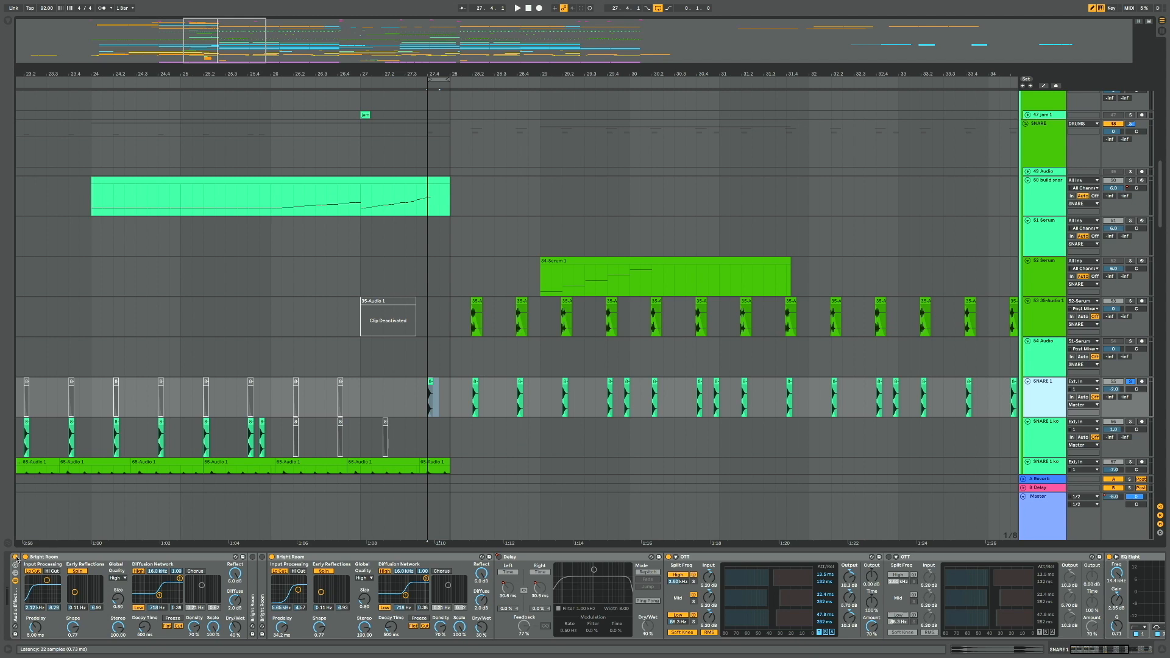
# Loop one beat around the SNARE 1 hit at 28.2.1, play it with the effect rack bypassed, and re-enable the rack
pyautogui.moveTo(474, 399); pyautogui.dragTo(490, 406)
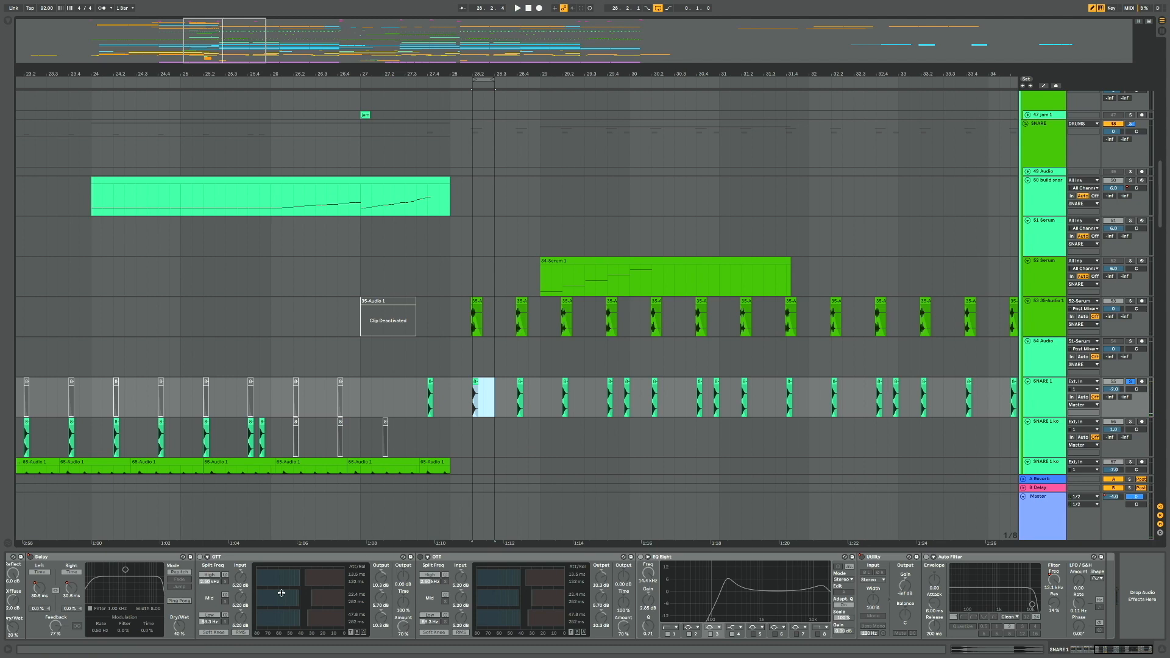
pyautogui.press('space')
pyautogui.press('space')
pyautogui.hscroll(-8, 279, 591)
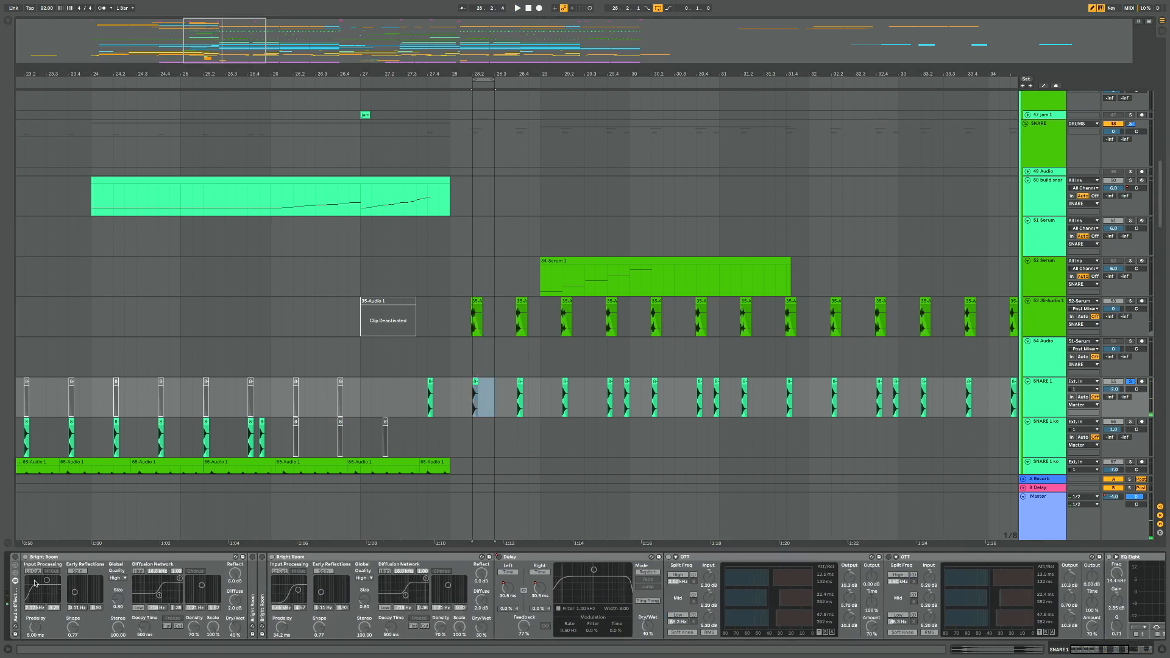
pyautogui.click(16, 558)
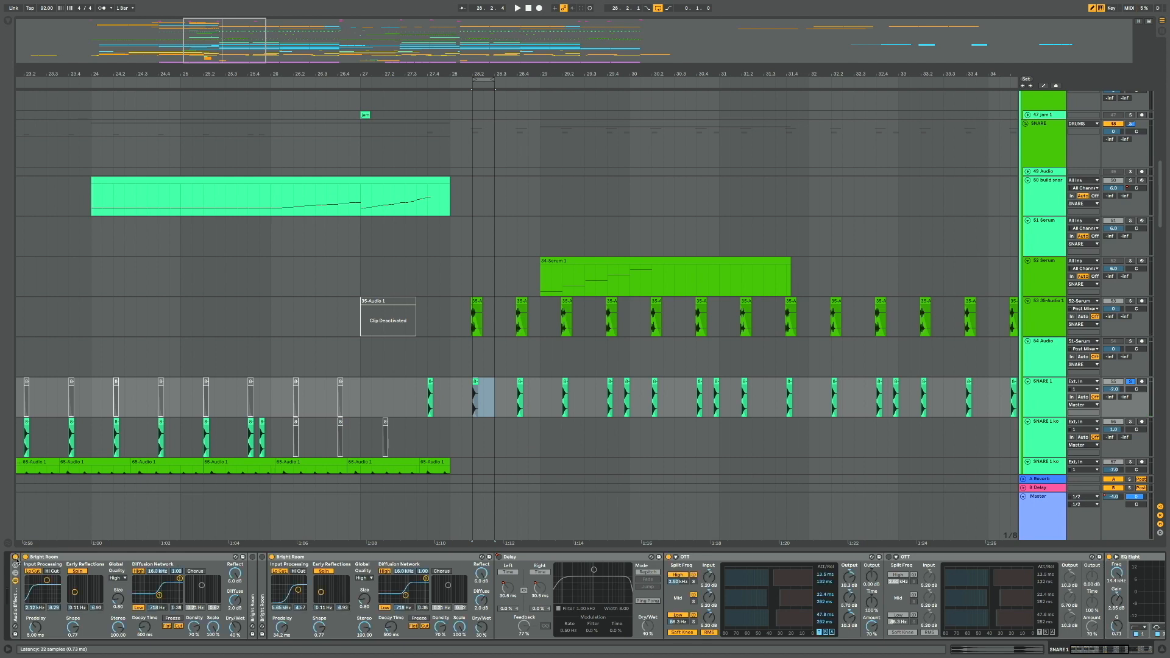
# Play the looped snare hit with the effect rack enabled and examine its chain through OTT, EQ Eight and Auto Filter
pyautogui.press('space')
pyautogui.press('space')
pyautogui.press('space')
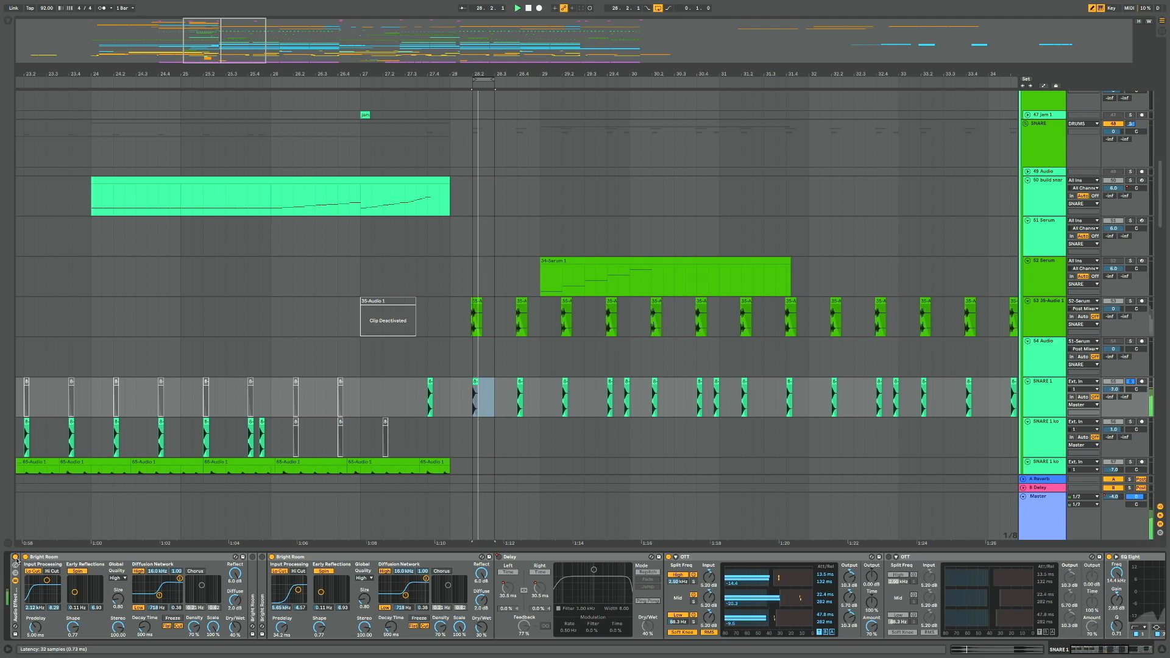
pyautogui.press('space')
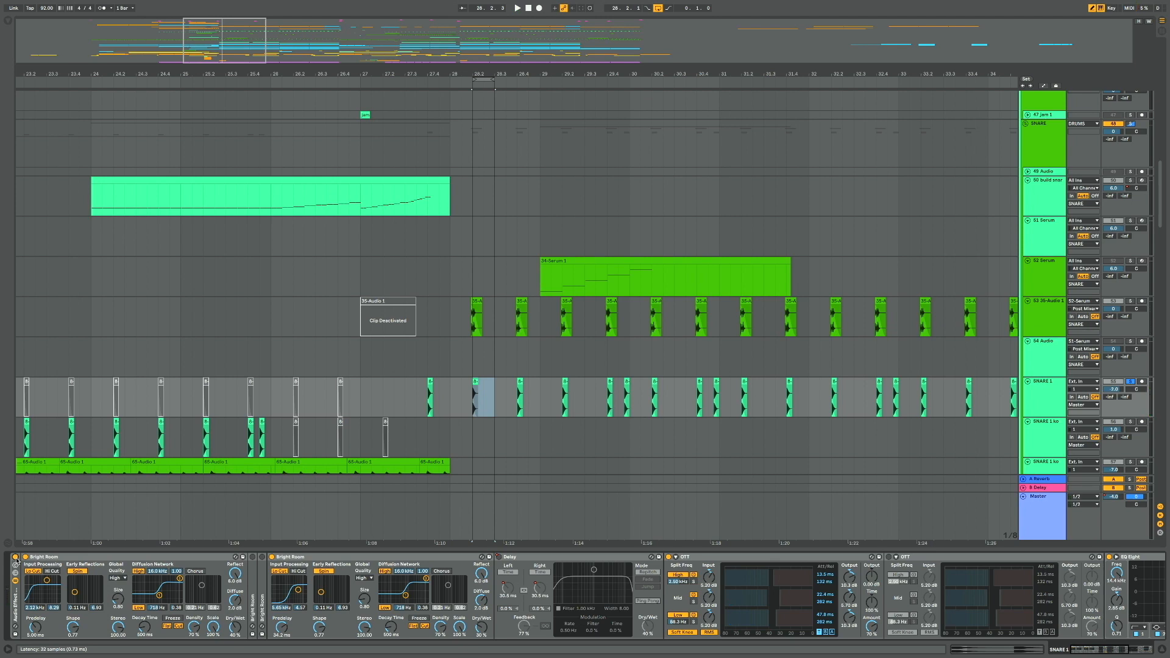
pyautogui.press('space')
pyautogui.moveTo(1110, 650); pyautogui.dragTo(1135, 649)
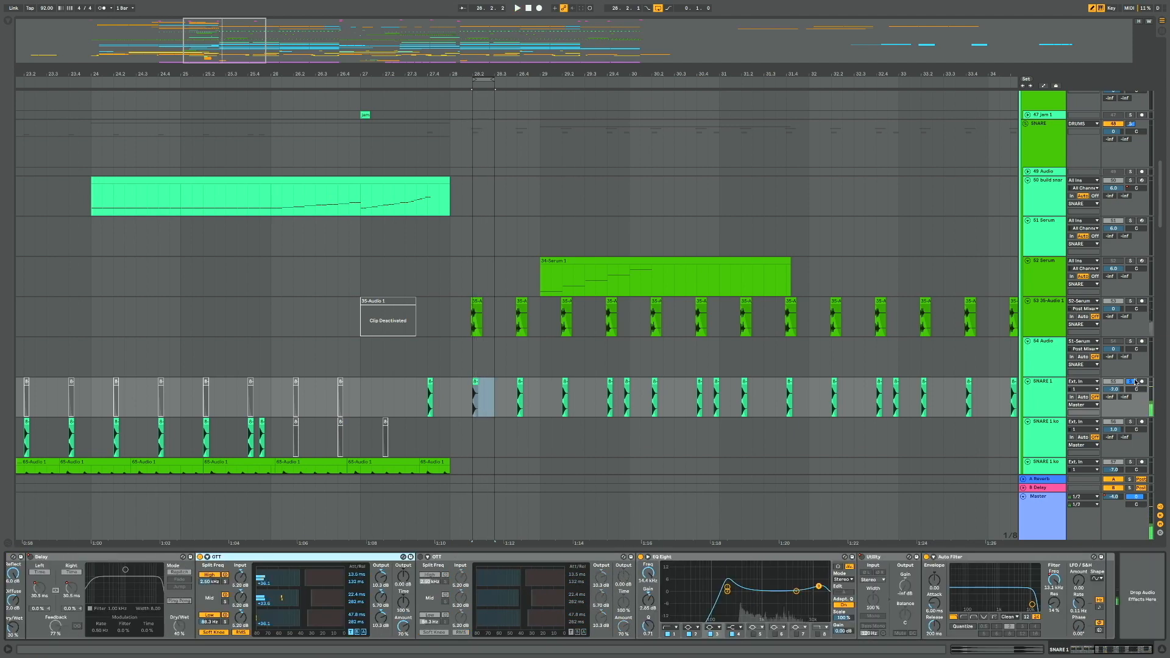
# Unsolo SNARE 1, solo the Freeze 24 track in the HATS group, loop its clip from 28.1.1 to 32.1.1 and play it
pyautogui.scroll(-6, 615, 323)
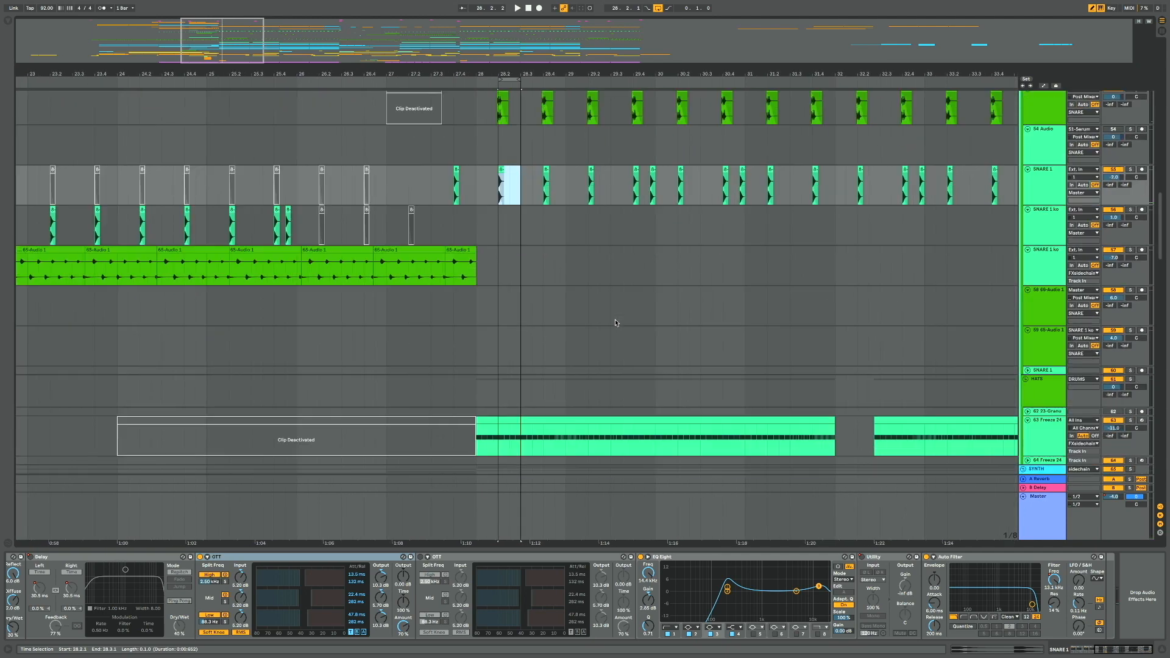
pyautogui.scroll(-6, 615, 323)
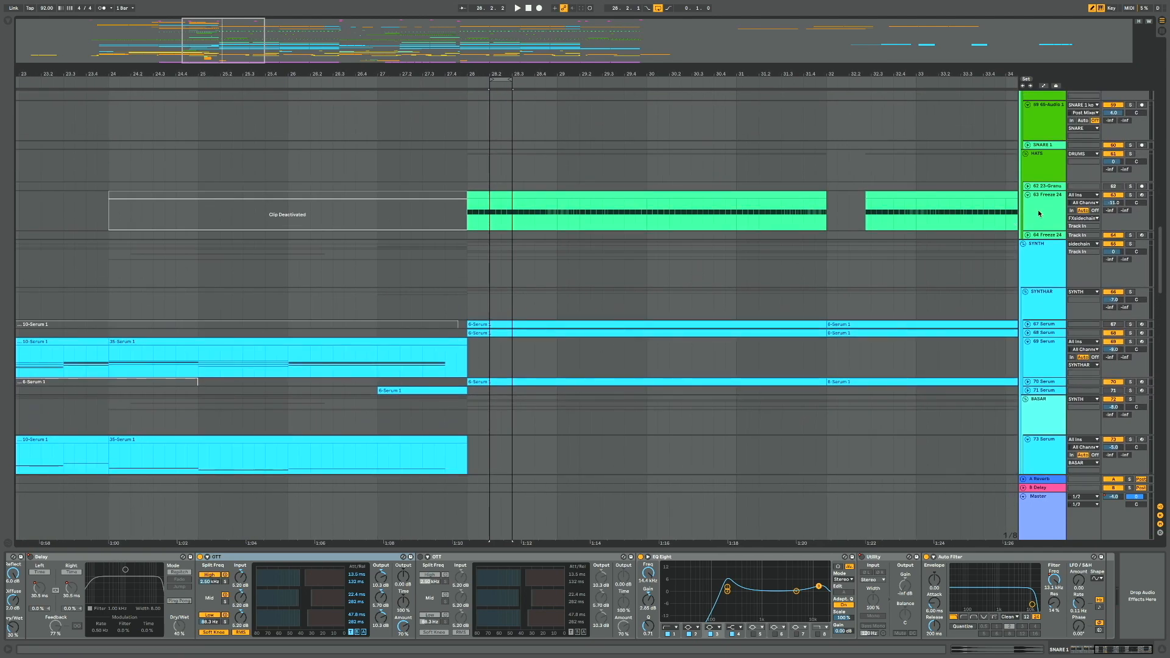
pyautogui.click(1040, 213)
pyautogui.click(1131, 196)
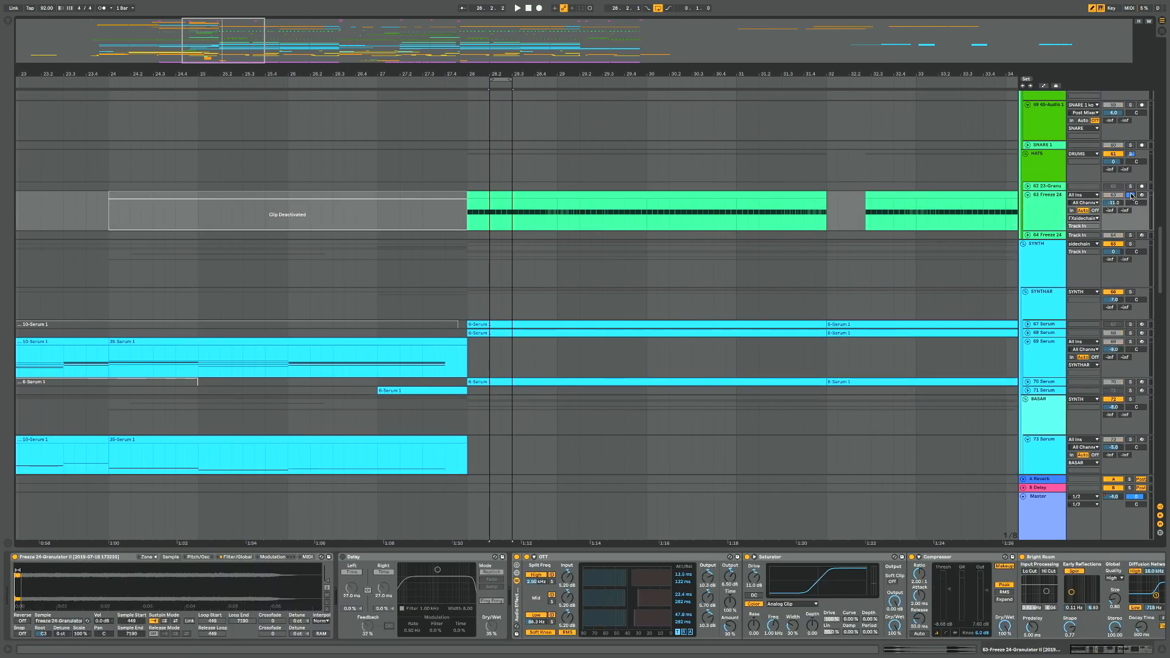
pyautogui.click(1036, 211)
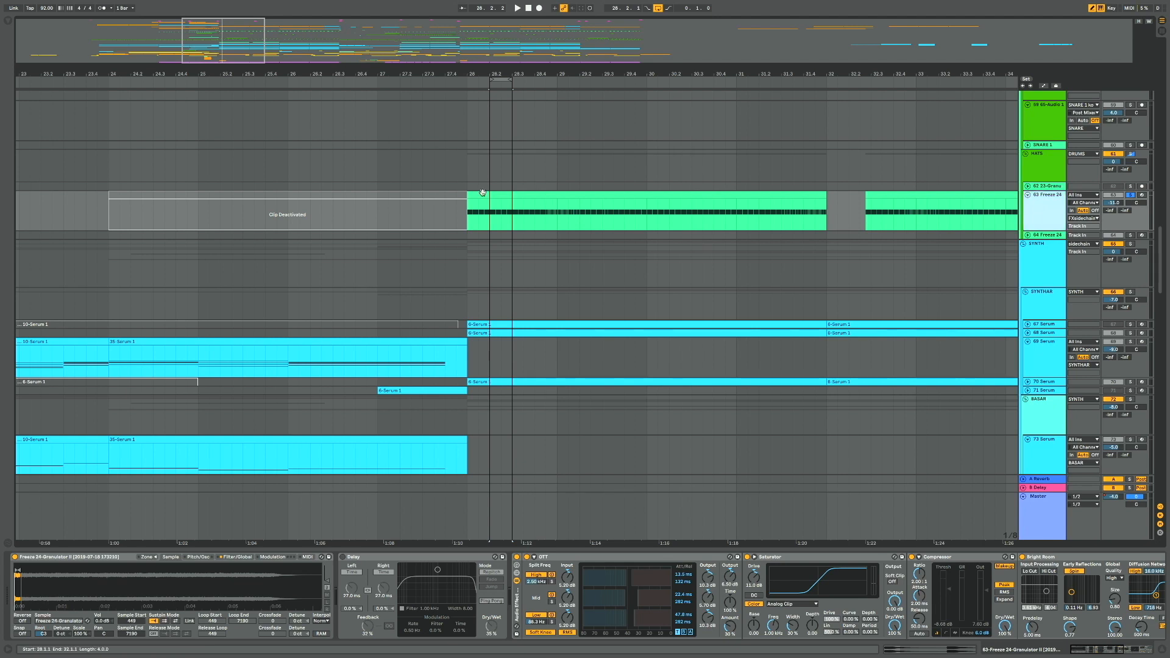
pyautogui.click(482, 193)
pyautogui.hotkey('ctrl', 'l')
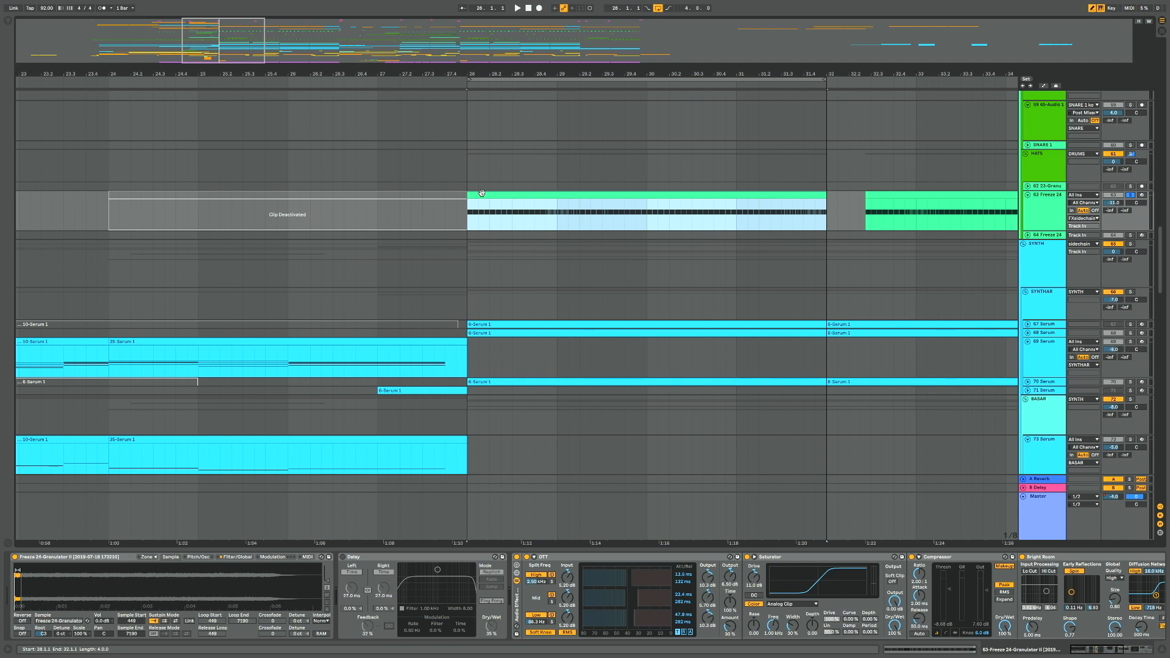
pyautogui.press('space')
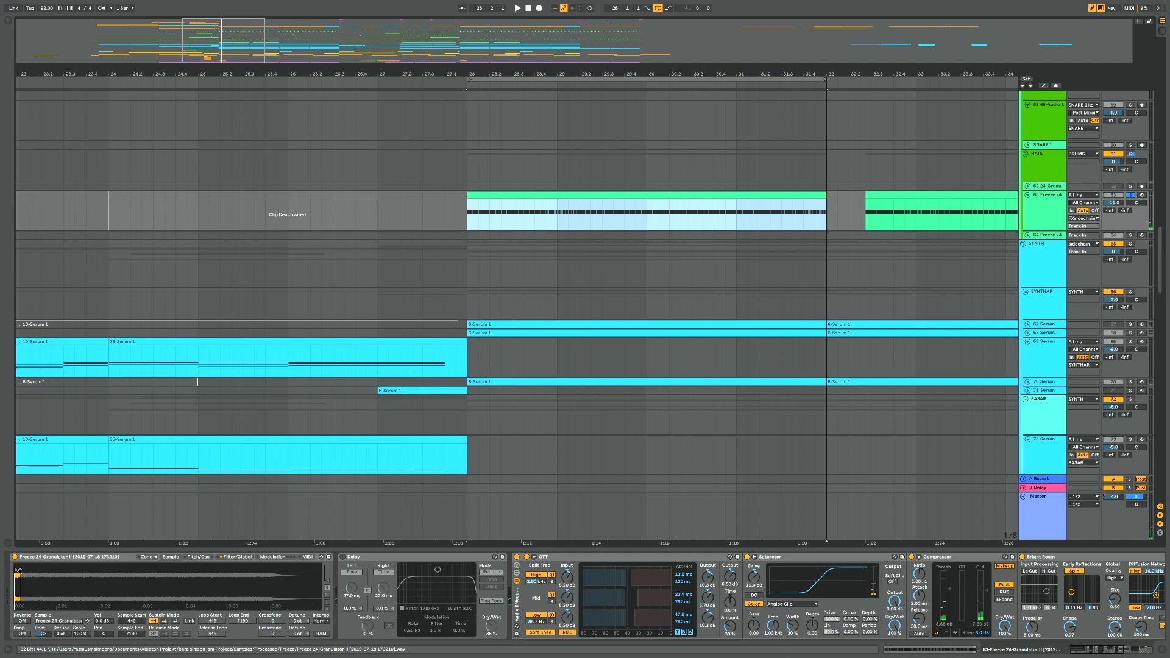
# Try the full sample range and an altered volume envelope in the Freeze 24-Granulator II Sampler, and undo the changes
pyautogui.click(1053, 214)
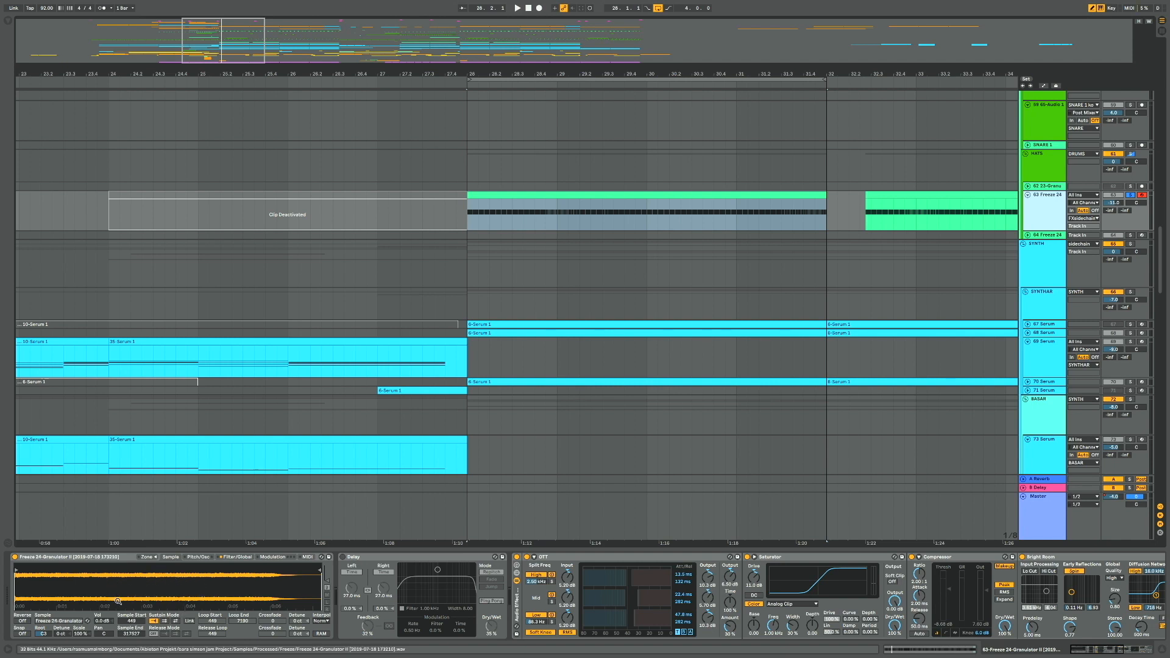
pyautogui.click(224, 558)
pyautogui.moveTo(261, 590); pyautogui.dragTo(275, 569)
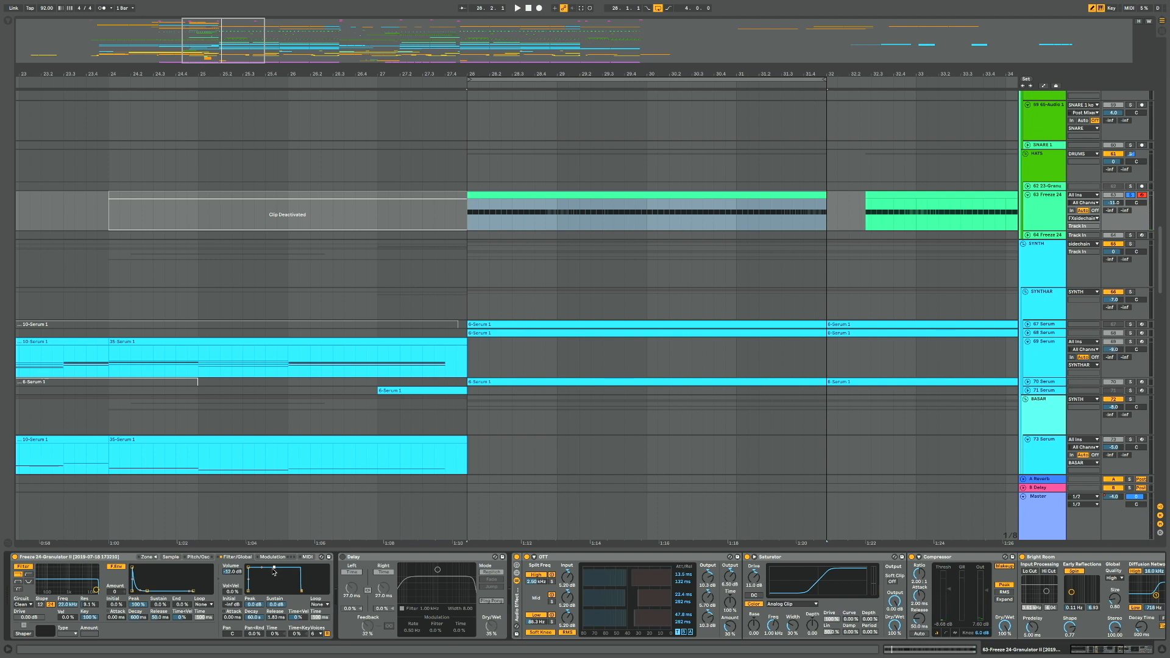
pyautogui.hotkey('ctrl', 'z')
pyautogui.click(197, 557)
pyautogui.click(171, 557)
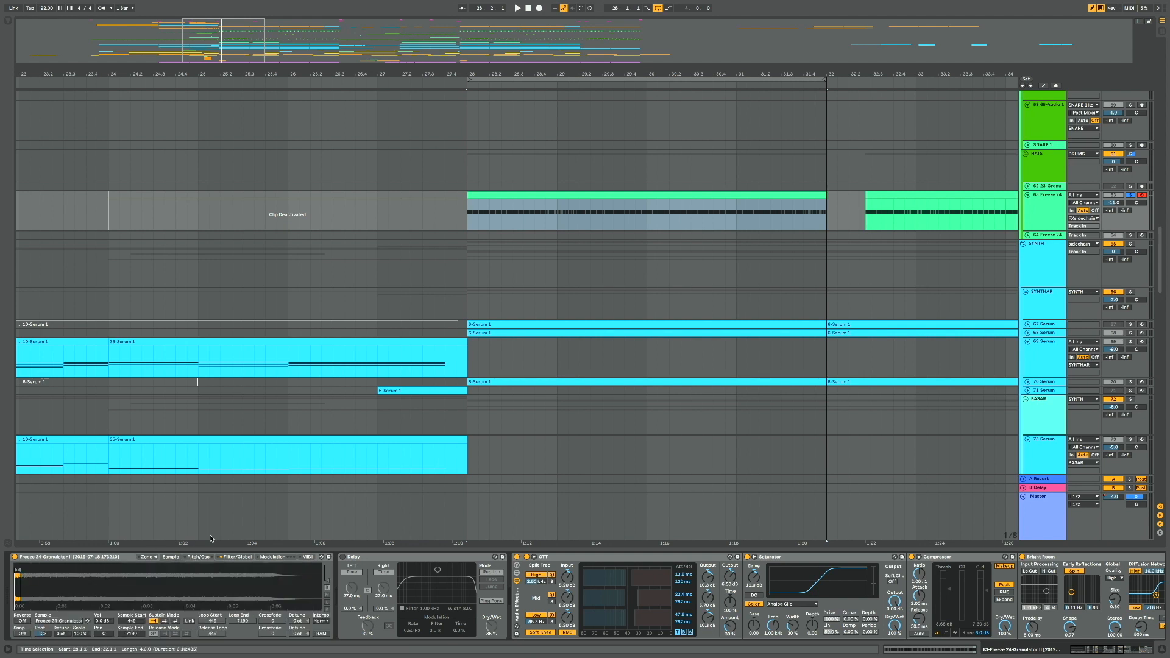
# Compare the looped hats with the track's effect rack bypassed and enabled, and review the devices in the chain
pyautogui.press('space')
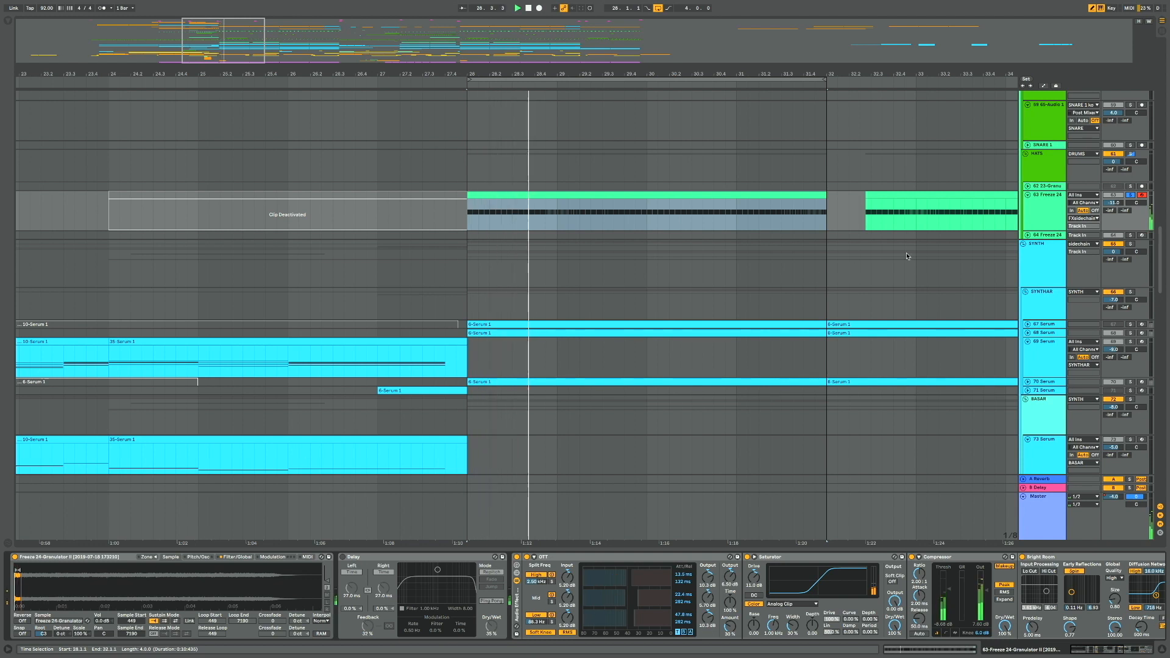
pyautogui.press('space')
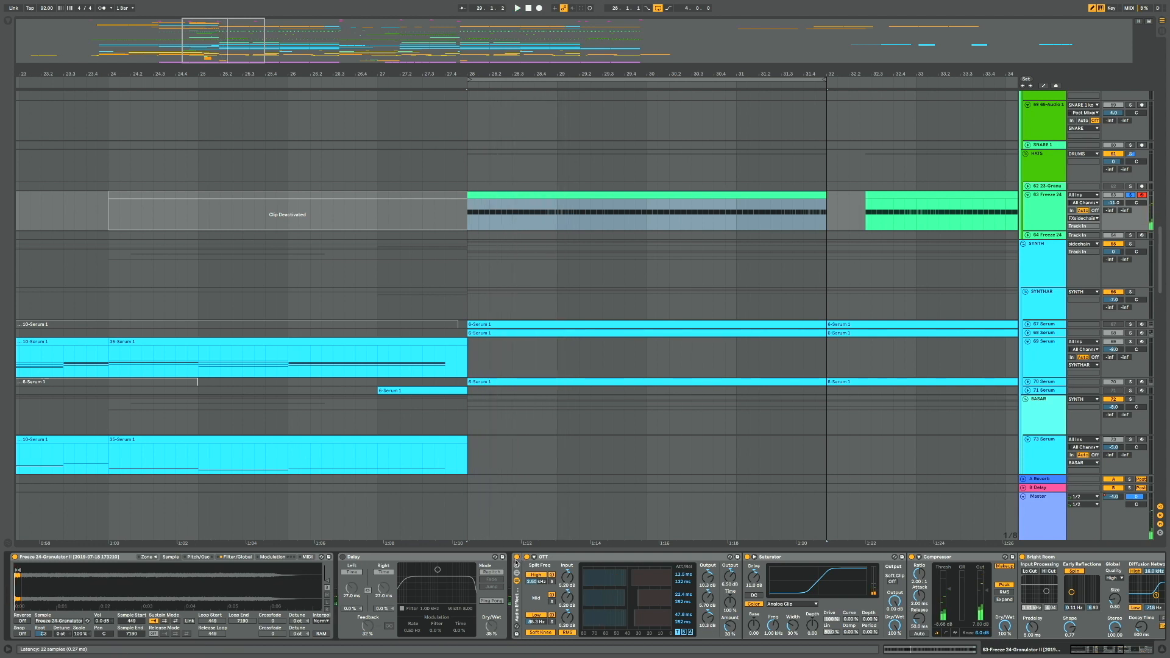
pyautogui.scroll(-5, 516, 563)
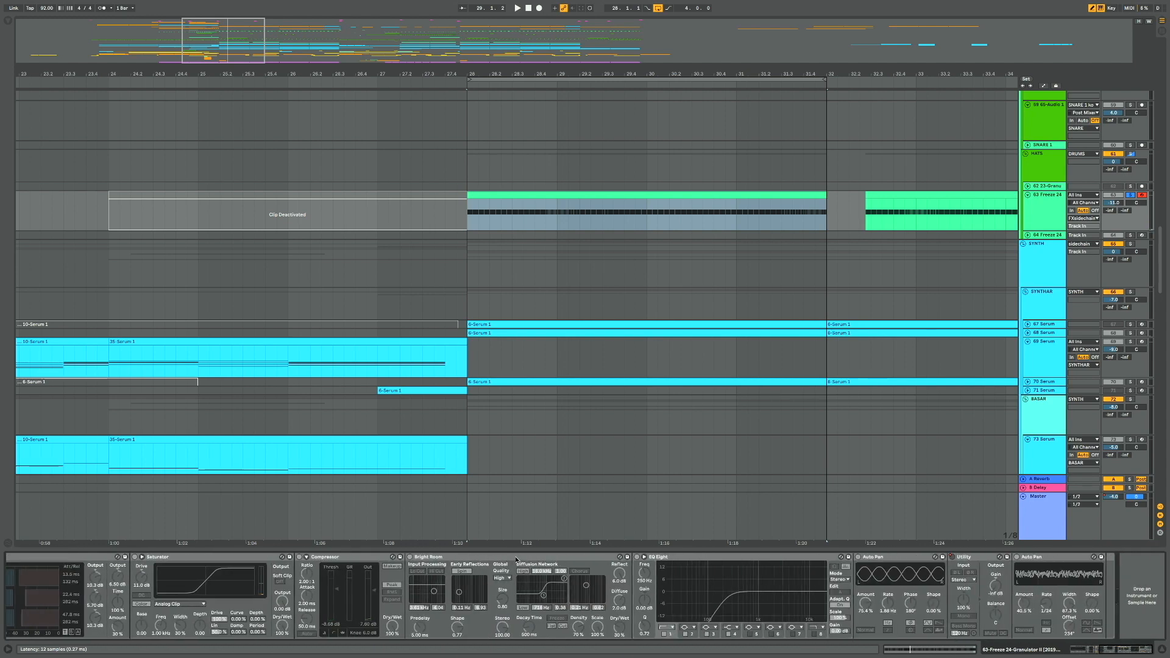
pyautogui.scroll(5, 516, 560)
pyautogui.press('space')
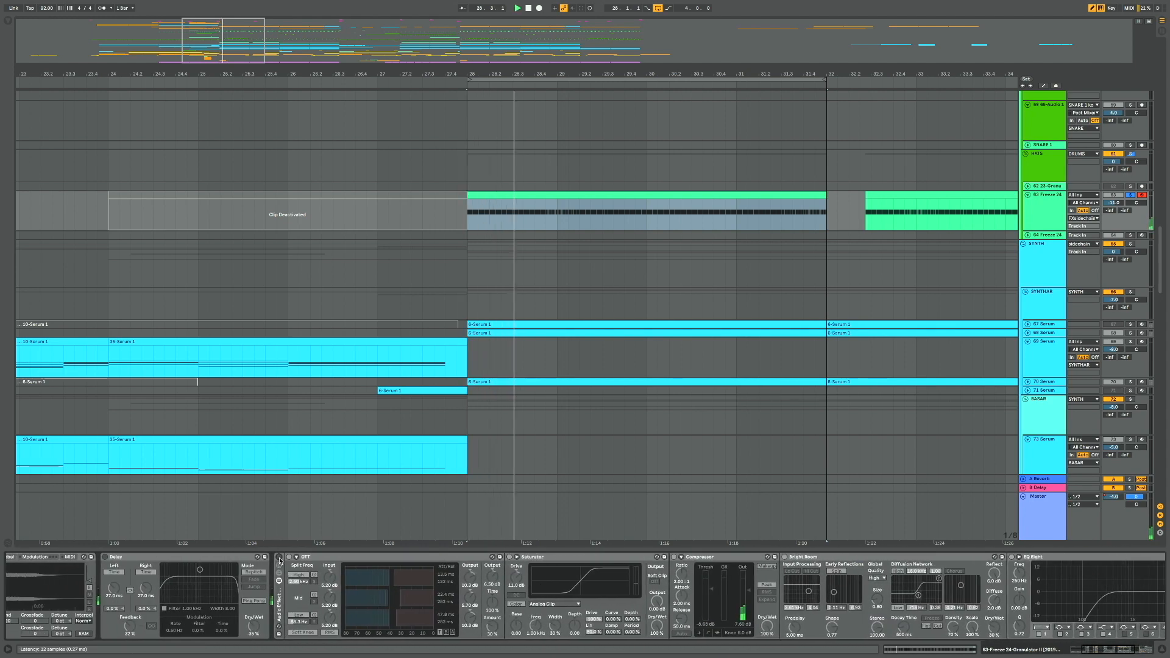
pyautogui.press('space')
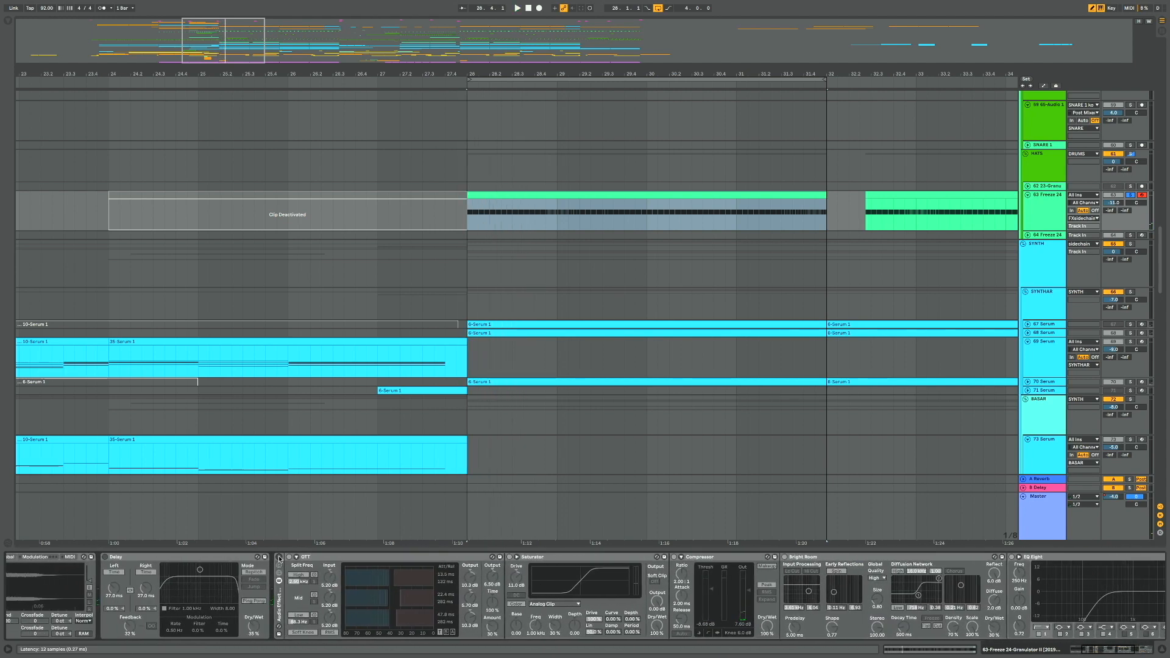
pyautogui.click(279, 558)
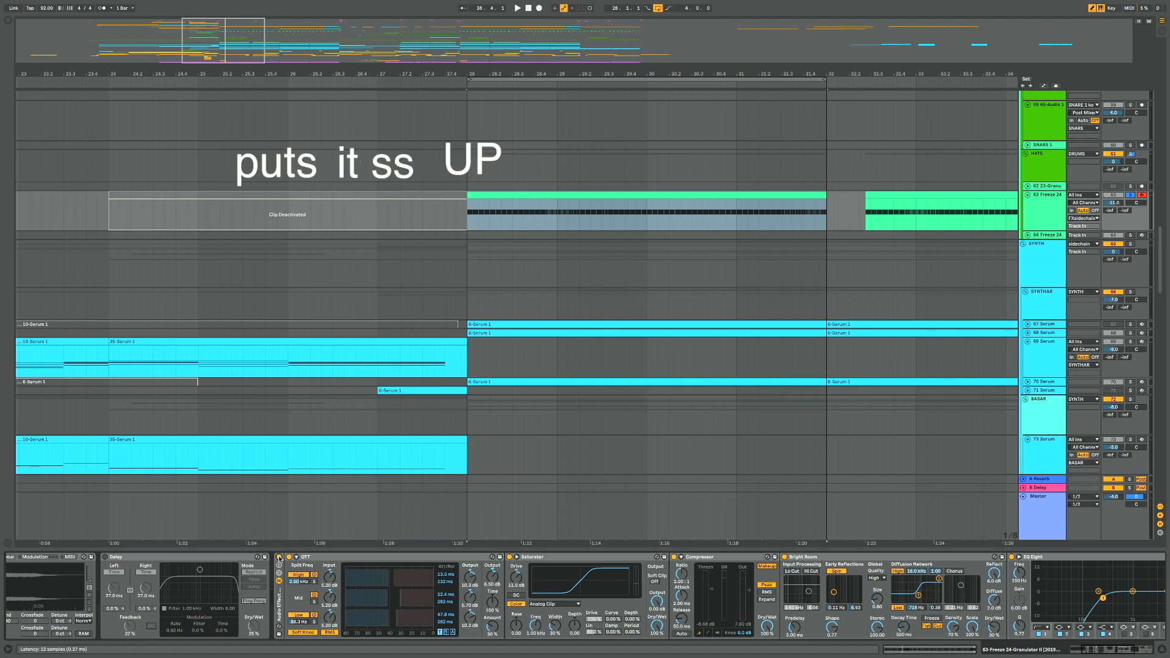
pyautogui.press('space')
pyautogui.scroll(5, 756, 292)
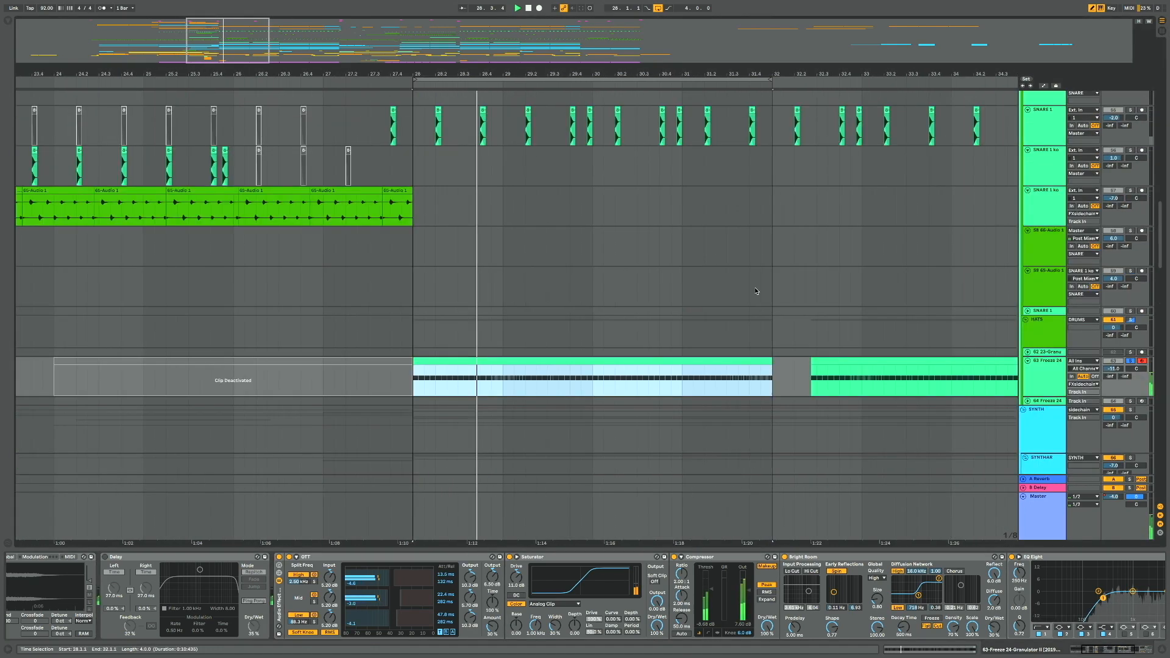
pyautogui.scroll(2, 756, 291)
pyautogui.press('space')
# Unsolo the hats, solo the 53 35-Audio 1 track in the SNARE group, and play it looped from 28.1.1 to 28.3.1
pyautogui.click(1130, 404)
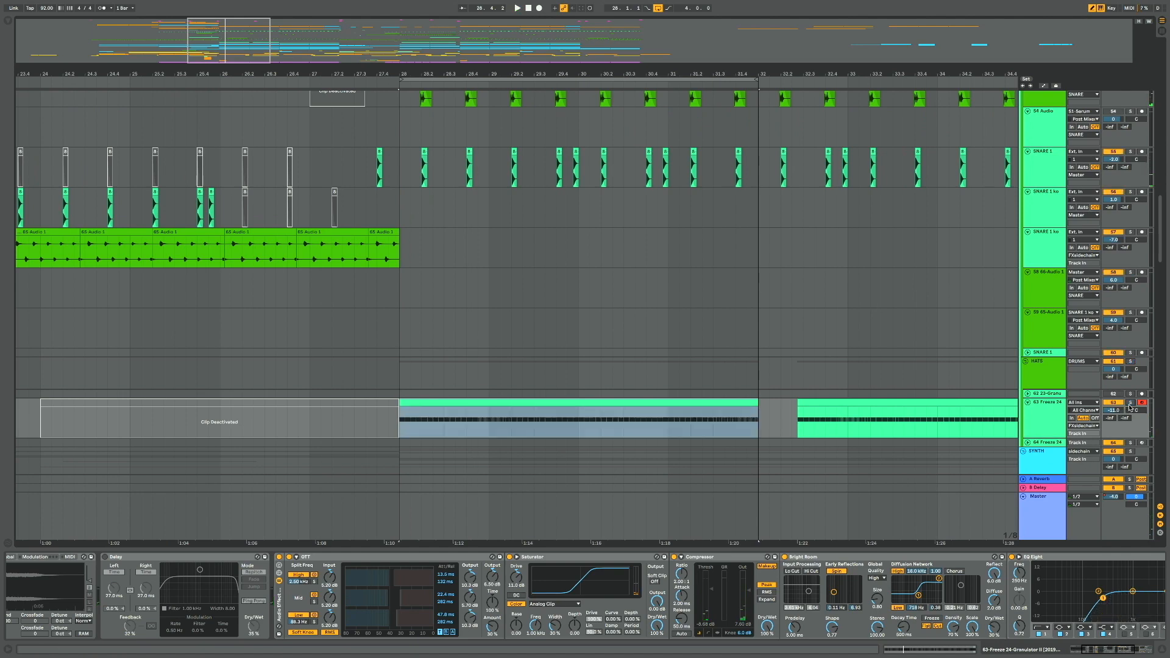
pyautogui.scroll(8, 555, 181)
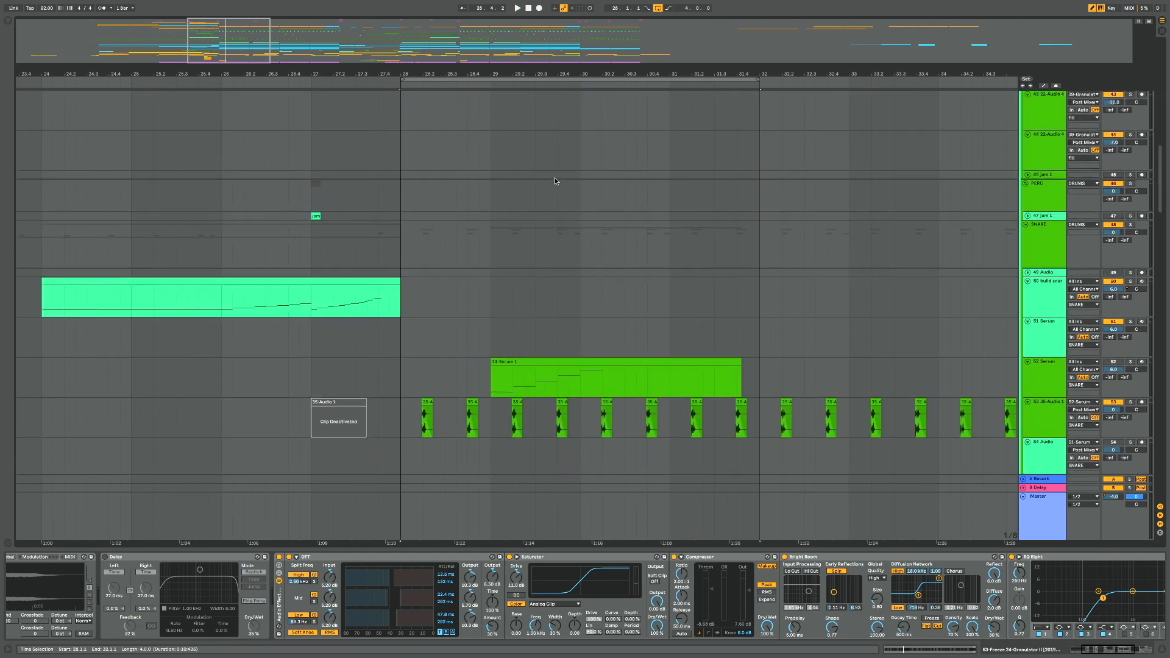
pyautogui.moveTo(402, 423); pyautogui.dragTo(446, 424)
pyautogui.click(1131, 402)
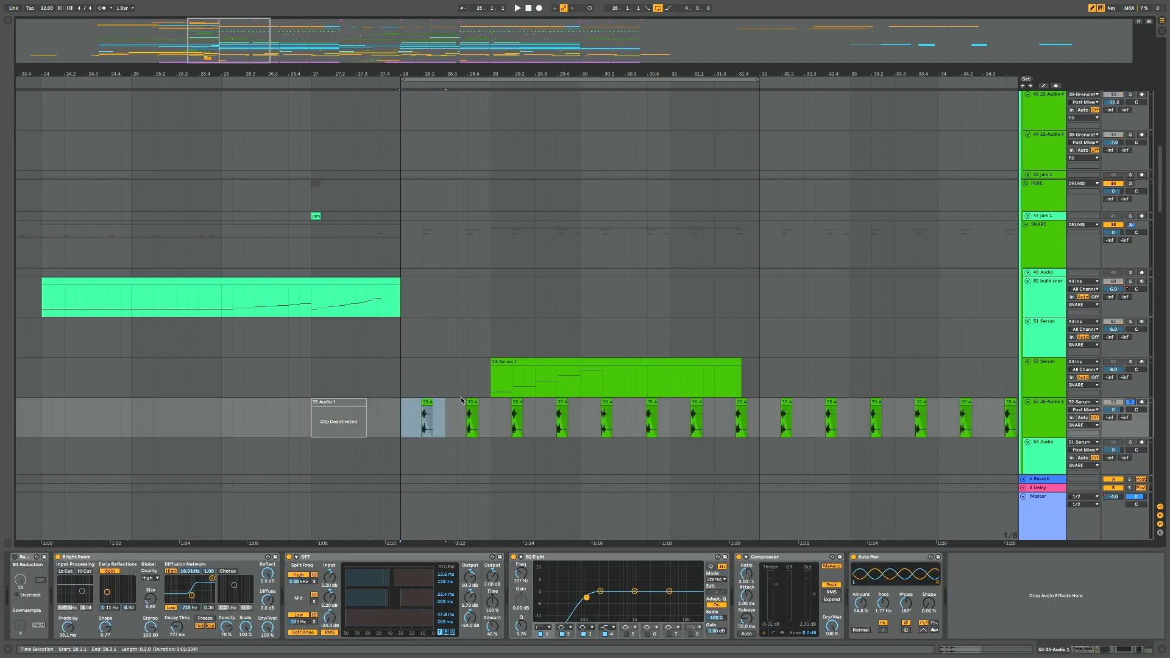
pyautogui.hotkey('ctrl', 'l')
pyautogui.press('space')
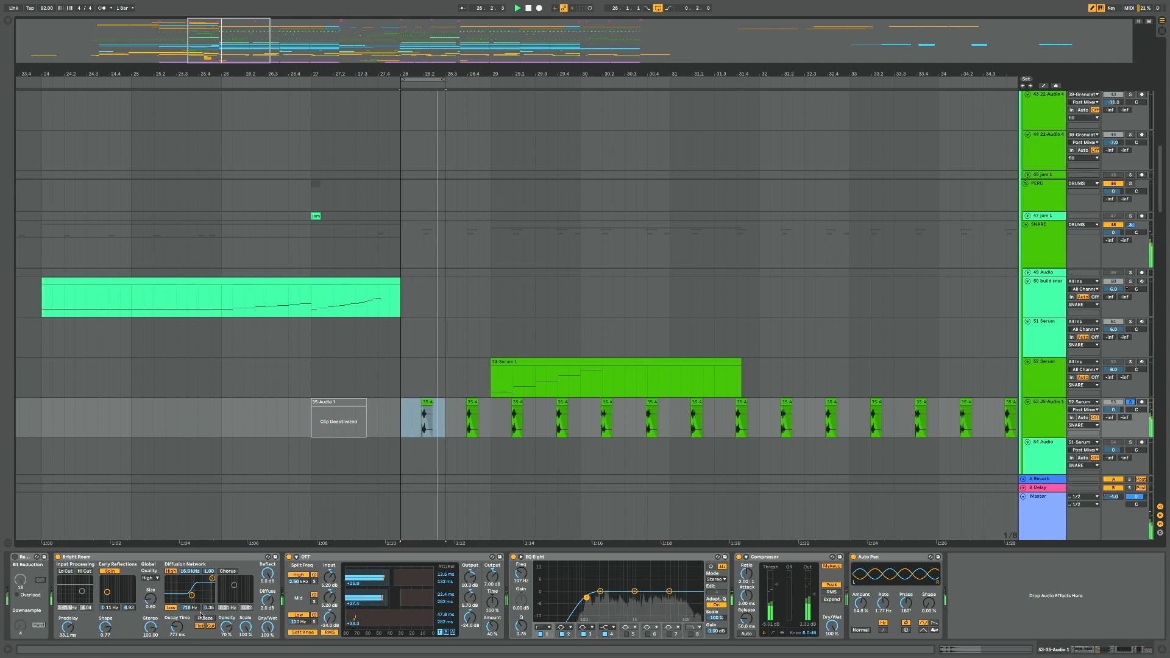
# Solo the 52 Serum track, loop its clip from 29.3.1 to 29.4.1, and audition Serum's custom noise with LFO 1
pyautogui.click(493, 381)
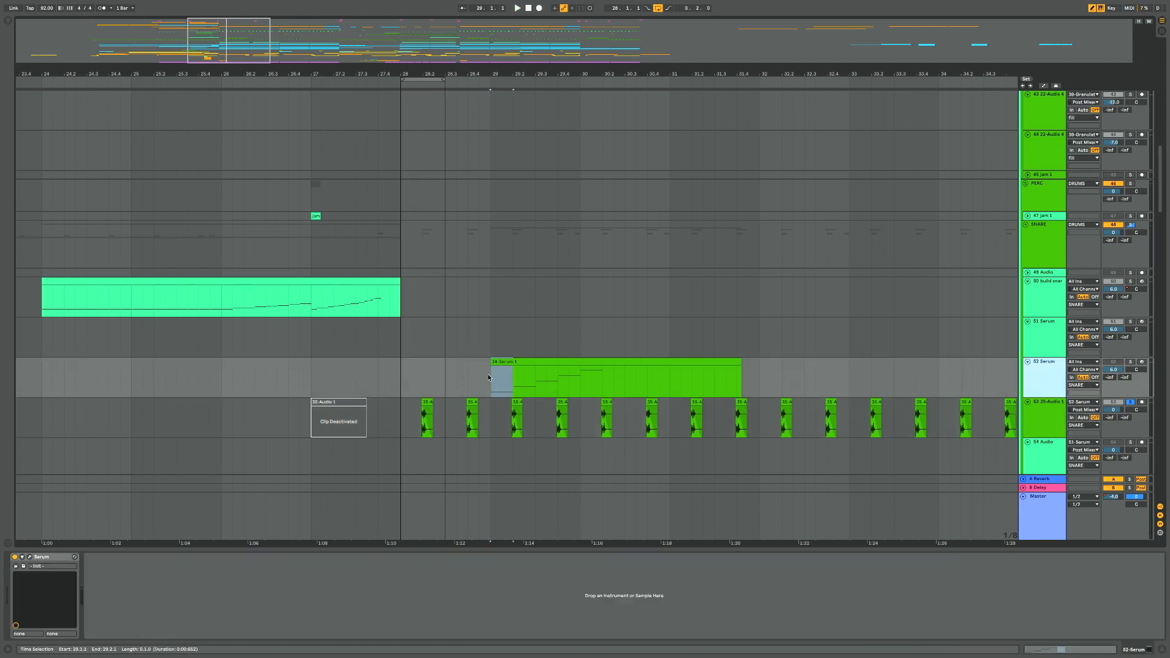
pyautogui.click(511, 378)
pyautogui.press('super+l')
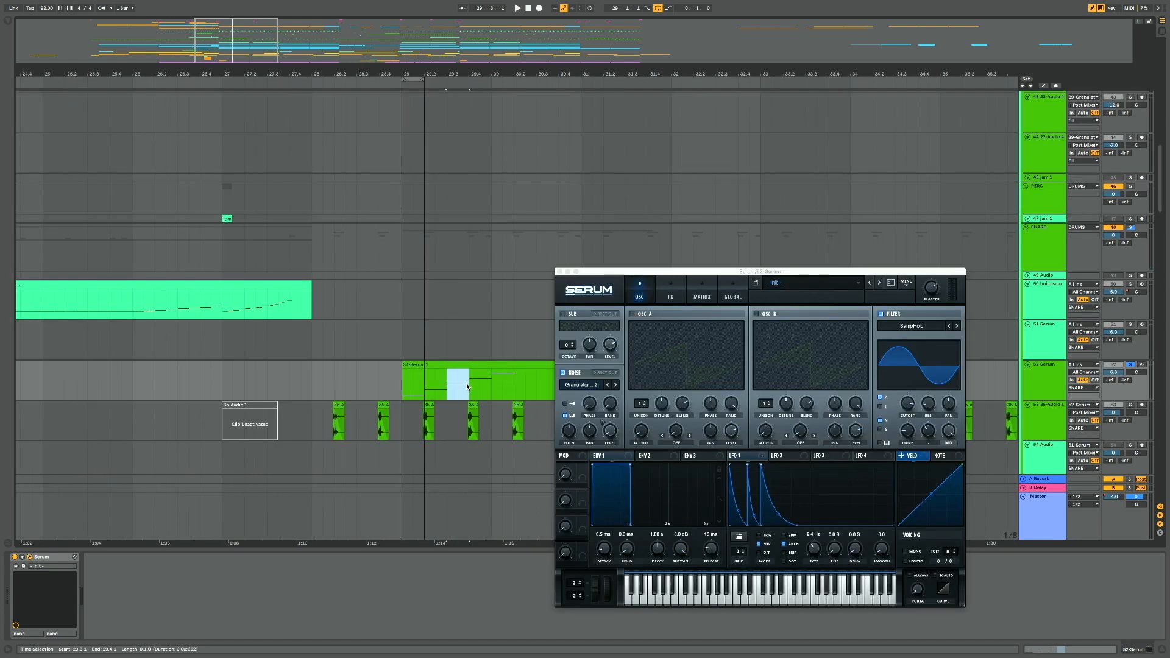
pyautogui.press('super+l')
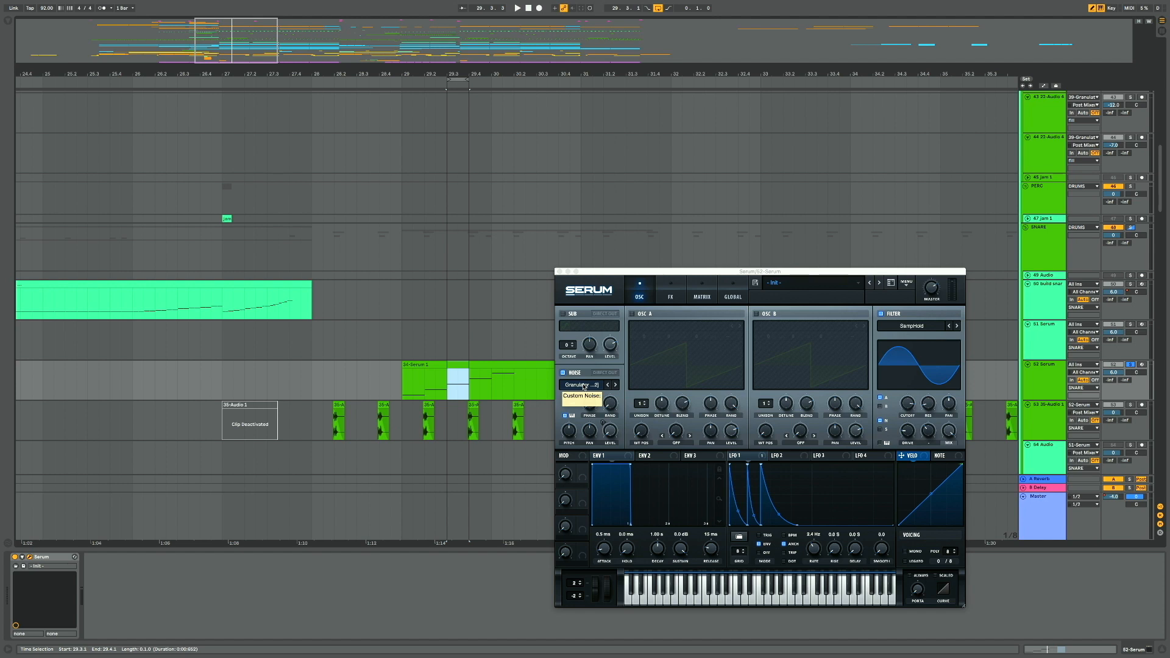
pyautogui.click(746, 454)
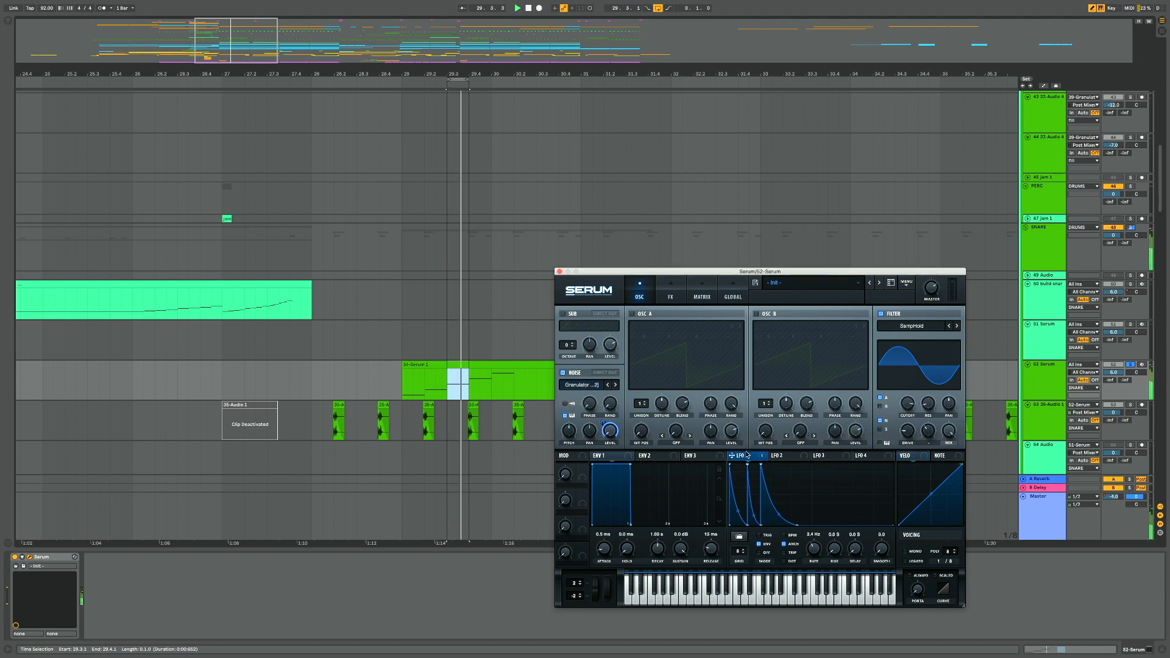
# Loop the 35-Audio 1 clip from 28.1.3 to 28.3.1, play the processed snare layer, and clear the solo
pyautogui.moveTo(328, 430); pyautogui.dragTo(357, 430)
pyautogui.press('super+l')
pyautogui.press('space')
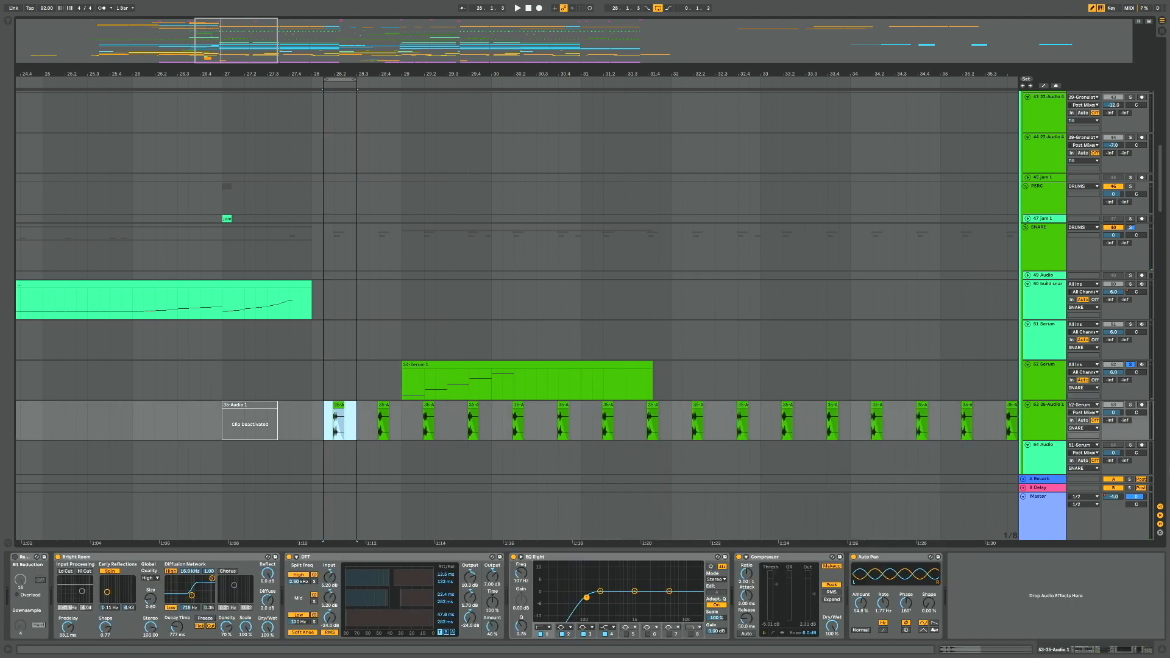
pyautogui.click(1131, 406)
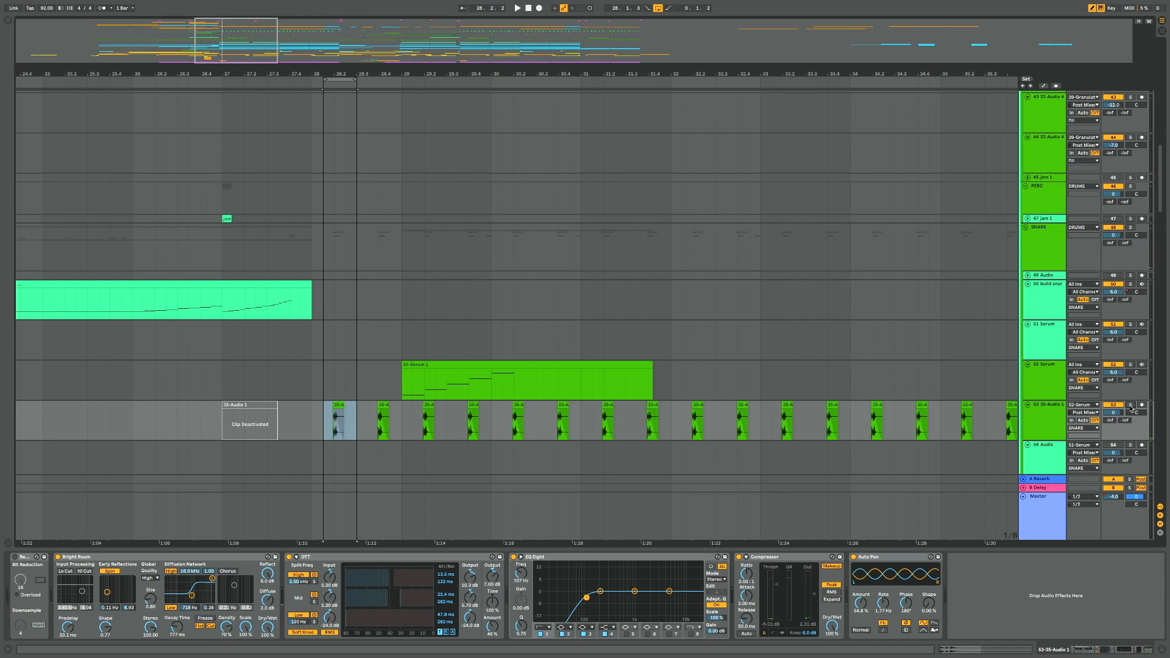
# Solo SNARE 1 and the 53 35-Audio 1 track together and play the looped snare layers
pyautogui.scroll(-5, 1134, 407)
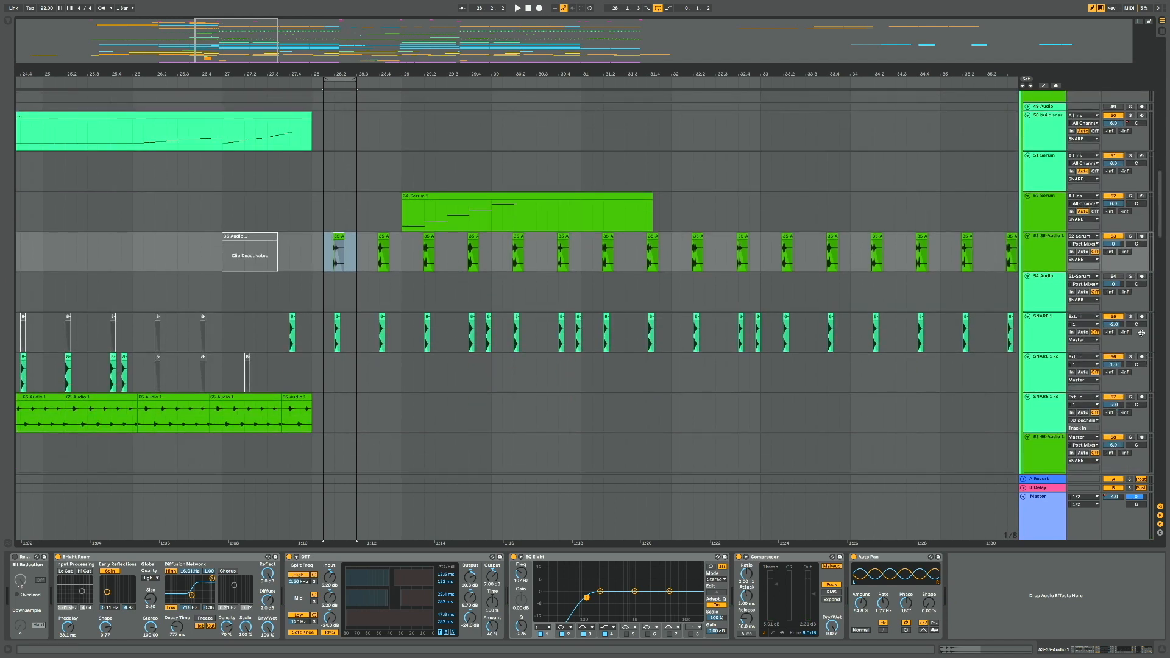
pyautogui.click(1131, 318)
pyautogui.keyDown('ctrl'); pyautogui.click(1131, 237); pyautogui.keyUp('ctrl')
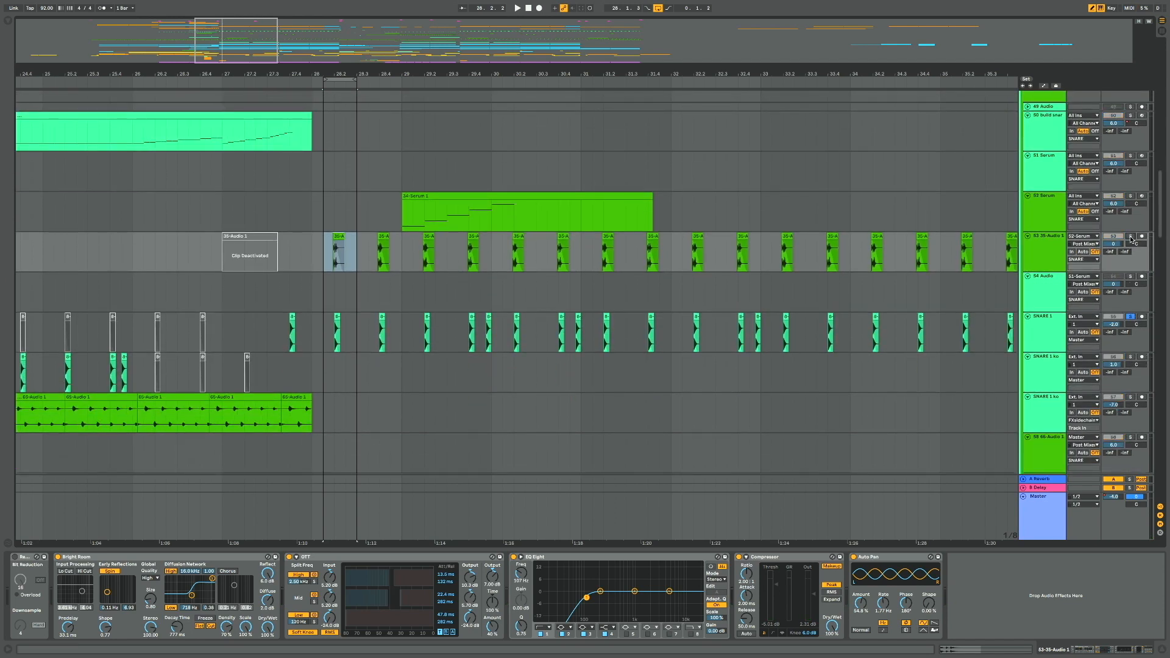
pyautogui.press('space')
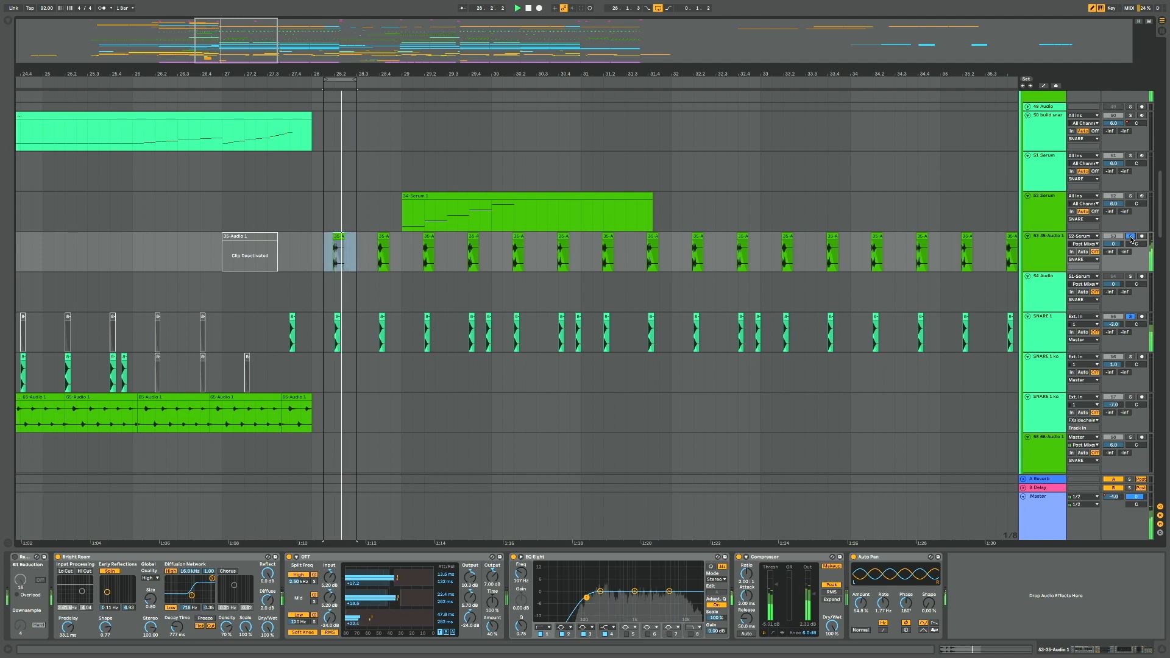
# Stop playback, clear the solo on 53 35-Audio 1, and select 32.1.1 to 32.4.1 on the 52 Serum track
pyautogui.press('space')
pyautogui.click(1131, 238)
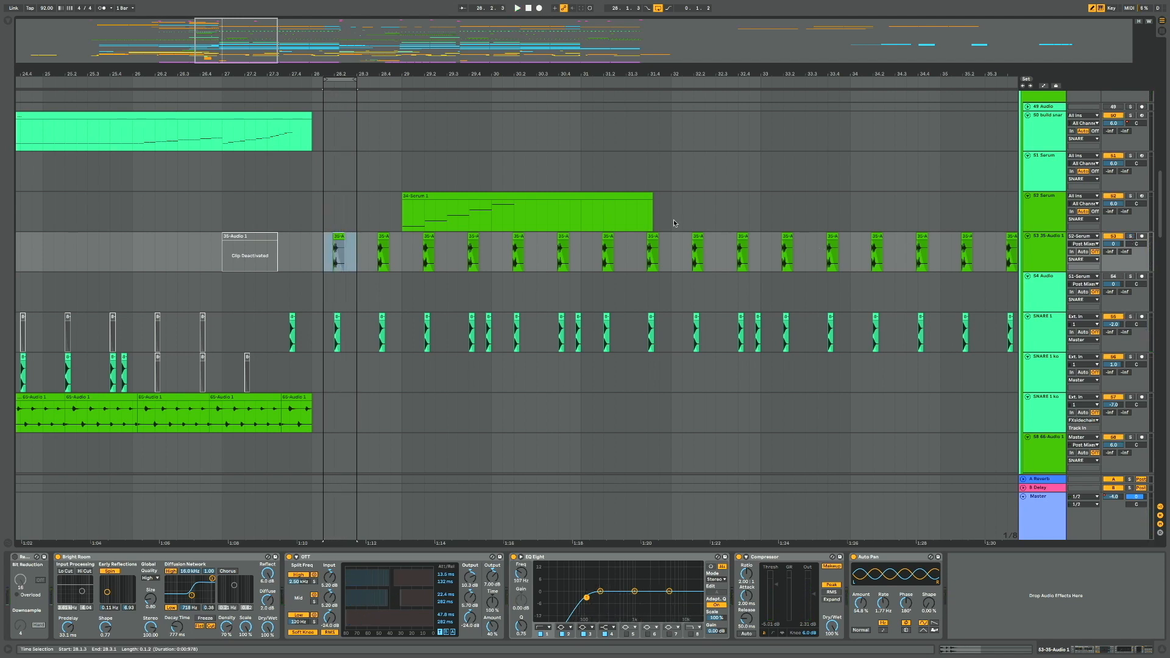
pyautogui.moveTo(675, 220); pyautogui.dragTo(739, 220)
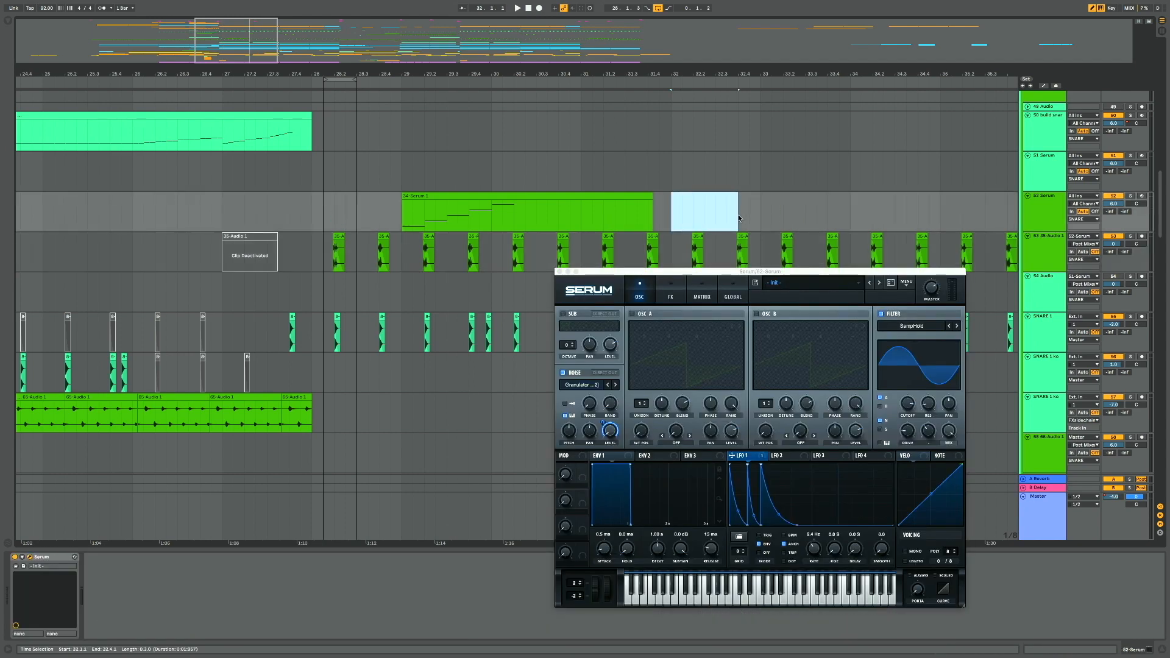
# Solo track 57 in the SNARE group, play its clips from bar 11, and select the track
pyautogui.scroll(-3, 486, 232)
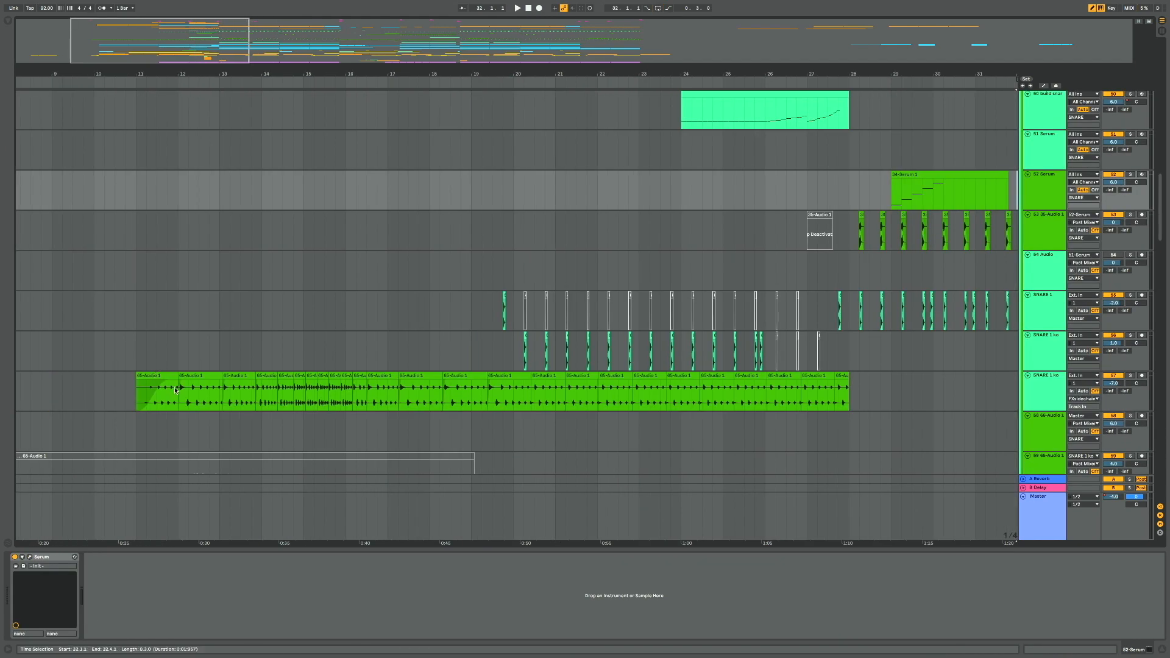
pyautogui.click(133, 402)
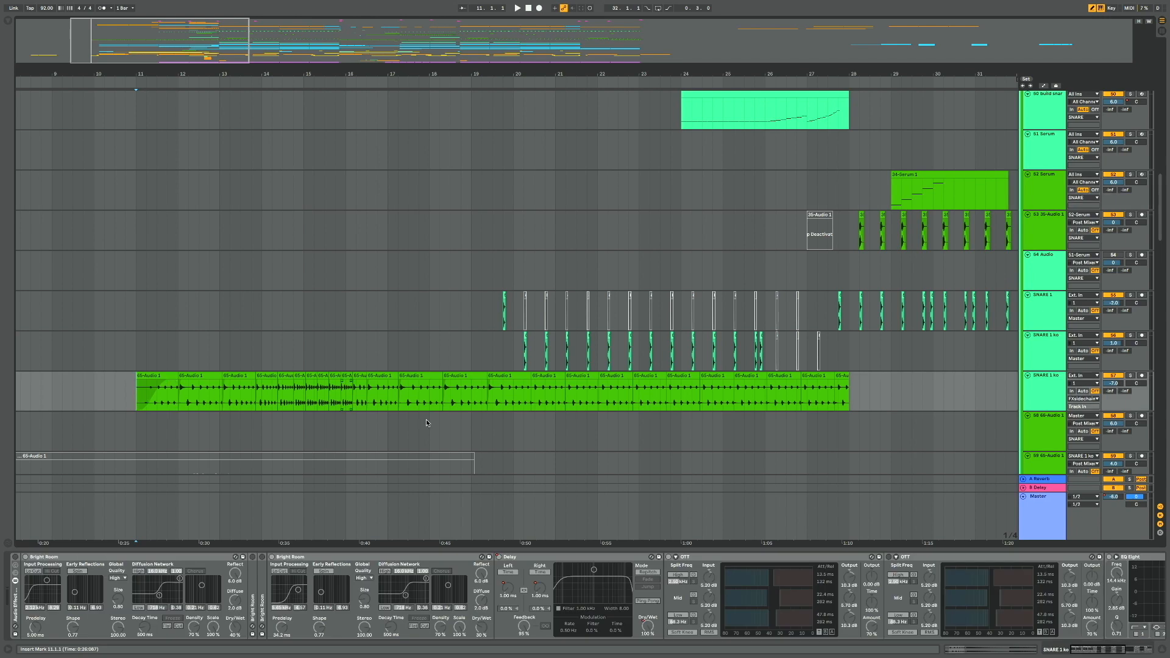
pyautogui.click(1130, 376)
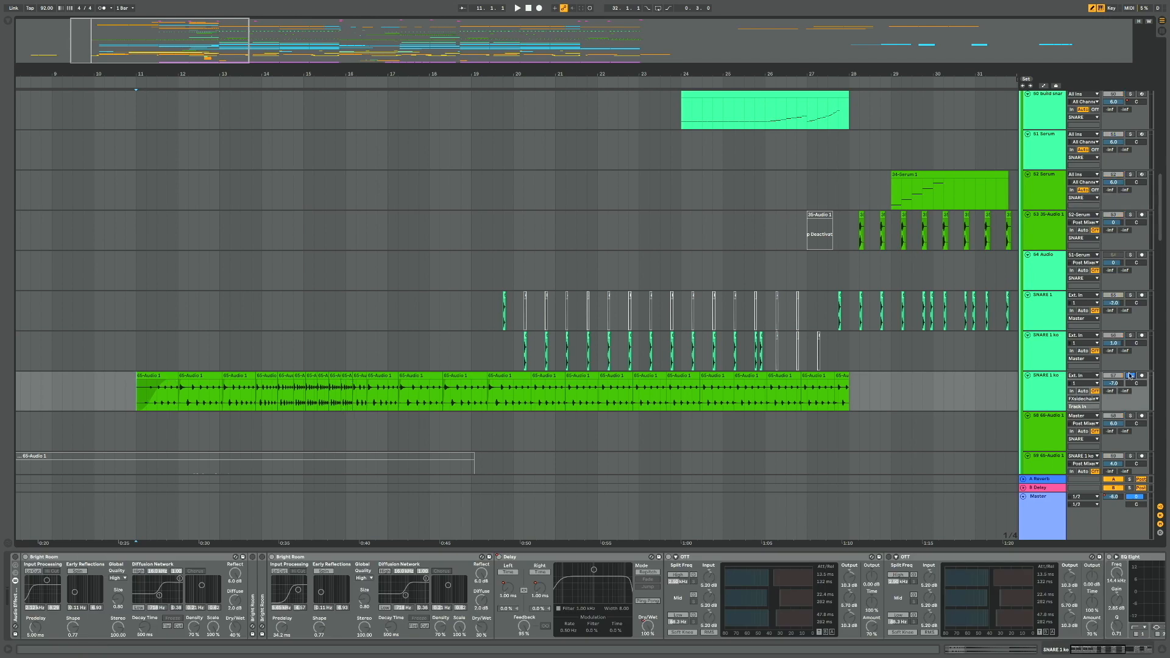
pyautogui.press('space')
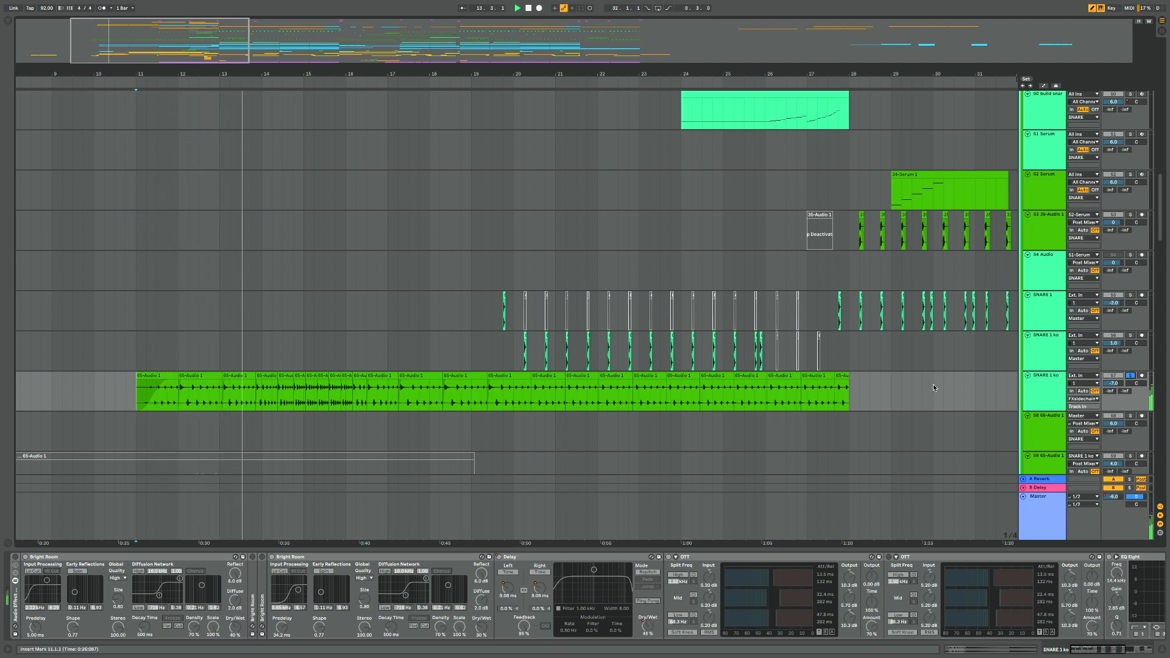
pyautogui.click(1035, 396)
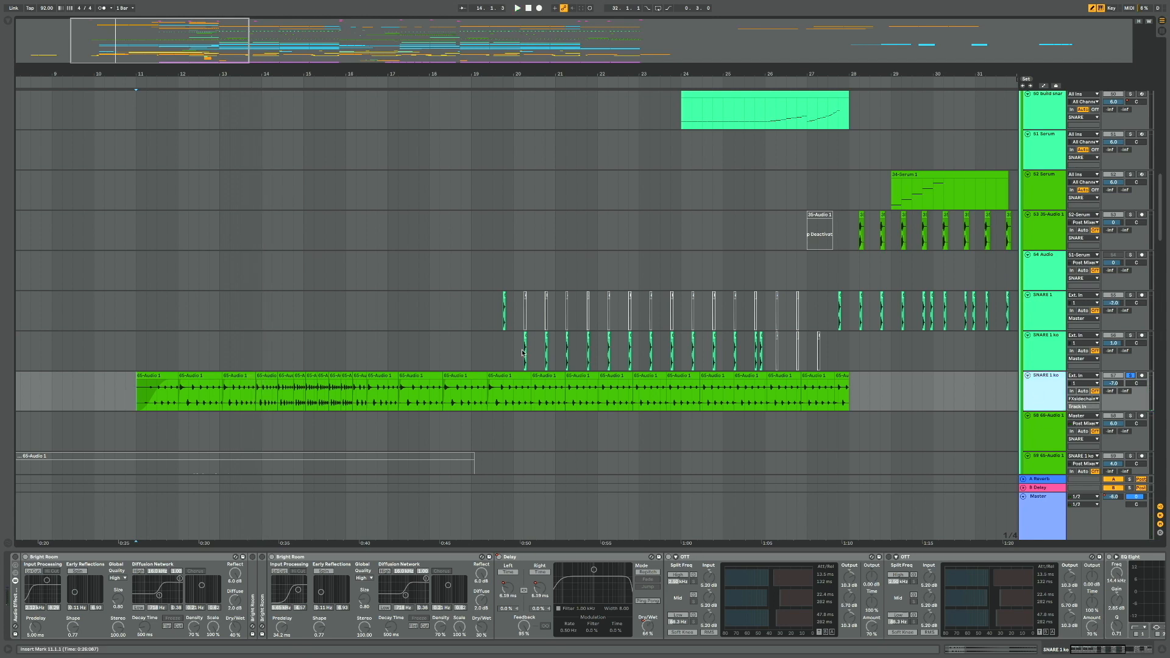
# Solo track 56 in the SNARE group, play its snare hit from 20.2.1, and clear the solo
pyautogui.scroll(5, 523, 352)
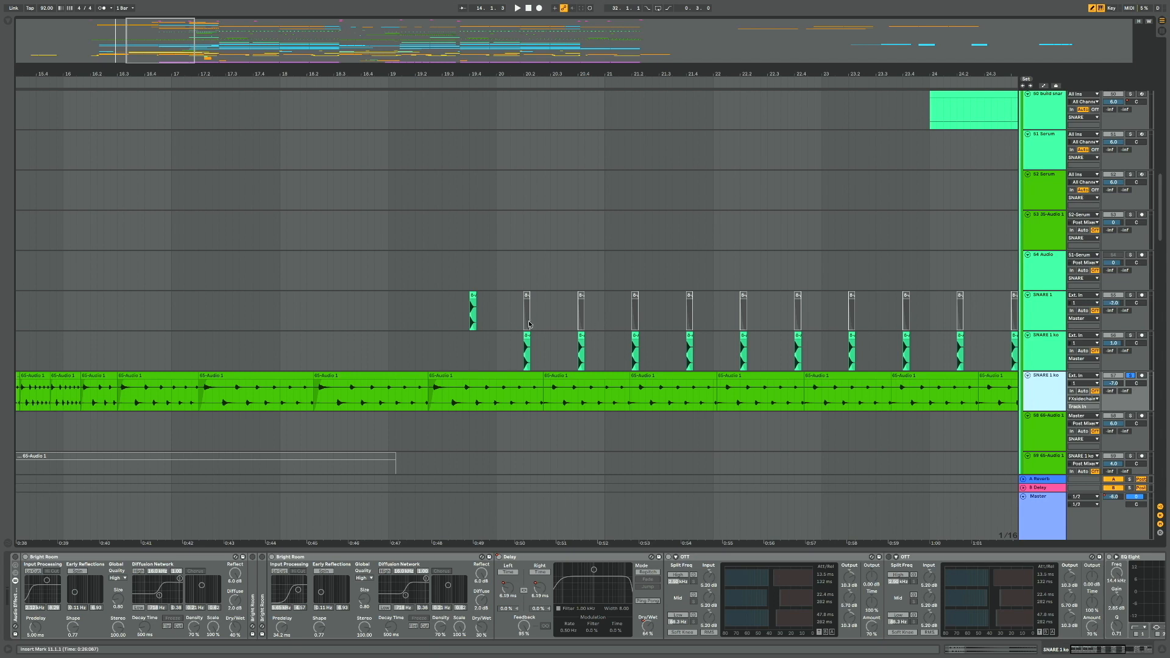
pyautogui.click(522, 353)
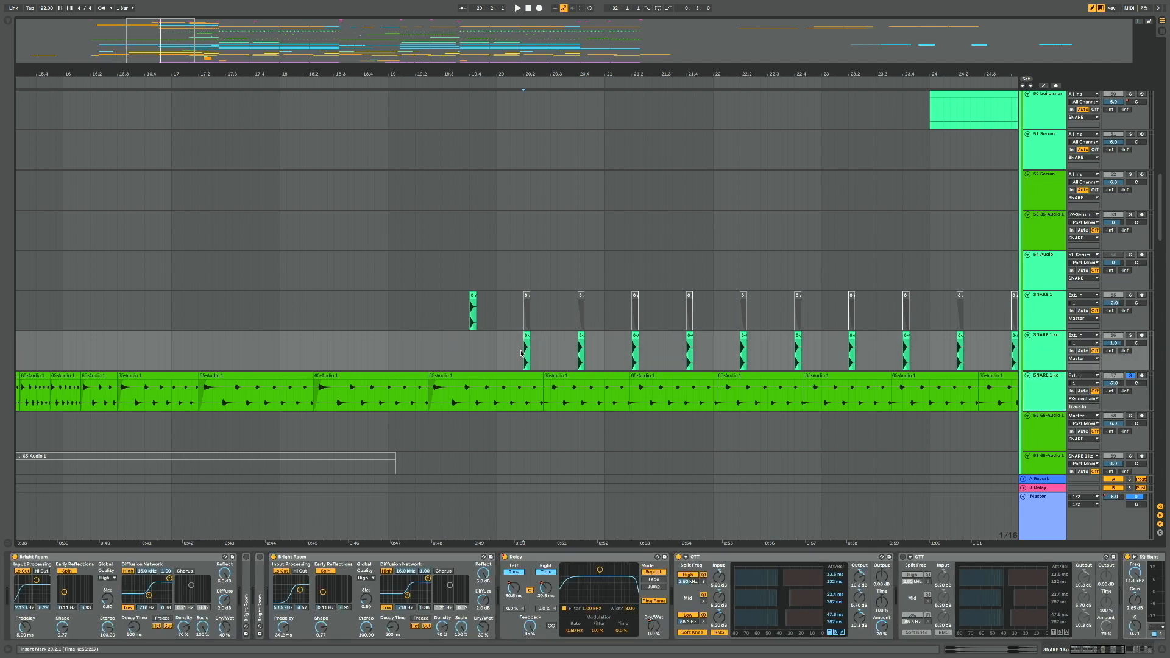
pyautogui.click(1132, 337)
pyautogui.press('space')
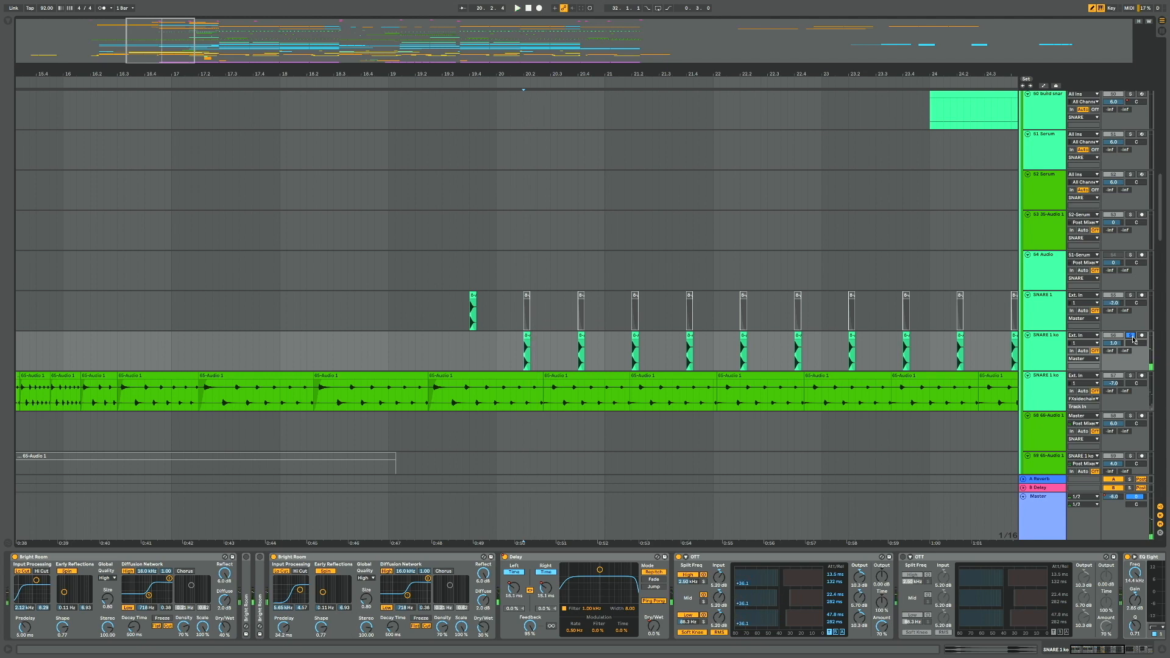
pyautogui.click(1131, 337)
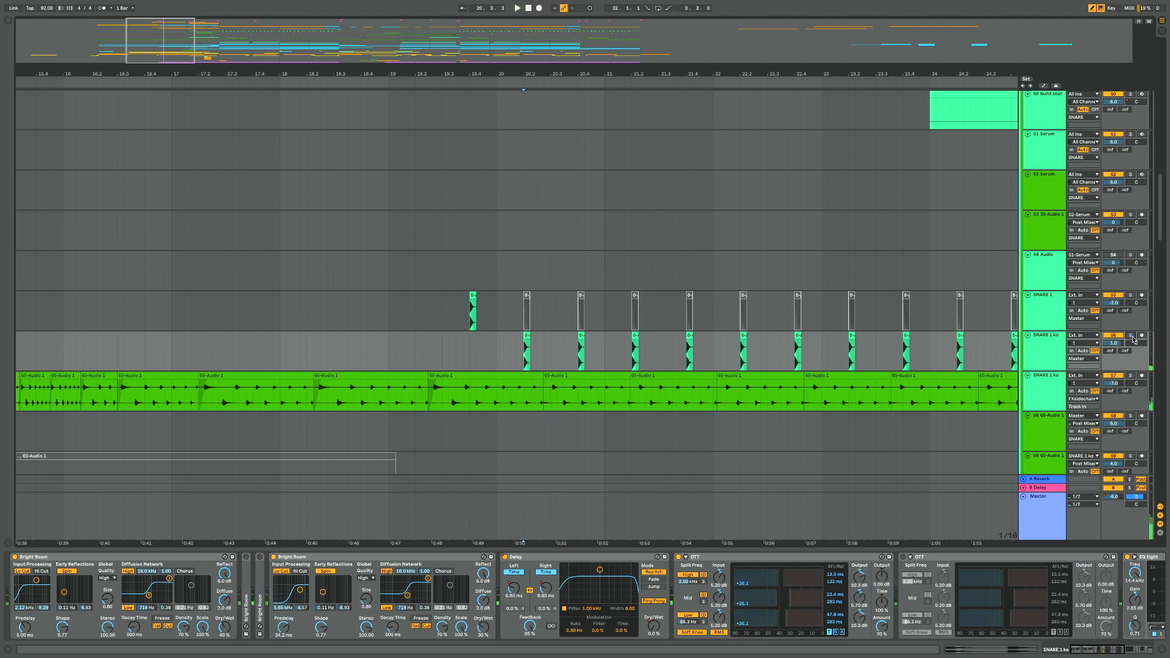
# Solo track 57 again and examine its run of audio clips from bar 11 onward with the track selected
pyautogui.click(1130, 376)
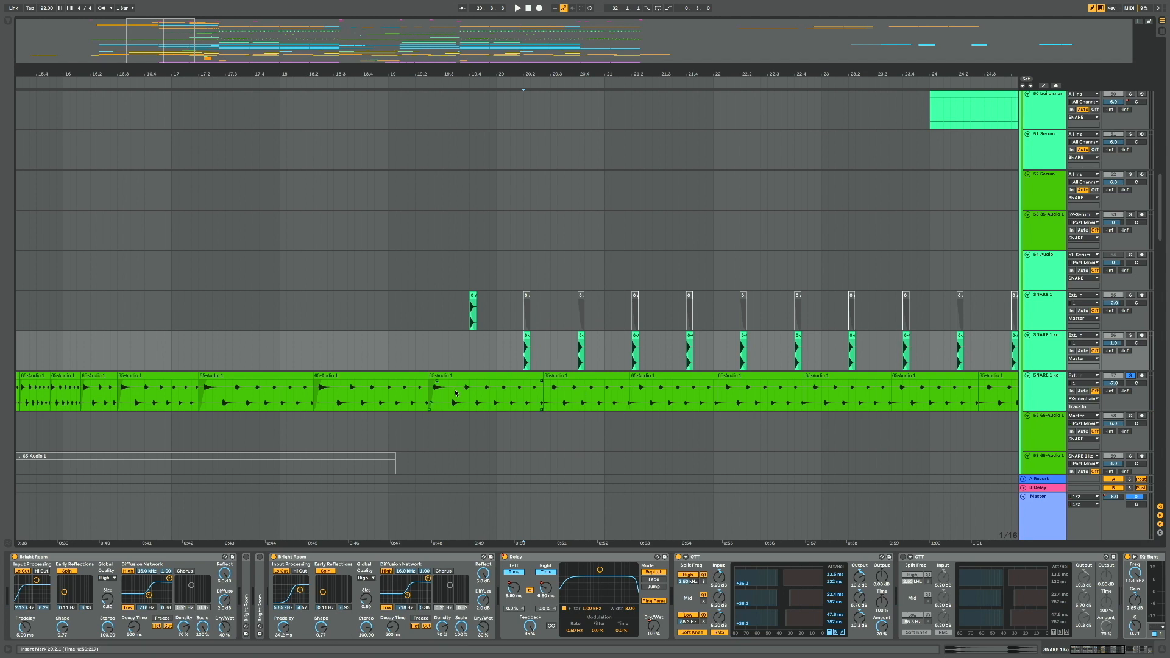
pyautogui.scroll(5, 443, 394)
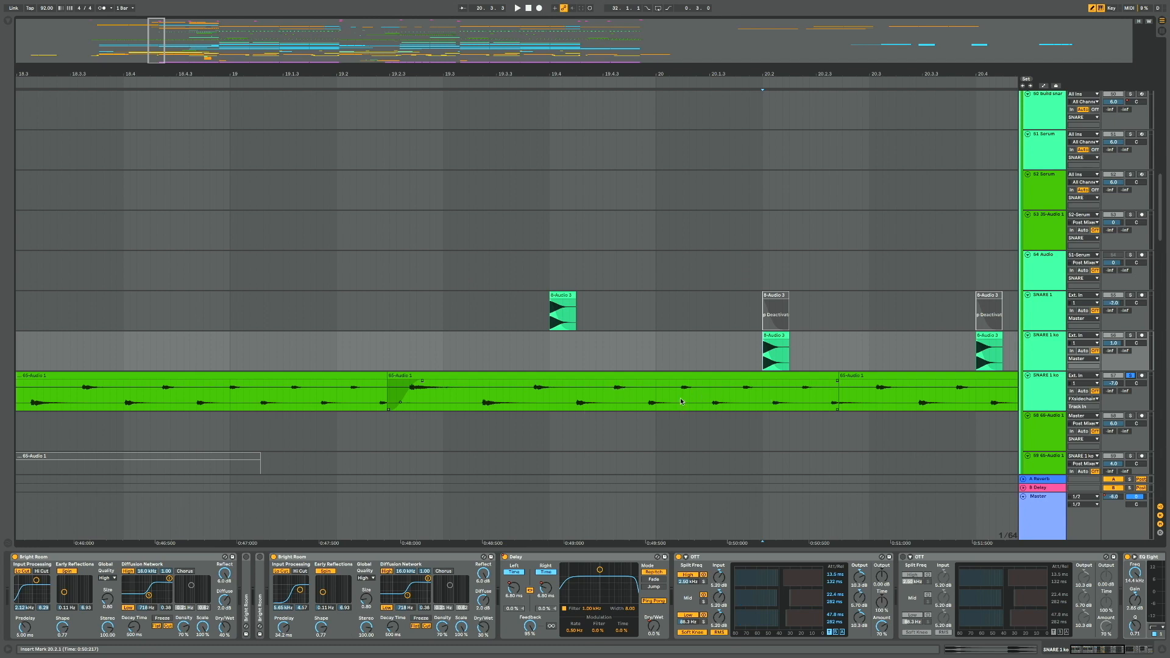
pyautogui.scroll(-5, 681, 401)
pyautogui.click(1044, 390)
pyautogui.hscroll(-3, 383, 449)
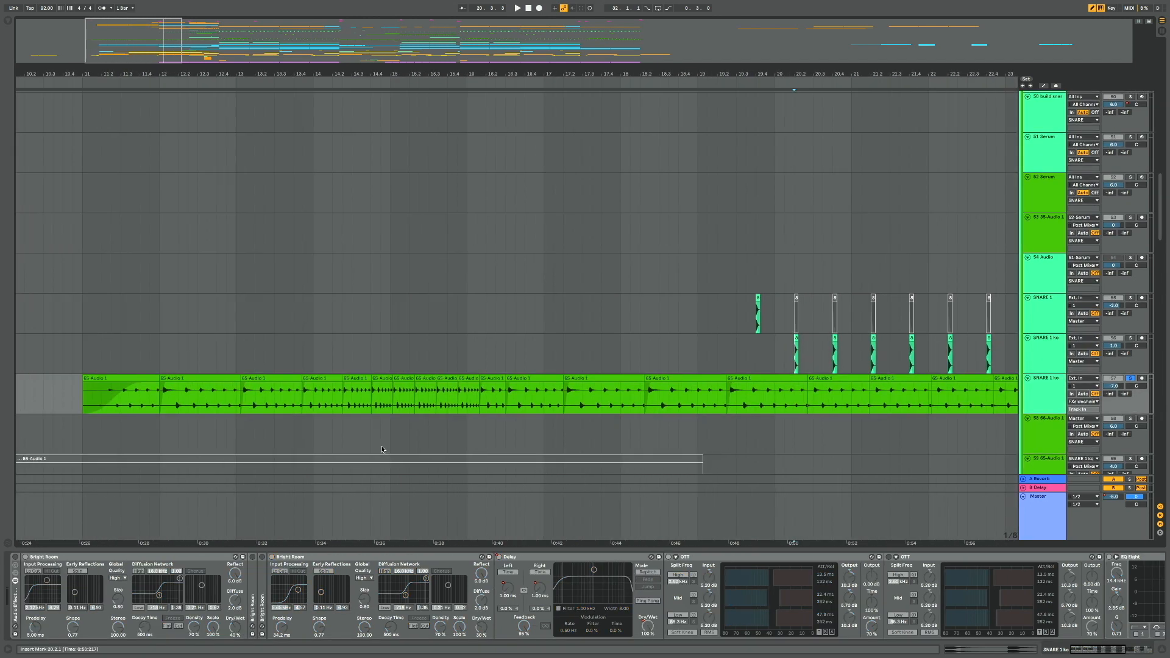
pyautogui.hscroll(-4, 382, 449)
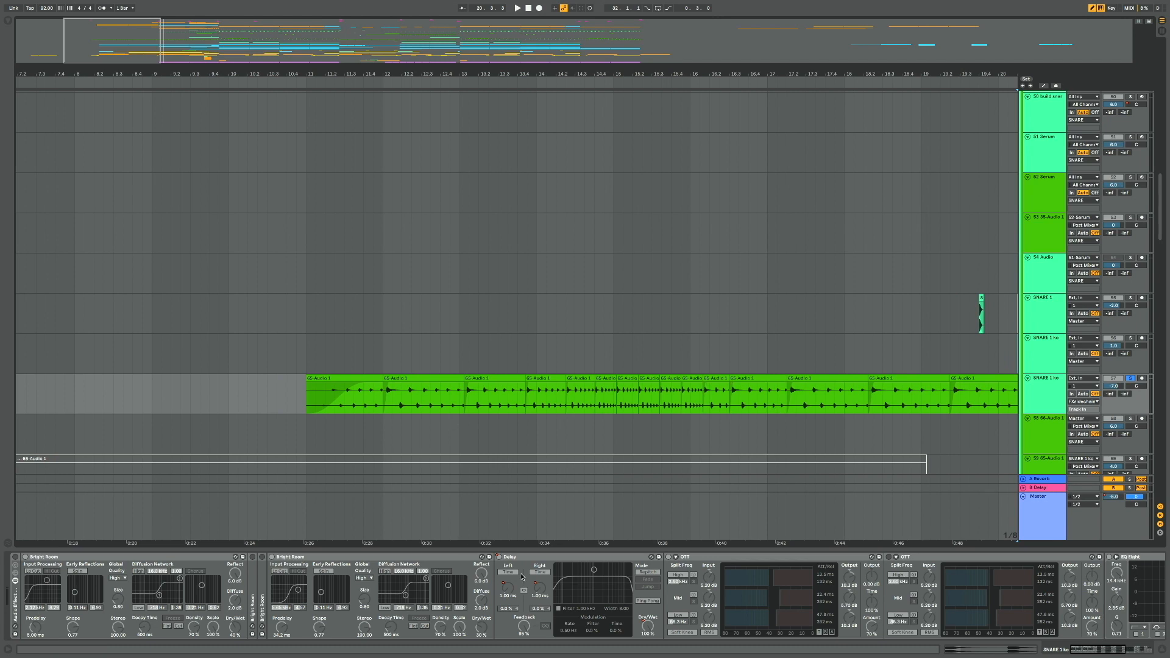
pyautogui.click(1047, 396)
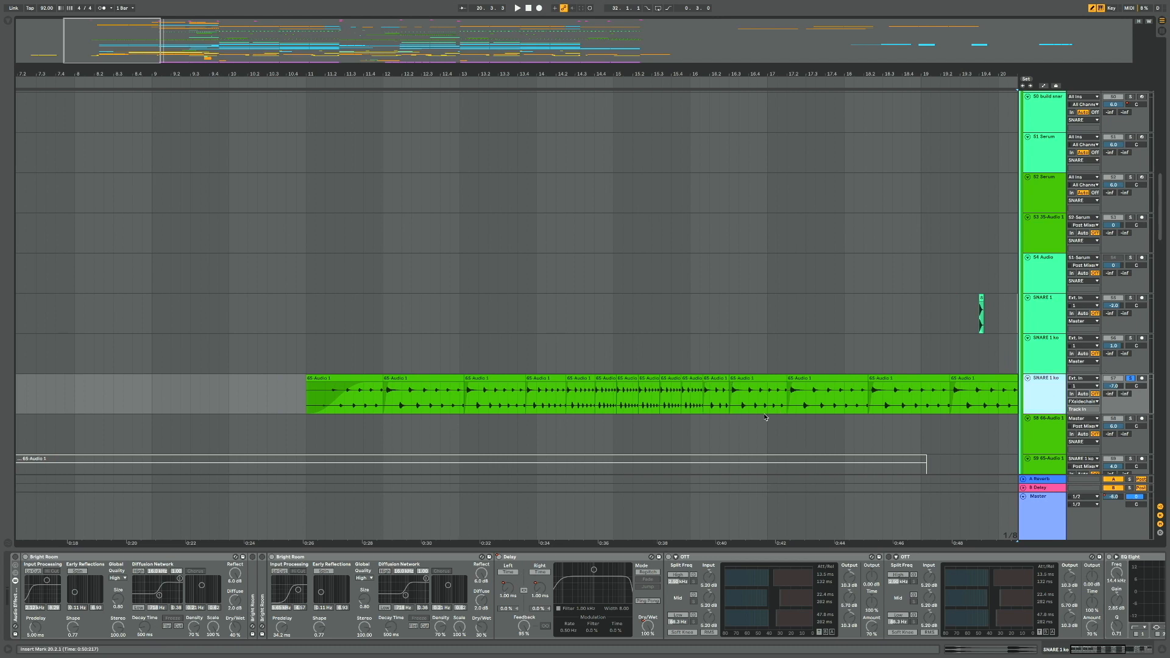
pyautogui.scroll(-3, 719, 390)
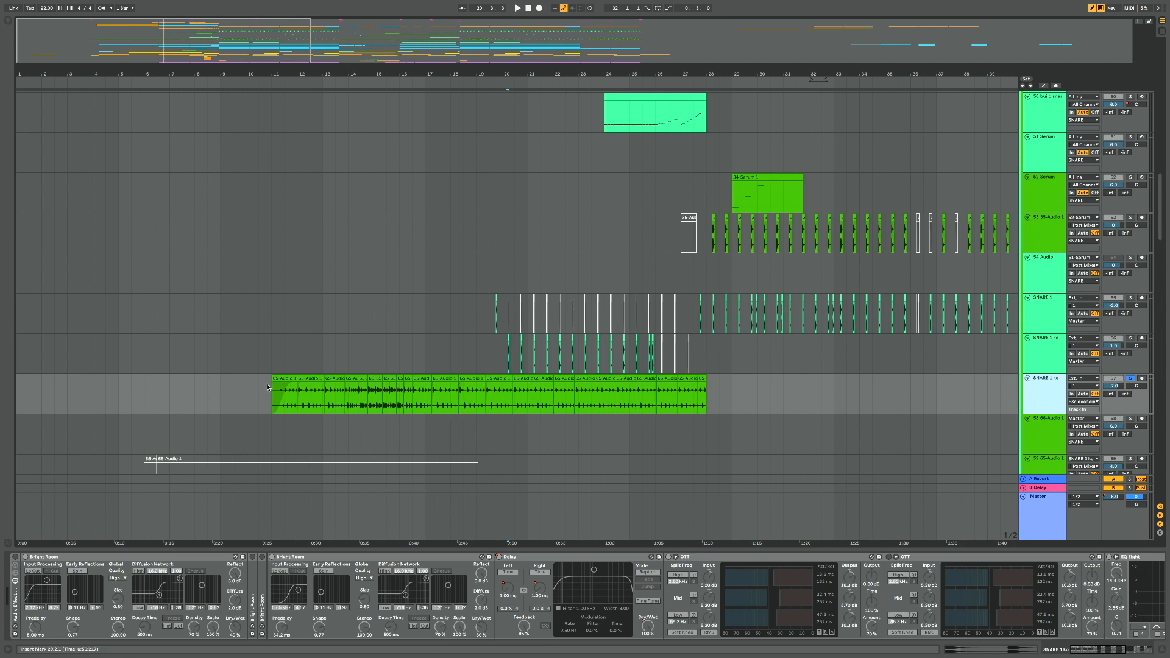
# Play track 57 from bar 12 and look through its Bright Room, Delay, OTT, EQ Eight and Auto Filter devices
pyautogui.click(299, 390)
pyautogui.press('space')
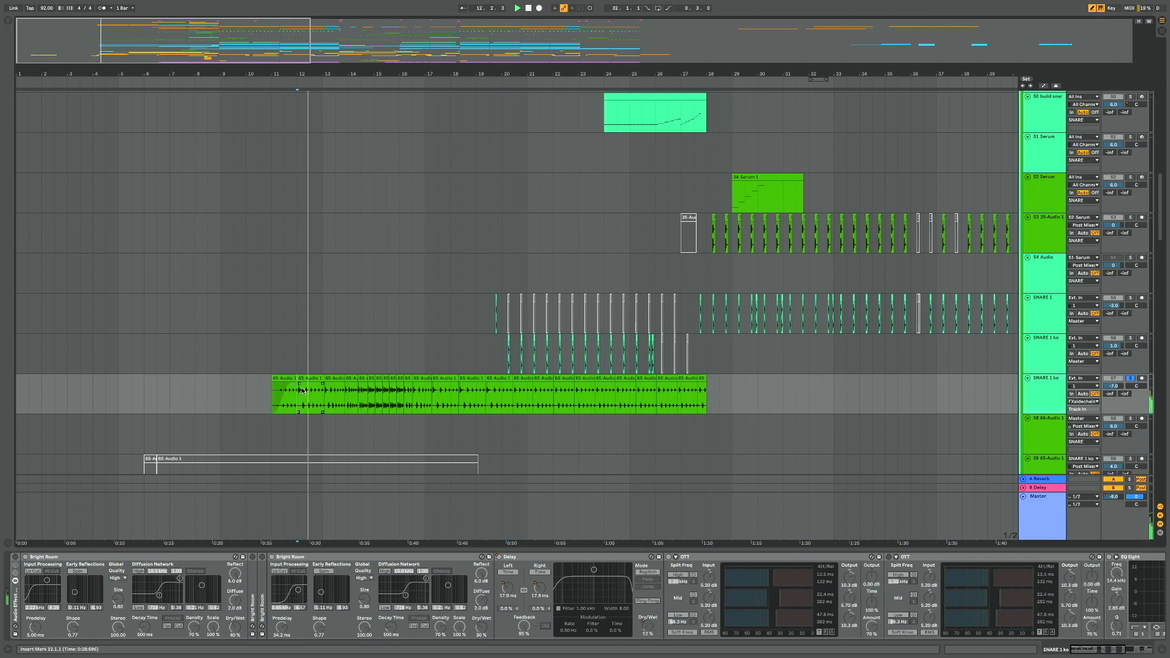
pyautogui.click(1039, 386)
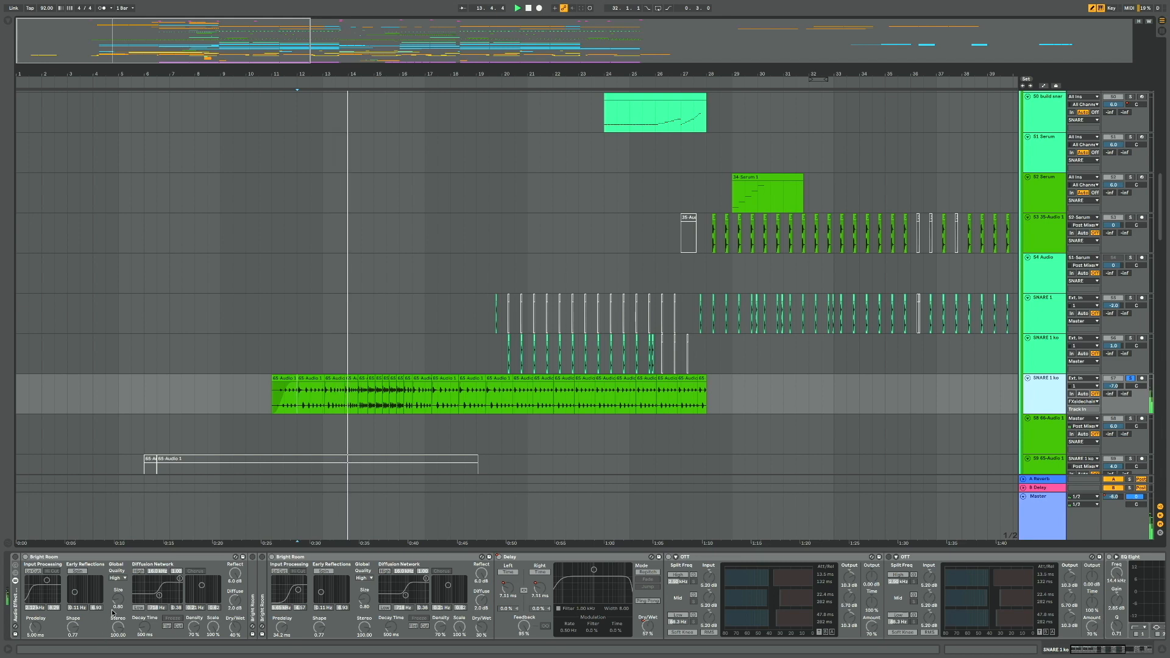
pyautogui.hscroll(5, 391, 598)
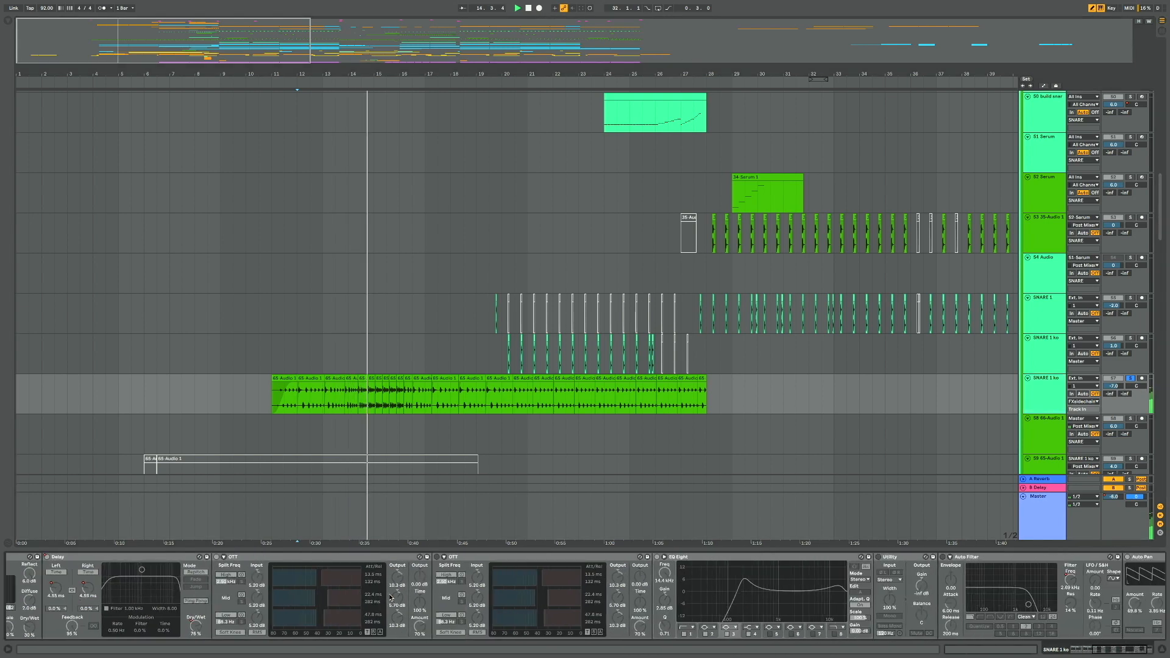
pyautogui.hscroll(-3, 244, 599)
pyautogui.hscroll(-3, 128, 601)
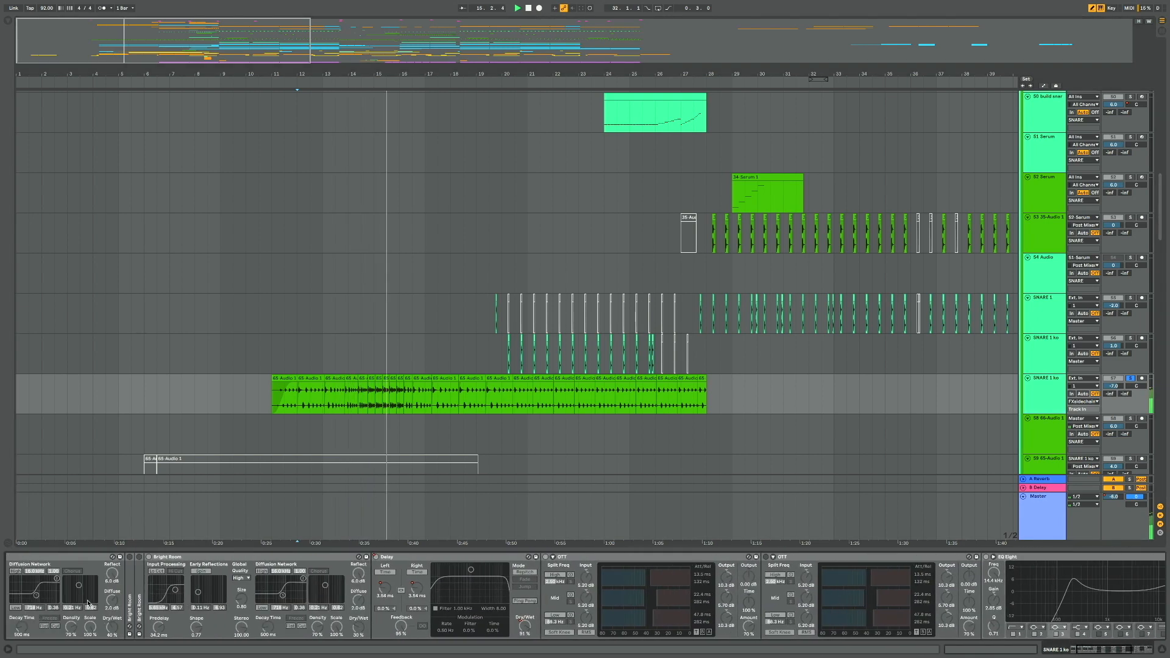
# Restart track 57 to compare its Audio Effect Rack on and off, and play it without effects from 14.3.1
pyautogui.press('space')
pyautogui.press('space')
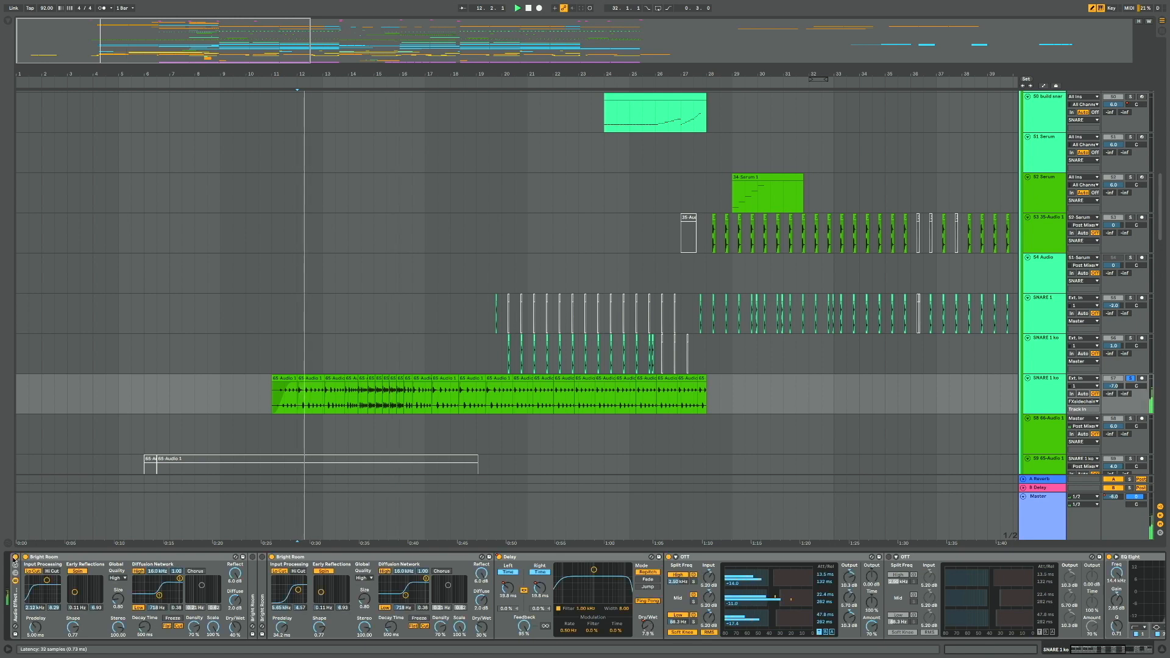
pyautogui.click(16, 556)
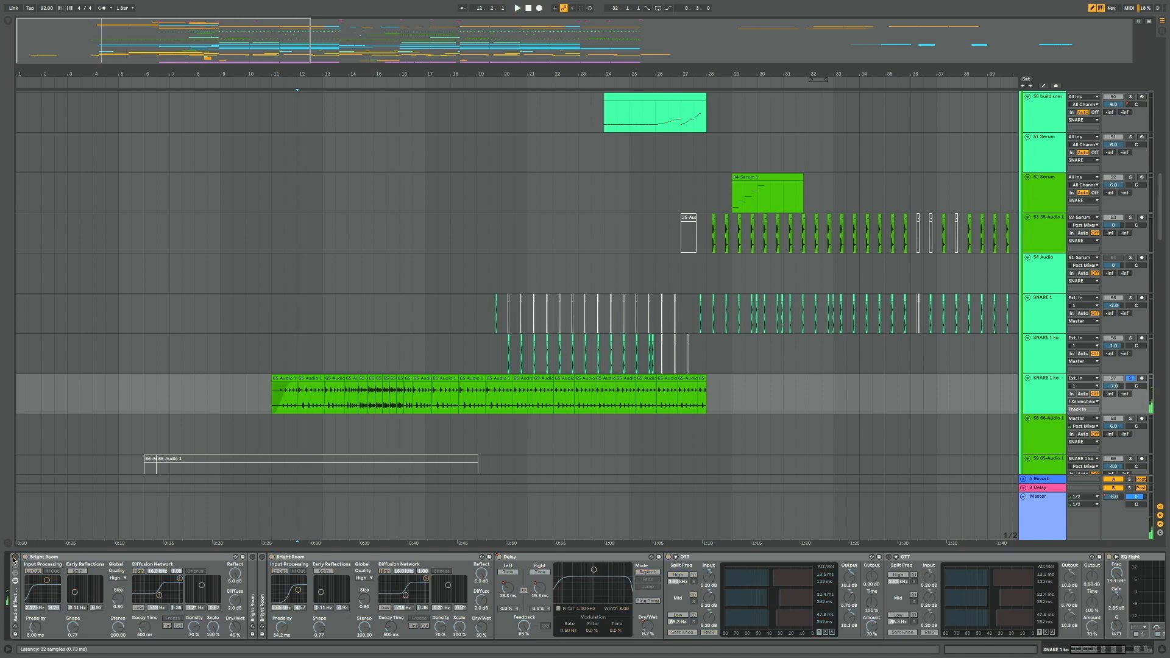
pyautogui.click(360, 398)
pyautogui.scroll(5, 360, 400)
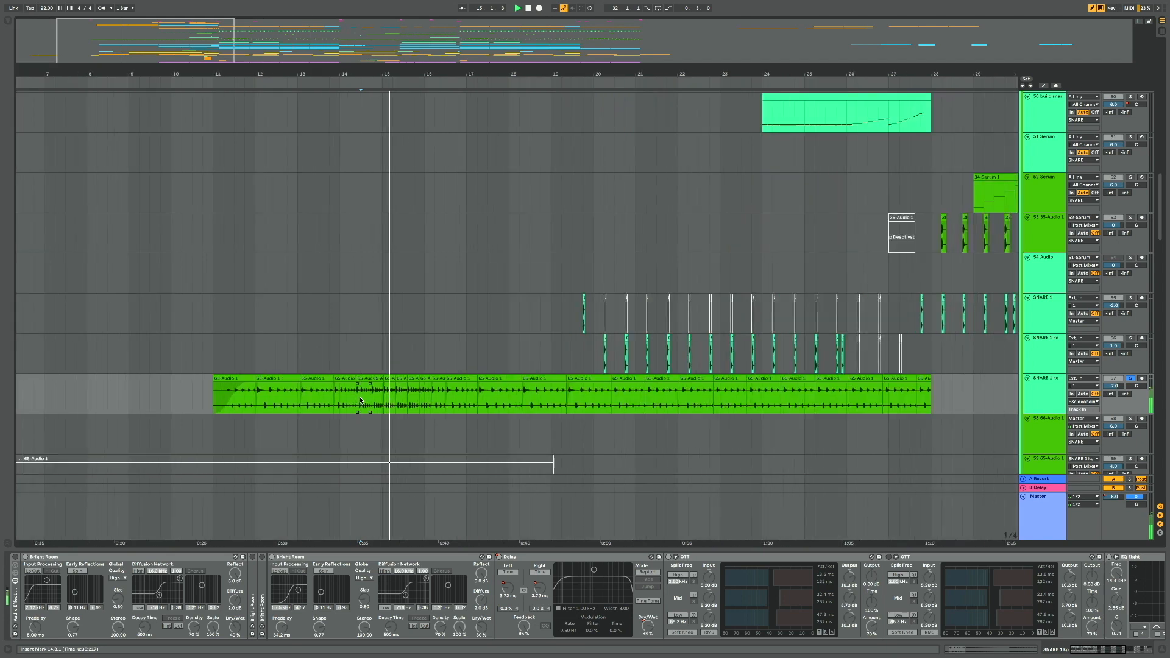
pyautogui.press('space')
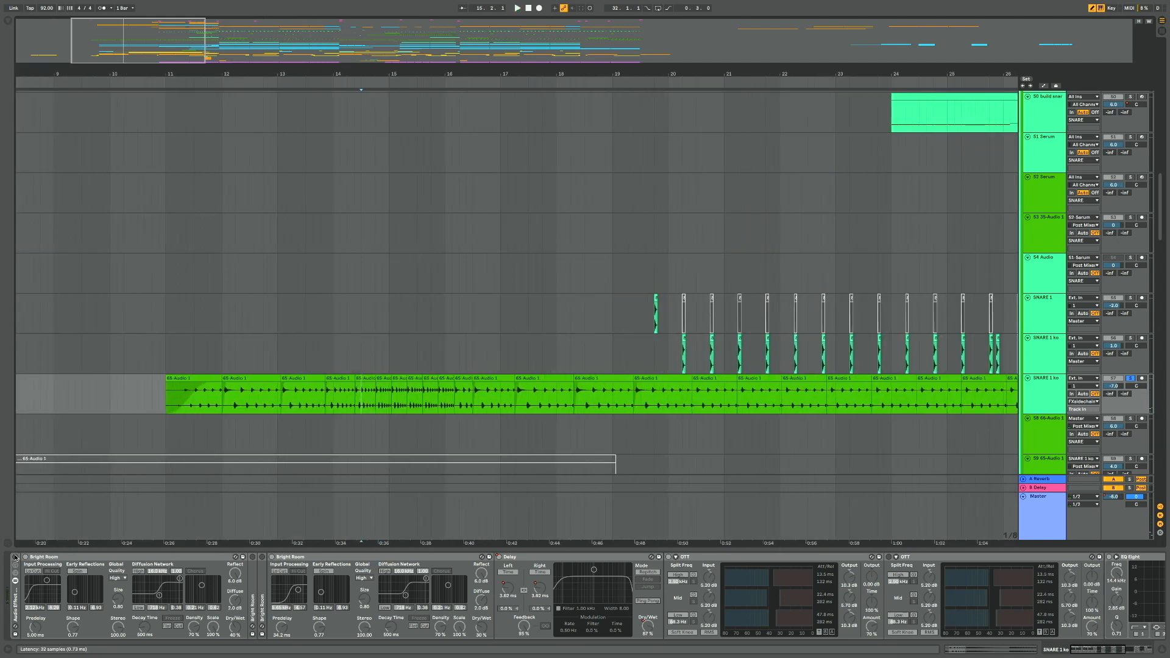
# Switch track 57's Audio Effect Rack on, play from 15.2.1 while reviewing the remaining devices, and clear the solo
pyautogui.click(16, 557)
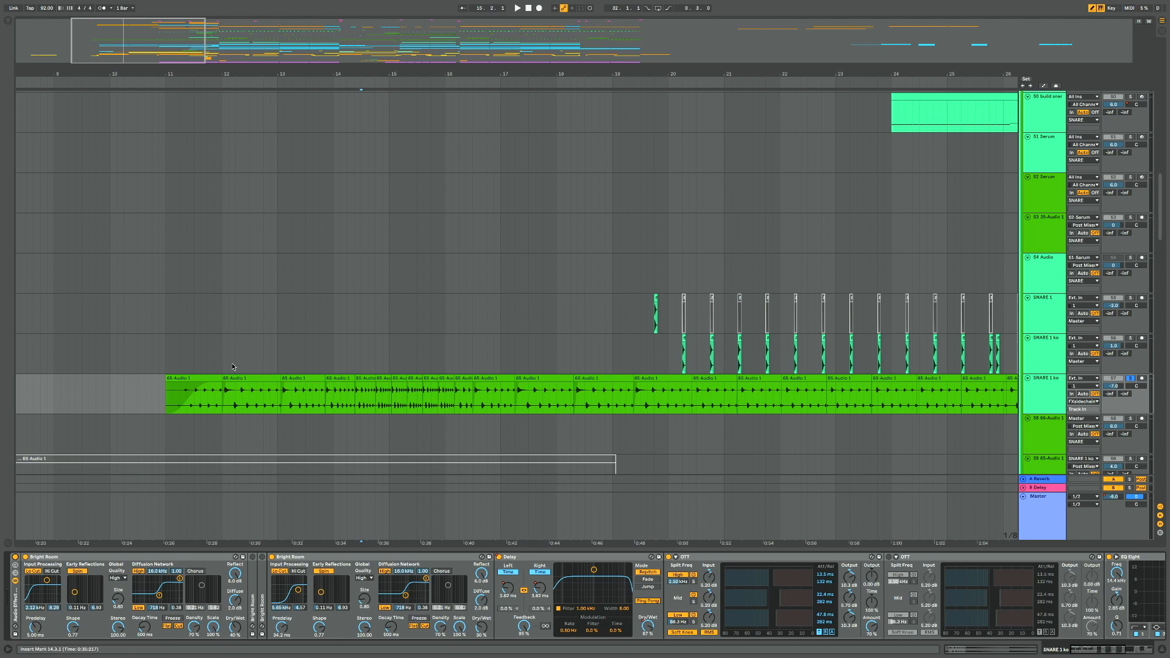
pyautogui.click(401, 400)
pyautogui.press('space')
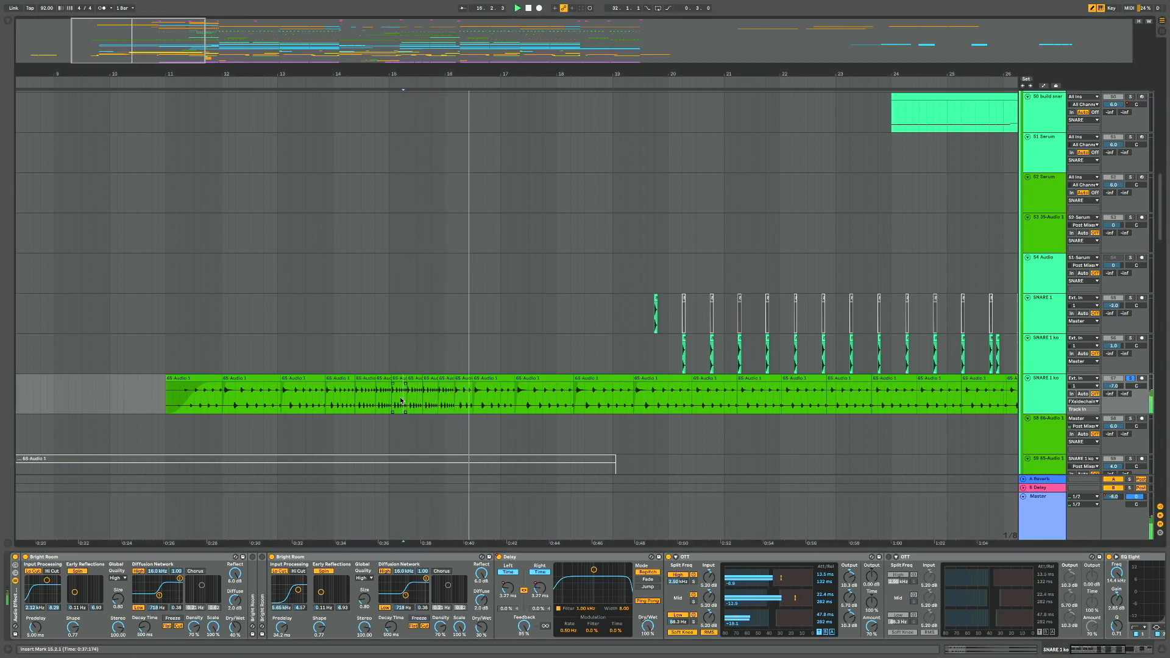
pyautogui.scroll(-6, 514, 607)
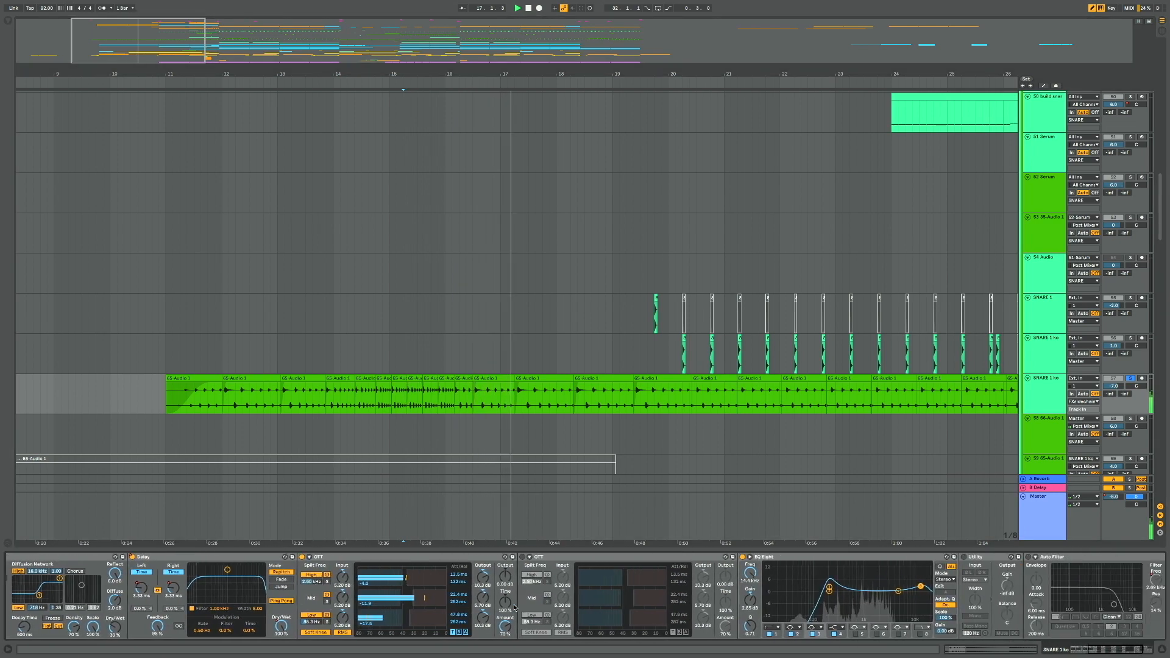
pyautogui.scroll(-3, 514, 608)
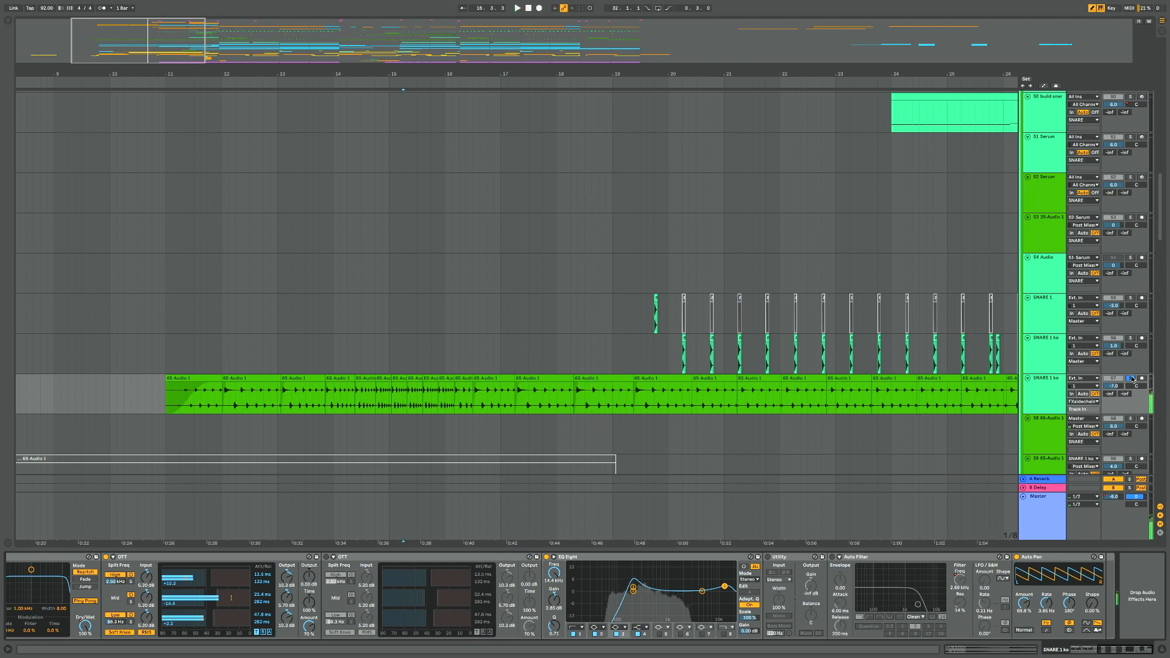
pyautogui.click(1132, 379)
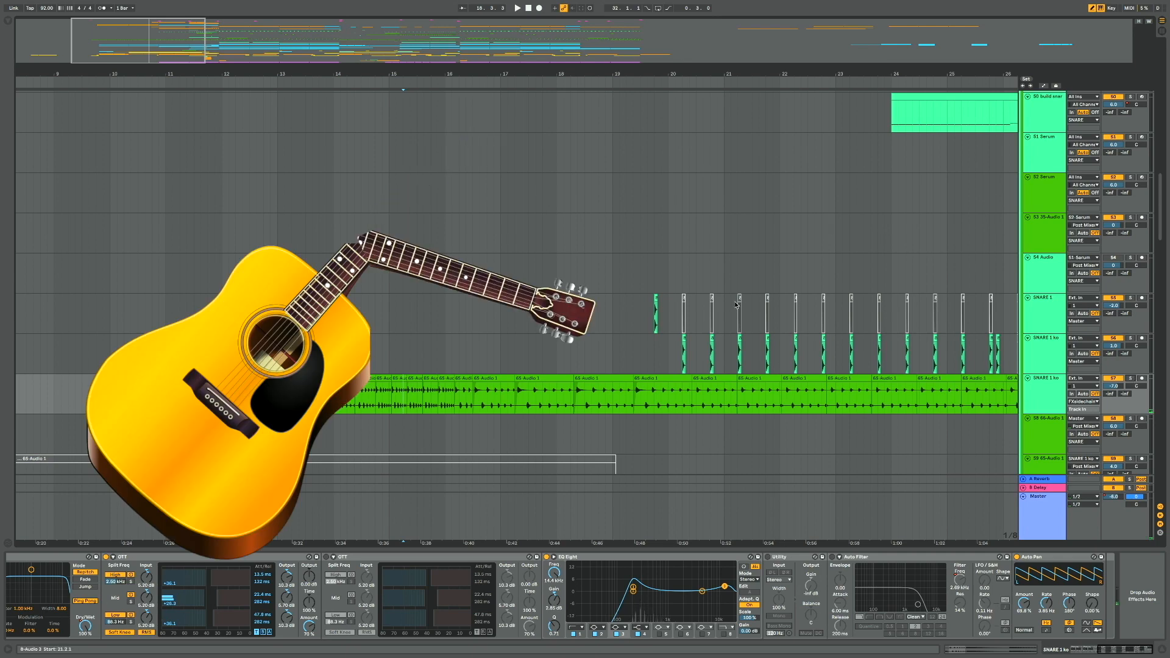
# Look through the snare, hats and synth tracks across the arrangement to find the 41 27-Audio 2 track
pyautogui.hscroll(5, 696, 333)
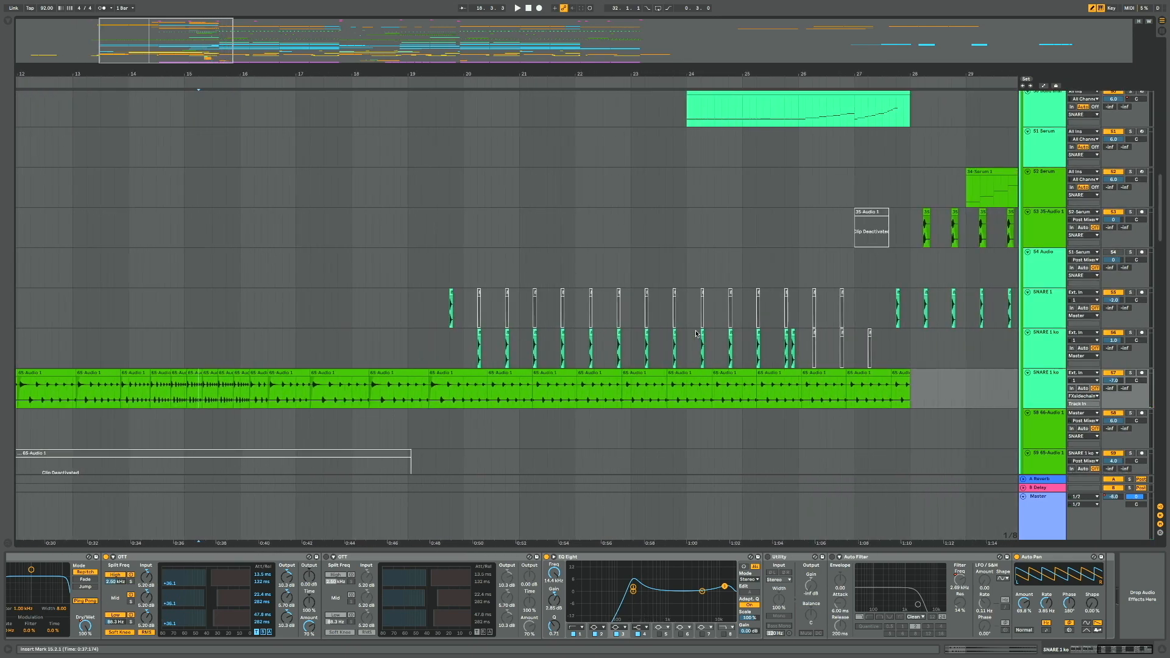
pyautogui.scroll(-15, 676, 353)
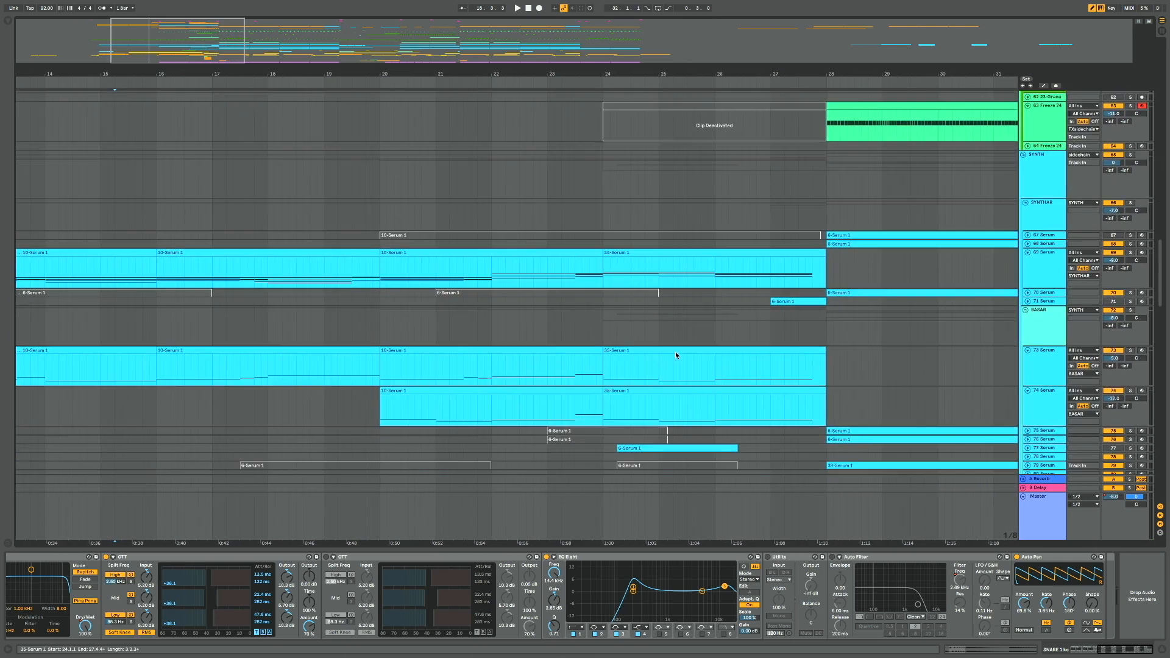
pyautogui.scroll(10, 676, 352)
pyautogui.hscroll(10, 675, 352)
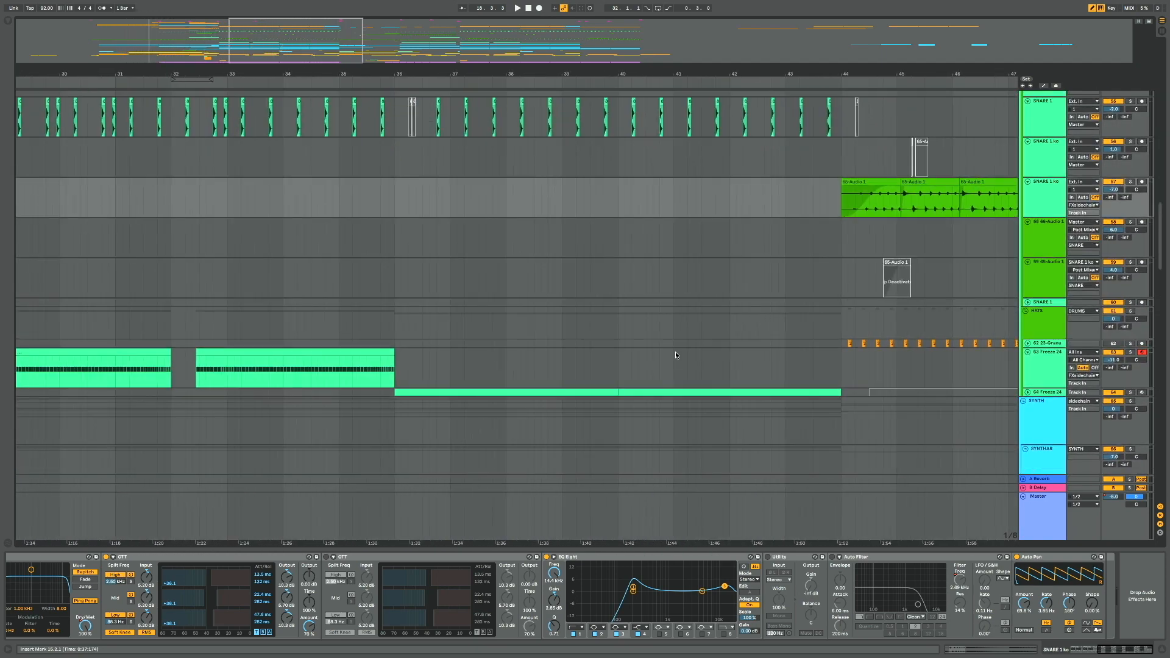
pyautogui.scroll(-5, 676, 352)
pyautogui.scroll(-5, 675, 353)
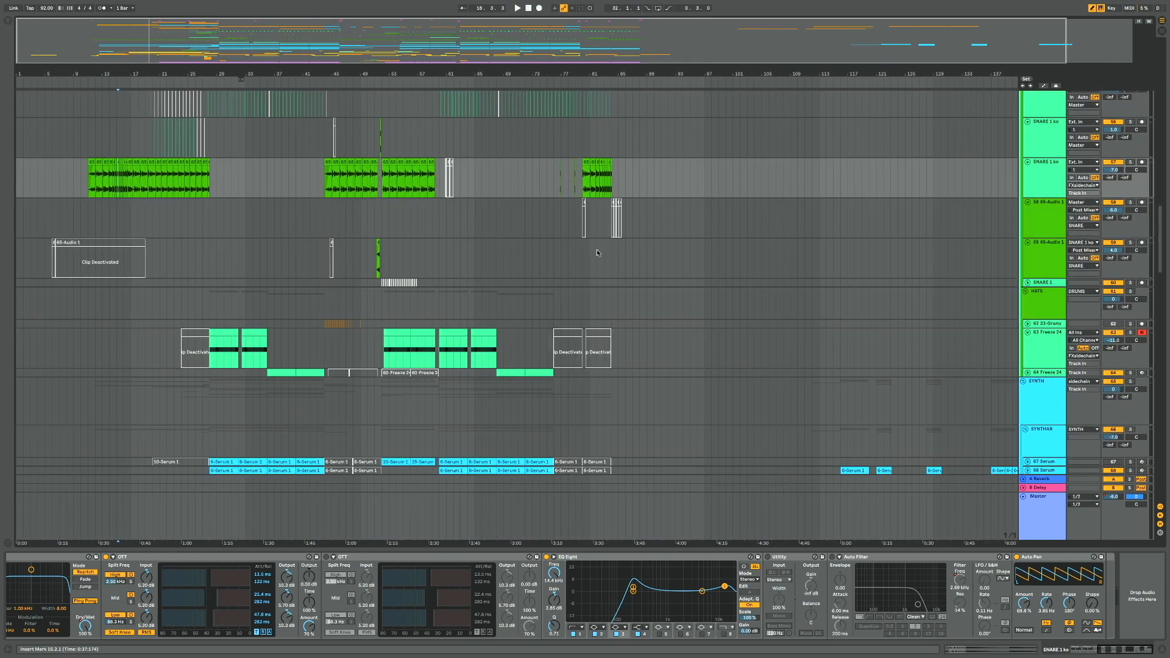
pyautogui.scroll(10, 385, 214)
pyautogui.scroll(5, 385, 213)
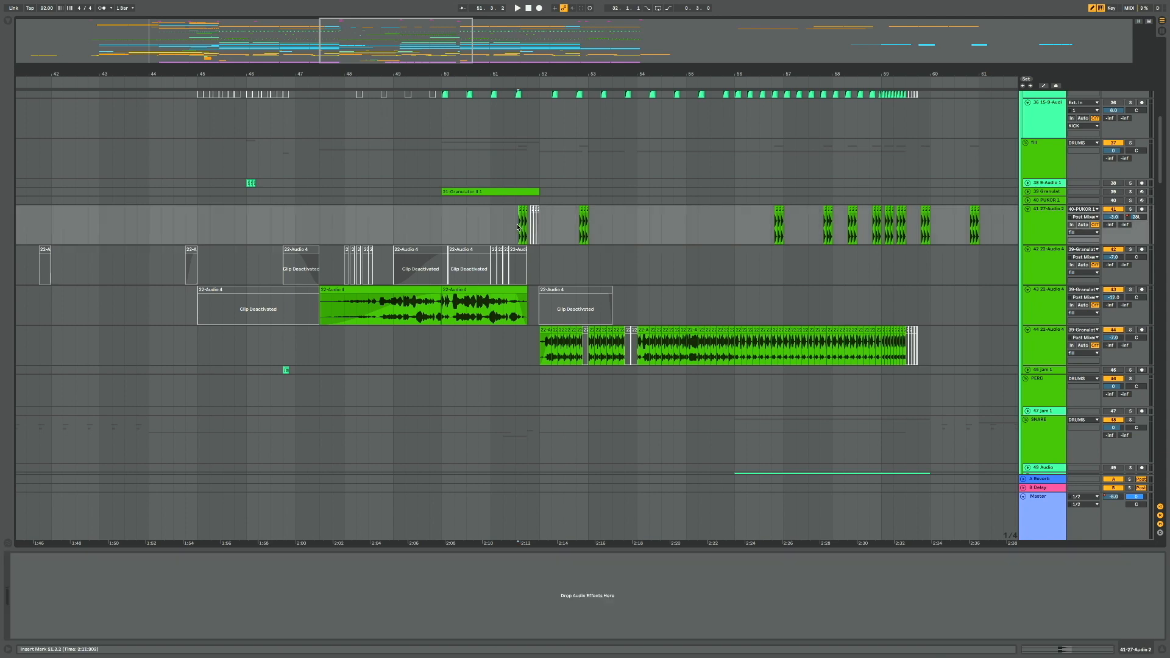
# Open the Serum instrument with the Djungelpukor preset on track 40 PUKOR 1
pyautogui.click(1088, 224)
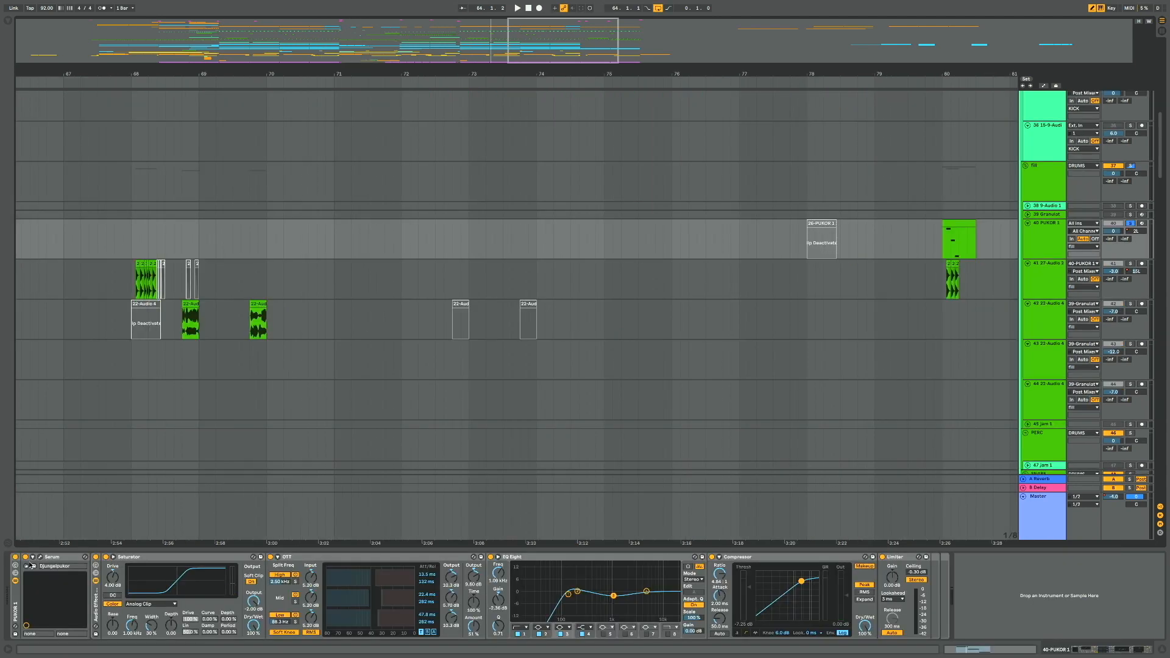
pyautogui.click(42, 557)
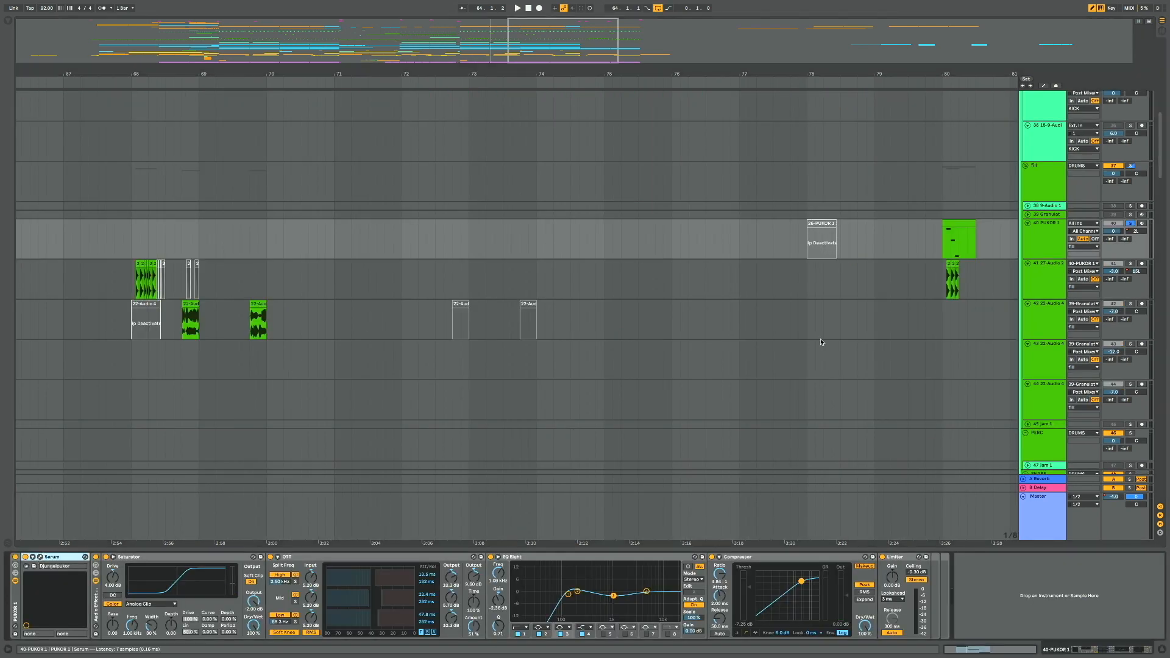
pyautogui.press('super+alt+p')
pyautogui.hscroll(2, 974, 308)
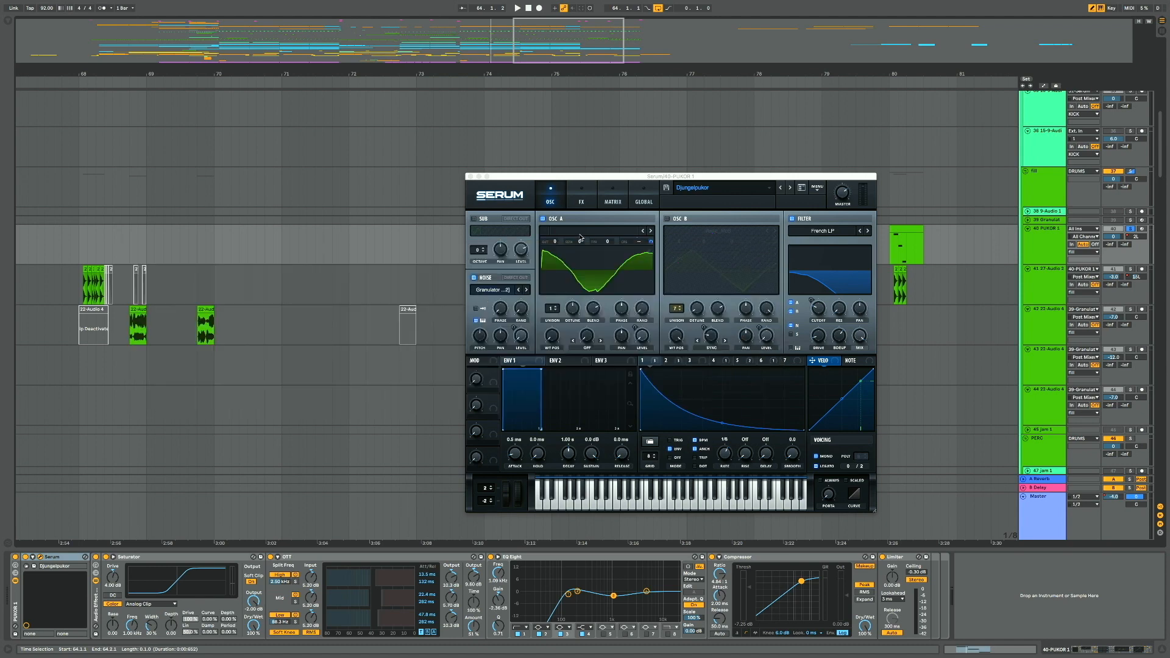
# Examine the Serum preset's effects rack, oscillator page and LFO 2 modulation shape
pyautogui.click(582, 201)
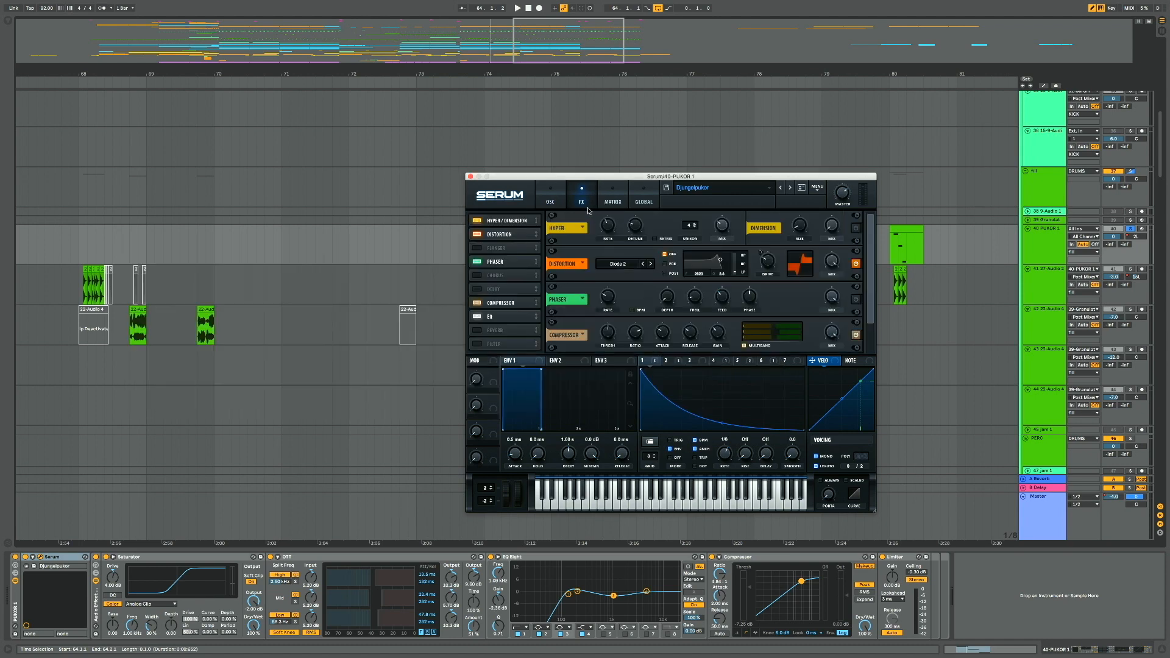
pyautogui.moveTo(873, 261); pyautogui.dragTo(873, 303)
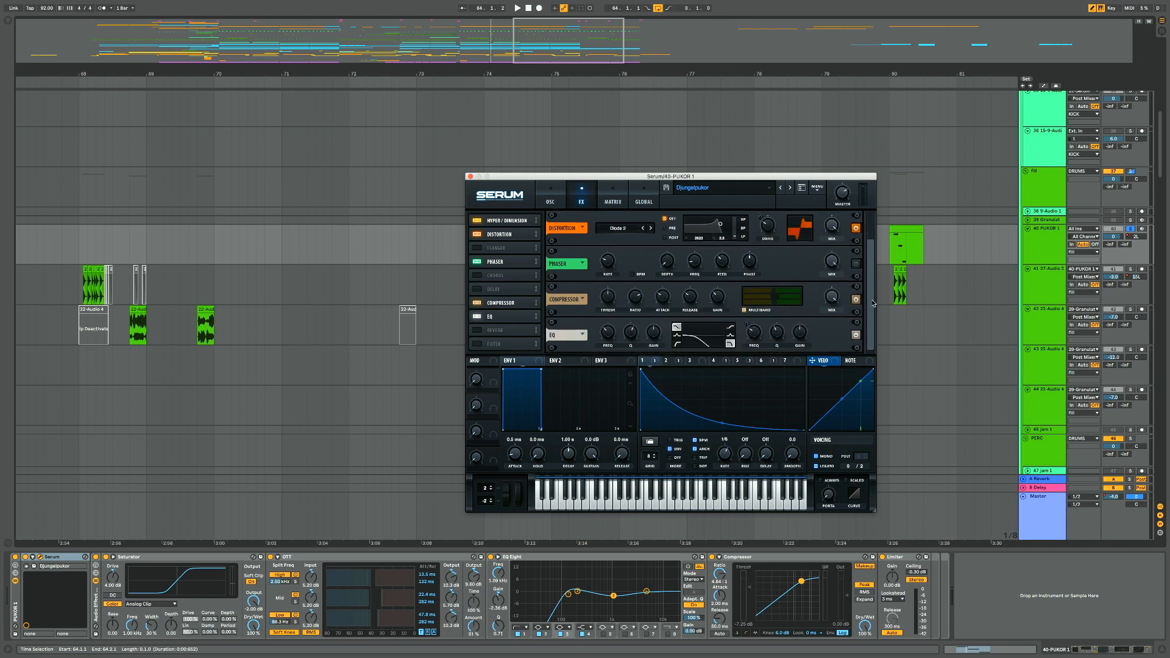
pyautogui.click(561, 204)
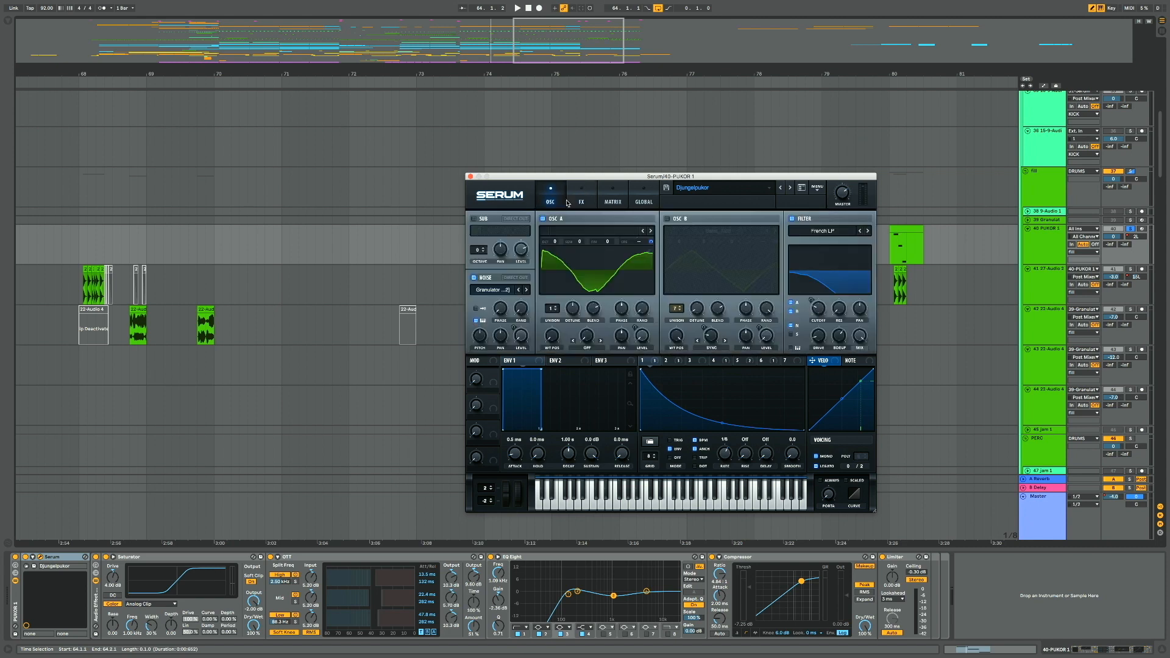
pyautogui.click(736, 362)
pyautogui.click(674, 360)
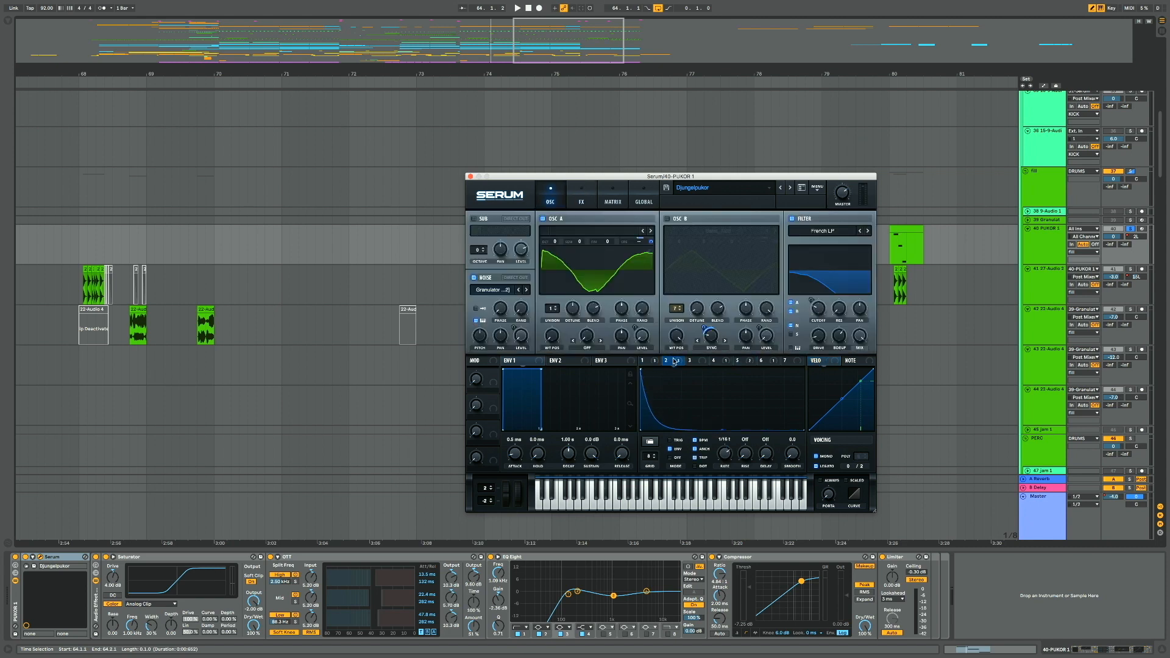
# Move the Serum window aside, listen to track 40 PUKOR 1, clear its solo and close Serum
pyautogui.moveTo(562, 178); pyautogui.dragTo(290, 107)
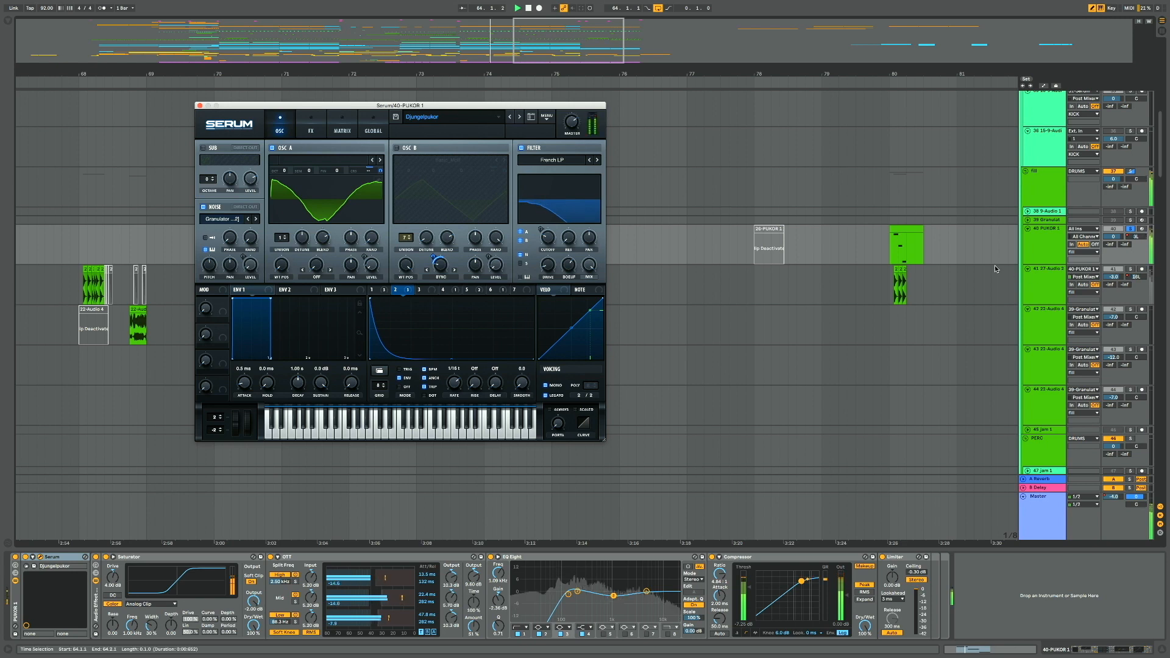
pyautogui.click(1130, 229)
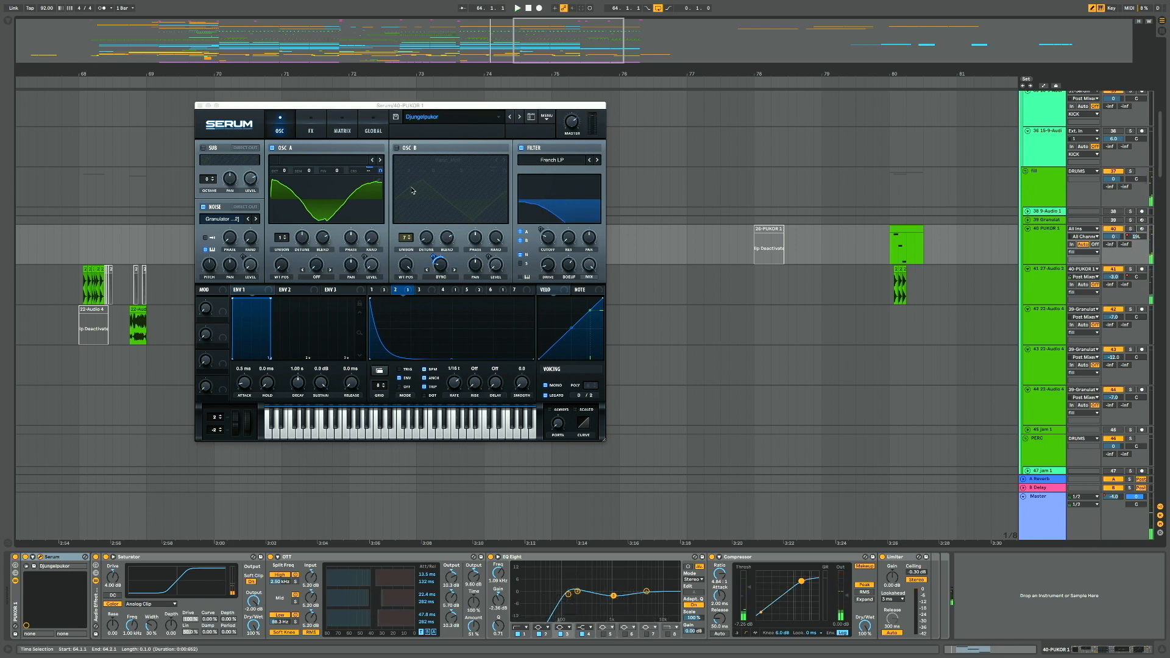
pyautogui.click(200, 105)
# Solo track 41 27-Audio 2 and play its resampled clips from bar 80 and from bar 64
pyautogui.click(888, 292)
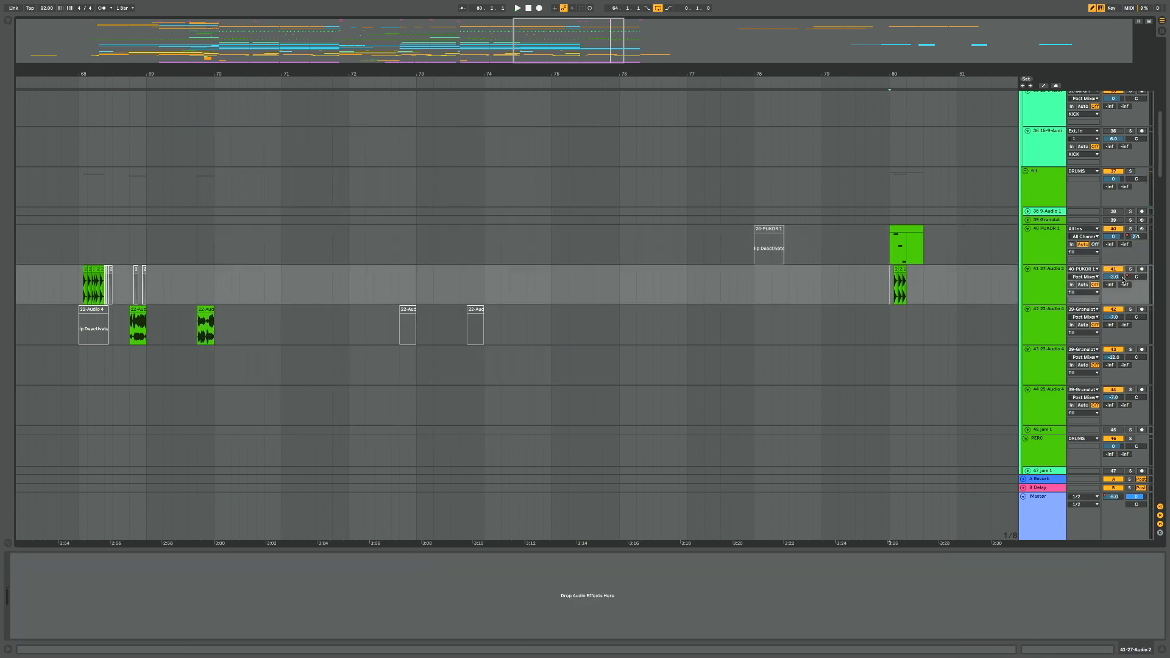
pyautogui.click(1131, 268)
pyautogui.press('space')
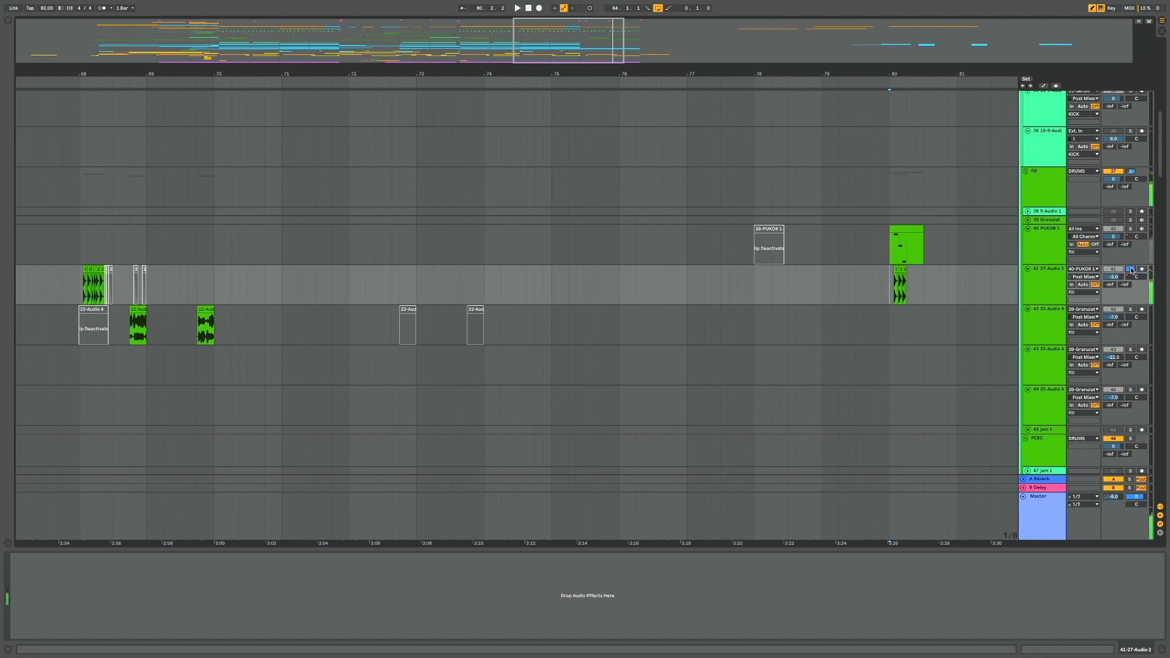
pyautogui.hscroll(-3, 147, 311)
pyautogui.hscroll(-10, 147, 311)
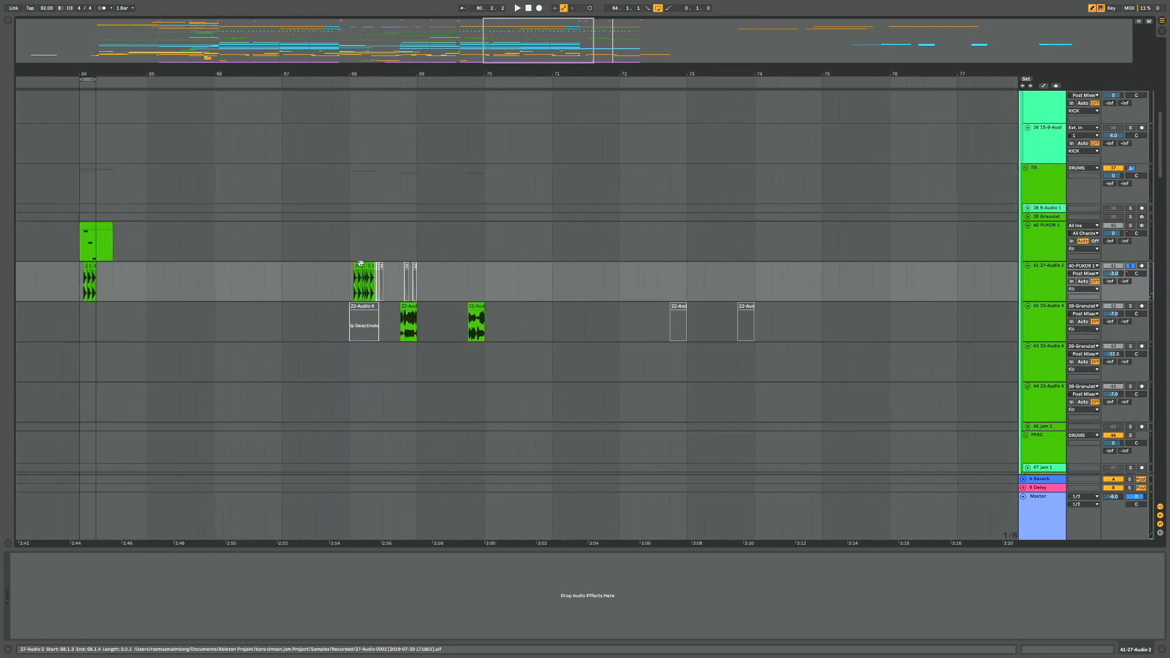
pyautogui.click(80, 285)
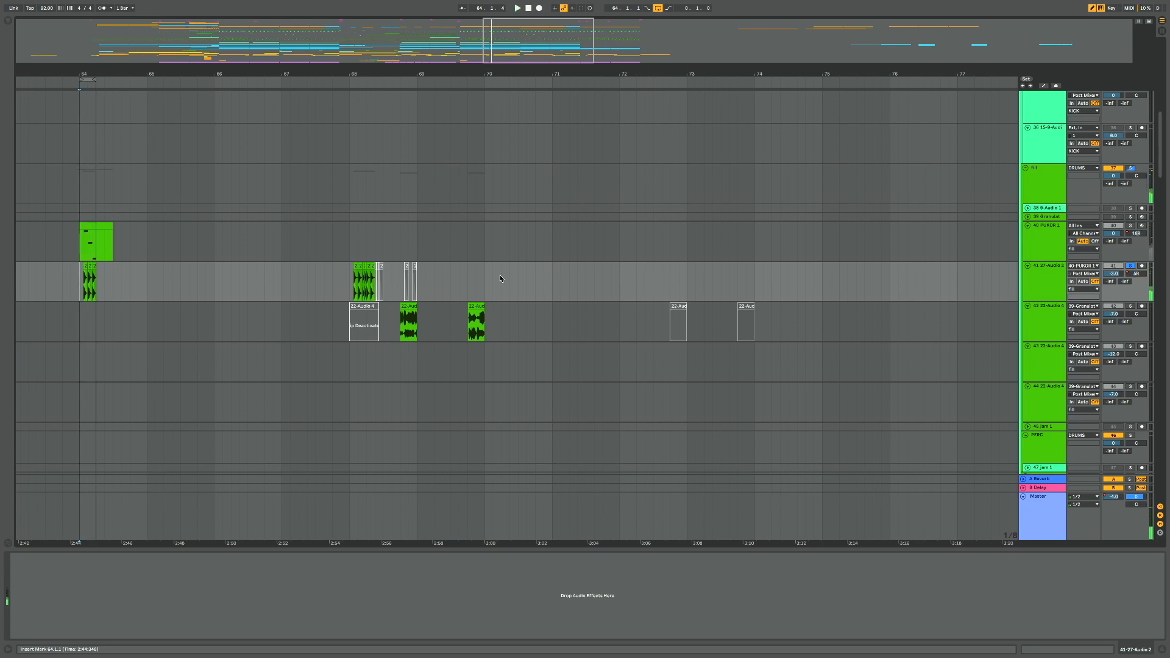
# Play track 41's earlier clips from 56.3.3
pyautogui.hscroll(-20, 500, 276)
pyautogui.click(333, 287)
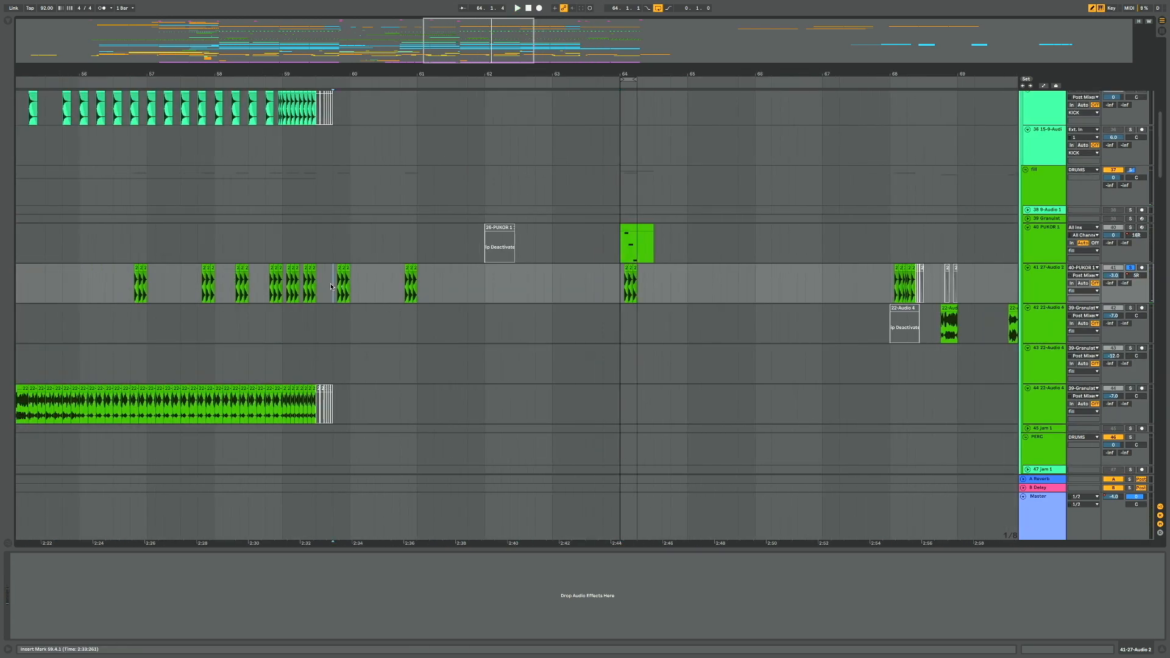
pyautogui.click(125, 290)
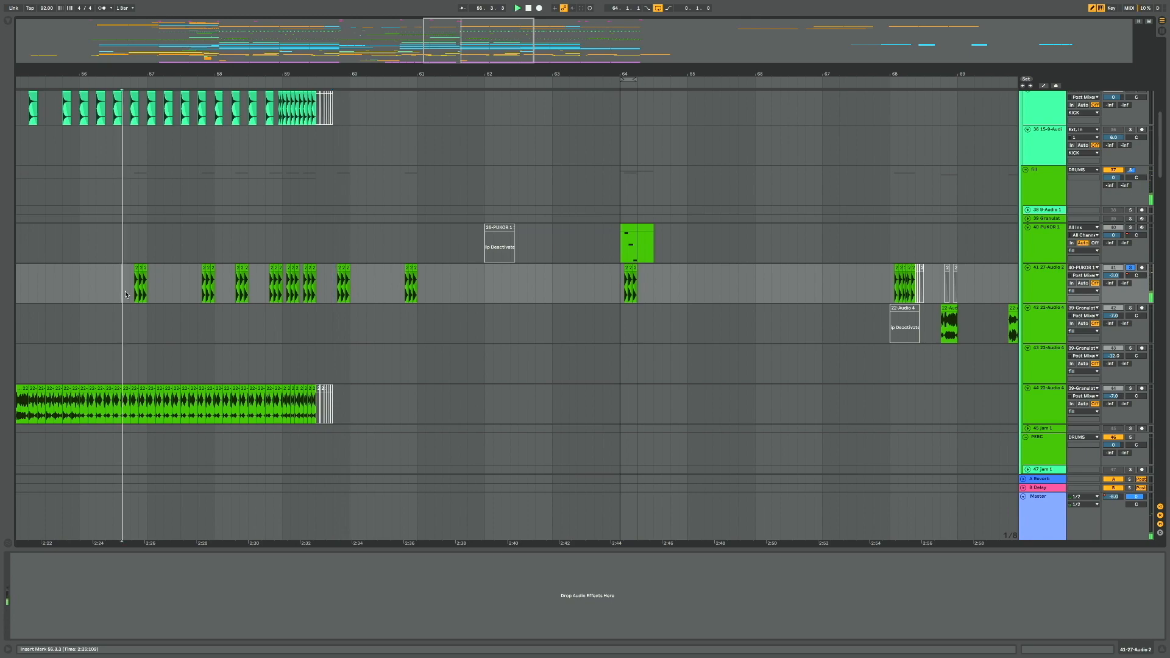
pyautogui.scroll(10, 208, 305)
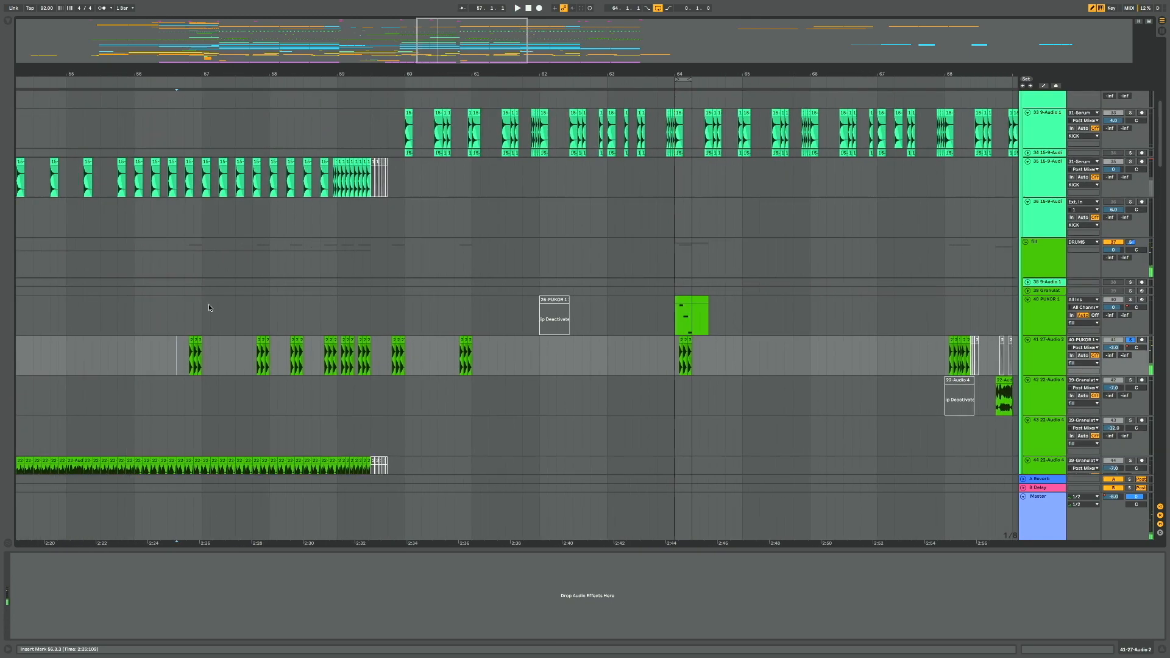
# Look through the snare, hats, synth and FX tracks to find the waveform clips at bar 26 in the sound-design group
pyautogui.scroll(-5, 208, 305)
pyautogui.scroll(-15, 502, 355)
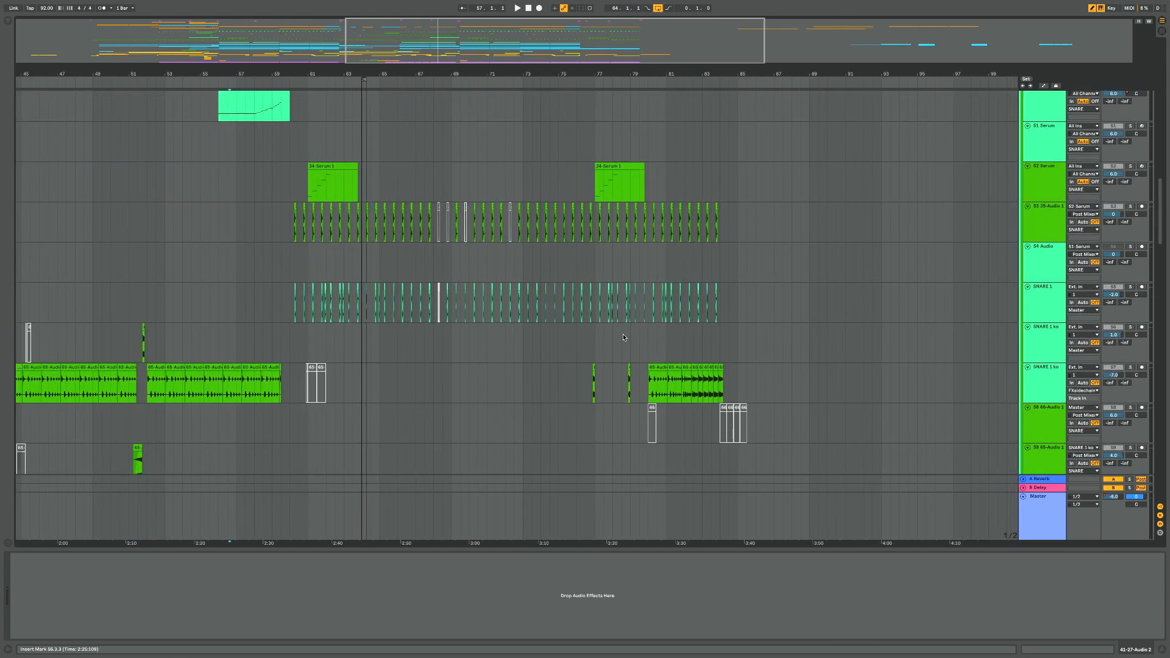
pyautogui.scroll(-15, 559, 348)
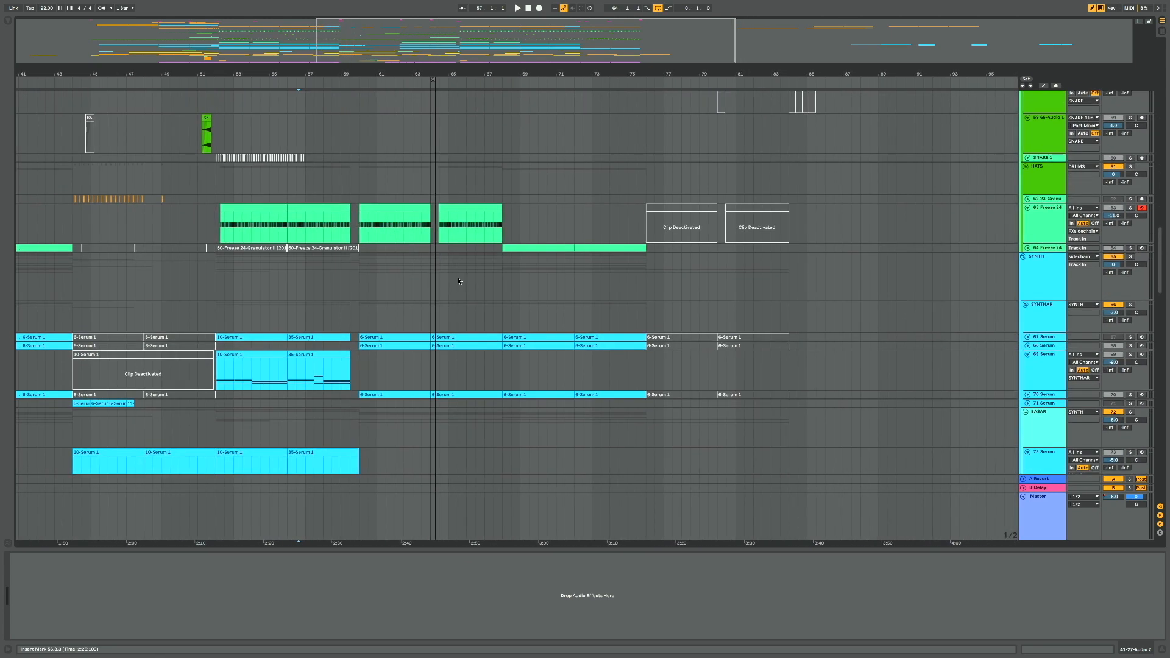
pyautogui.scroll(5, 458, 281)
pyautogui.hscroll(-5, 458, 281)
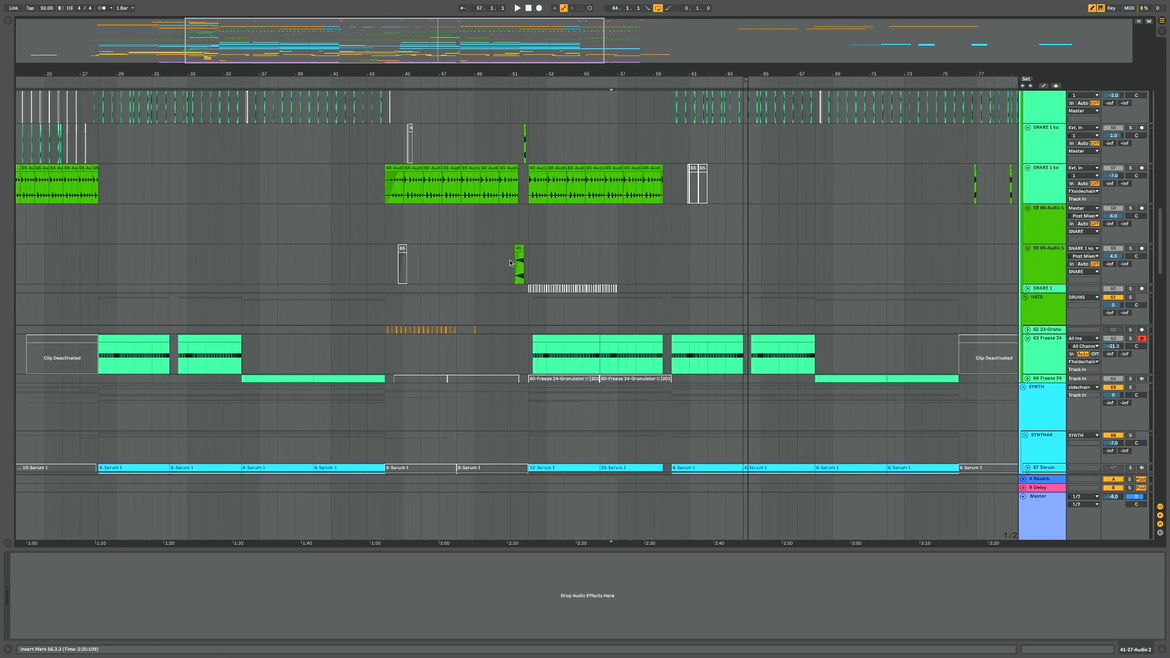
pyautogui.scroll(5, 514, 259)
pyautogui.click(532, 250)
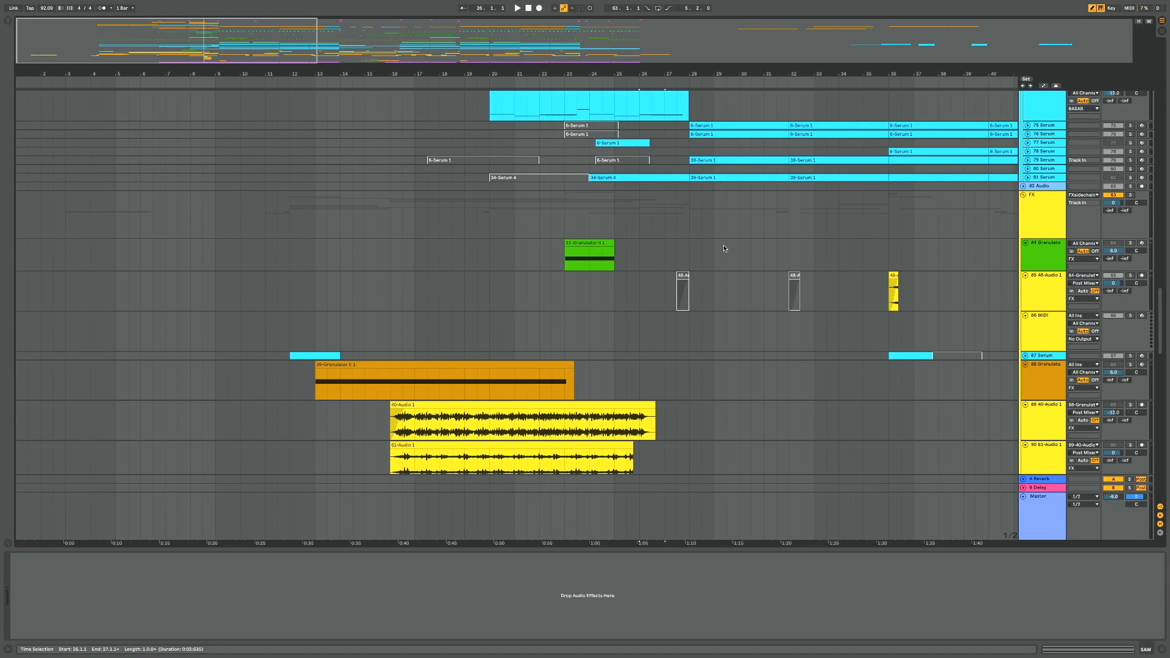
pyautogui.scroll(4, 724, 246)
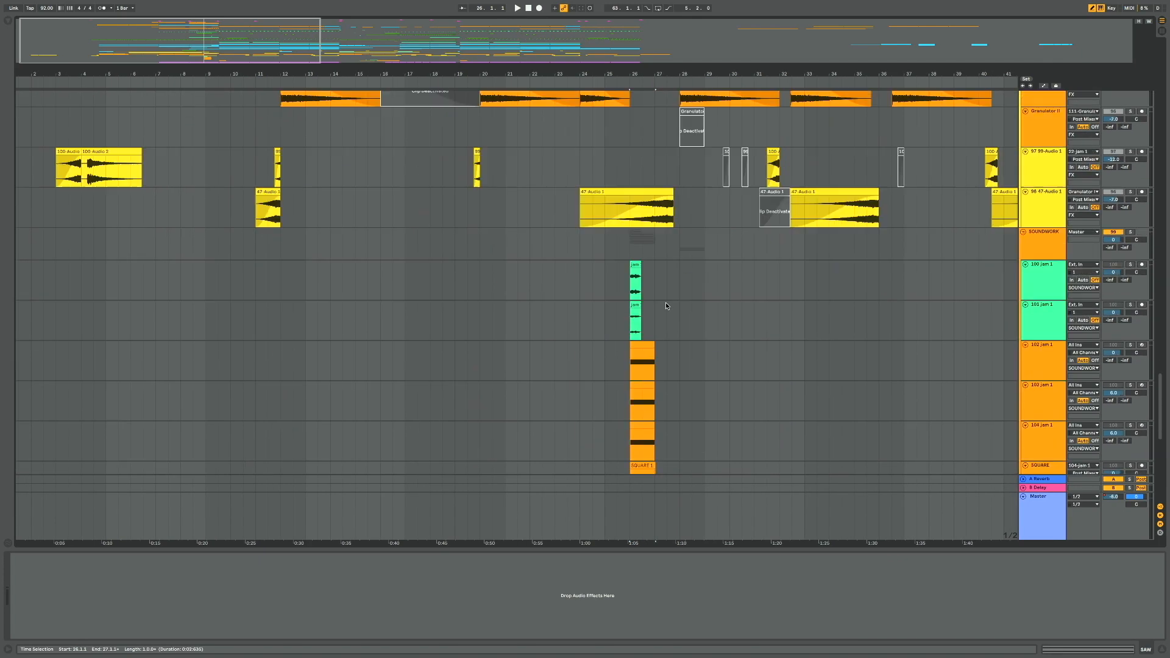
pyautogui.scroll(-5, 666, 302)
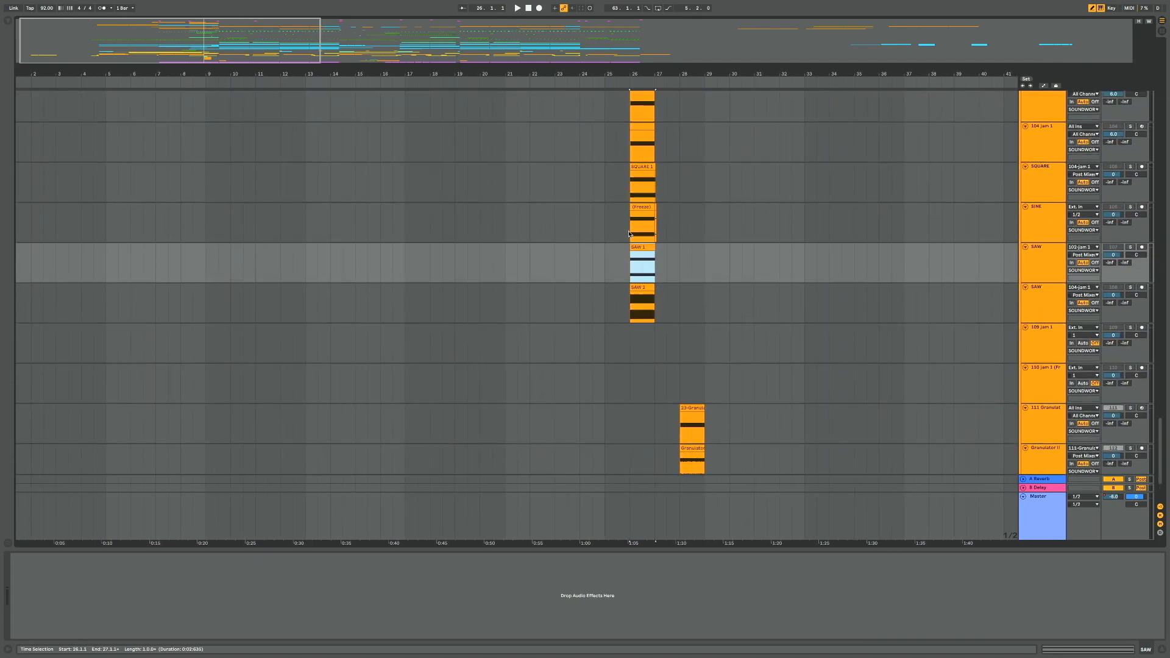
# Examine the SQUARE, SINE and SAW clips at bar 26 and the jam 1 Sampler on track 102
pyautogui.press('z')
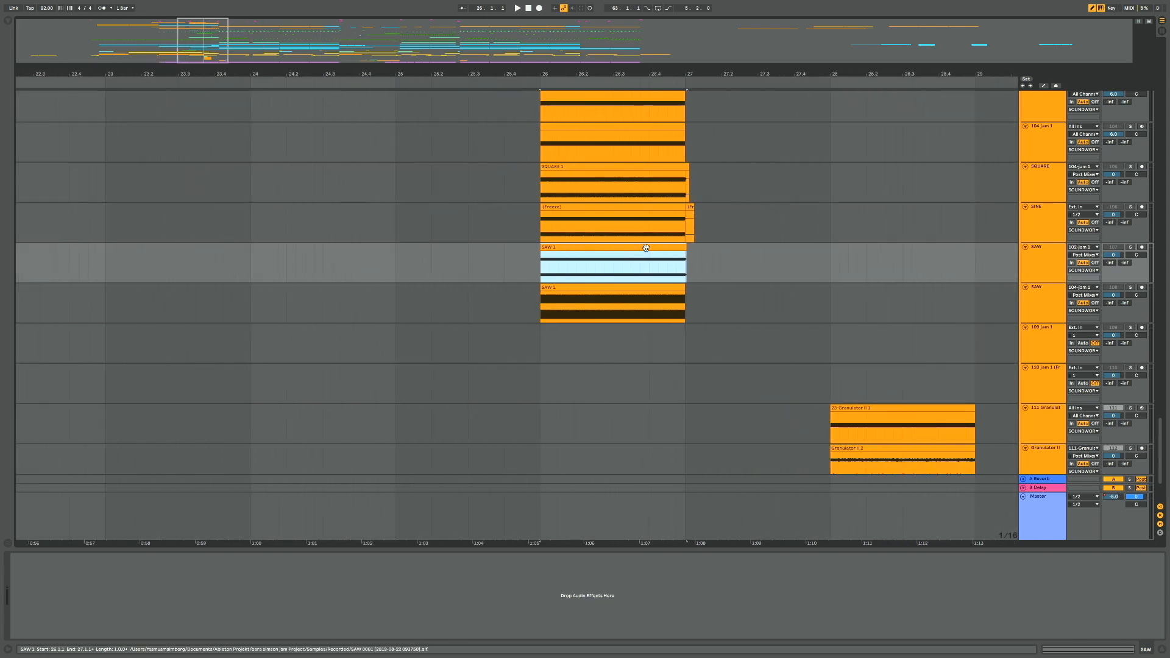
pyautogui.click(1055, 267)
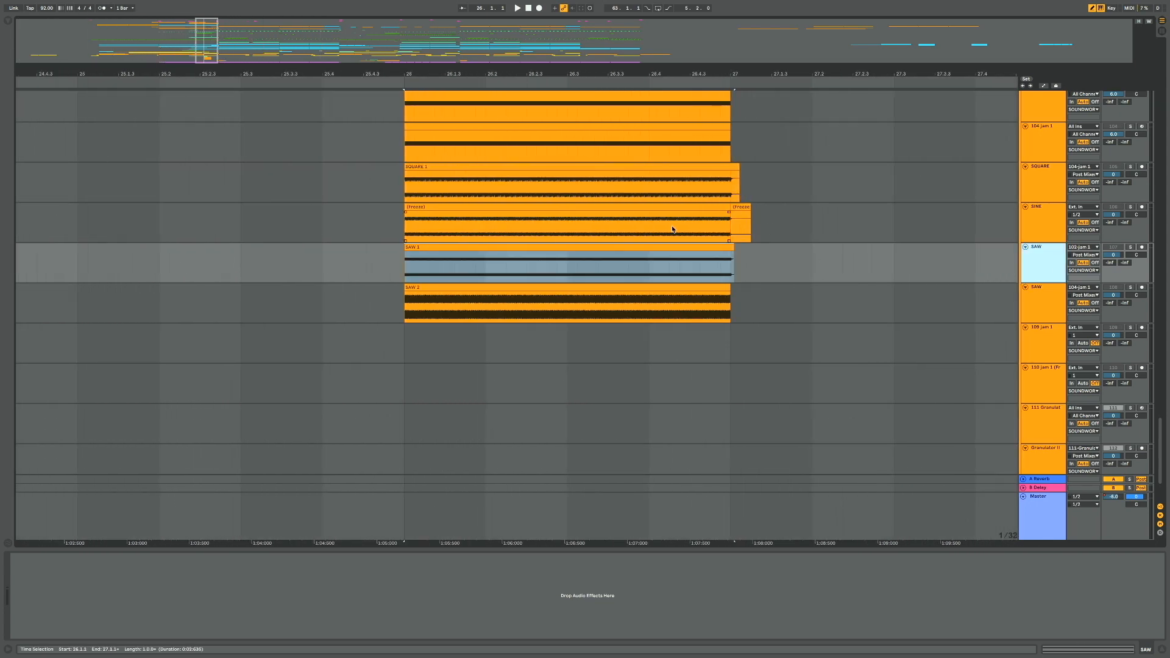
pyautogui.click(617, 248)
pyautogui.scroll(1, 621, 241)
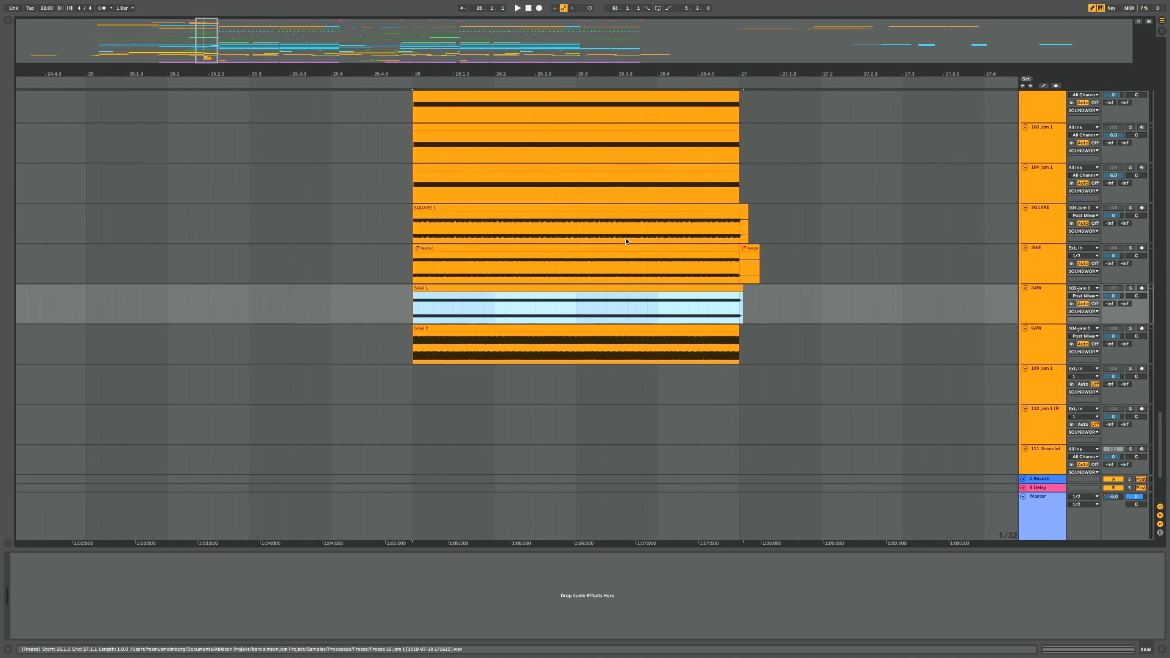
pyautogui.scroll(2, 1025, 155)
pyautogui.click(1040, 140)
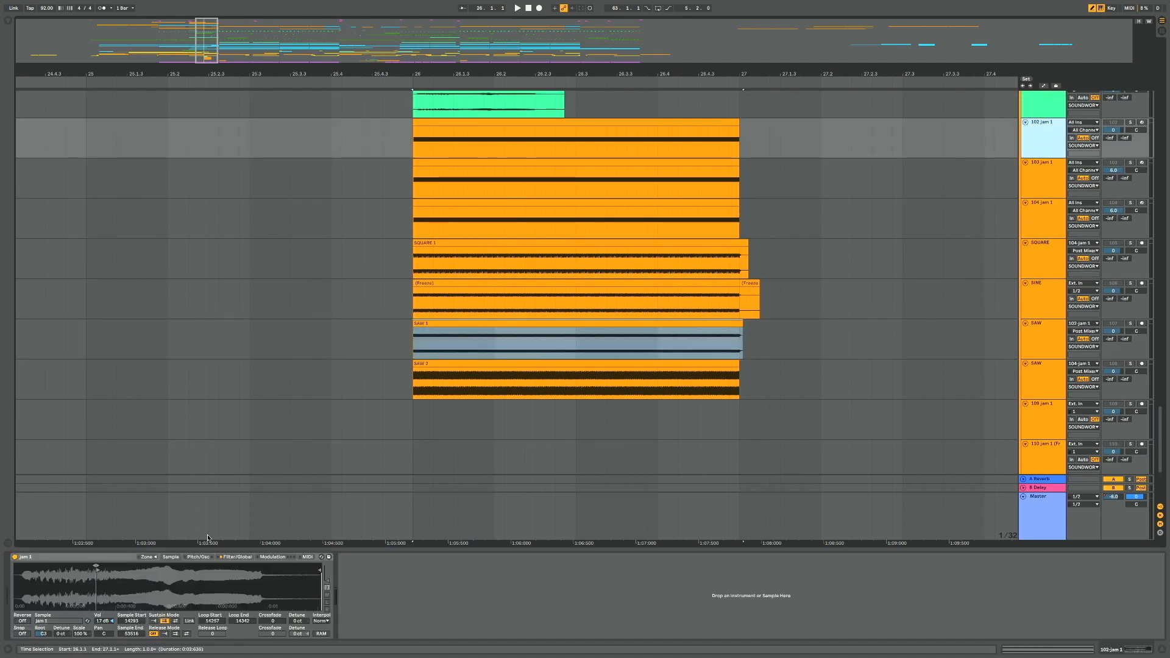
# Find track 69 Serum in the SYNTHAR group and open its Serum instrument
pyautogui.scroll(8, 399, 371)
pyautogui.scroll(-5, 398, 371)
pyautogui.scroll(20, 400, 370)
pyautogui.hscroll(-8, 416, 375)
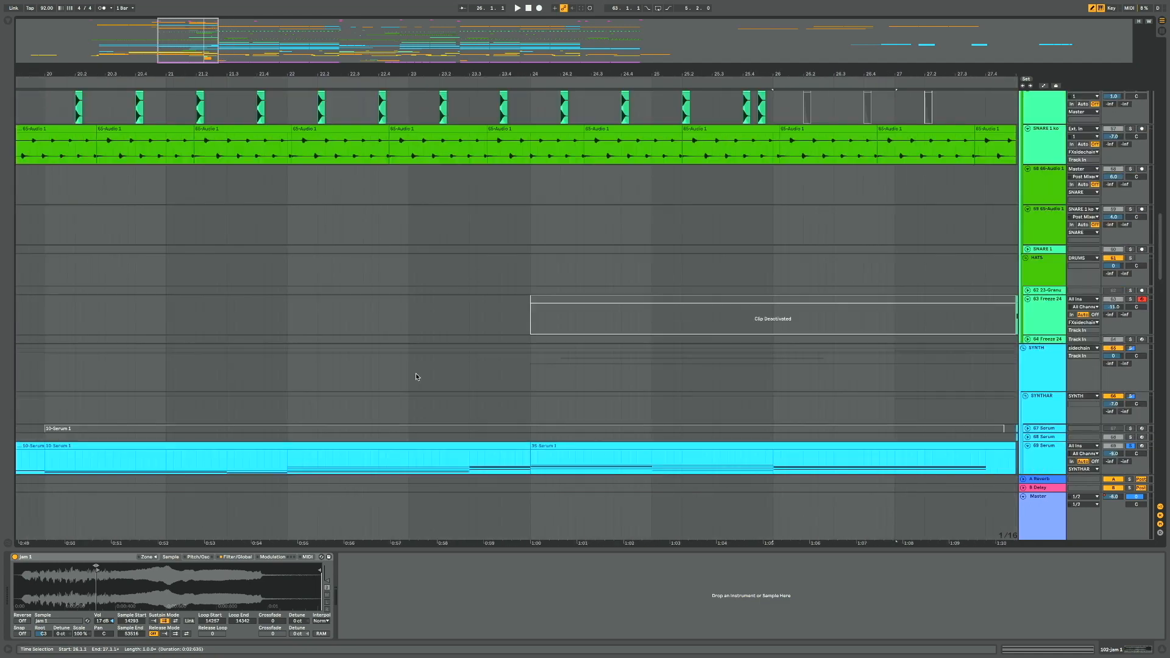
pyautogui.scroll(-8, 416, 377)
pyautogui.scroll(10, 415, 377)
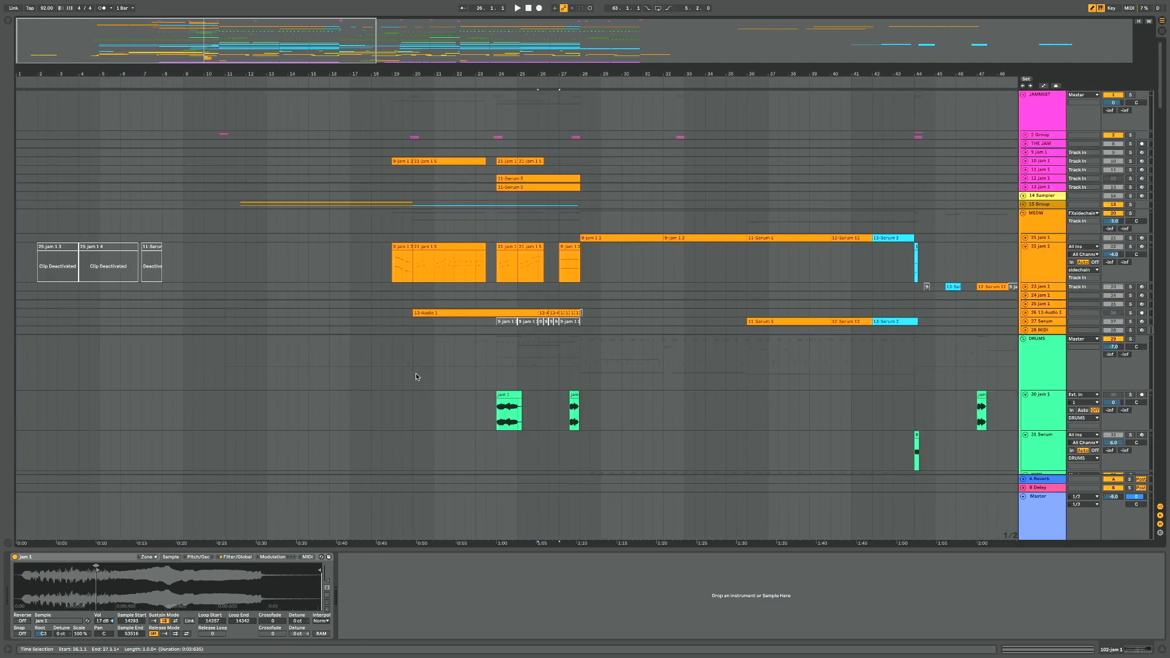
pyautogui.scroll(-10, 415, 377)
pyautogui.scroll(-10, 416, 376)
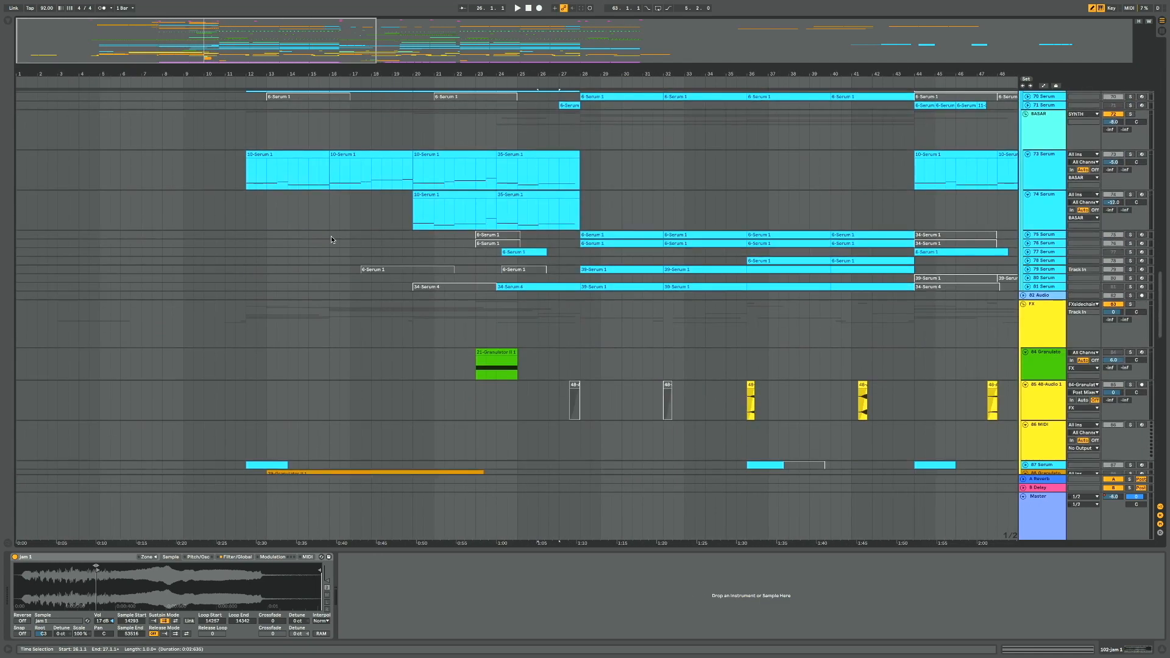
pyautogui.click(756, 244)
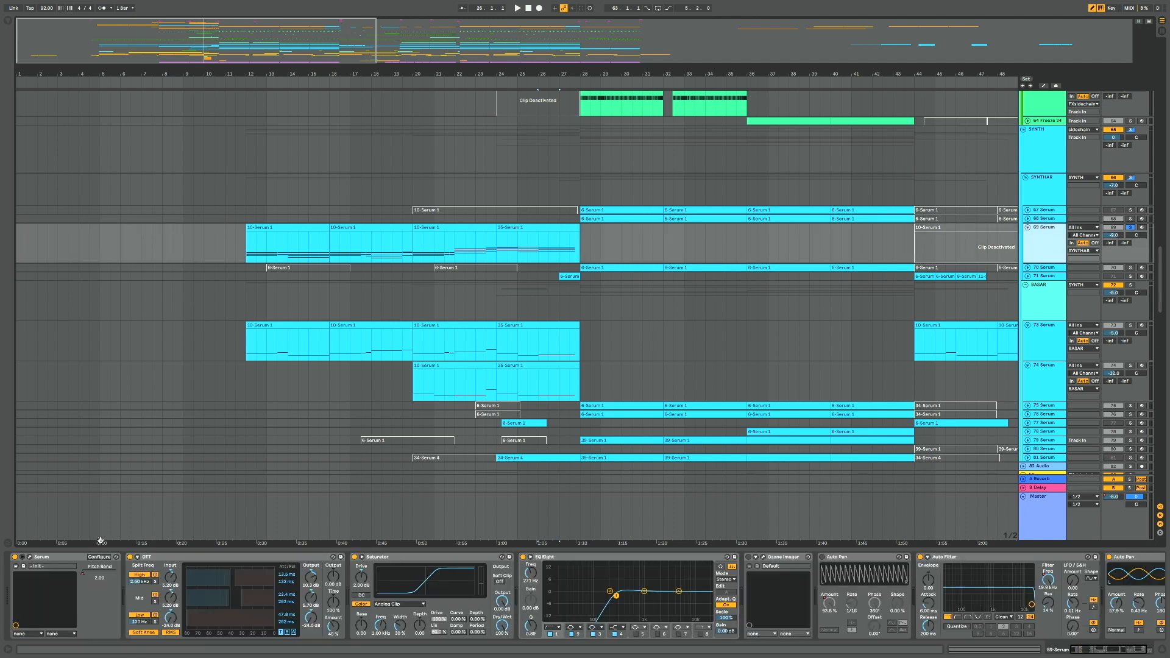
pyautogui.click(29, 558)
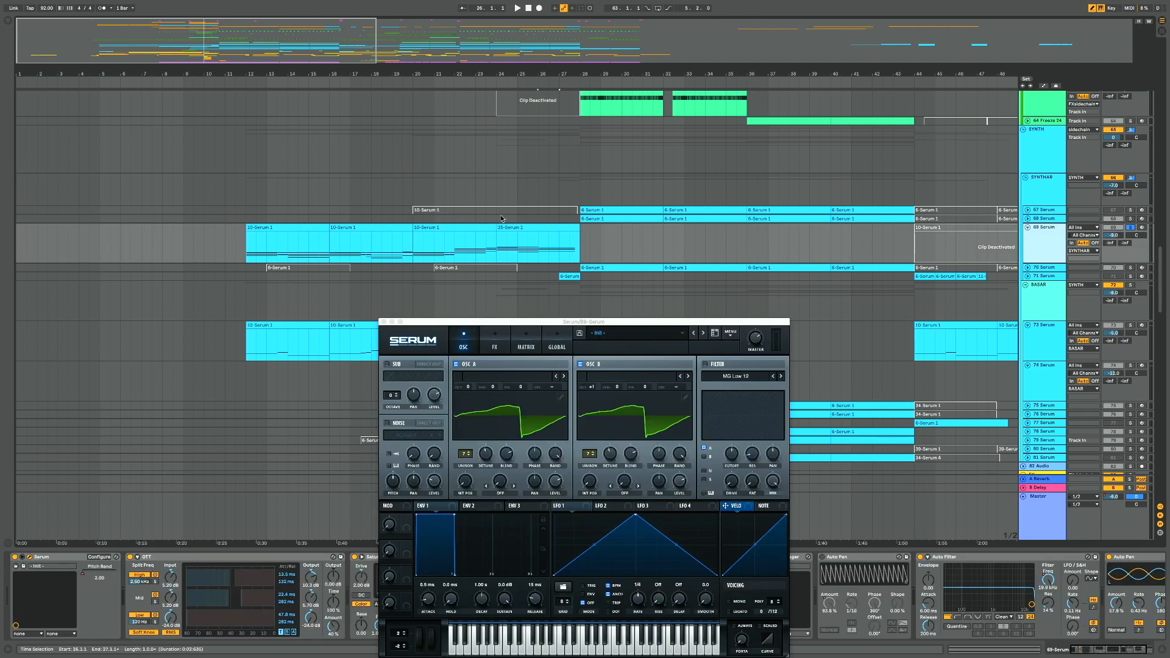
# Load the SAW 1 clip from bar 26 as the wavetable of both OSC A and OSC B in track 69's Serum
pyautogui.scroll(-10, 497, 152)
pyautogui.hscroll(3, 496, 152)
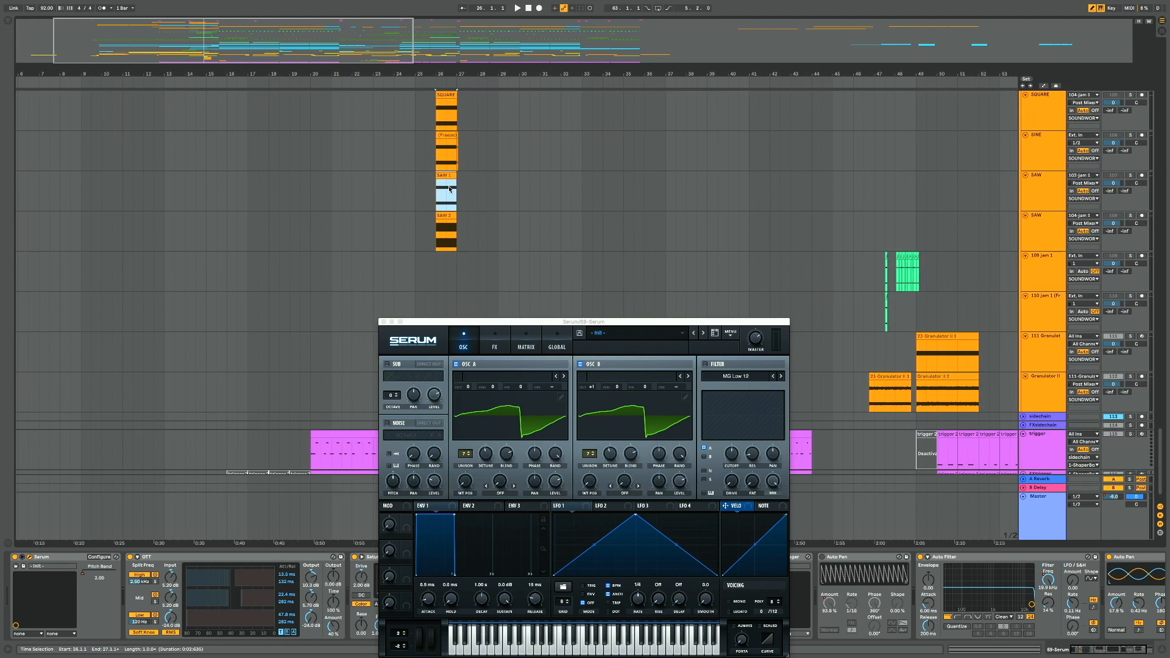
pyautogui.moveTo(450, 189); pyautogui.dragTo(494, 412)
pyautogui.moveTo(456, 183); pyautogui.dragTo(640, 412)
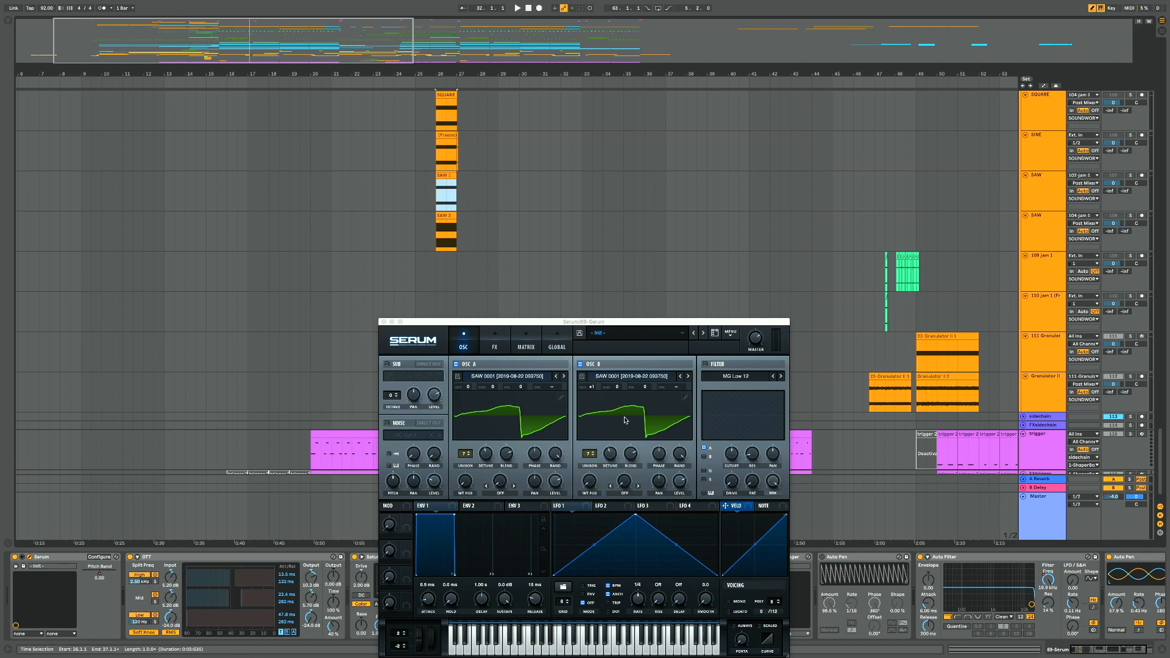
# Play the soloed track 69 Serum from bar 12 with its Serum open, and look over the track's effect chain
pyautogui.scroll(15, 236, 284)
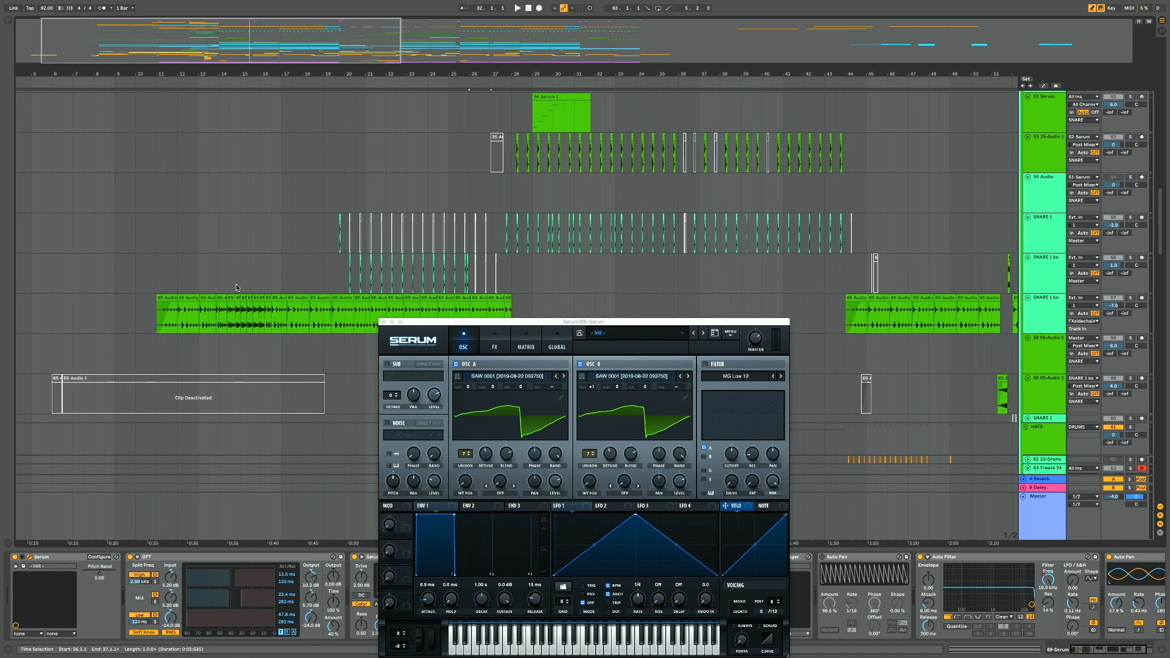
pyautogui.scroll(5, 226, 239)
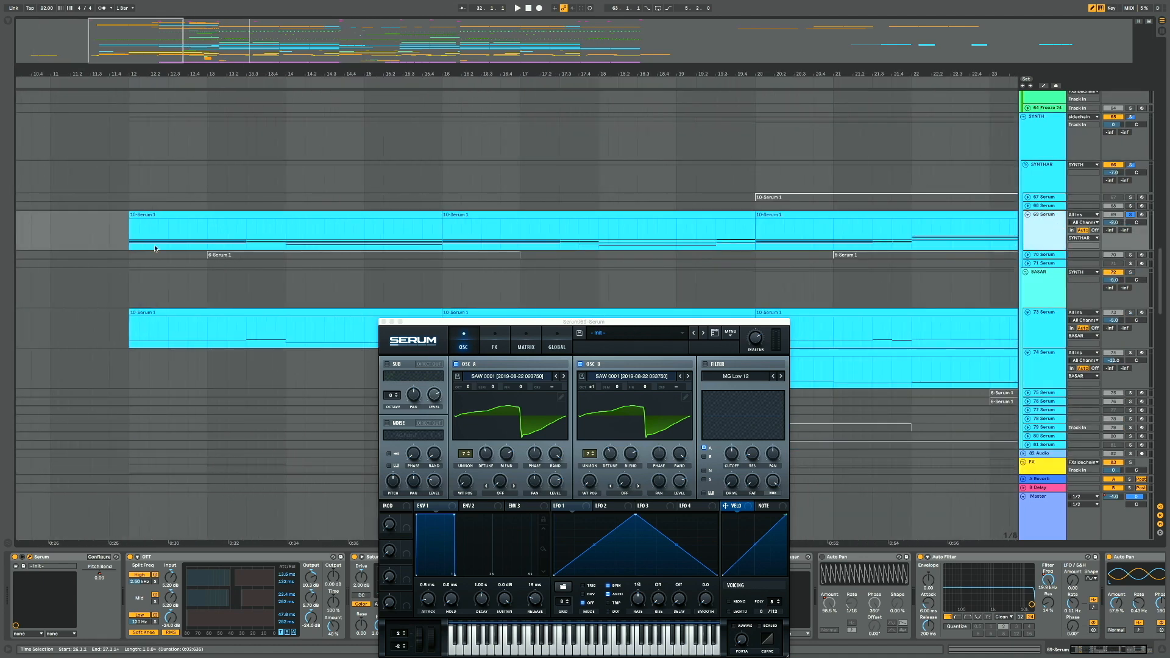
pyautogui.click(124, 236)
pyautogui.press('space')
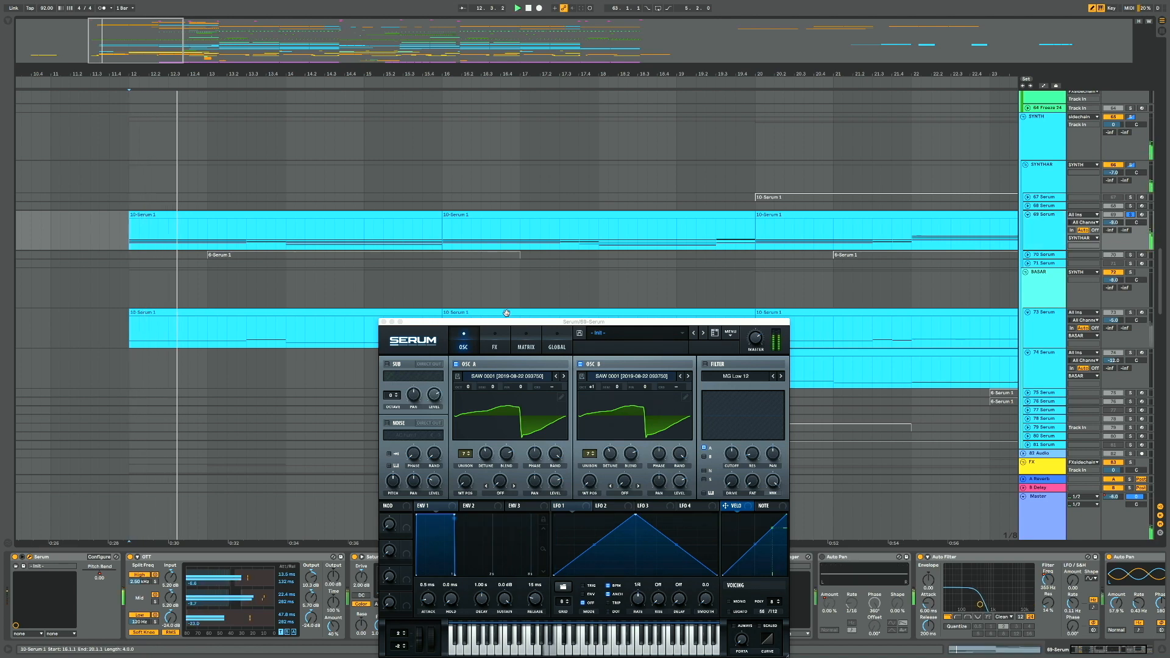
pyautogui.moveTo(507, 317); pyautogui.dragTo(451, 137)
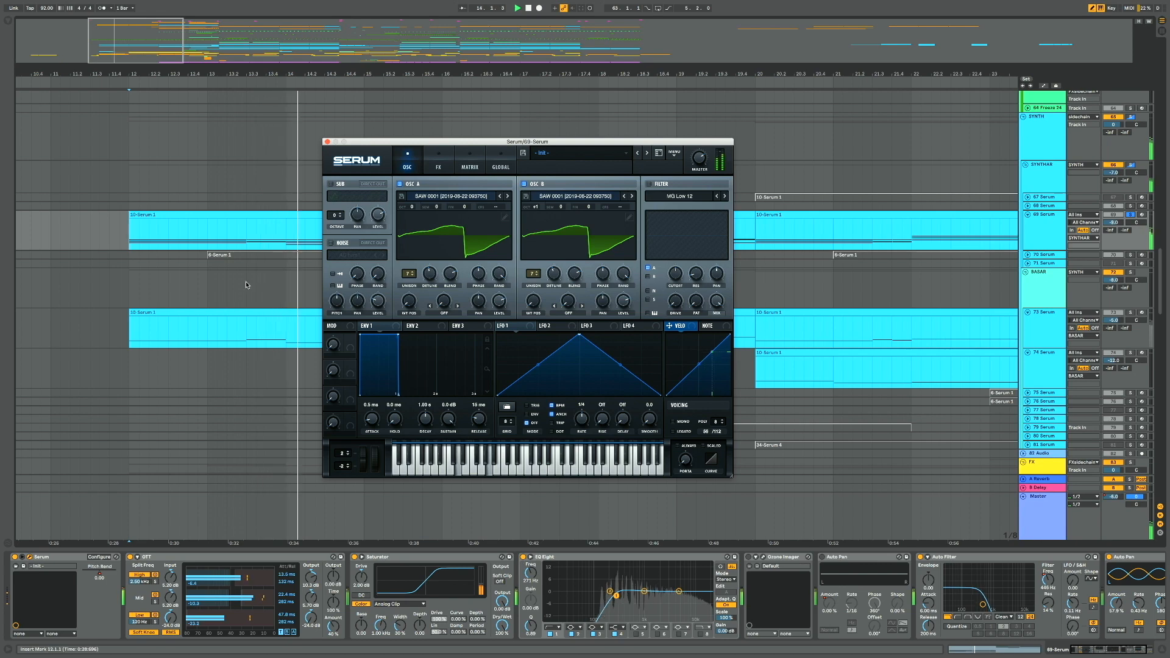
pyautogui.hscroll(5, 276, 195)
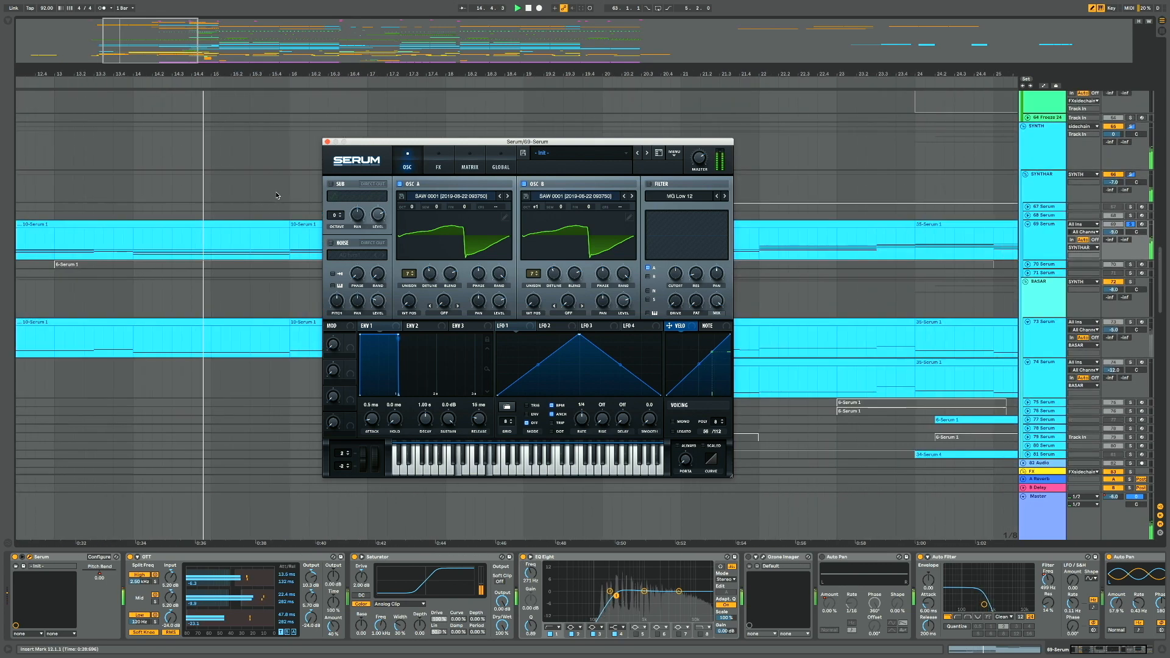
pyautogui.moveTo(354, 145); pyautogui.dragTo(443, 209)
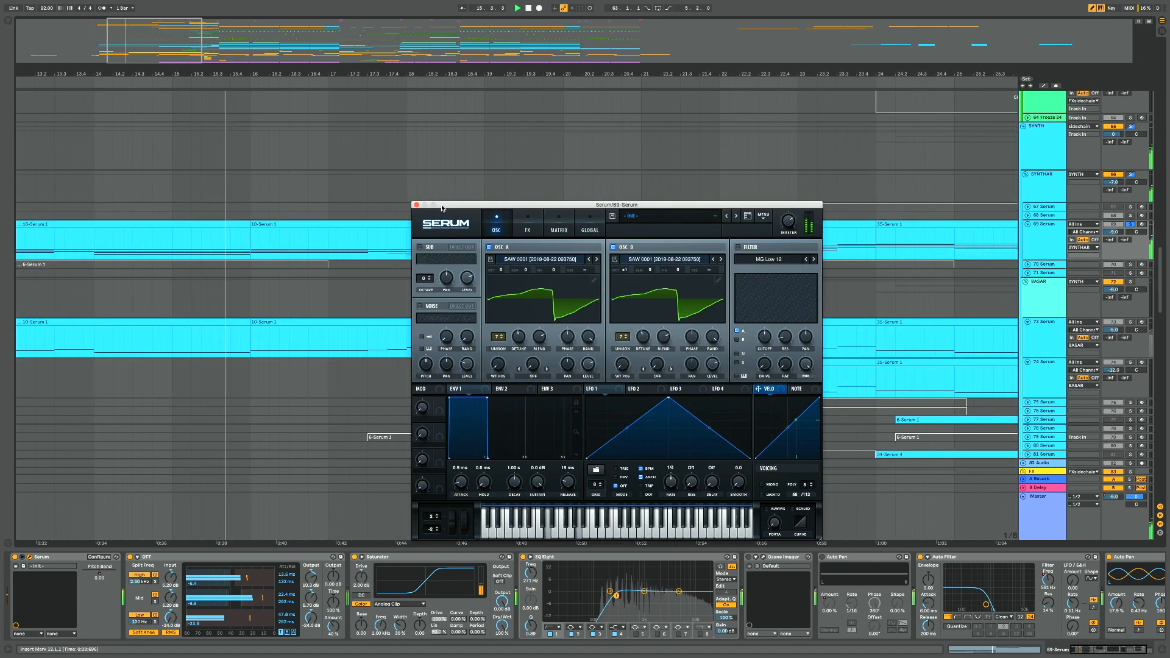
pyautogui.press('space')
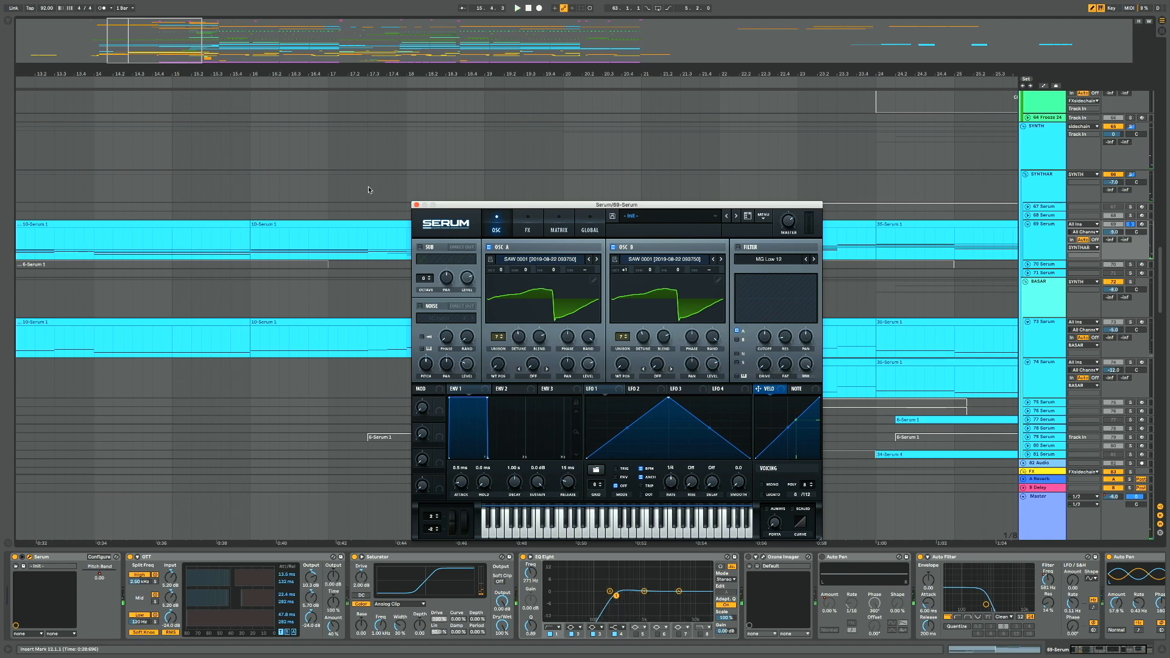
pyautogui.hscroll(3, 939, 613)
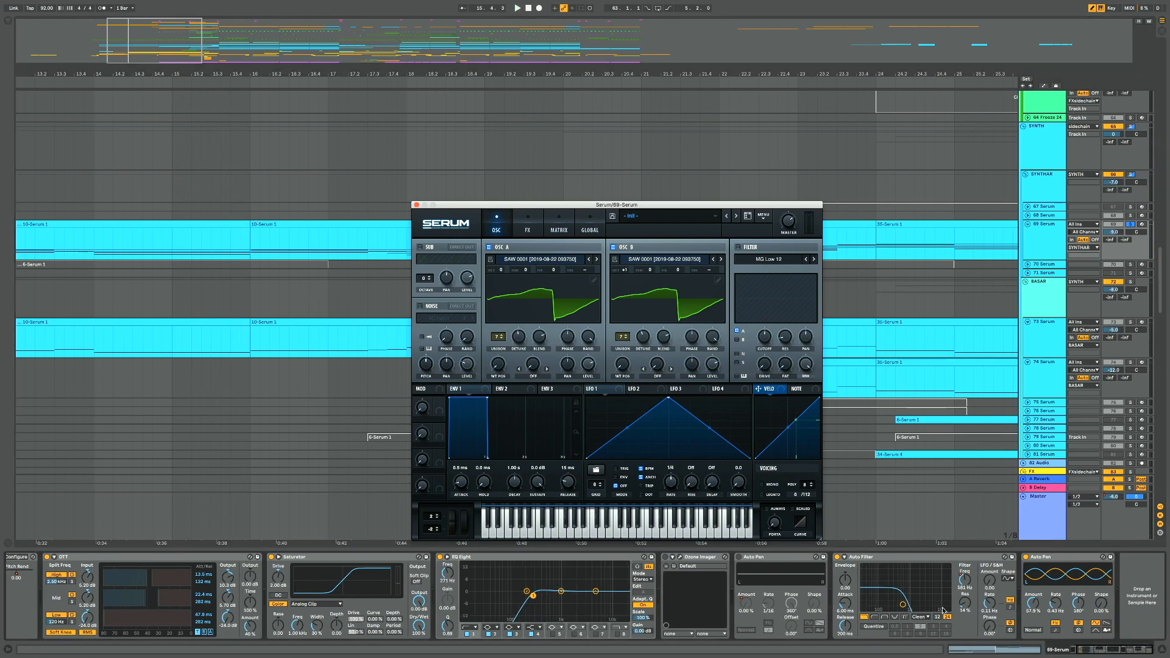
pyautogui.hscroll(-3, 277, 375)
# Solo track 73 Serum in the BASAR group, play it from bar 12 and open its Serum instrument
pyautogui.click(48, 307)
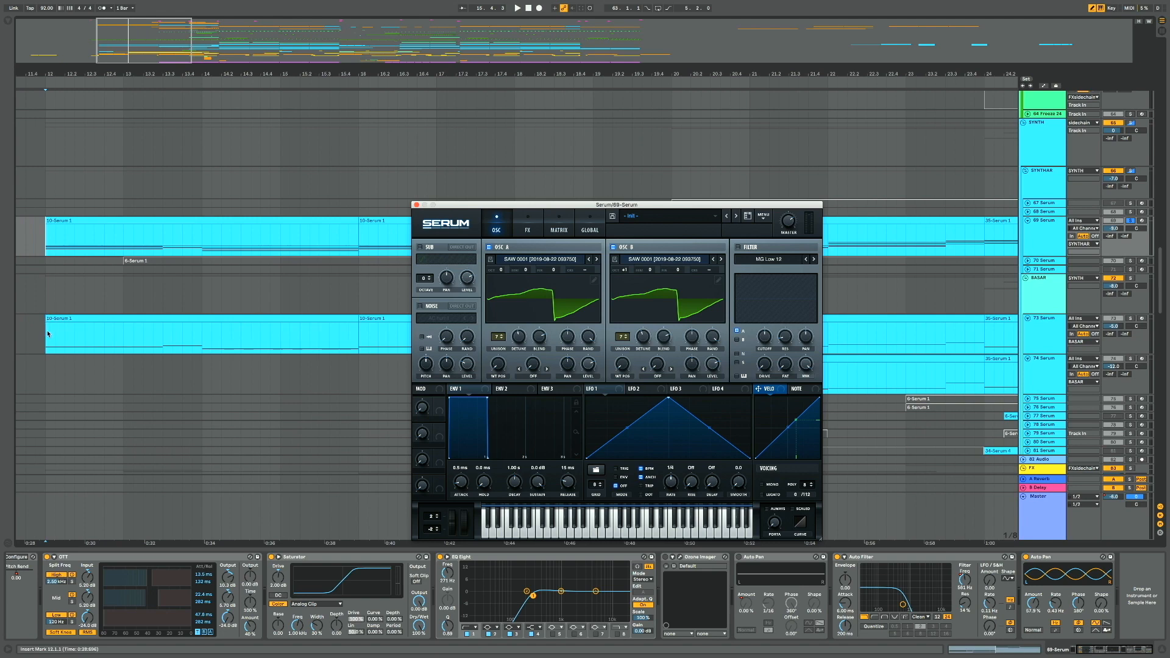
pyautogui.click(47, 333)
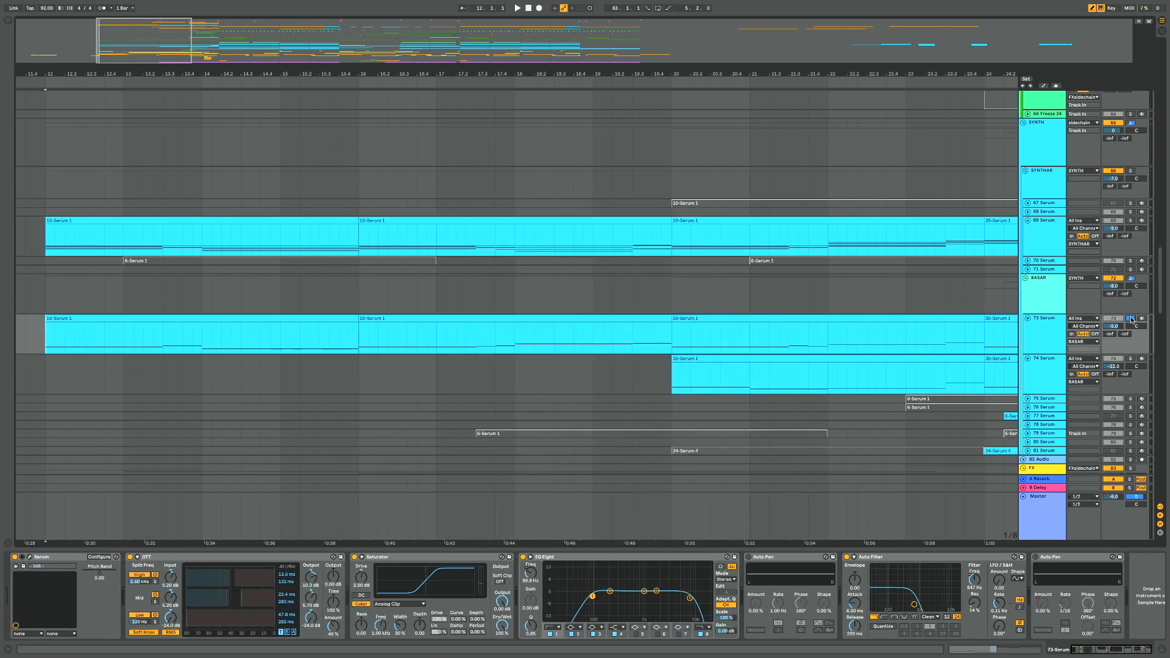
pyautogui.press('space')
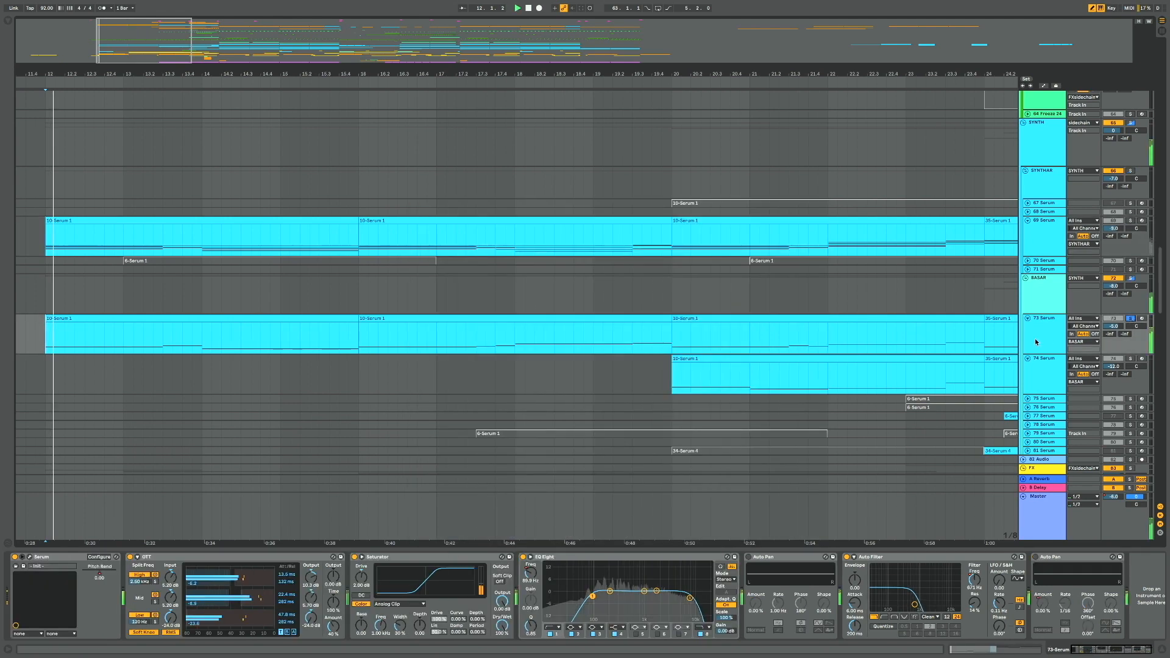
pyautogui.click(29, 557)
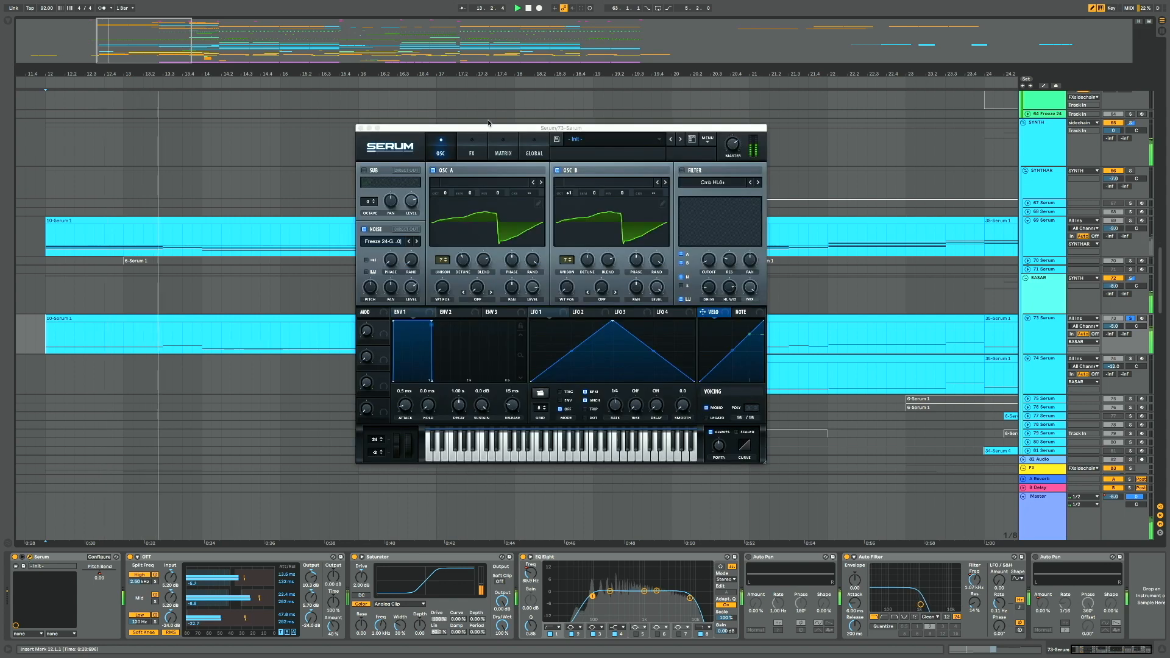
pyautogui.moveTo(500, 136); pyautogui.dragTo(659, 258)
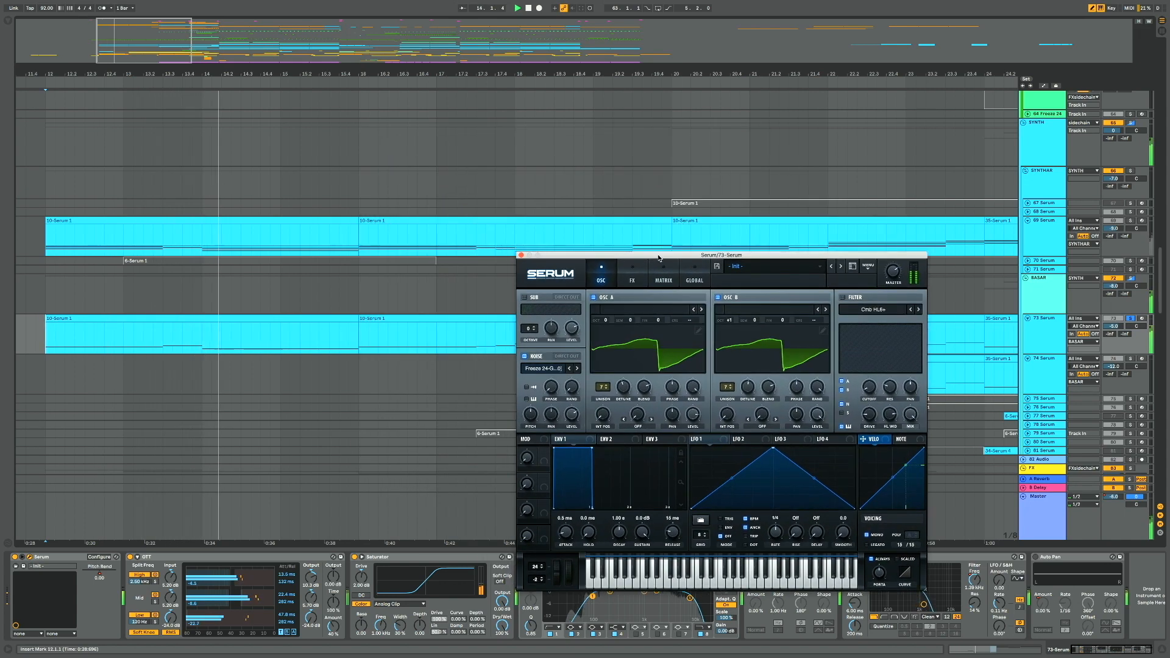
# Examine the Hyper/Dimension and Distortion effects and the oscillator and noise settings in track 73's Serum, and close the instrument
pyautogui.click(644, 281)
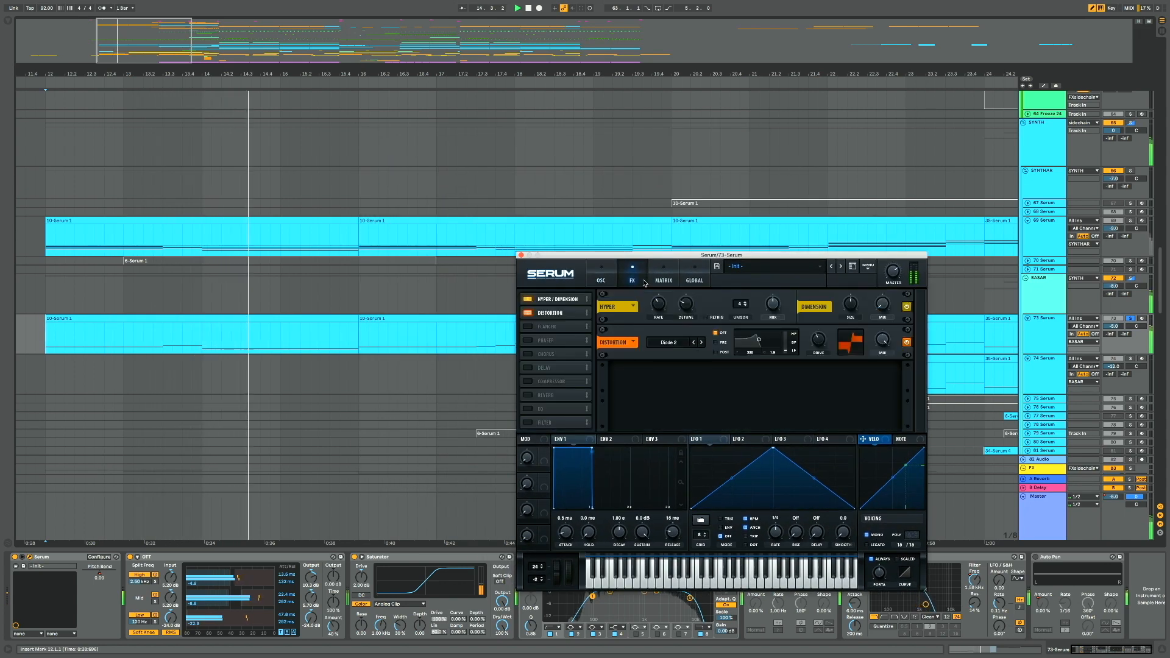
pyautogui.click(601, 279)
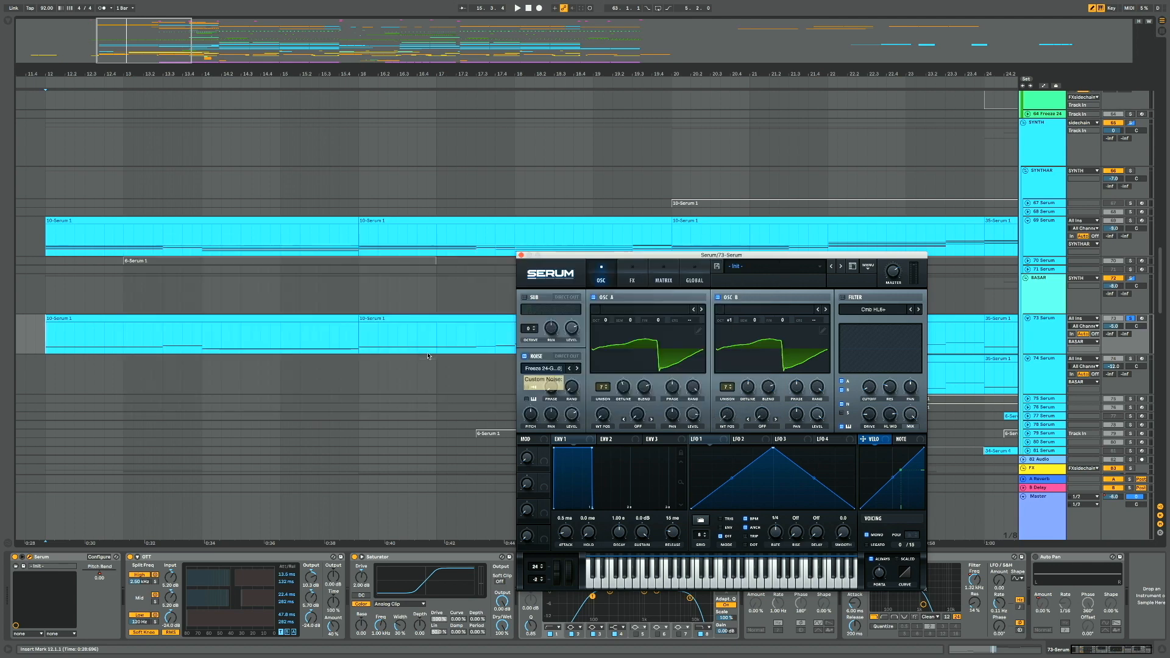
pyautogui.hscroll(5, 420, 351)
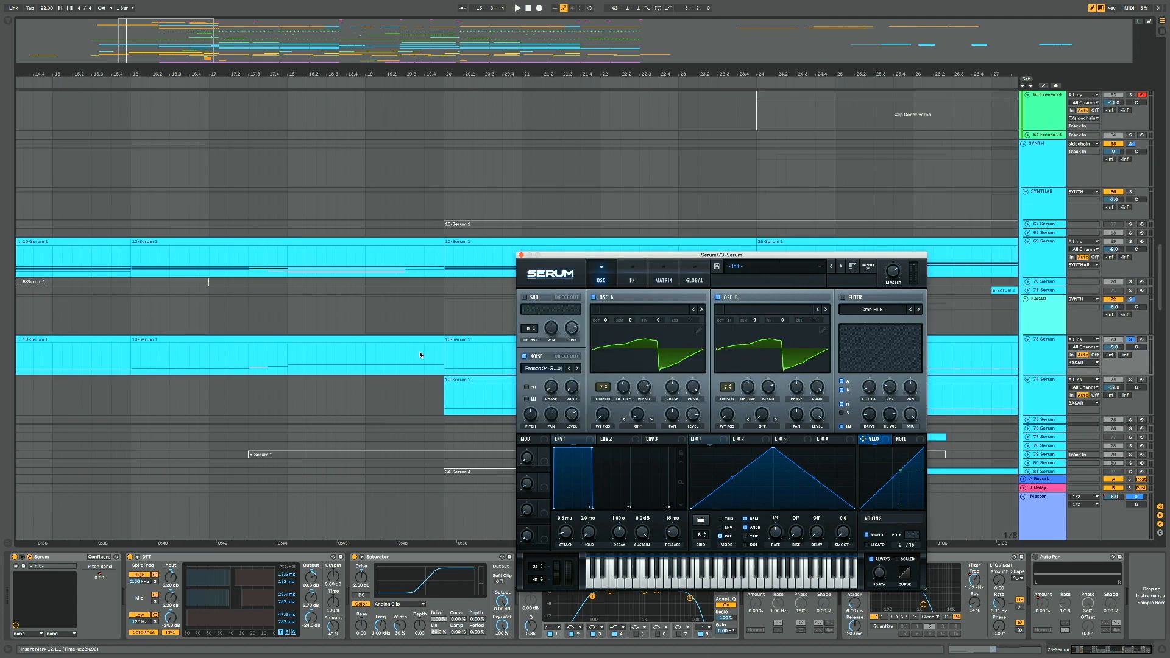
pyautogui.click(520, 255)
# Find bar 20 in the SYNTHAR group's track 69 Serum and play the soloed Serum layers from there
pyautogui.scroll(-10, 437, 260)
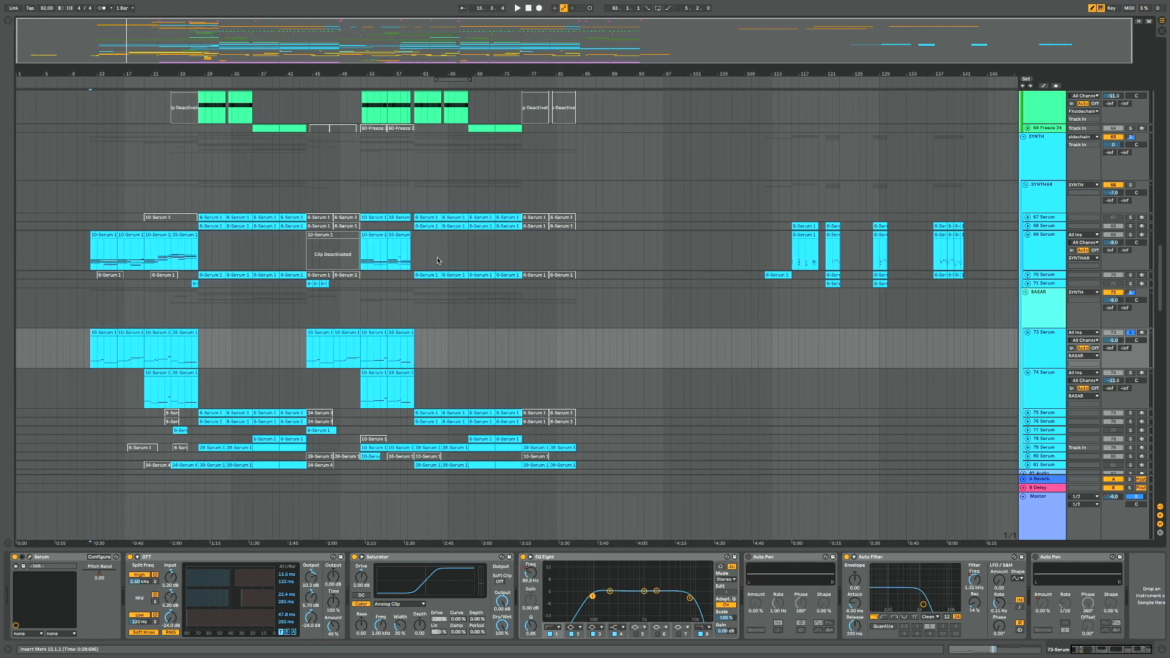
pyautogui.scroll(4, 437, 260)
pyautogui.hscroll(-9, 237, 272)
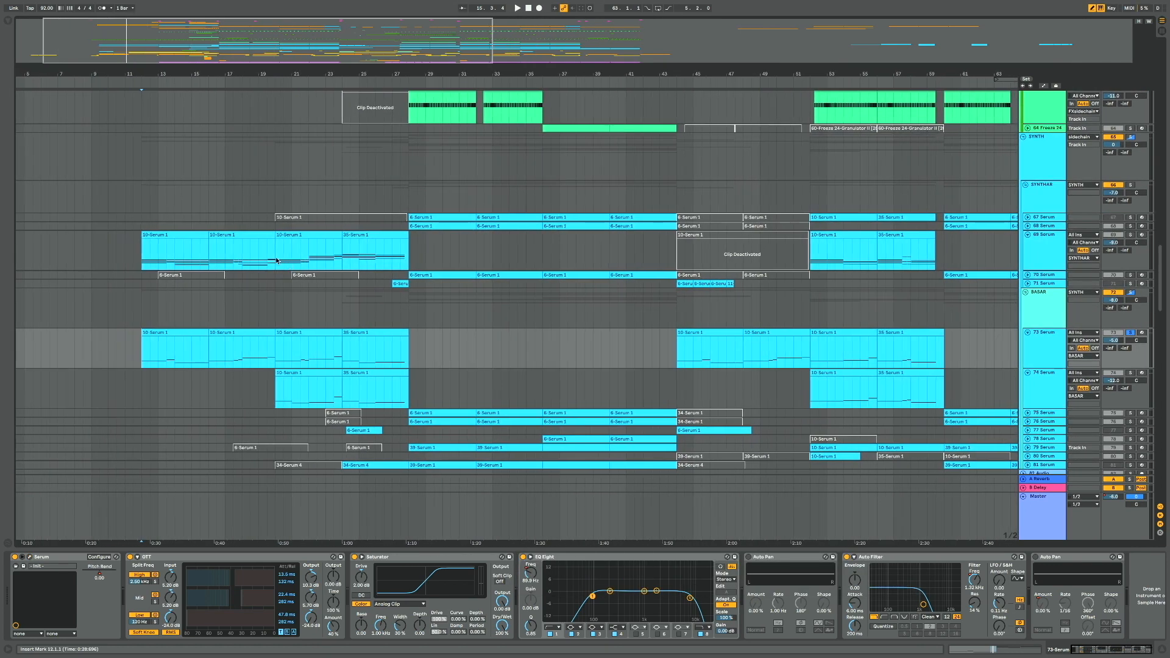
pyautogui.click(277, 260)
pyautogui.press('space')
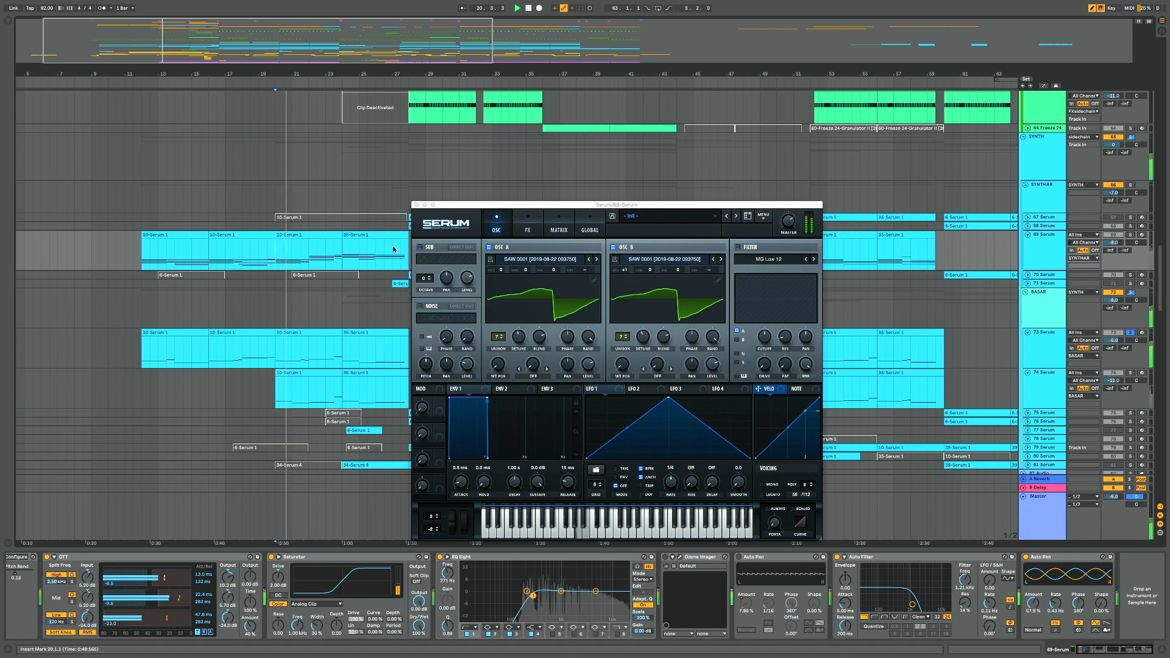
# Solo track 74 Serum in the BASAR group and open its Serum instrument, closing track 69's Serum
pyautogui.click(417, 205)
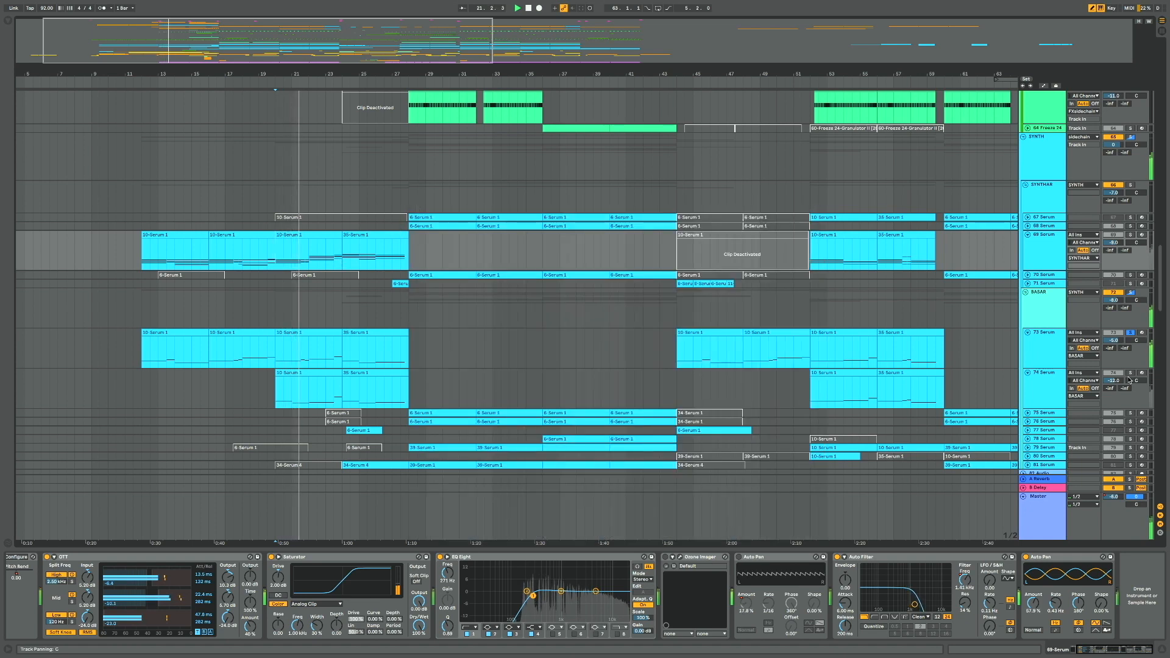
pyautogui.click(1131, 373)
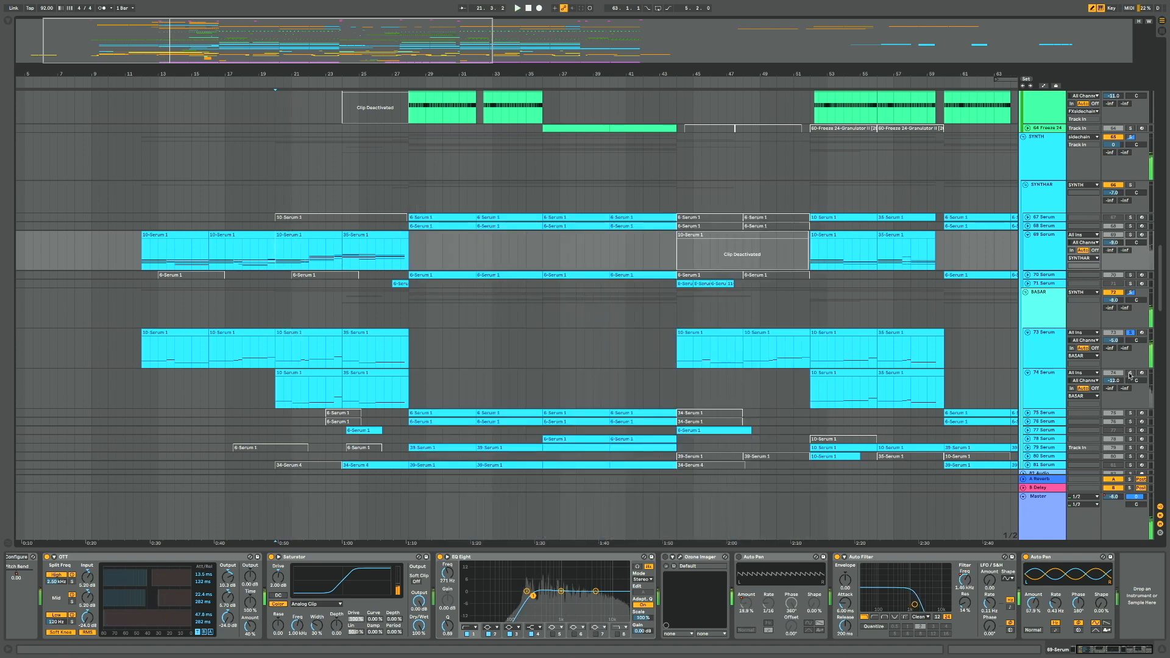
pyautogui.click(290, 407)
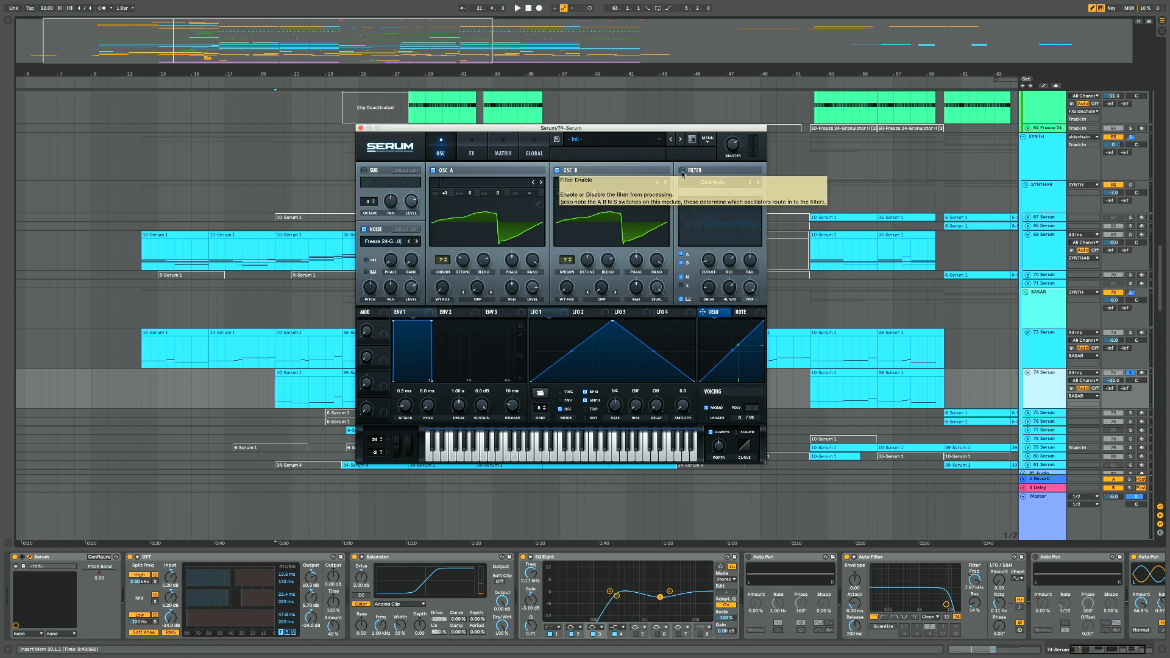
# Enable the filter in track 74's Serum while playing the track from bar 20
pyautogui.click(682, 171)
pyautogui.press('space')
pyautogui.click(682, 173)
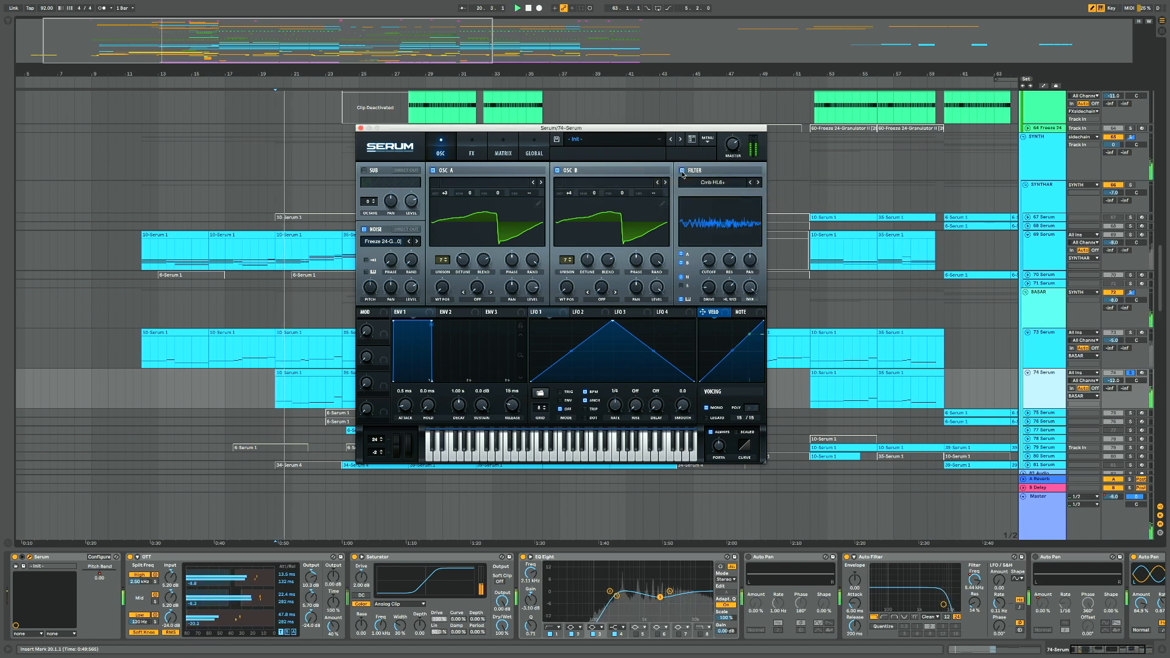
# Close the synth window of track 74 Serum, take the track out of solo and stop playback
pyautogui.click(360, 128)
pyautogui.click(1131, 373)
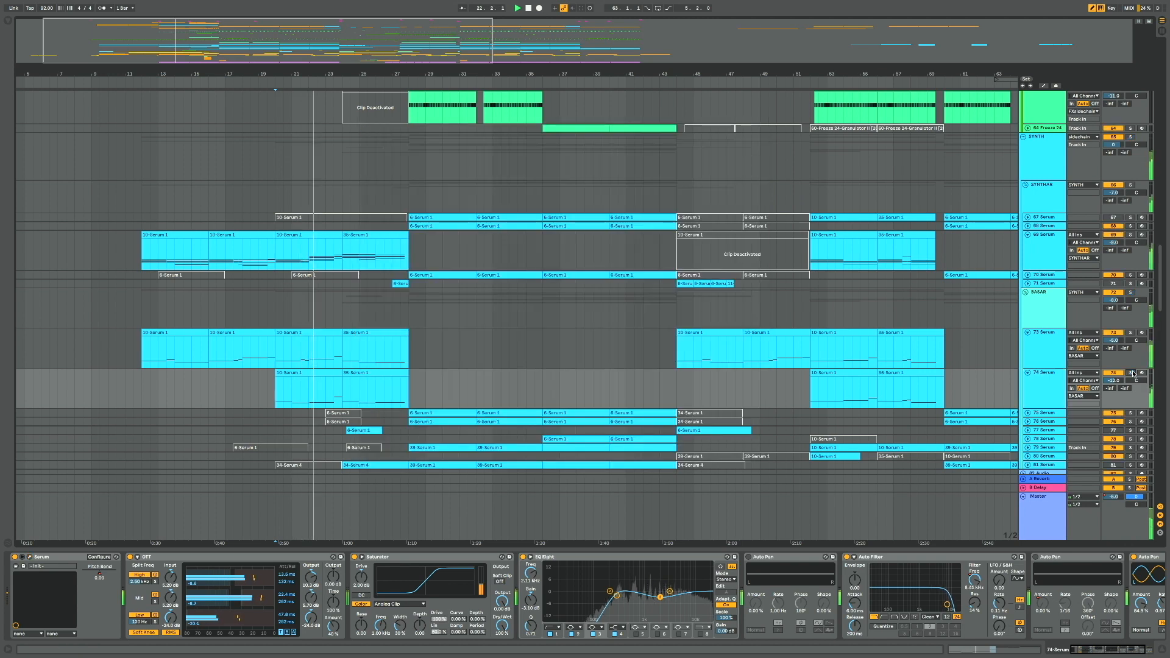
pyautogui.click(402, 294)
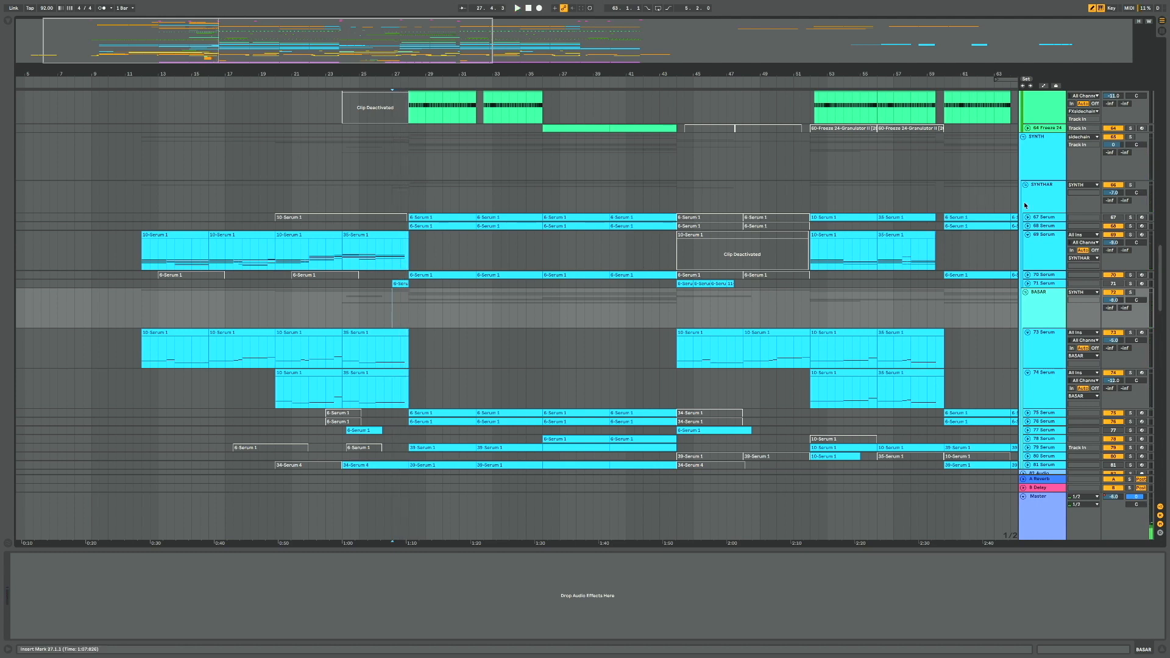
# Solo the SYNTHAR group and play it from bar 28
pyautogui.click(1131, 186)
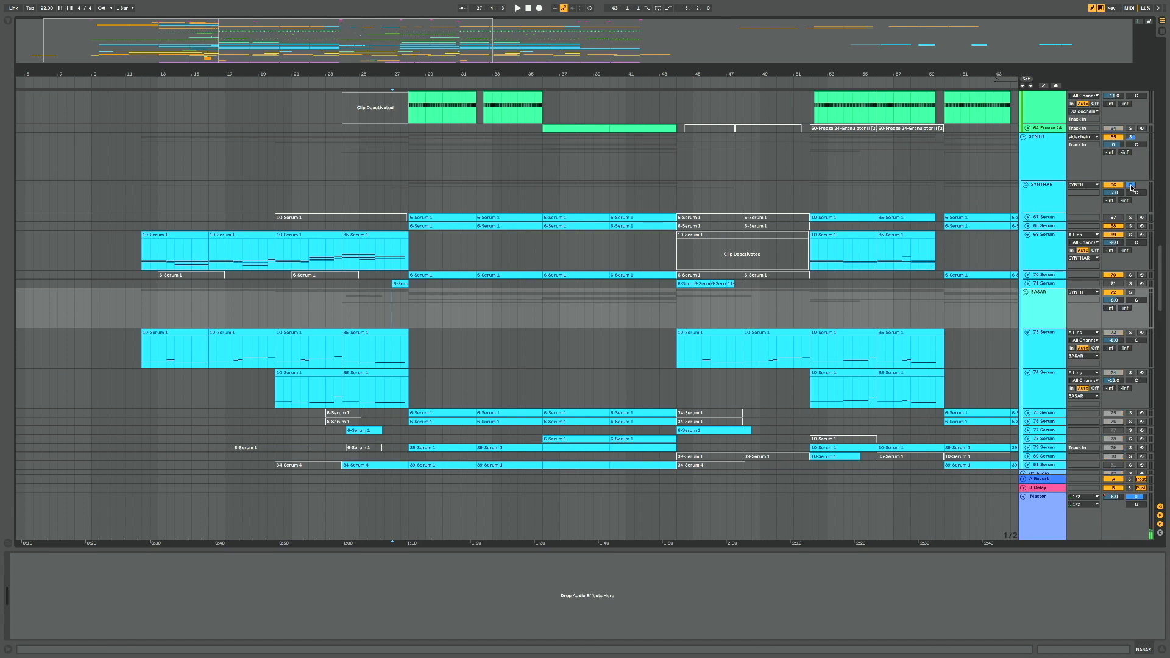
pyautogui.click(412, 197)
pyautogui.press('space')
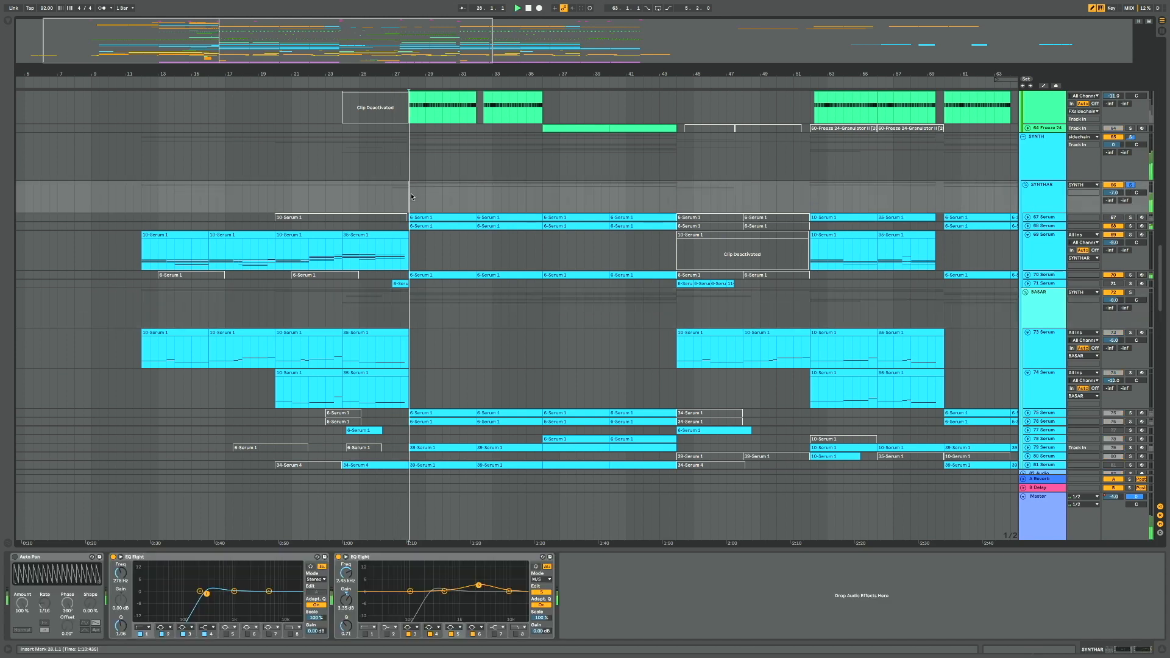
# Unfold tracks 68 Serum and 70 Serum and inspect the synth patch on track 68
pyautogui.click(1028, 226)
pyautogui.click(1028, 306)
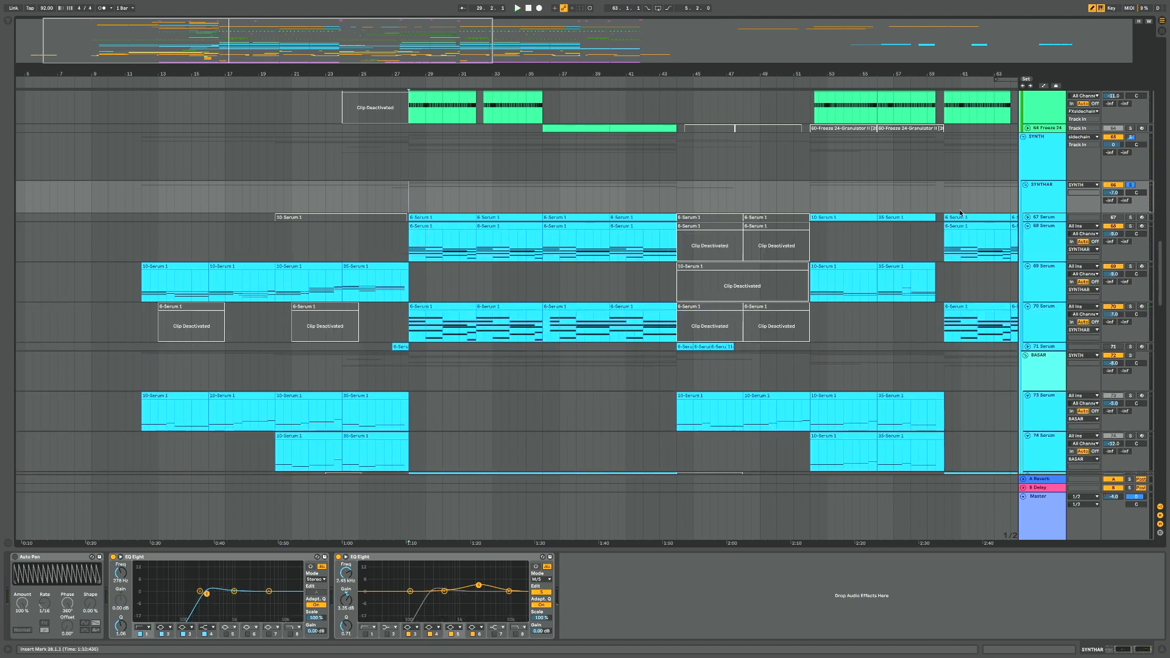
pyautogui.click(1044, 247)
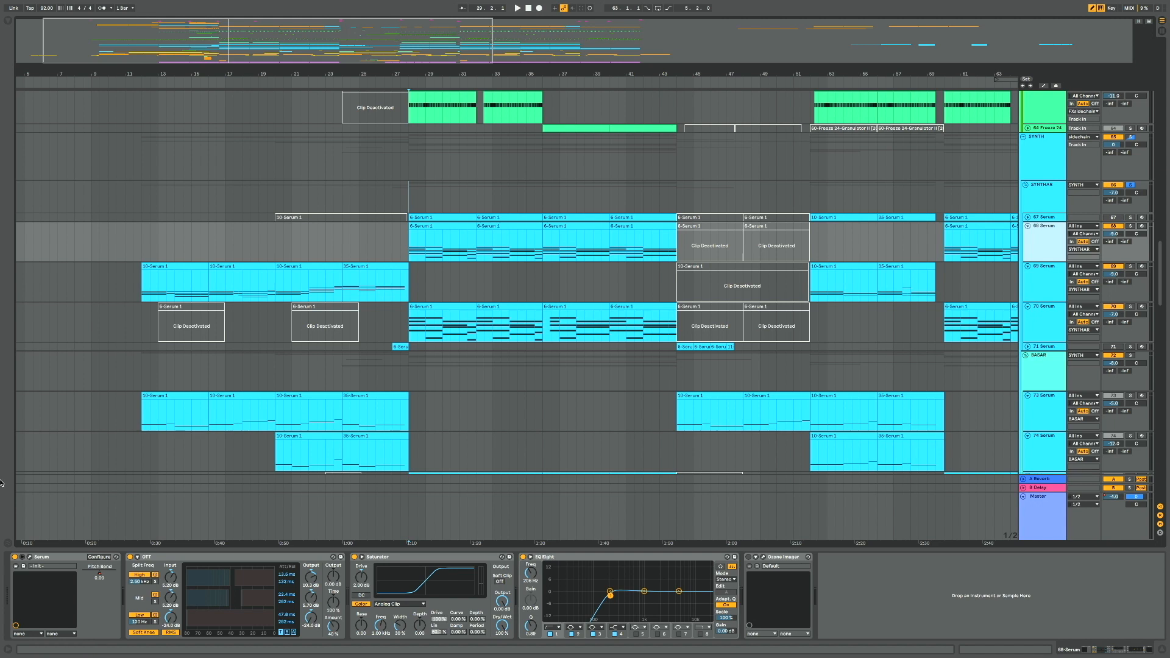
pyautogui.click(28, 557)
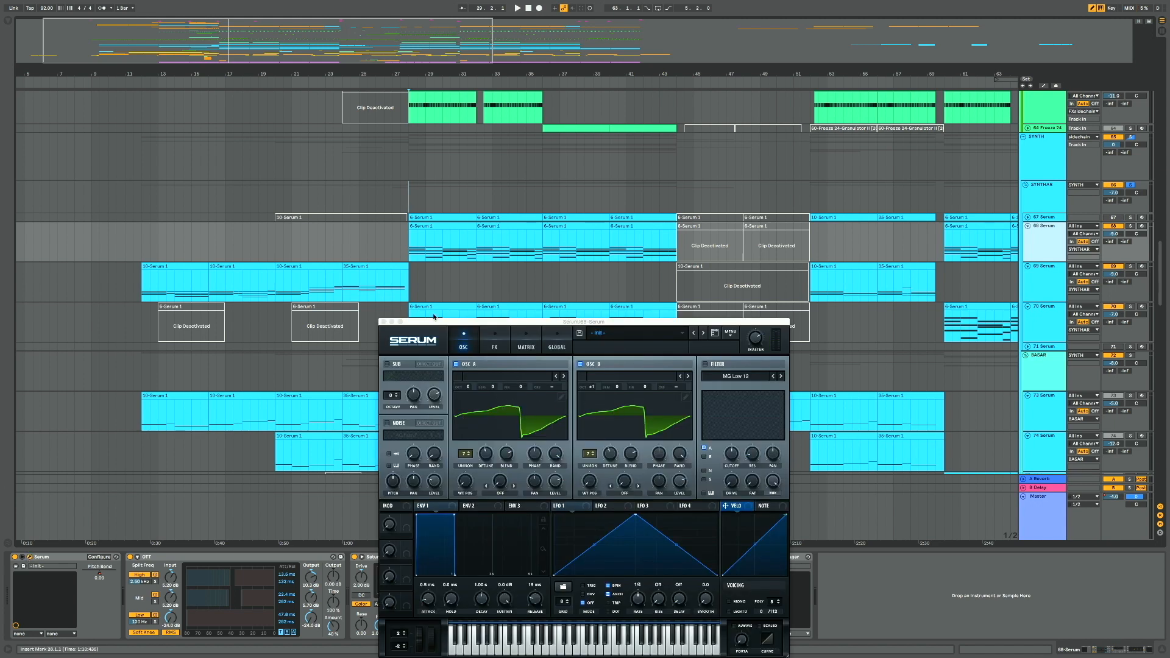
pyautogui.click(384, 322)
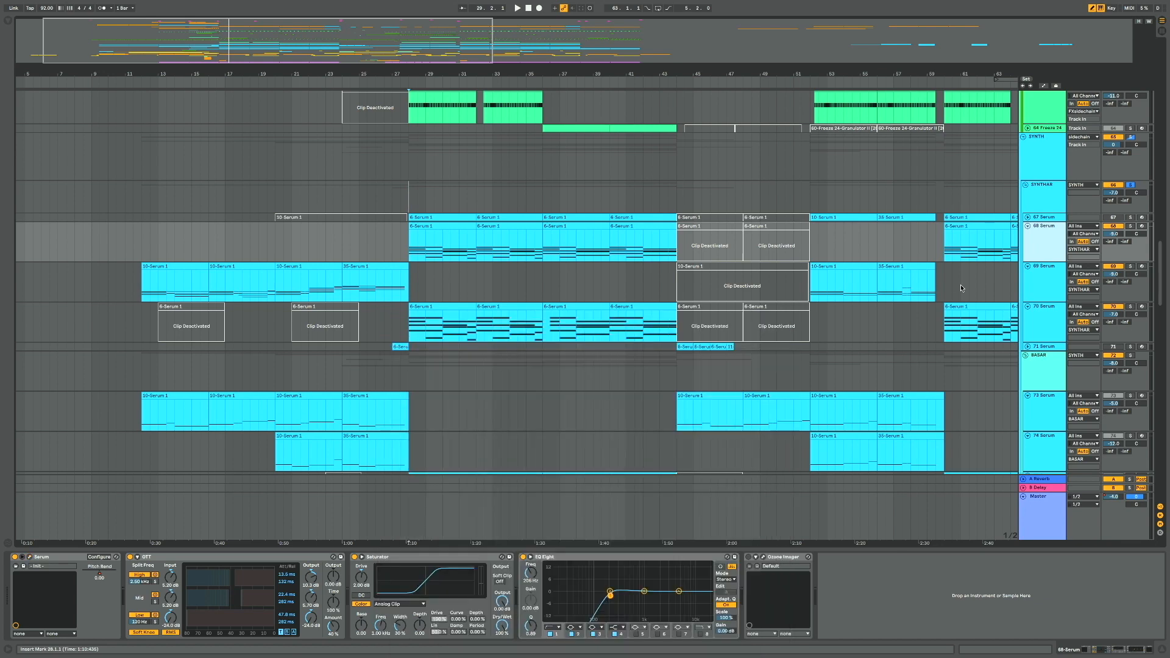
# Inspect the synth patch on track 70 Serum and close its window
pyautogui.click(1025, 322)
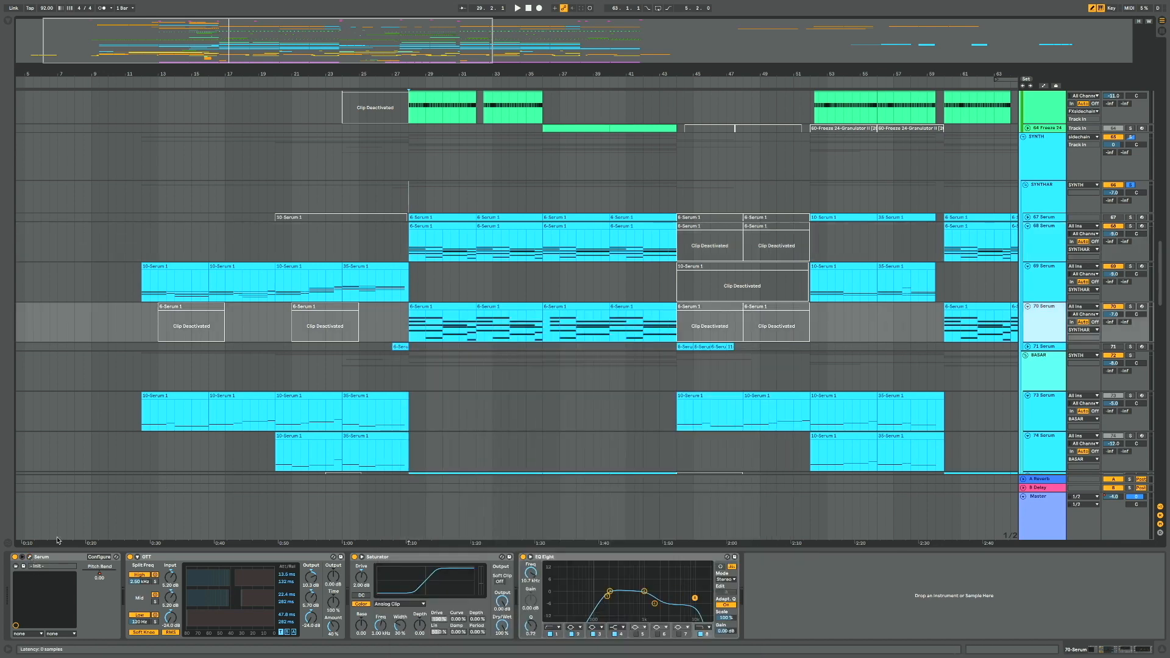
pyautogui.click(29, 557)
pyautogui.click(383, 322)
# Solo track 68 Serum and play it from bar 28
pyautogui.click(1130, 227)
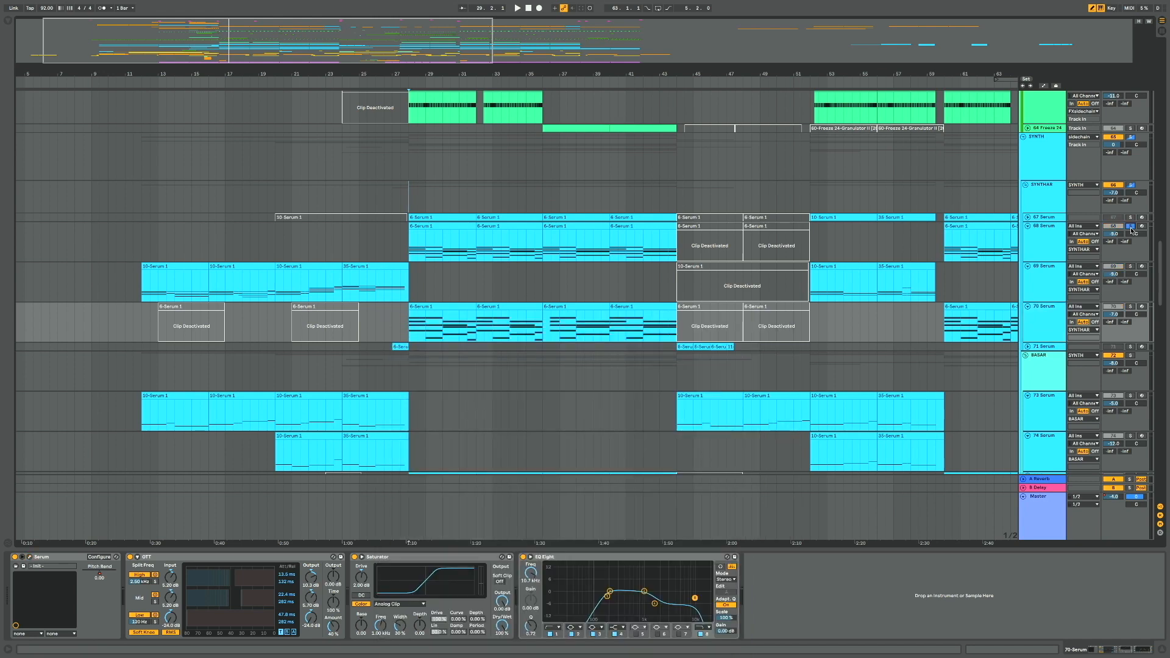
pyautogui.click(410, 250)
pyautogui.press('space')
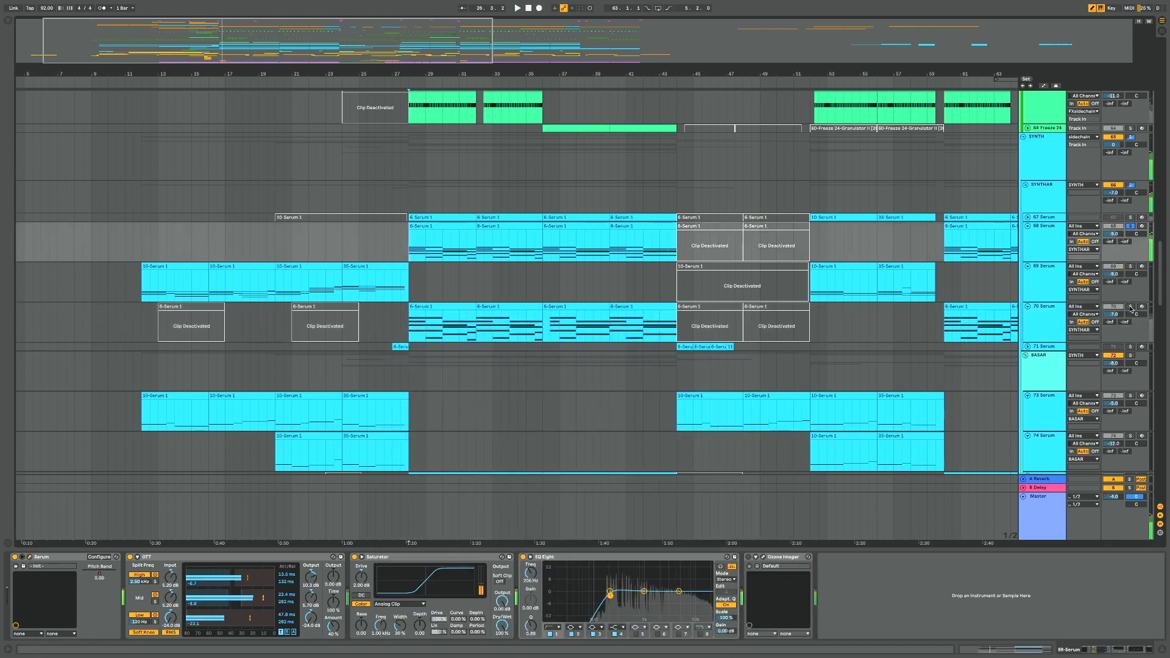
# Solo track 70 Serum, play it from bar 28 and add track 68 Serum to the solo
pyautogui.click(1130, 307)
pyautogui.click(410, 333)
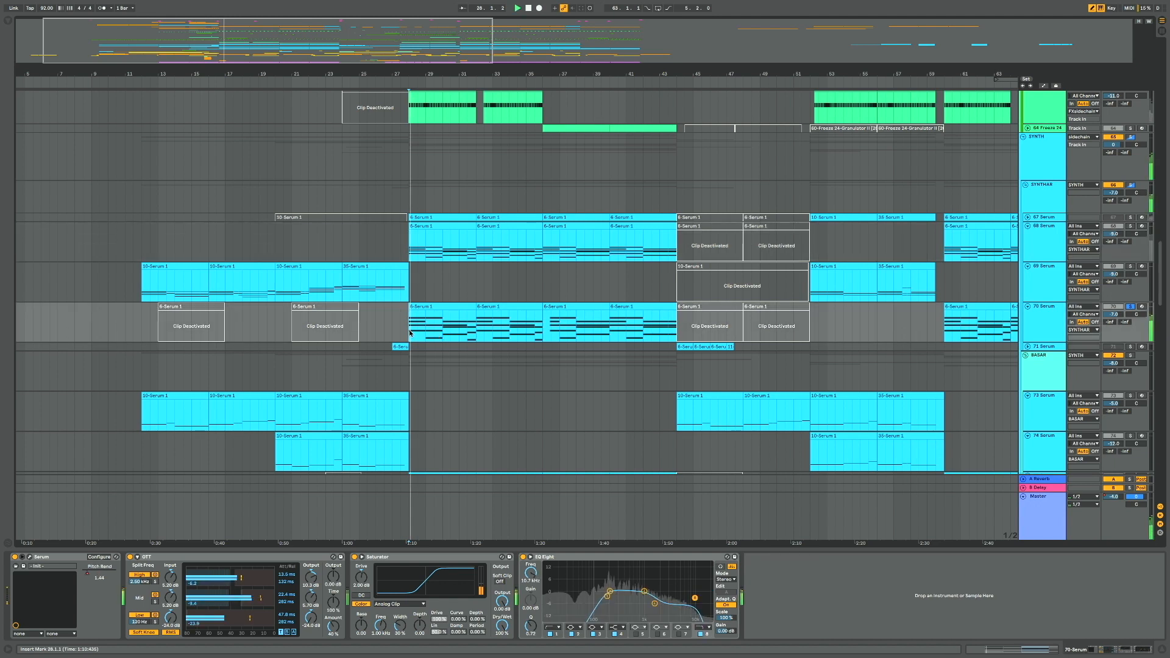
pyautogui.press('space')
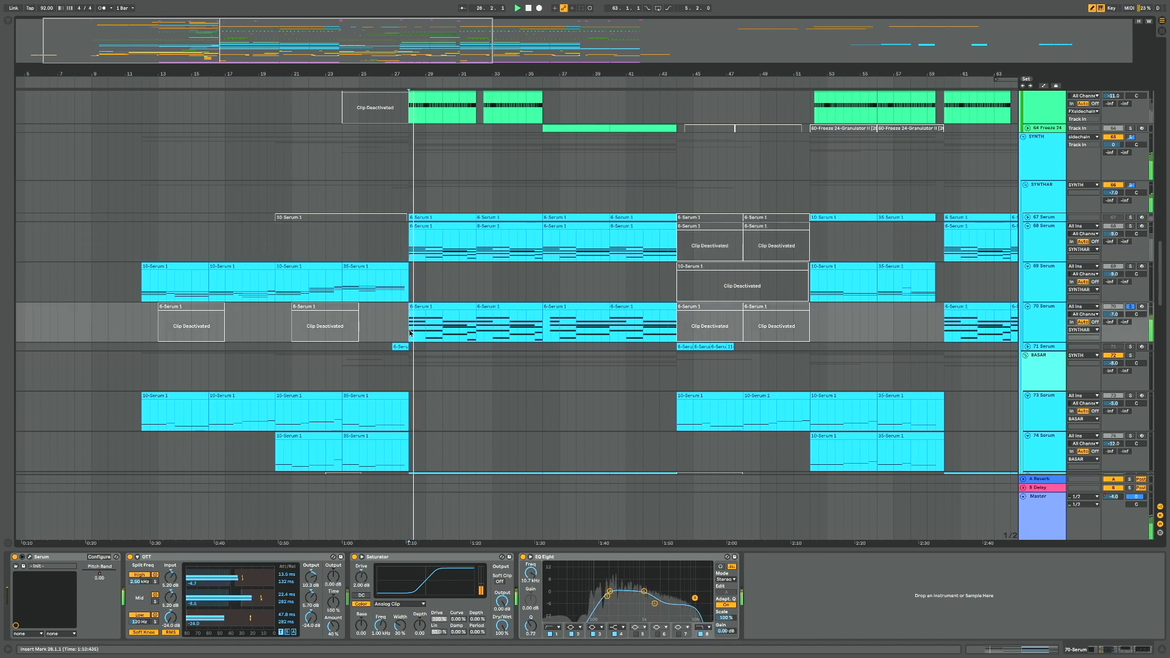
pyautogui.click(1131, 226)
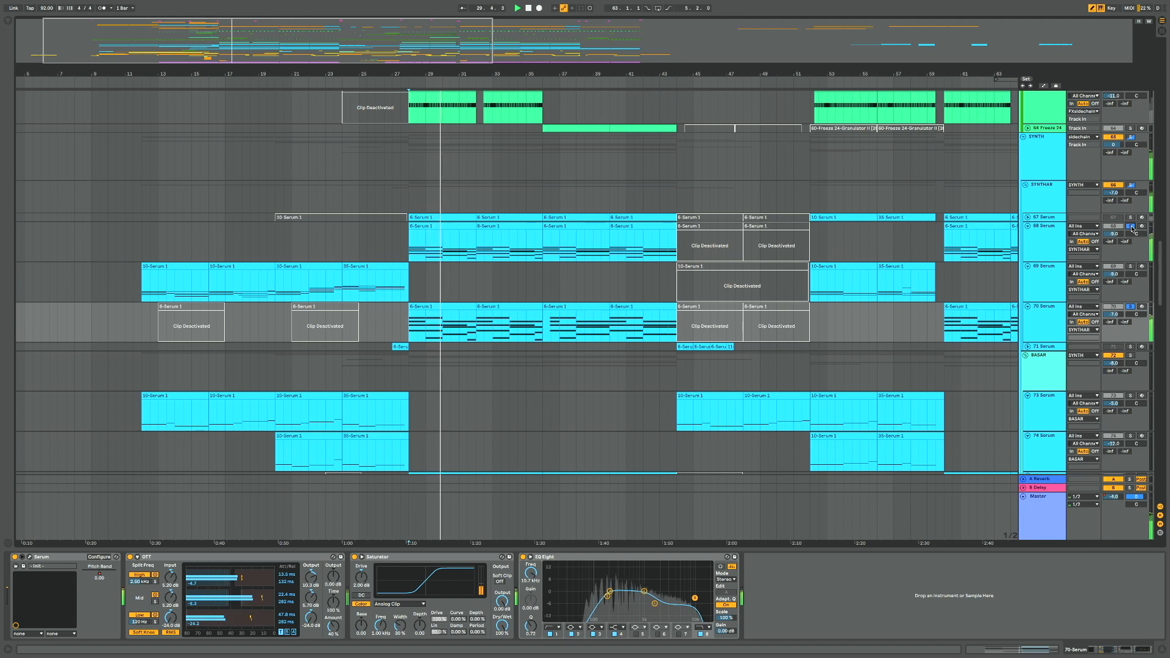
# Unfold tracks 75 Serum and 76 Serum in the BASAR group, leaving track 79 Serum folded
pyautogui.scroll(-4, 1047, 262)
pyautogui.scroll(-2, 1047, 262)
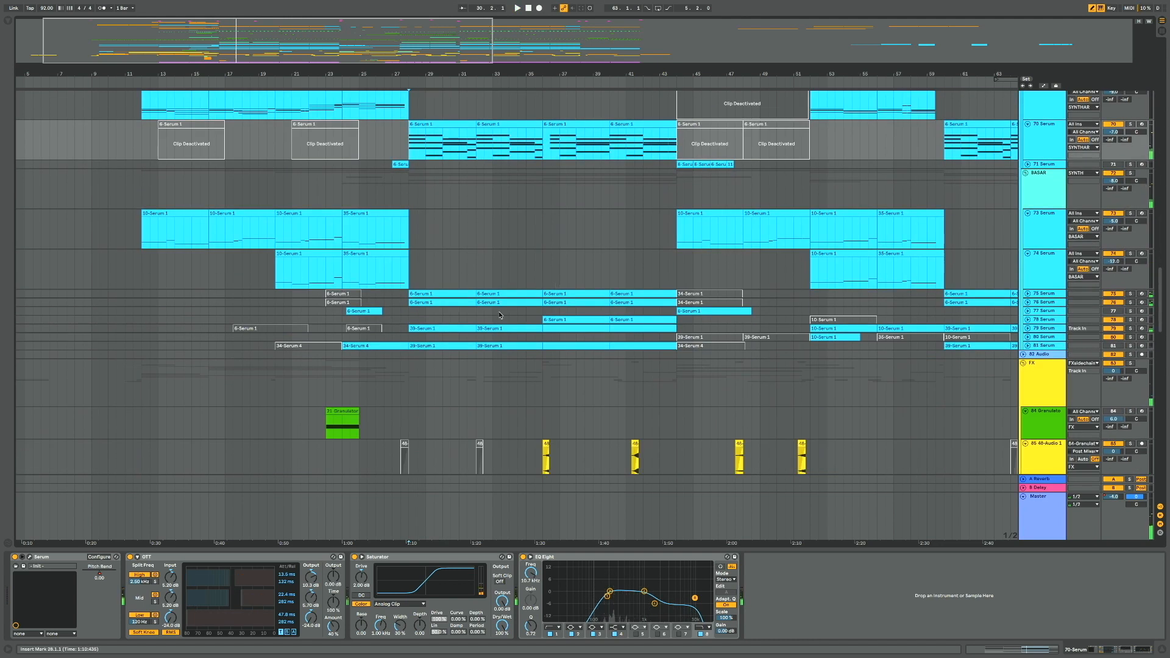
pyautogui.click(1028, 294)
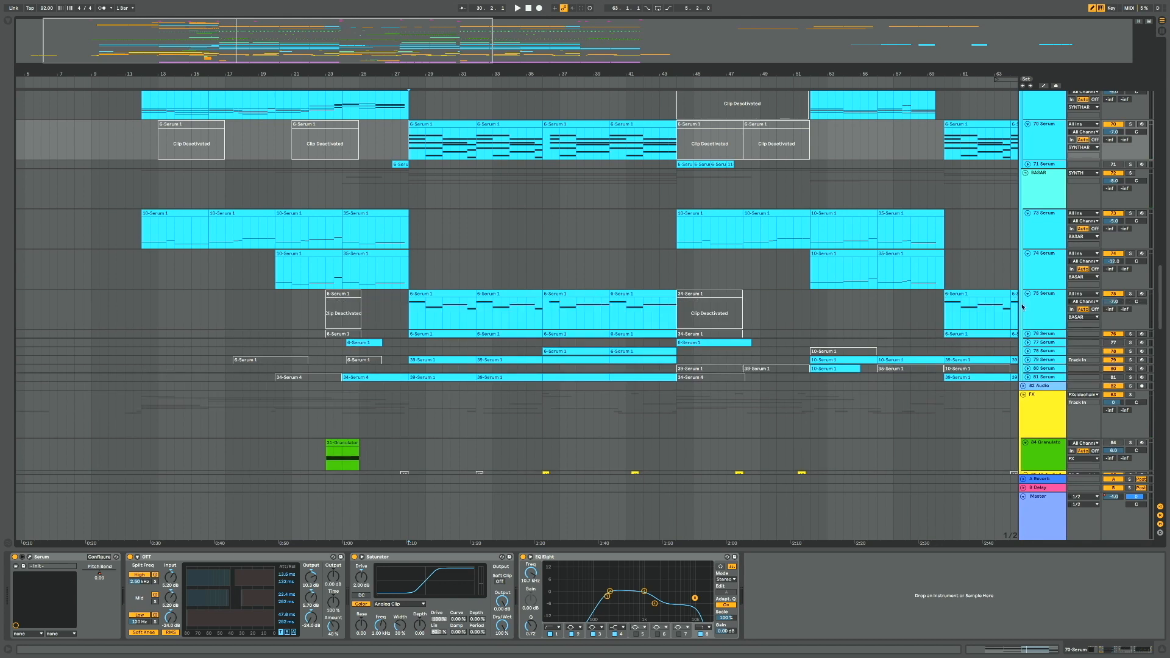
pyautogui.click(1028, 334)
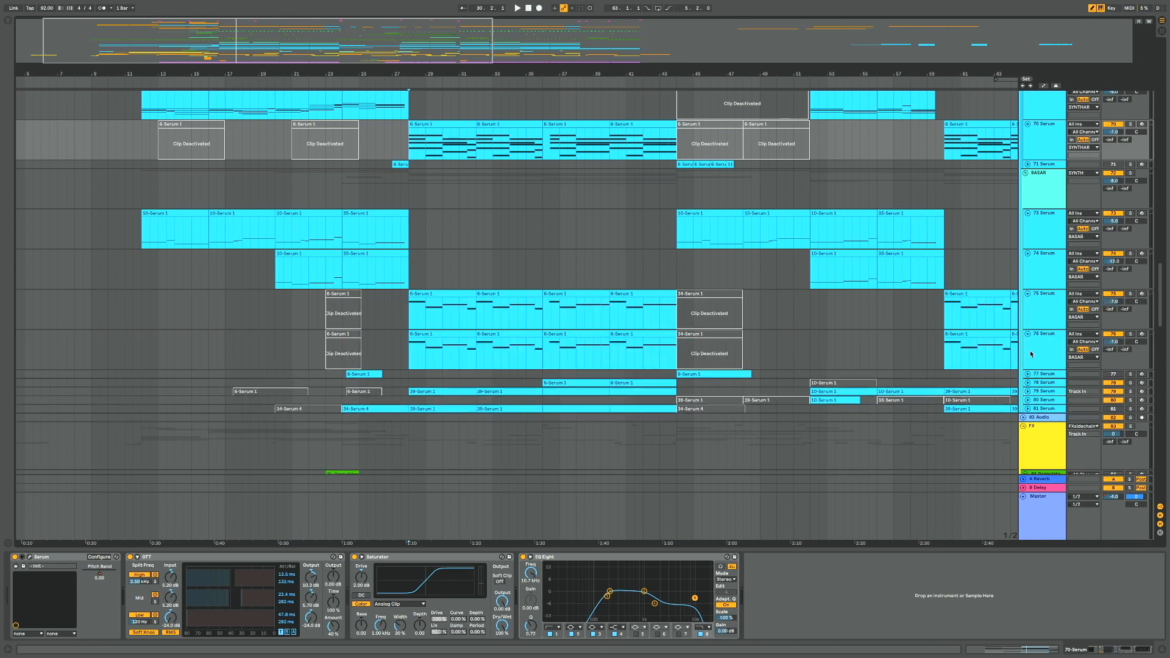
pyautogui.click(1028, 391)
pyautogui.scroll(-1, 1010, 399)
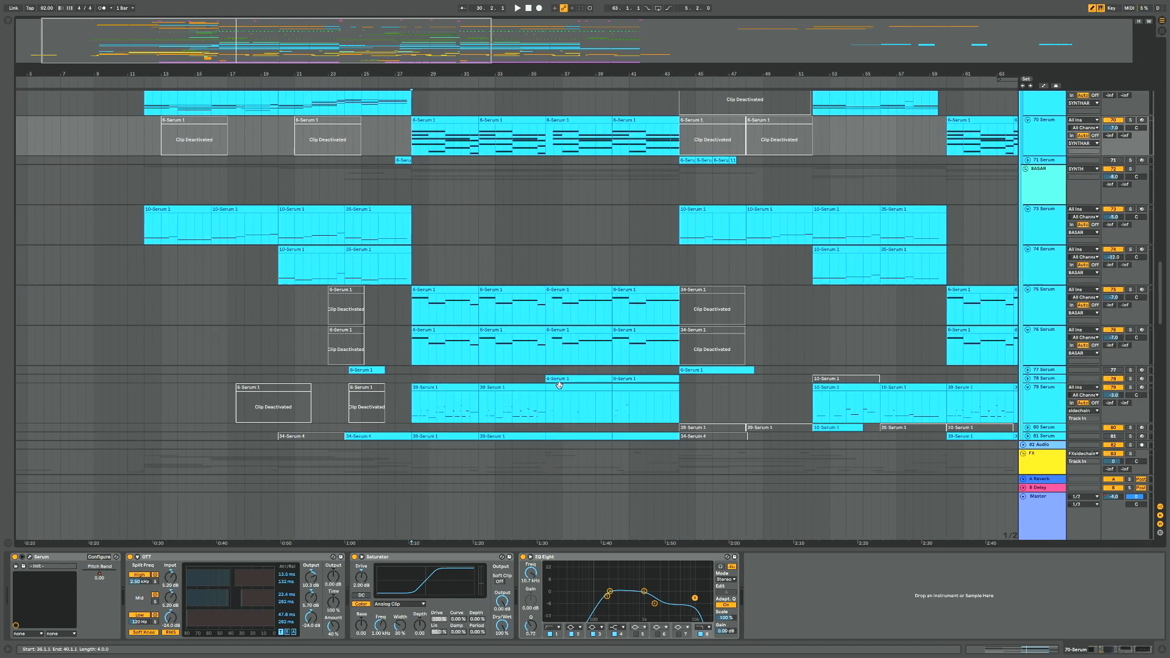
pyautogui.click(1028, 380)
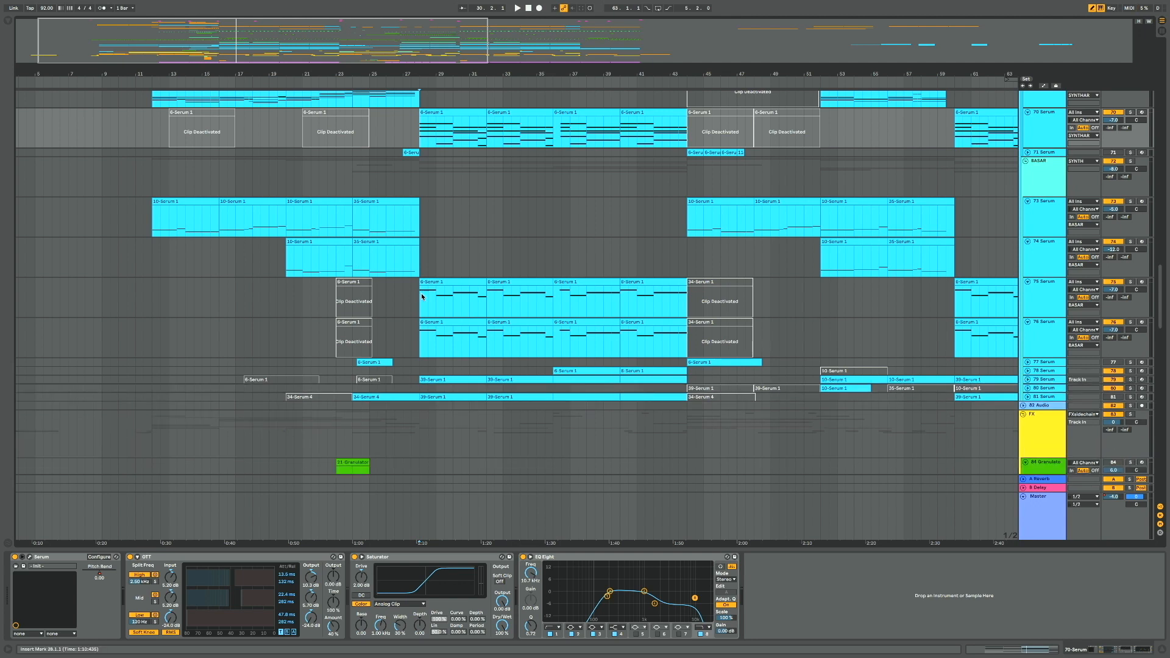
# Solo track 75 Serum, open its synth patch and play the track from bar 28
pyautogui.scroll(4, 418, 300)
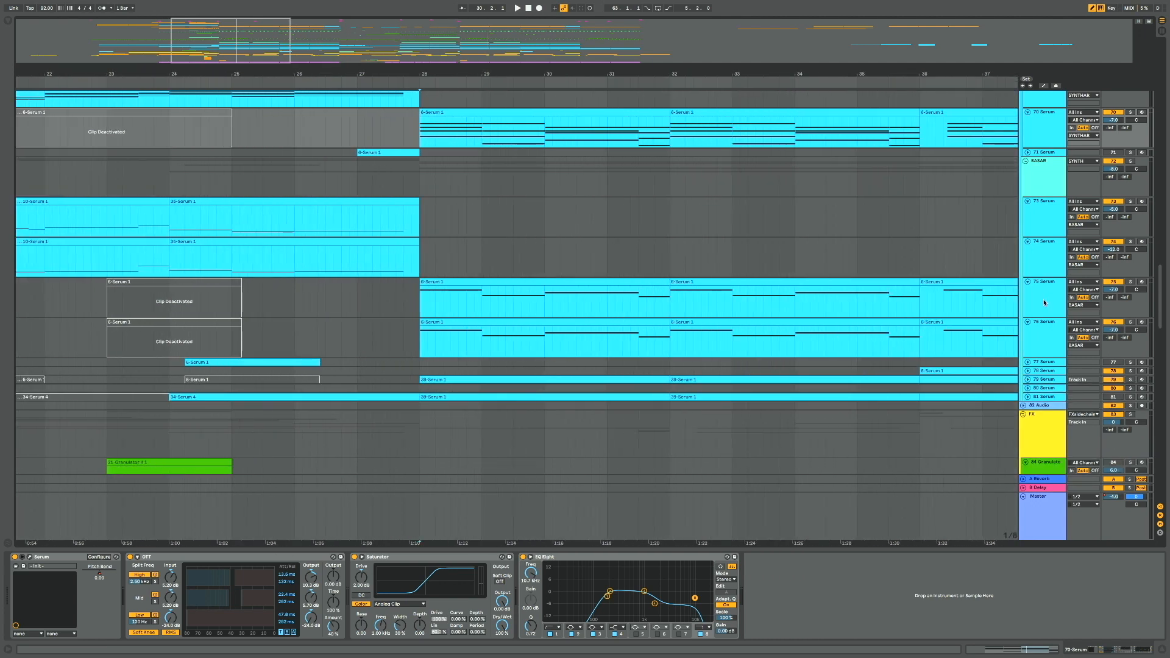
pyautogui.click(1044, 302)
pyautogui.press('space')
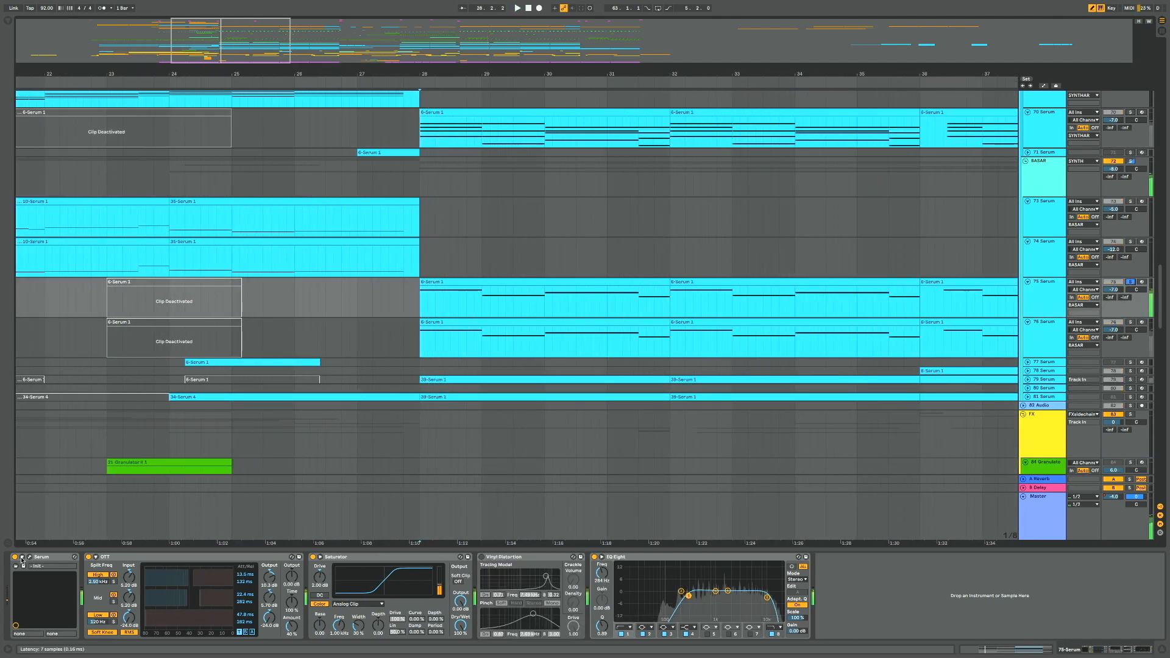
pyautogui.click(29, 557)
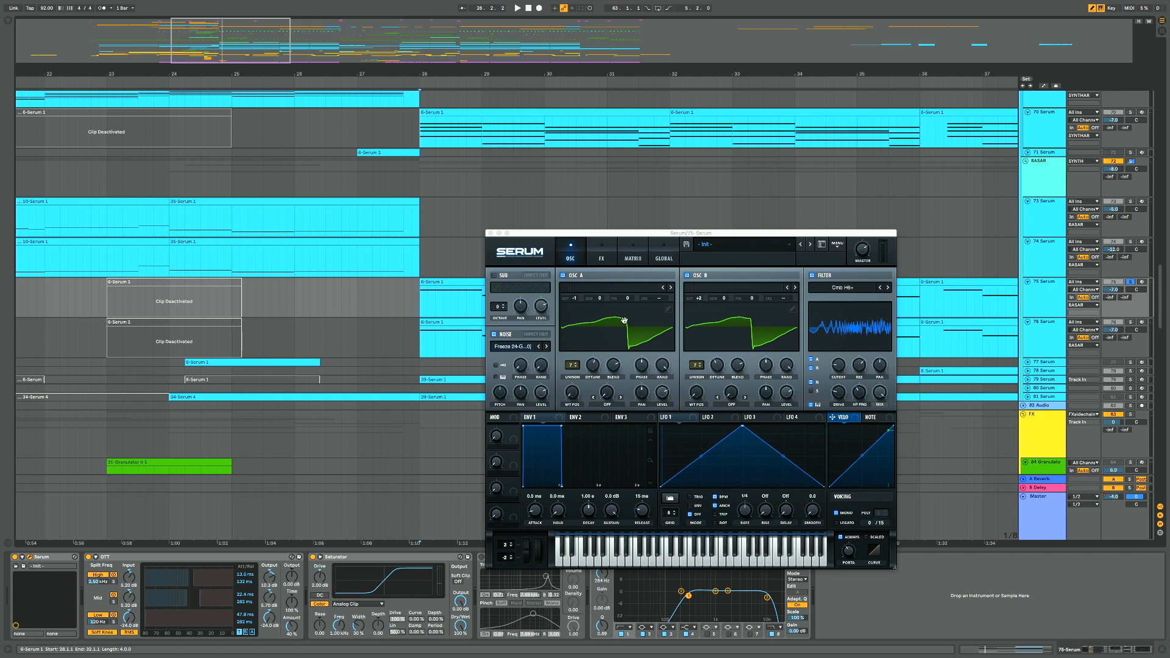
pyautogui.press('space')
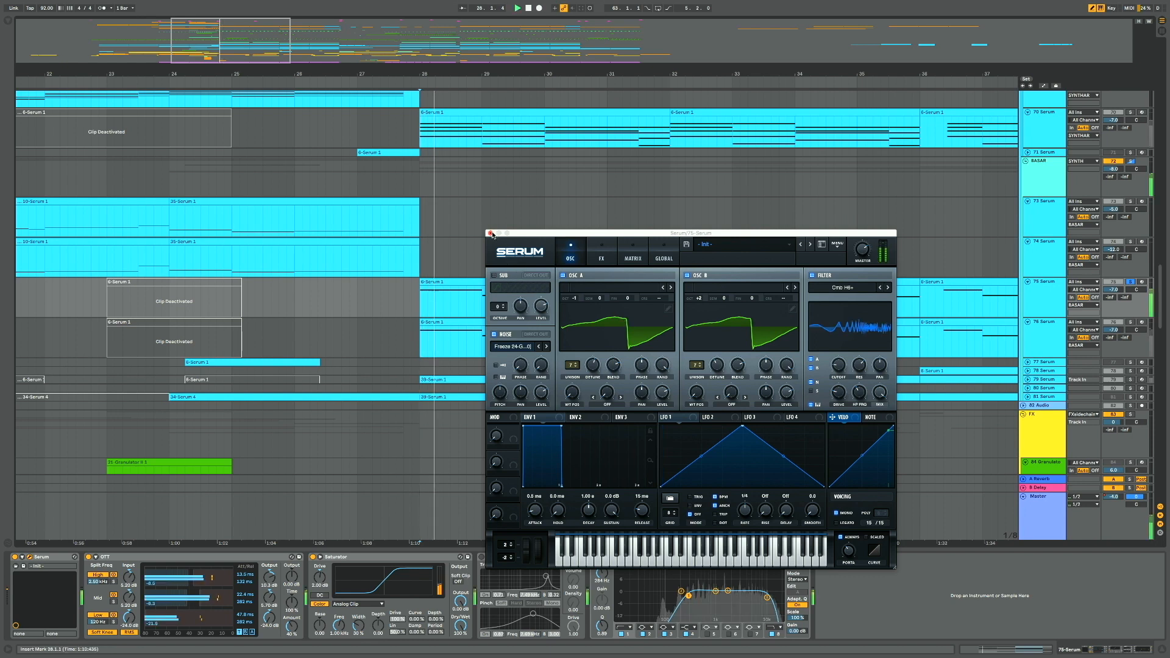
# Review the Matrix, FX and Osc pages of the synth on track 75 and close its window
pyautogui.click(633, 256)
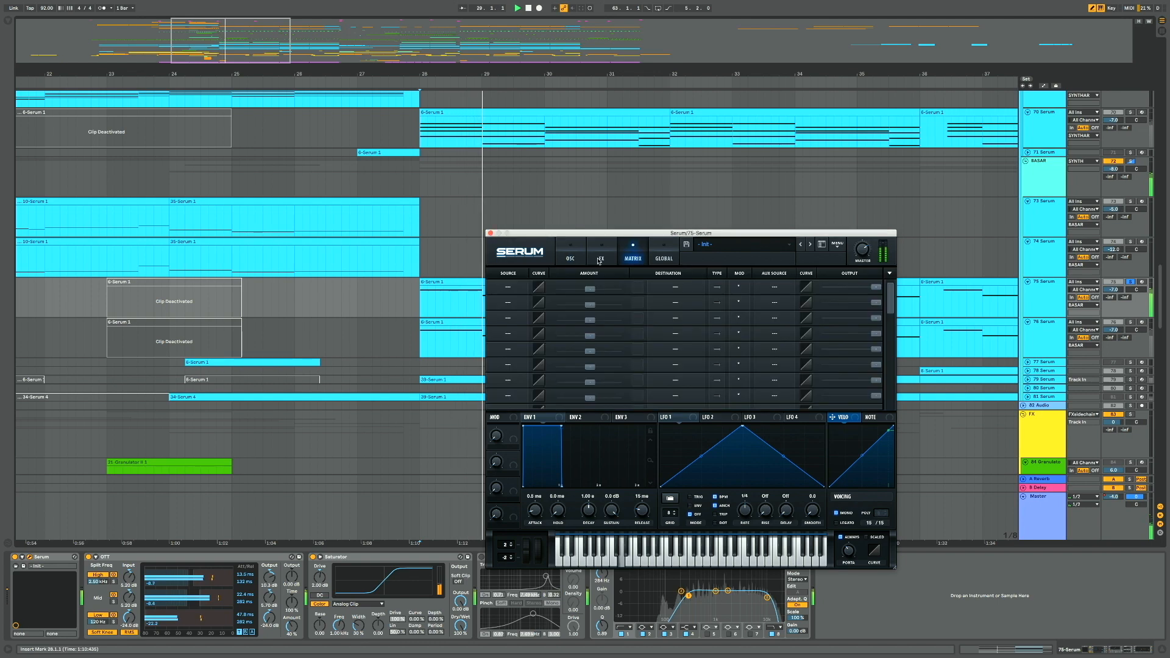
pyautogui.click(602, 256)
pyautogui.click(570, 256)
pyautogui.click(489, 234)
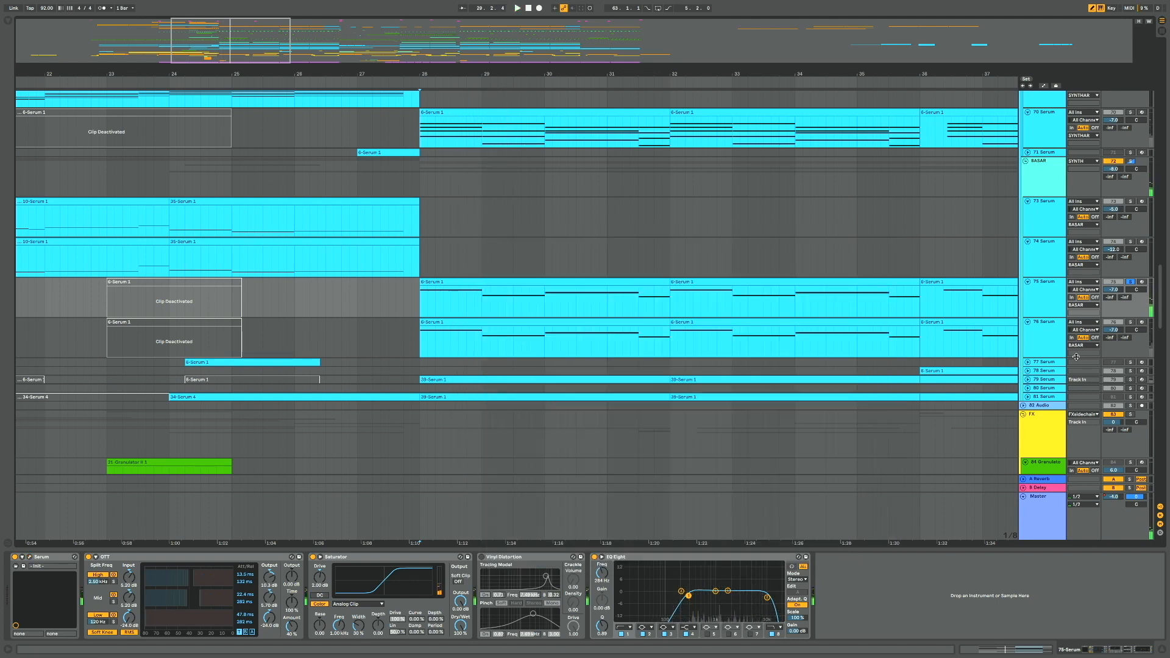
# Add track 76 Serum to the solo and play it together with track 75 from bar 28
pyautogui.click(1130, 323)
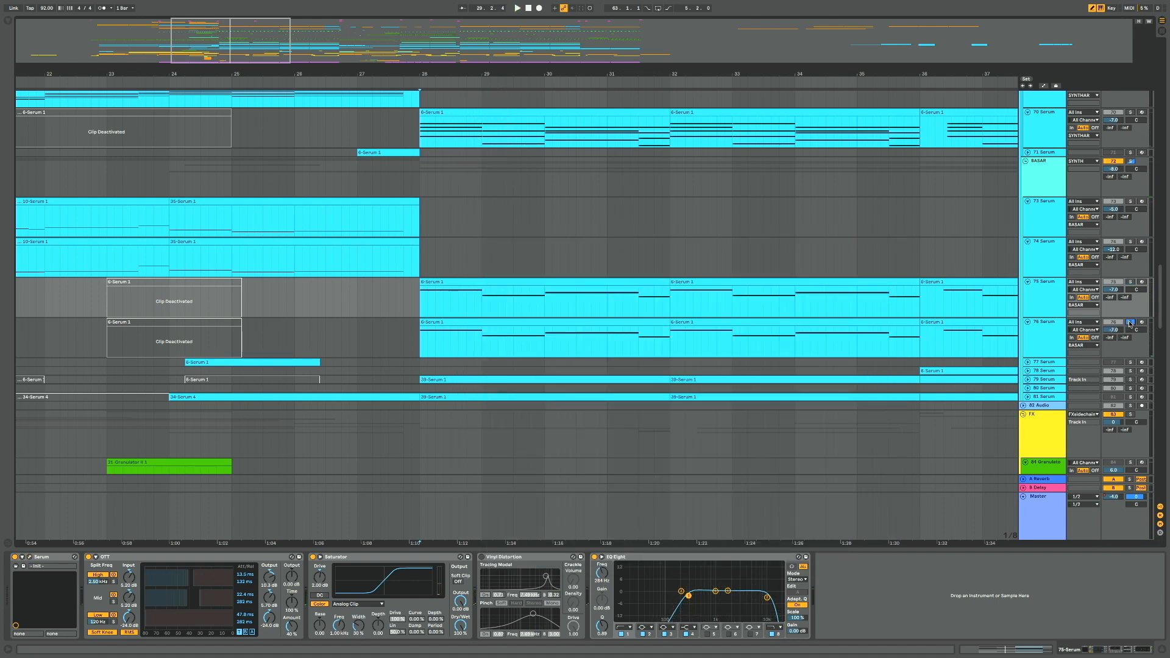
pyautogui.press('space')
pyautogui.press('space')
# Add tracks 70 Serum and 68 Serum to the solo and play all four tracks from bar 28
pyautogui.scroll(3, 1079, 277)
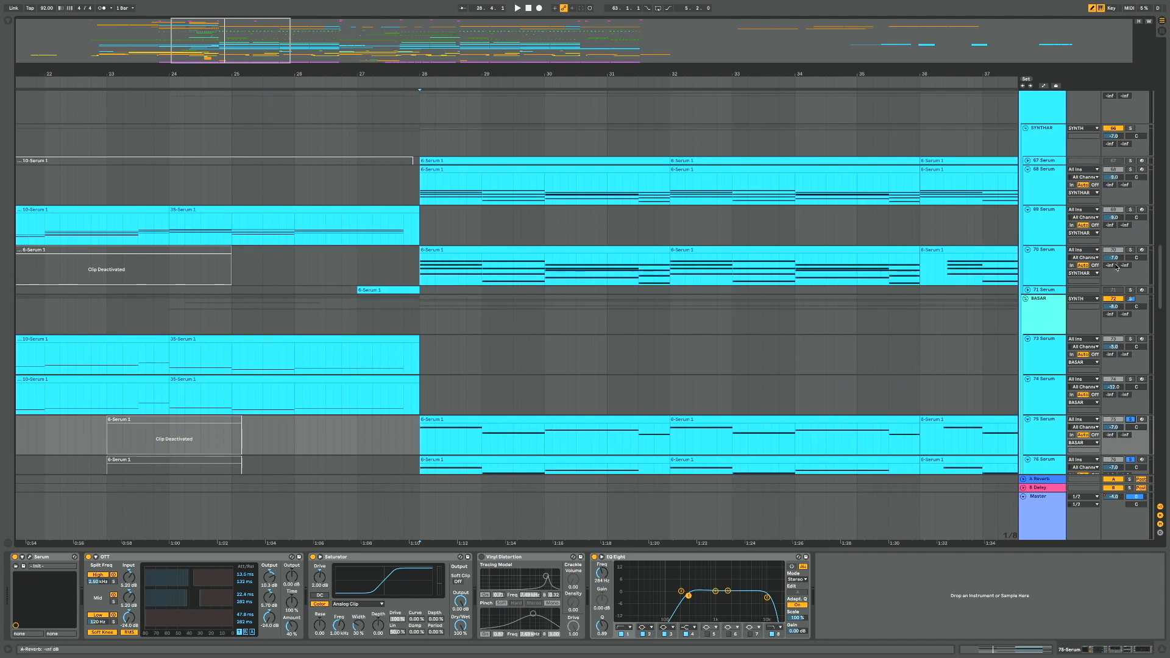
pyautogui.click(1132, 250)
pyautogui.click(419, 187)
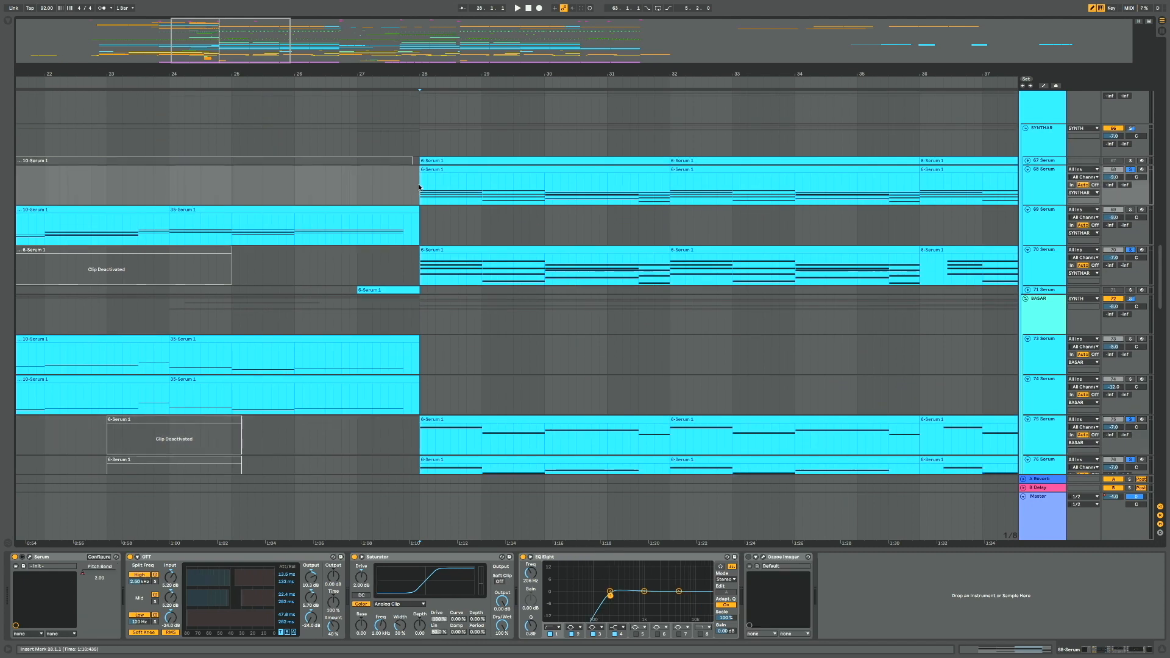
pyautogui.press('space')
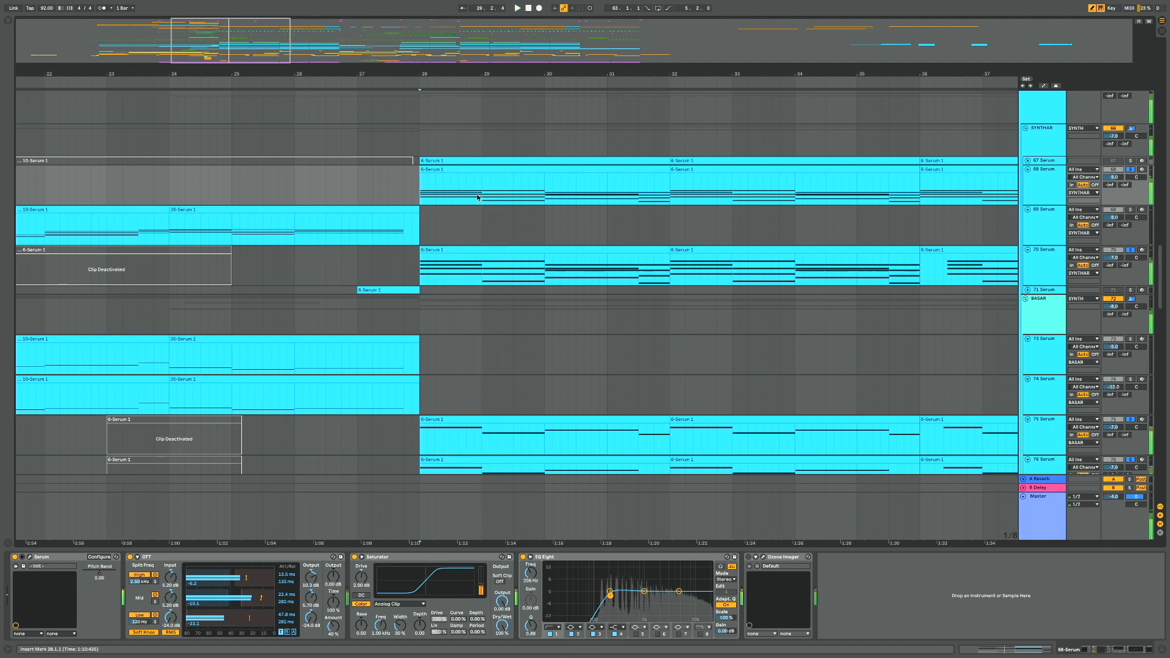
# Unfold and solo track 79 Serum, select its clip at bar 28 and open its synth
pyautogui.scroll(-5, 520, 198)
pyautogui.scroll(-1, 520, 199)
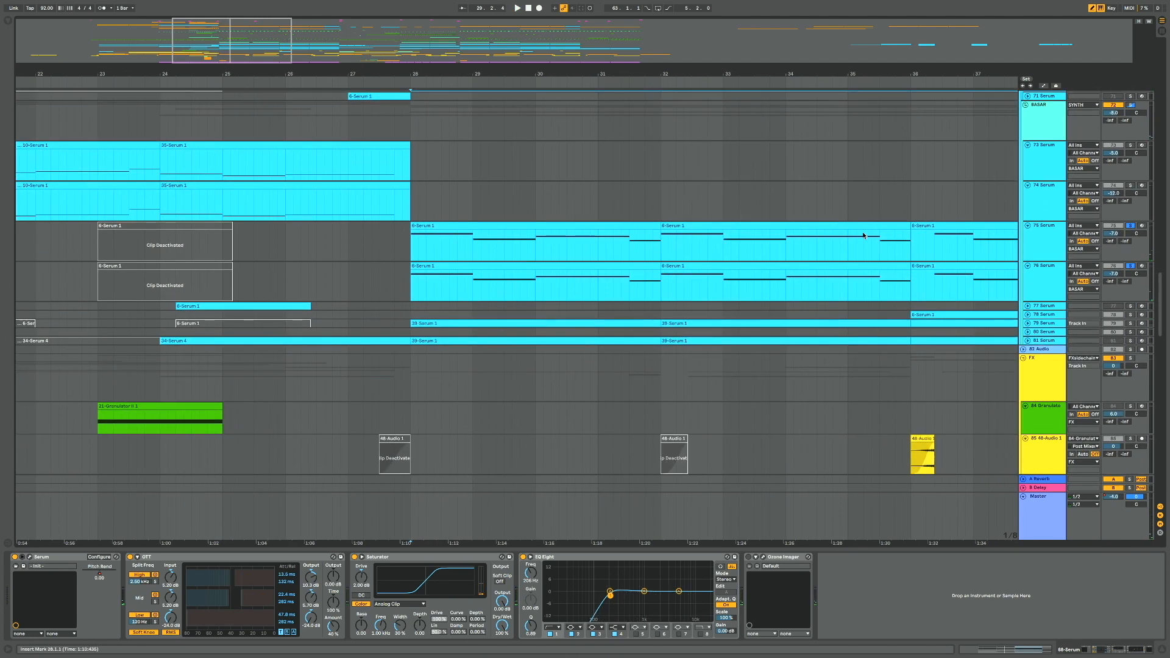
pyautogui.click(409, 323)
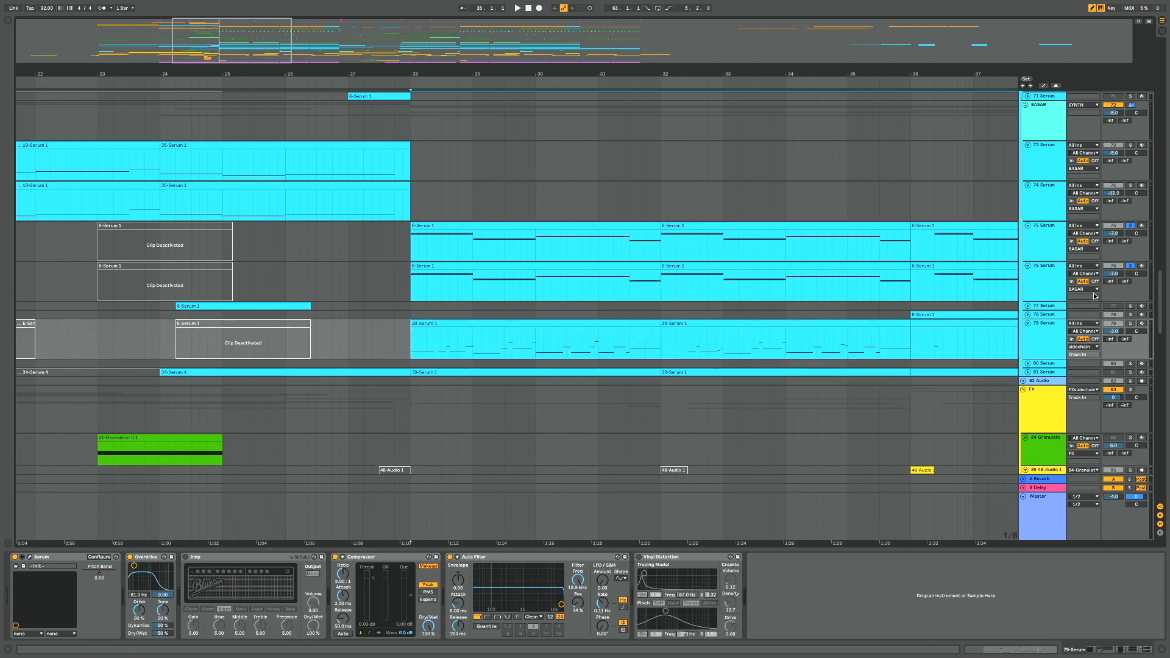
pyautogui.click(617, 327)
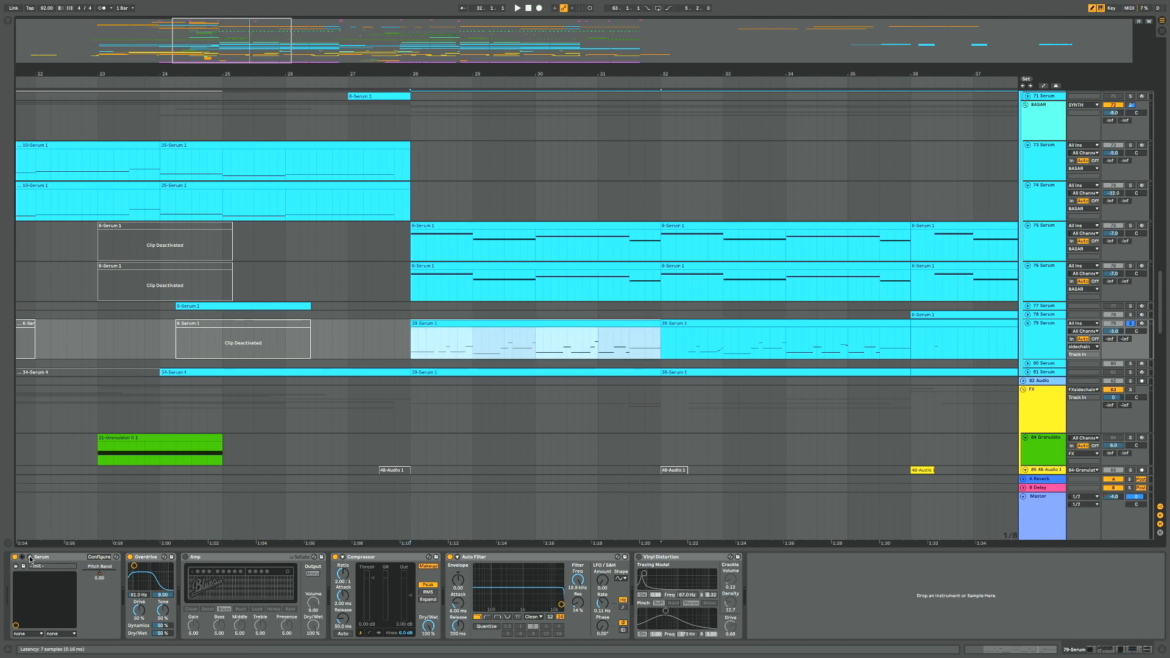
# Load the frozen audio clip from the SINE track at bar 26 into Serum's oscillator A as its wavetable
pyautogui.scroll(-15, 487, 430)
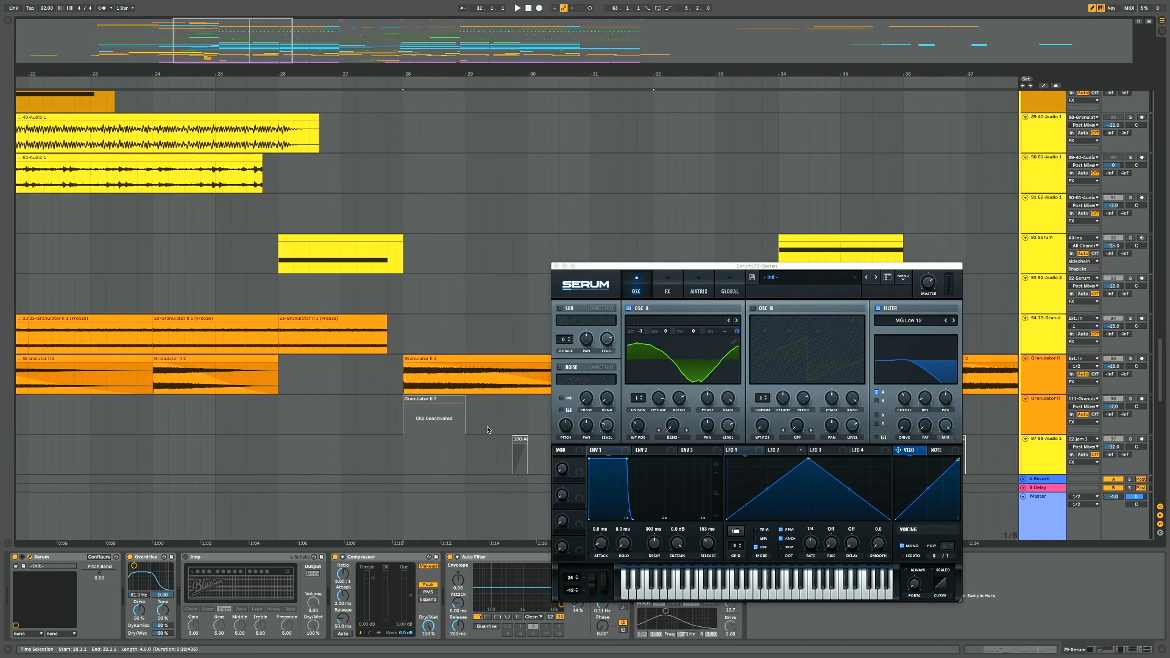
pyautogui.scroll(-5, 487, 430)
pyautogui.scroll(4, 441, 340)
pyautogui.hscroll(-2, 353, 269)
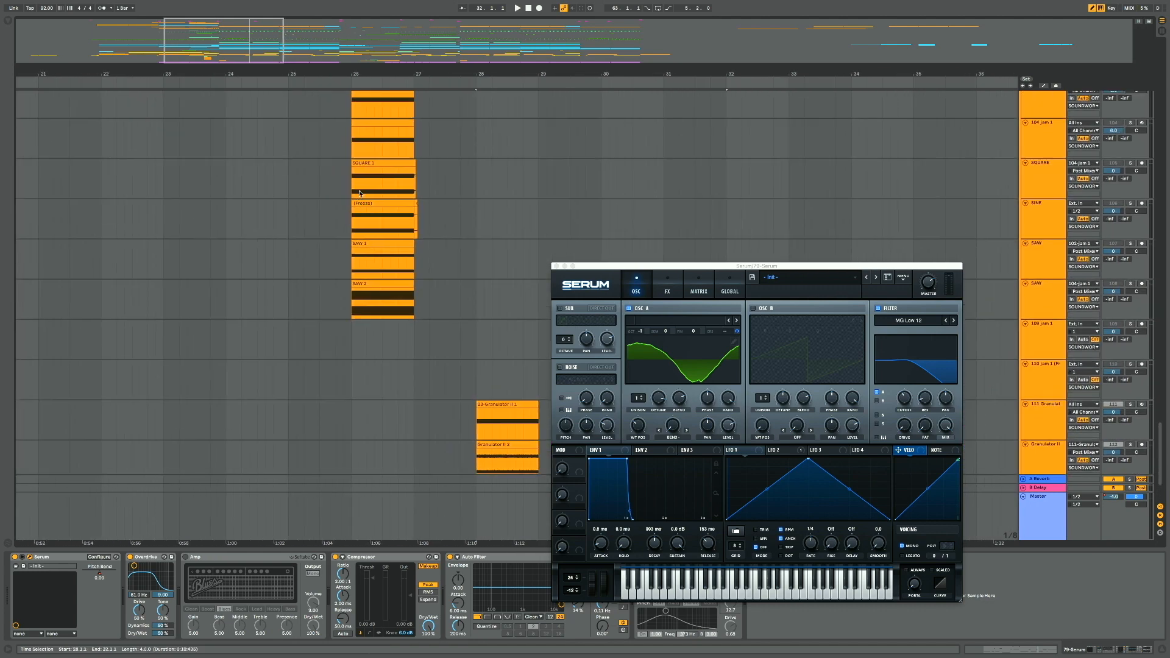
pyautogui.scroll(5, 384, 208)
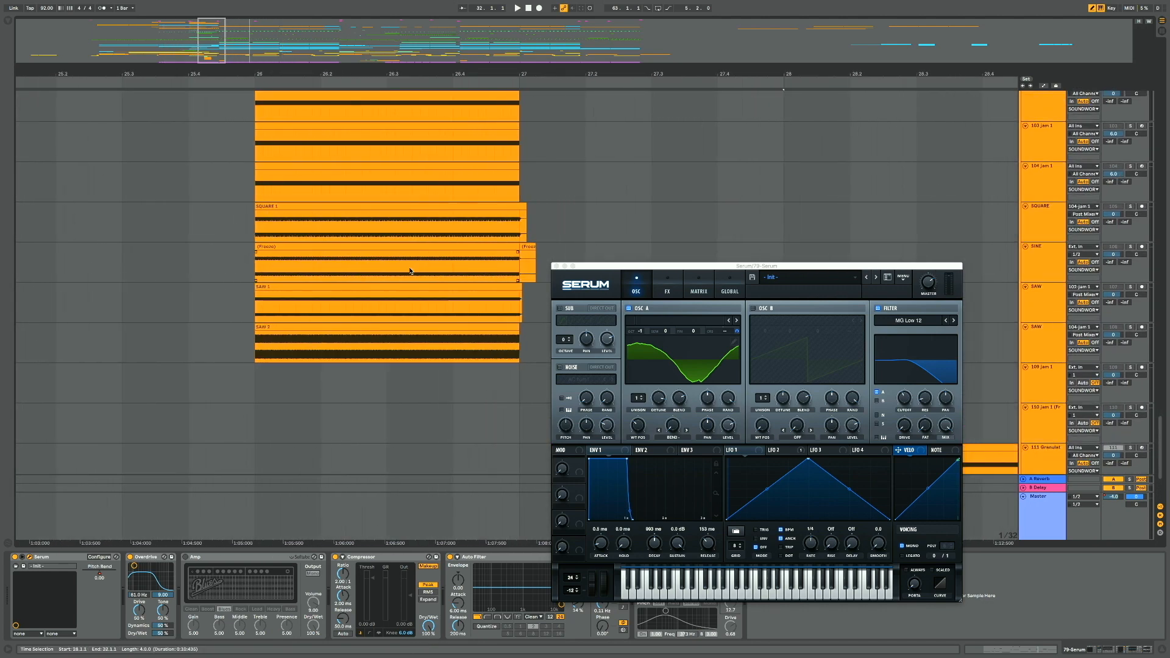
pyautogui.scroll(10, 315, 340)
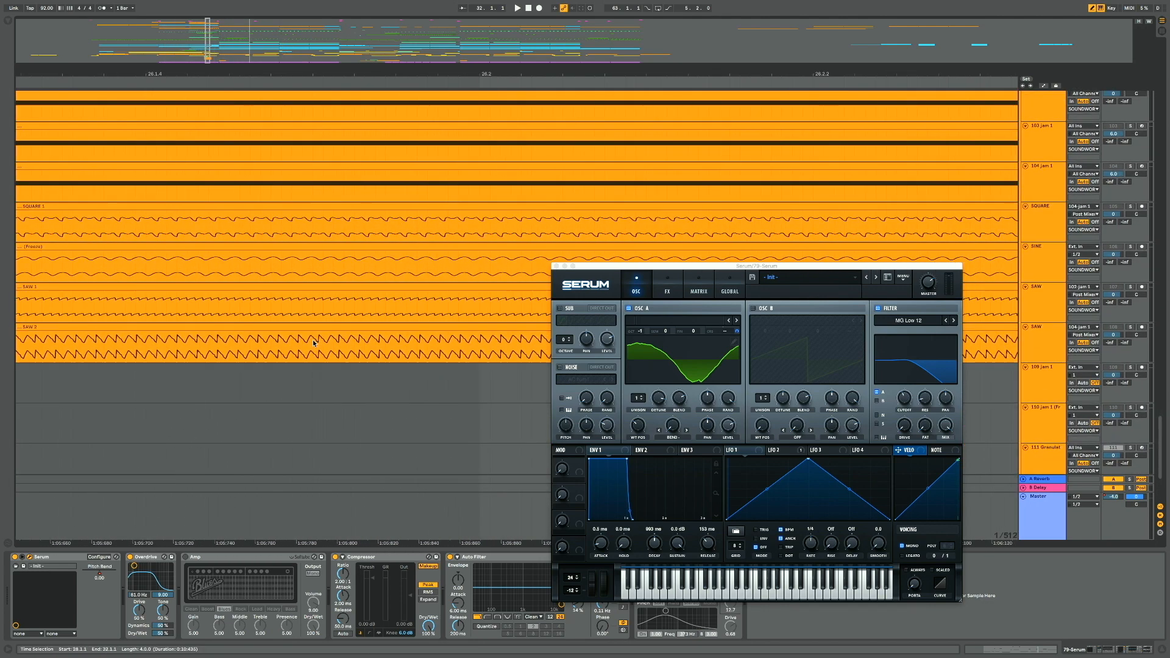
pyautogui.scroll(2, 312, 323)
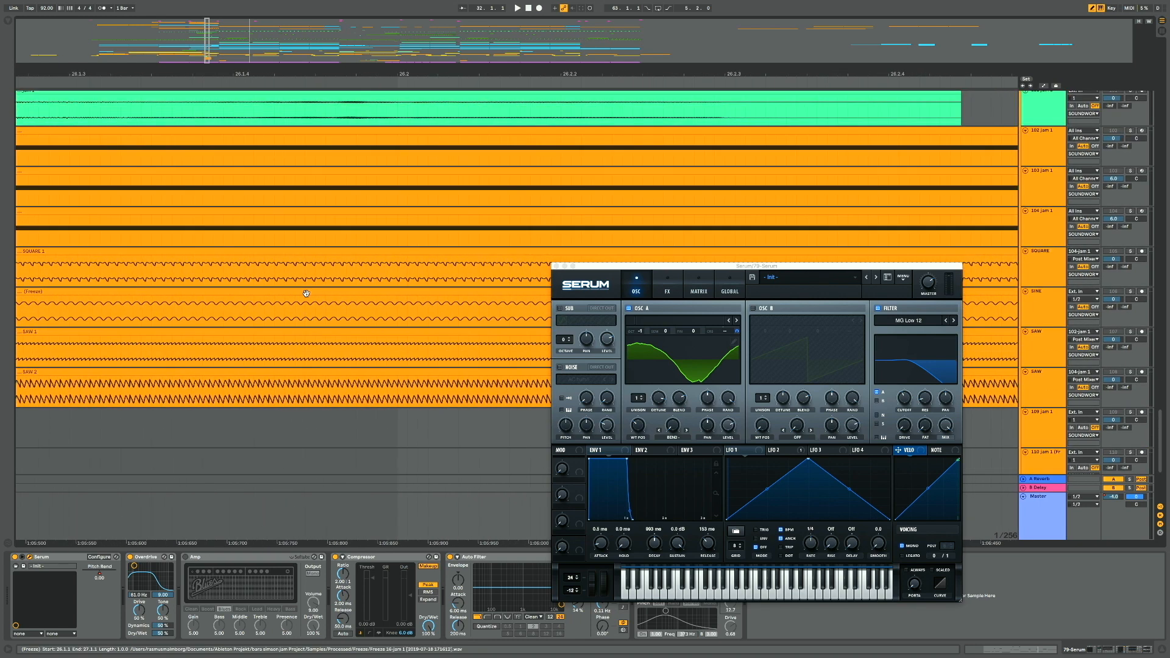
pyautogui.scroll(-5, 306, 294)
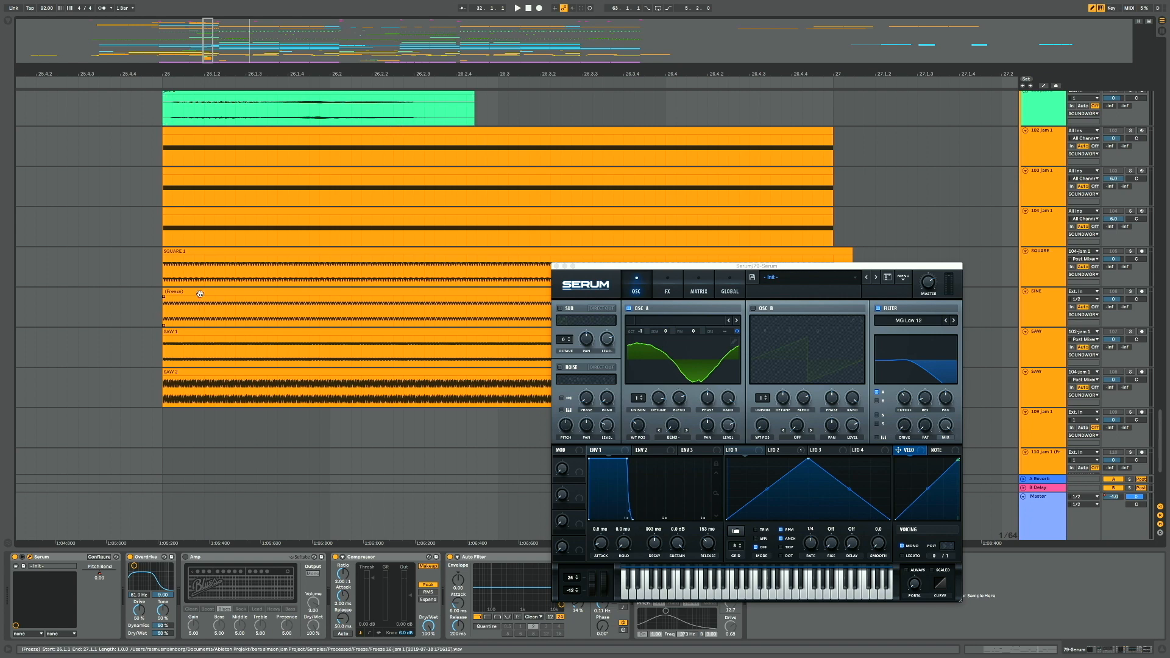
pyautogui.scroll(8, 196, 293)
pyautogui.scroll(-4, 200, 294)
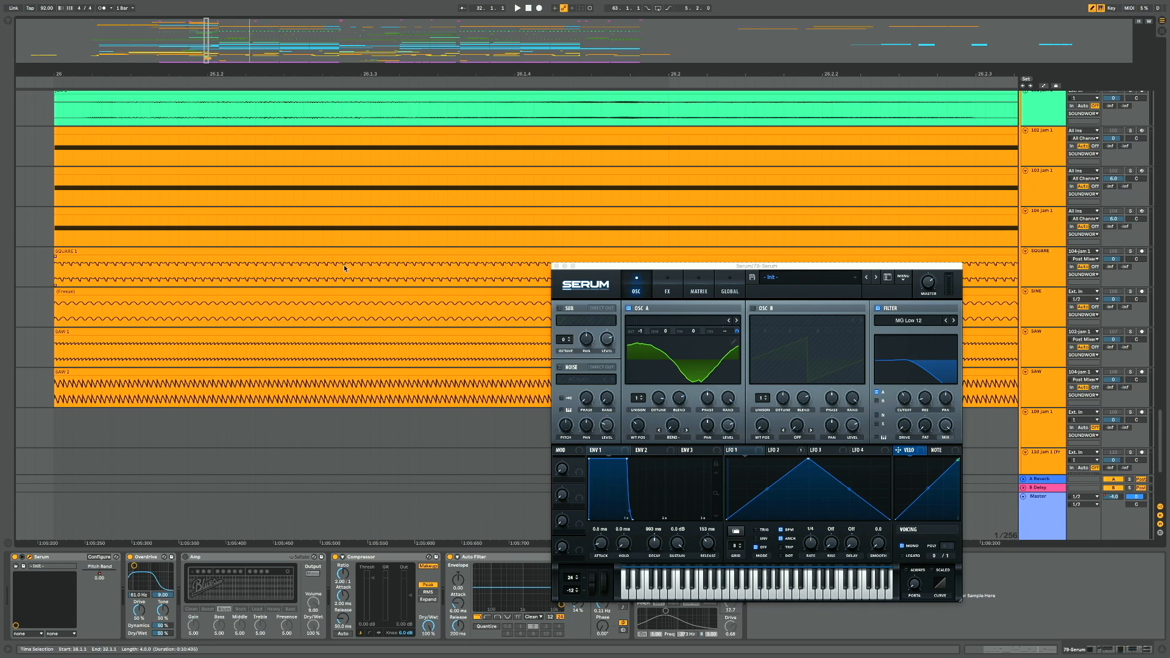
pyautogui.click(385, 299)
pyautogui.moveTo(384, 296); pyautogui.dragTo(690, 358)
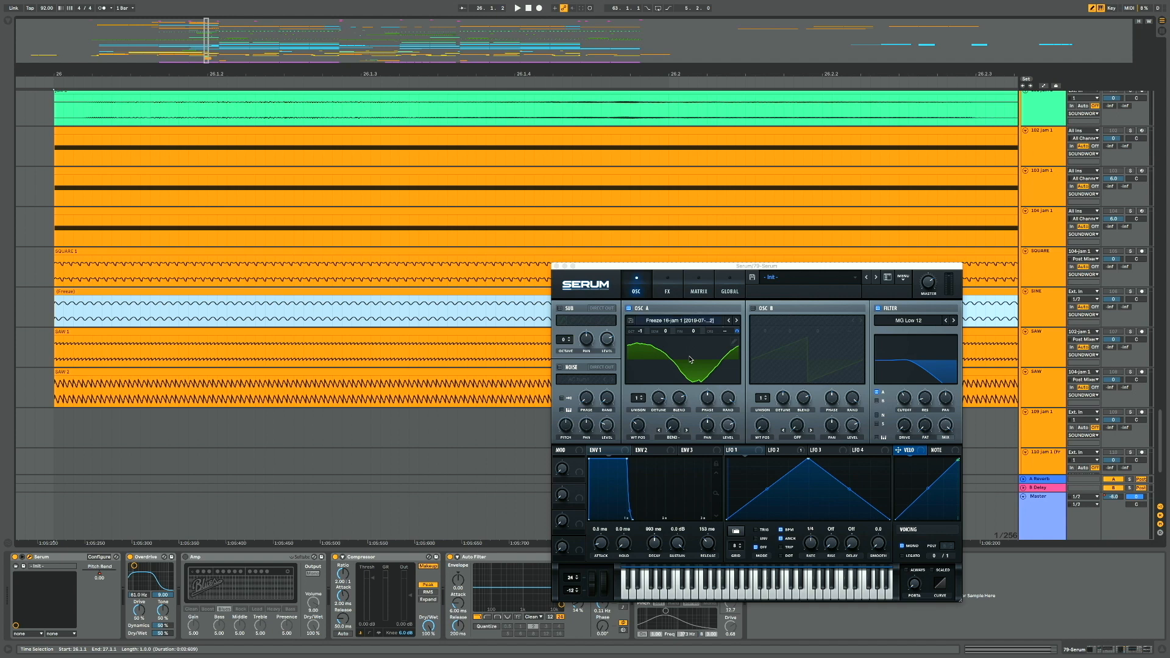
# Play the soloed track 79 Serum from bar 28 with the newly loaded wavetable
pyautogui.scroll(-5, 448, 245)
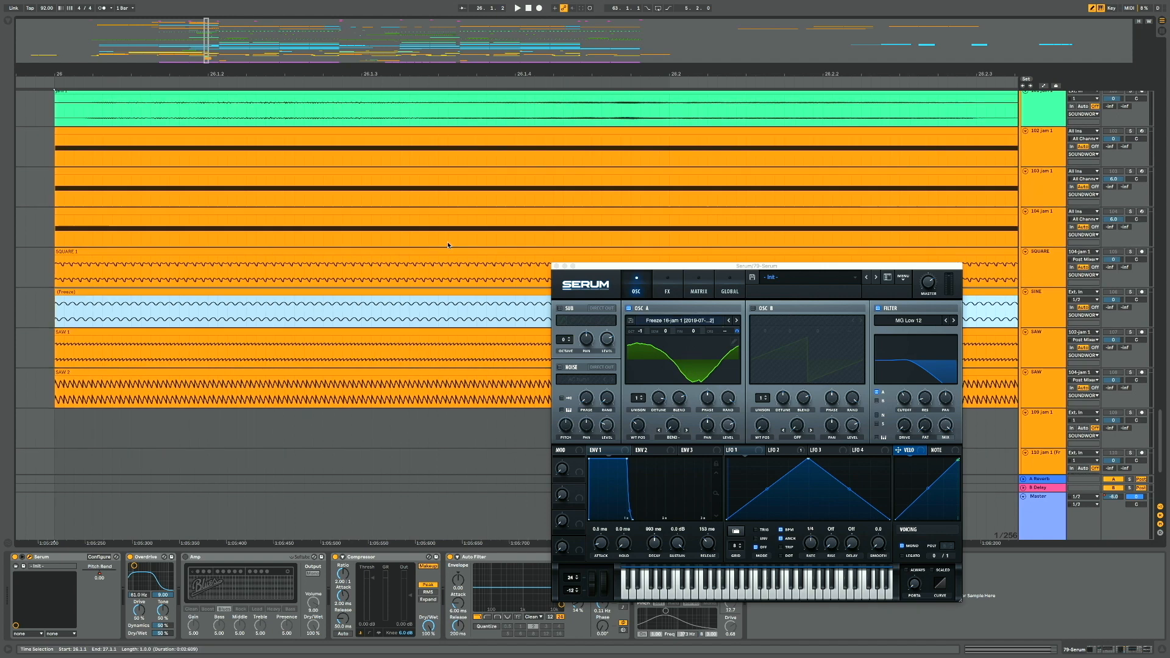
pyautogui.scroll(20, 448, 245)
pyautogui.scroll(-20, 448, 246)
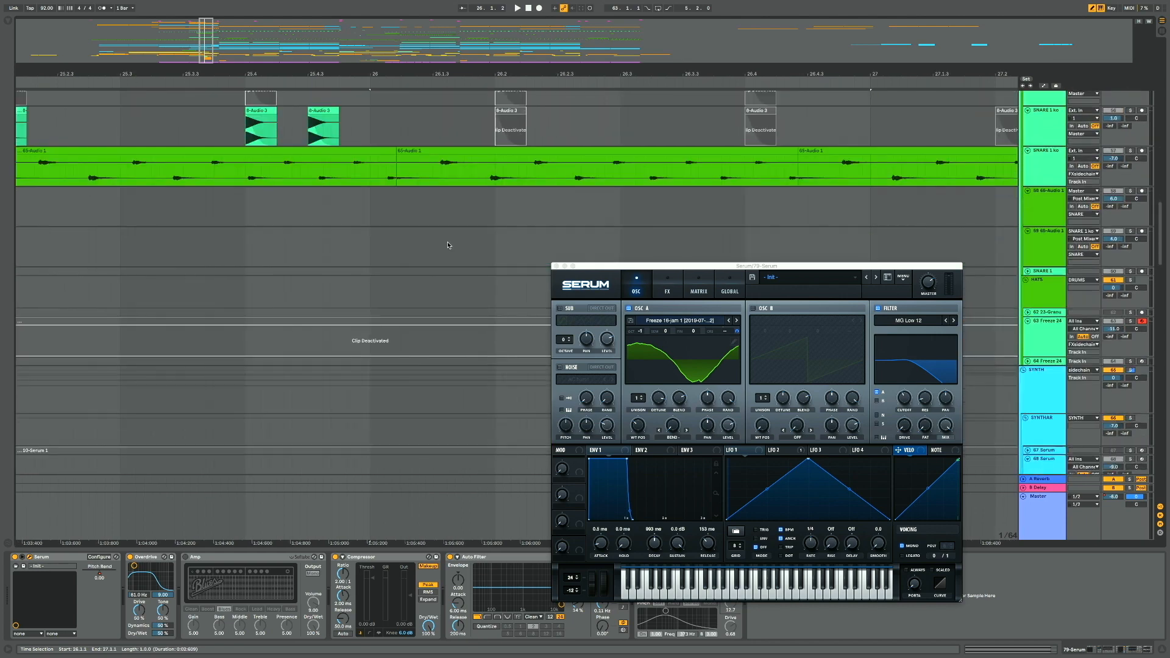
pyautogui.scroll(-5, 448, 245)
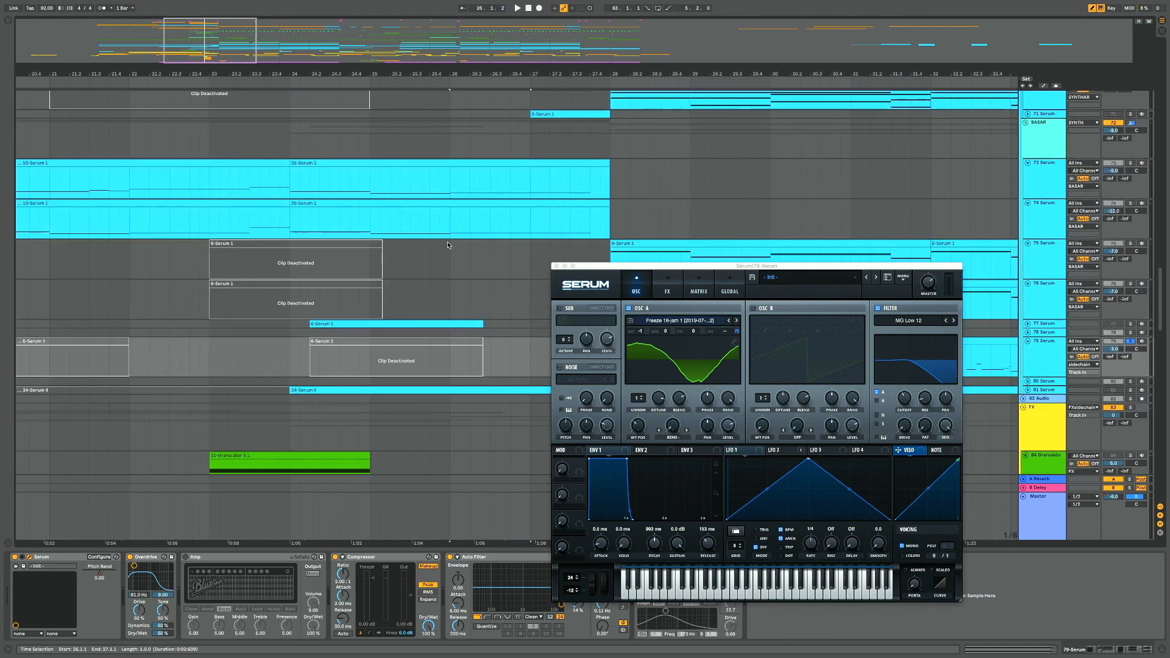
pyautogui.hscroll(5, 511, 249)
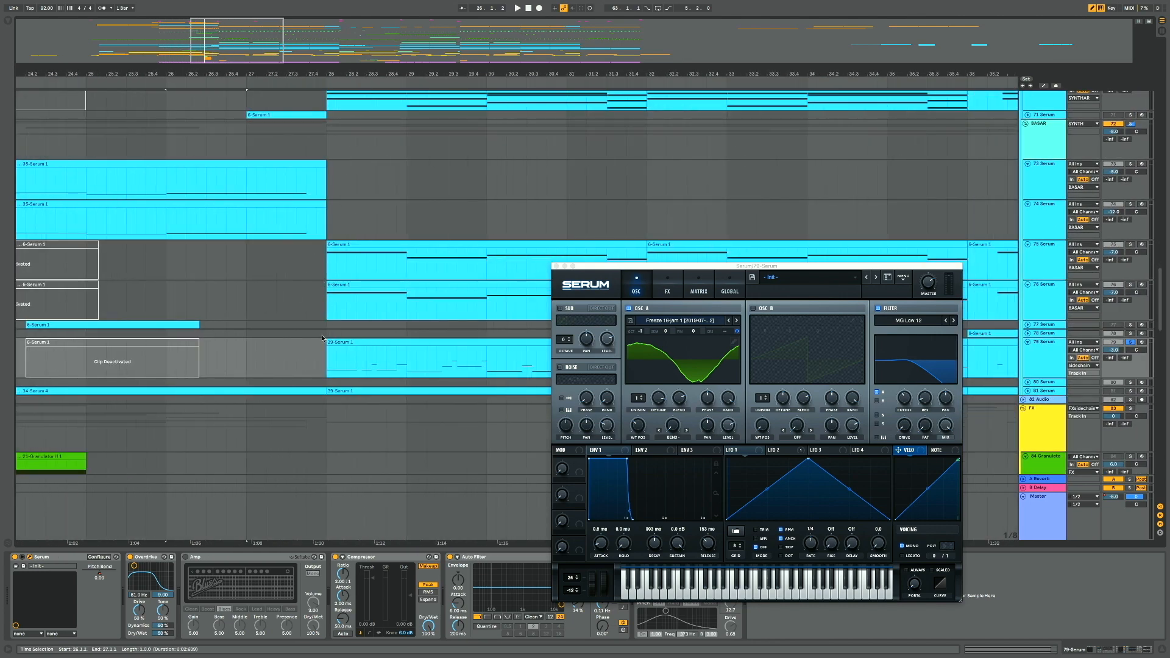
pyautogui.click(325, 356)
pyautogui.press('space')
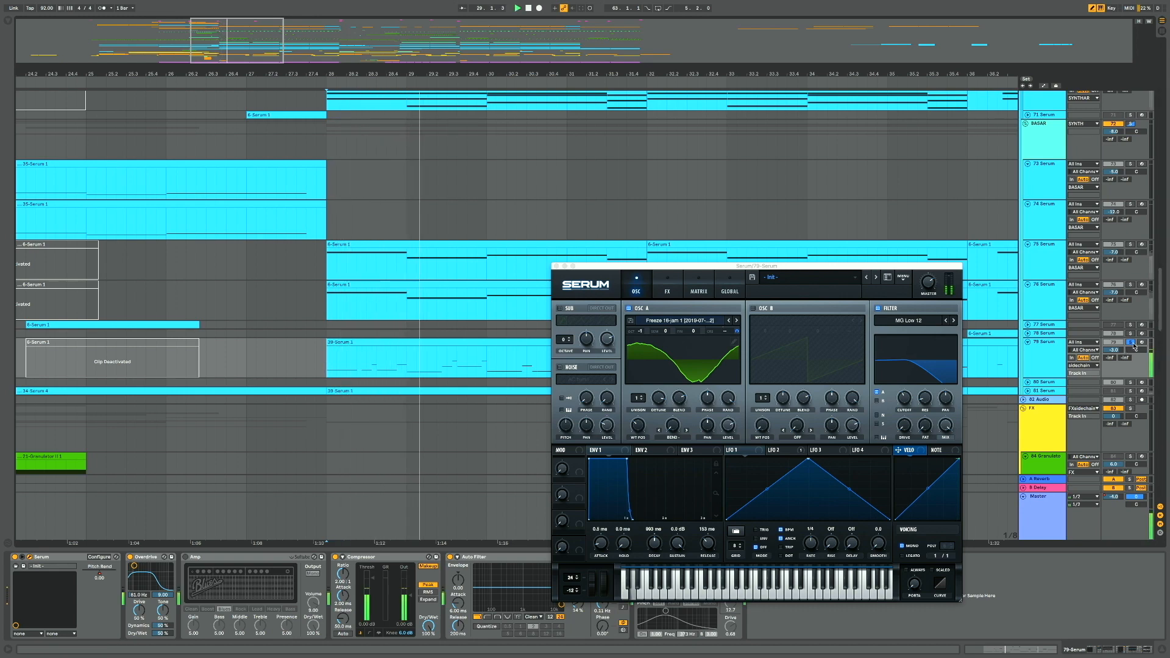
pyautogui.scroll(1, 1001, 256)
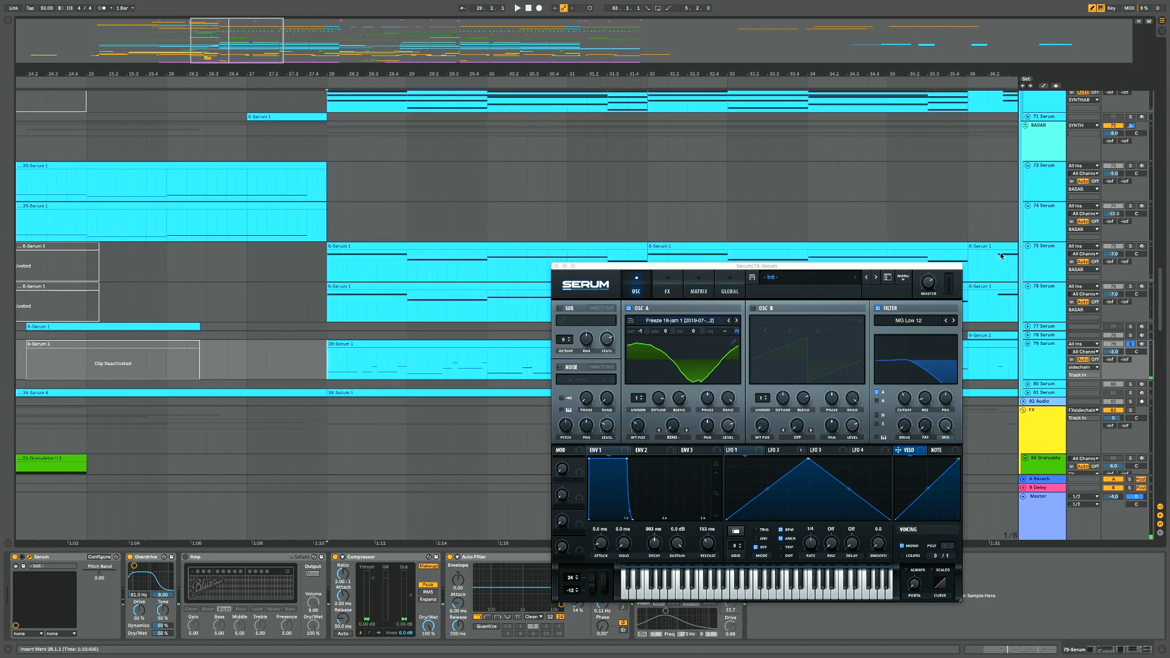
# Show the full arrangement width, add the SYNTHAR group to the solo and play it from bar 28
pyautogui.scroll(10, 1001, 253)
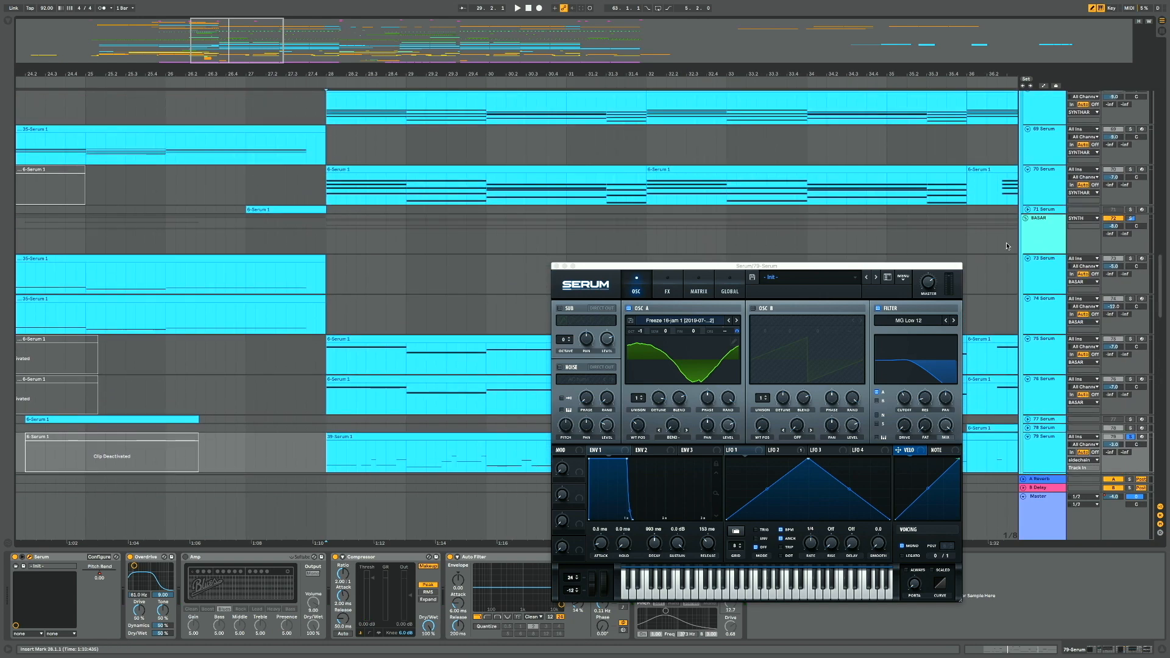
pyautogui.press('w')
pyautogui.click(1132, 136)
pyautogui.press('space')
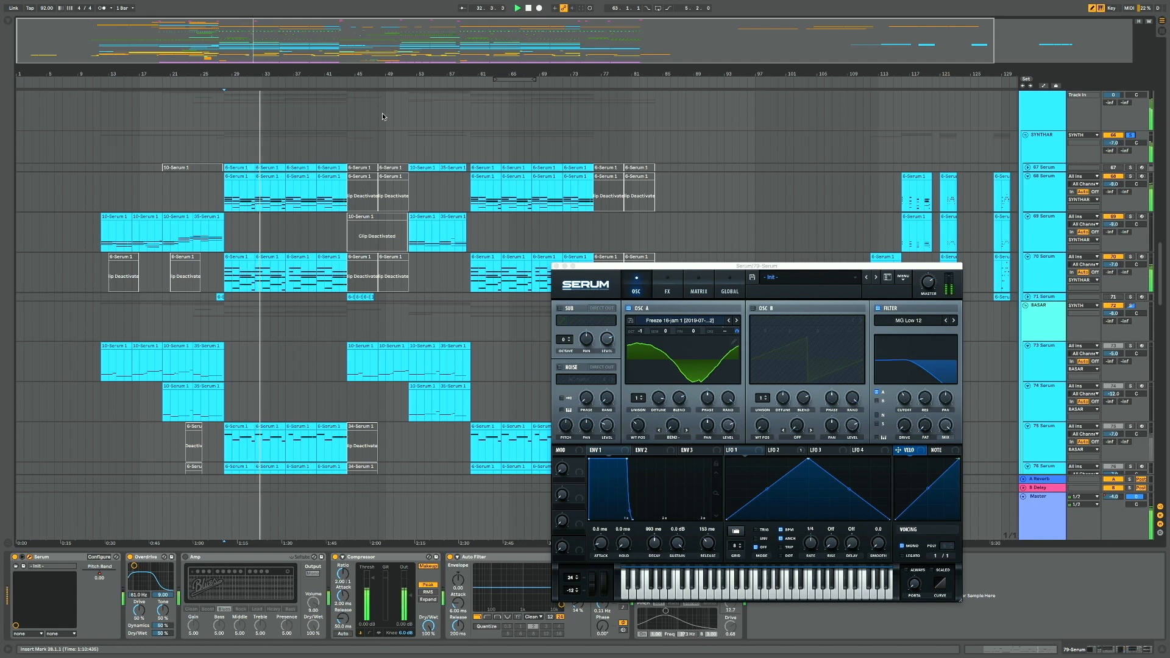
# Clear the solos and close the synth window of track 79
pyautogui.click(1131, 136)
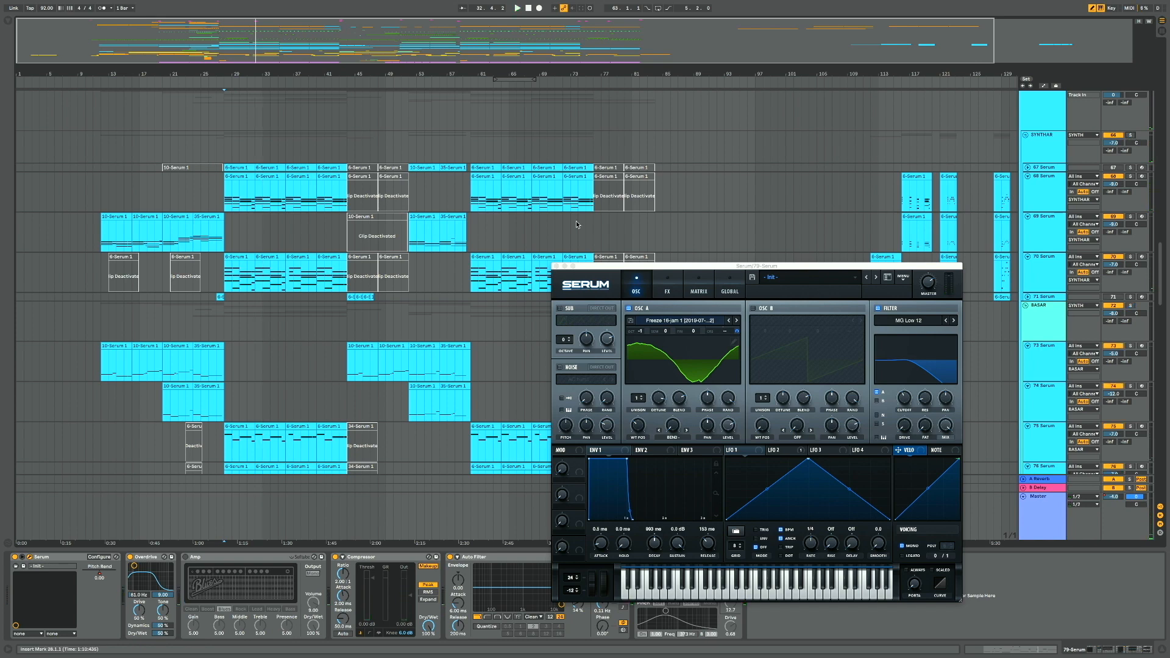
pyautogui.click(557, 266)
pyautogui.scroll(-5, 309, 301)
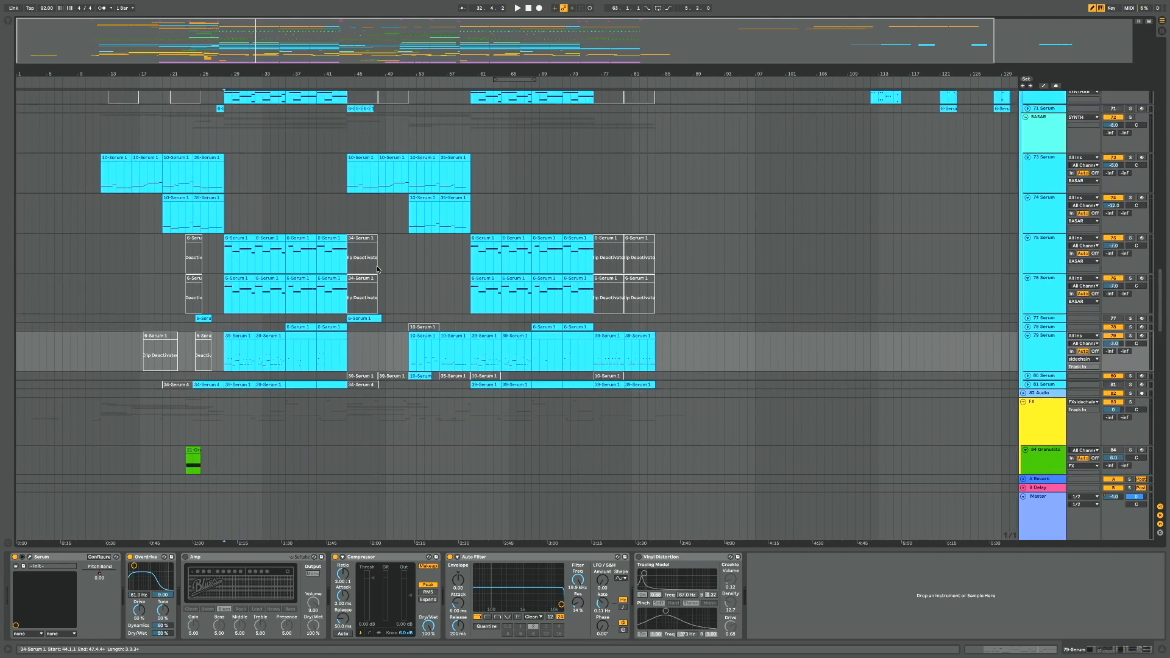
pyautogui.scroll(3, 345, 181)
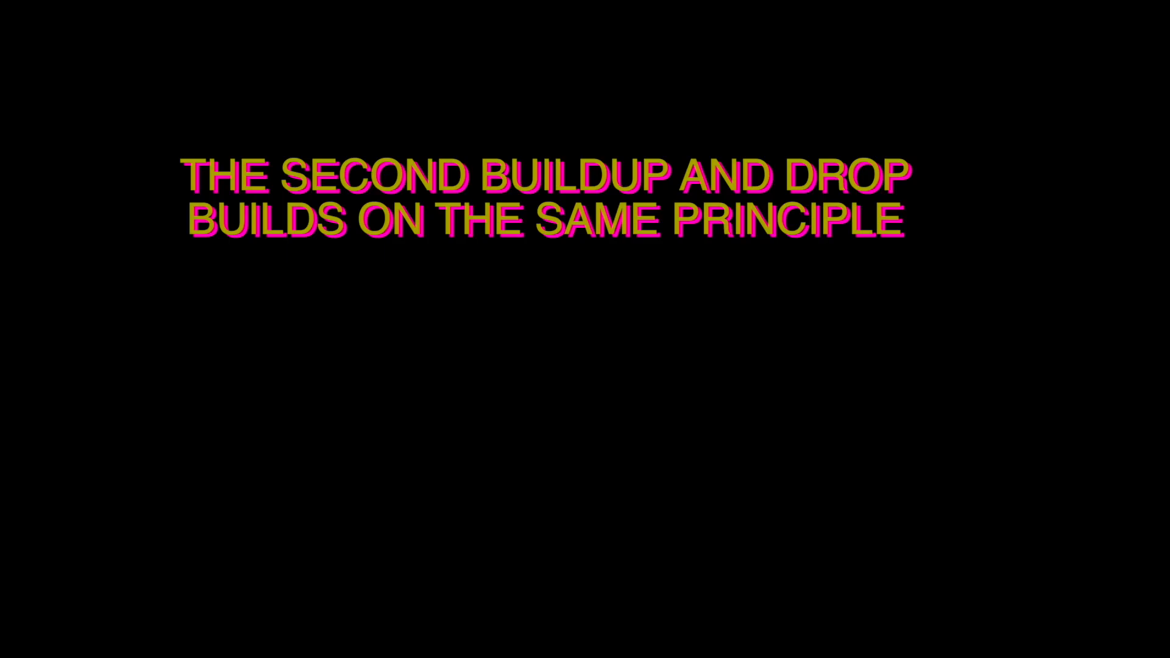
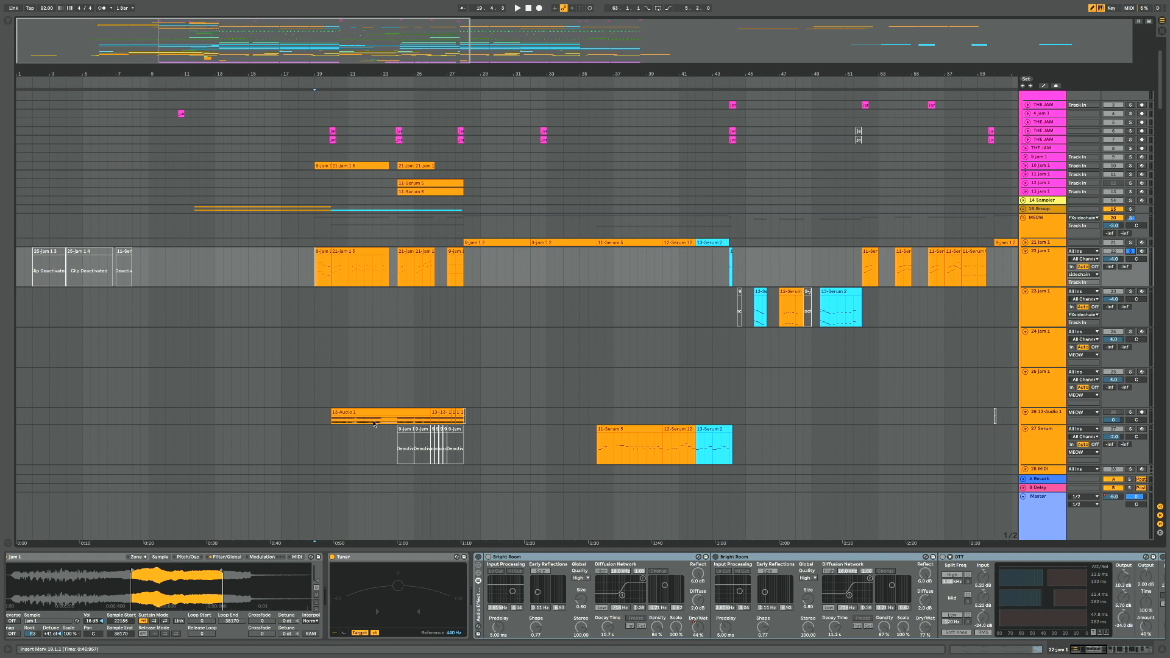
# Select track 22 jam 1 and inspect the active region of its jam 1 sample waveform close up
pyautogui.click(1049, 273)
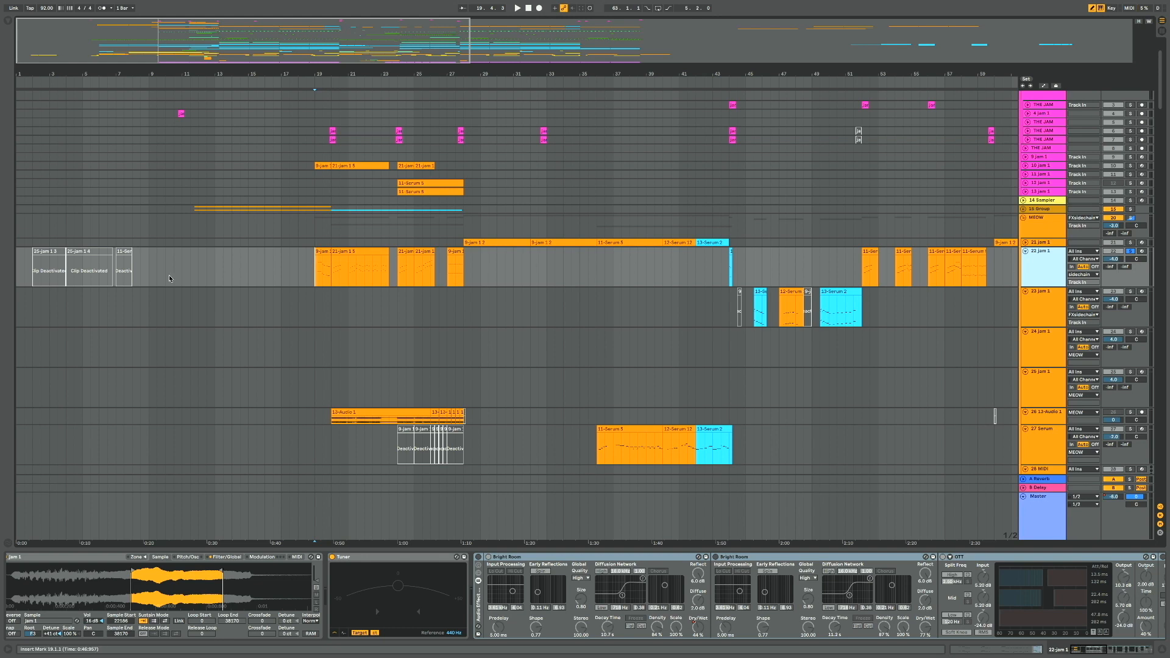
pyautogui.hscroll(-1, 59, 593)
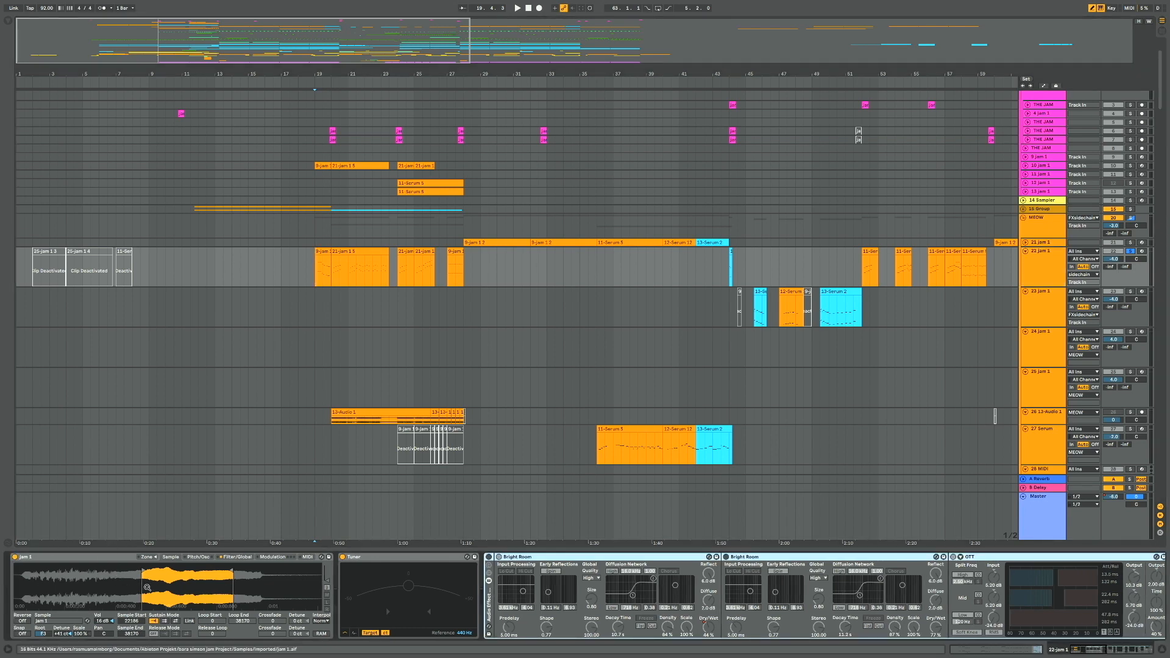
pyautogui.scroll(3, 147, 588)
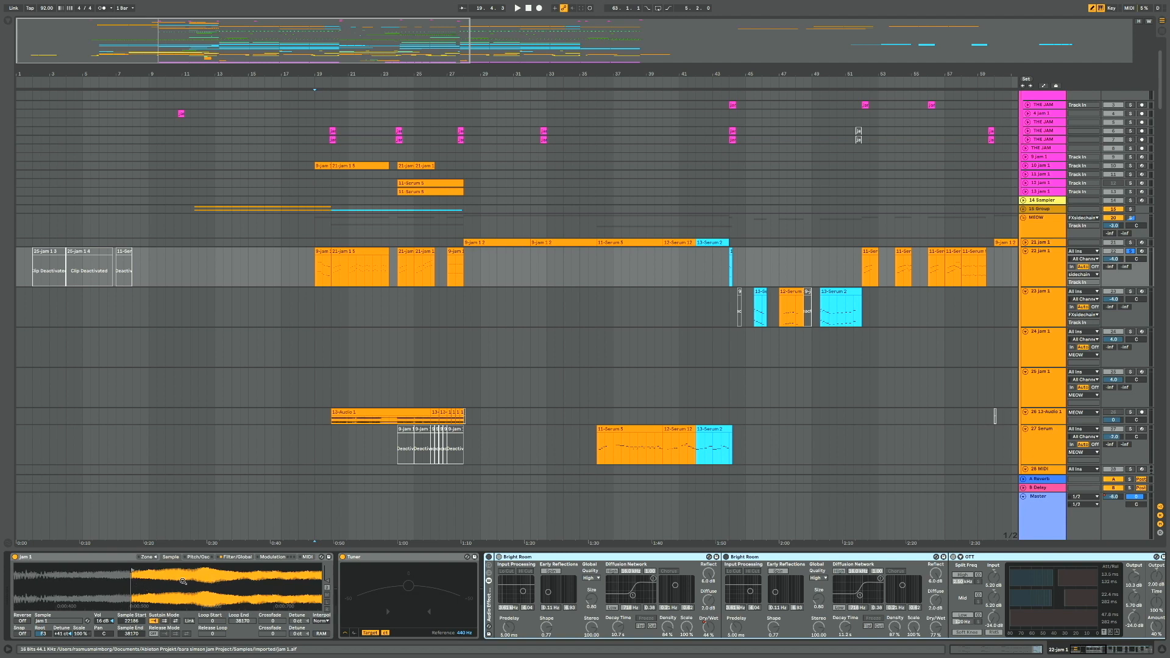
pyautogui.hscroll(3, 183, 581)
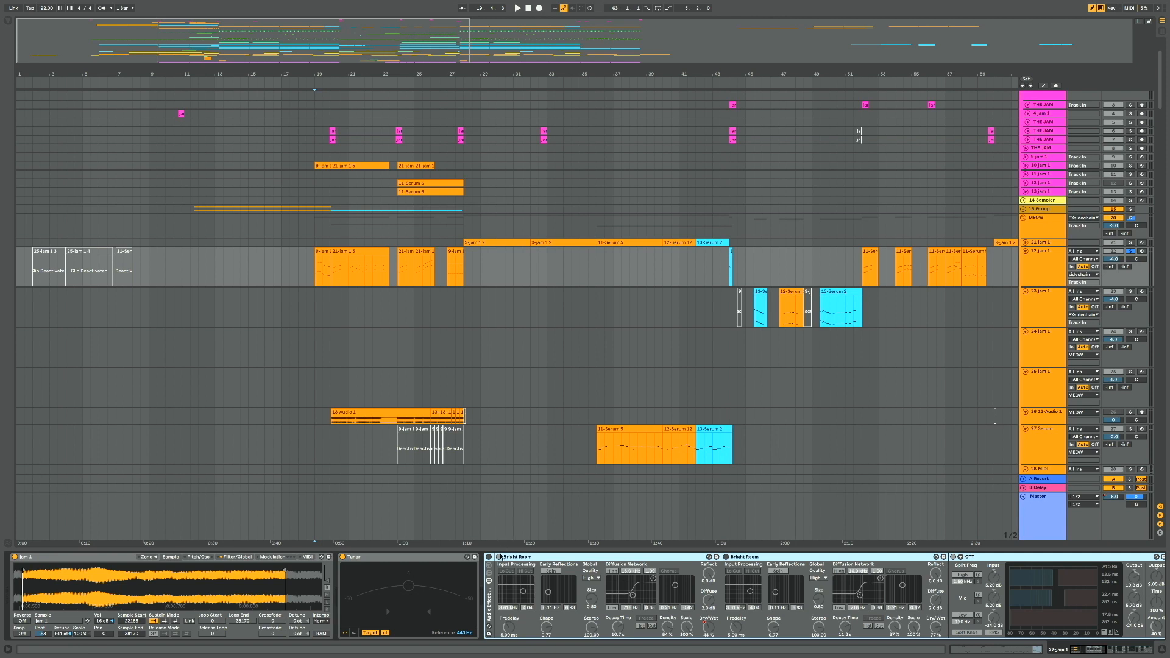
# Switch on the audio effect rack of track 22 jam 1 and play the track from bar 19
pyautogui.click(315, 276)
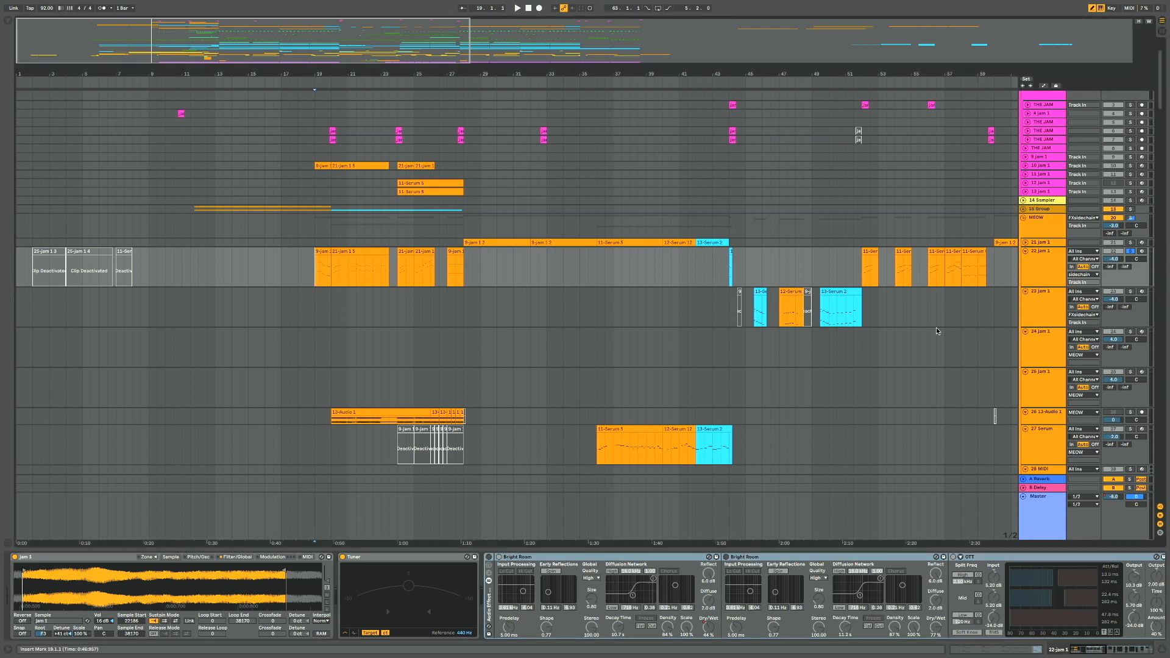
pyautogui.click(492, 563)
pyautogui.press('space')
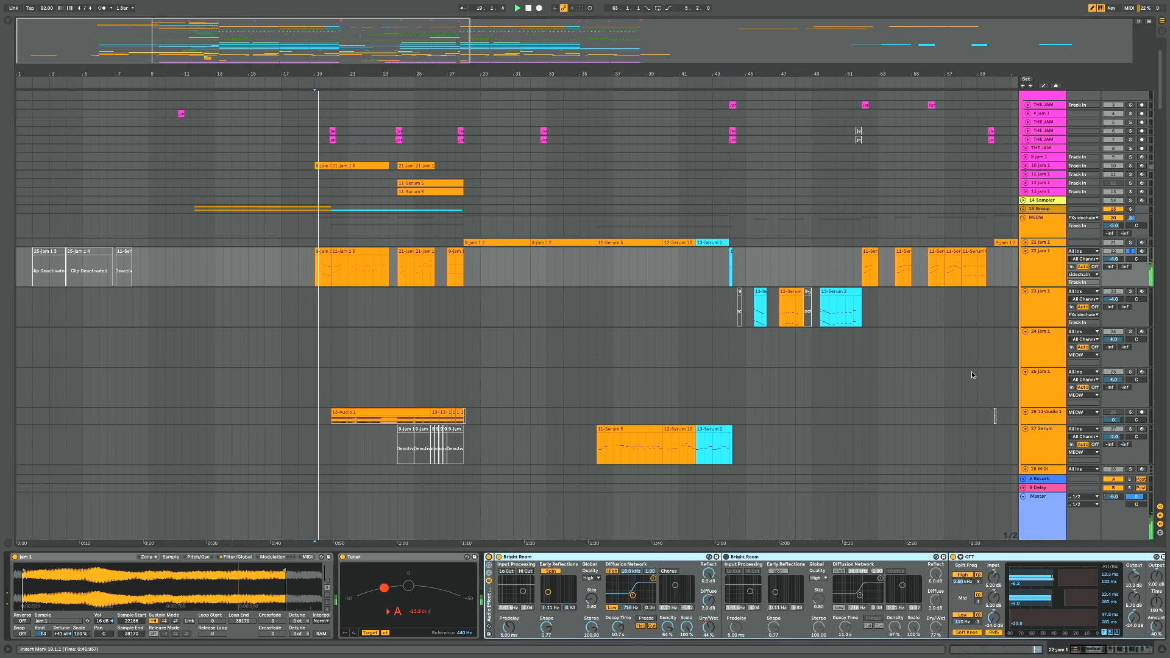
pyautogui.click(1130, 251)
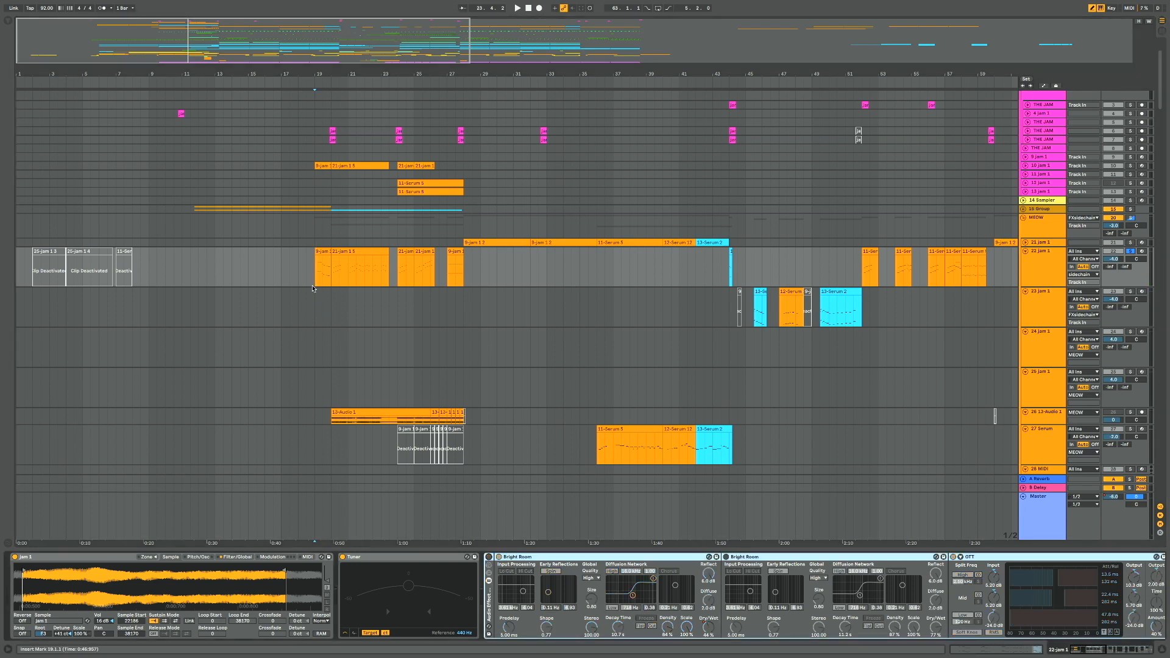
pyautogui.press('space')
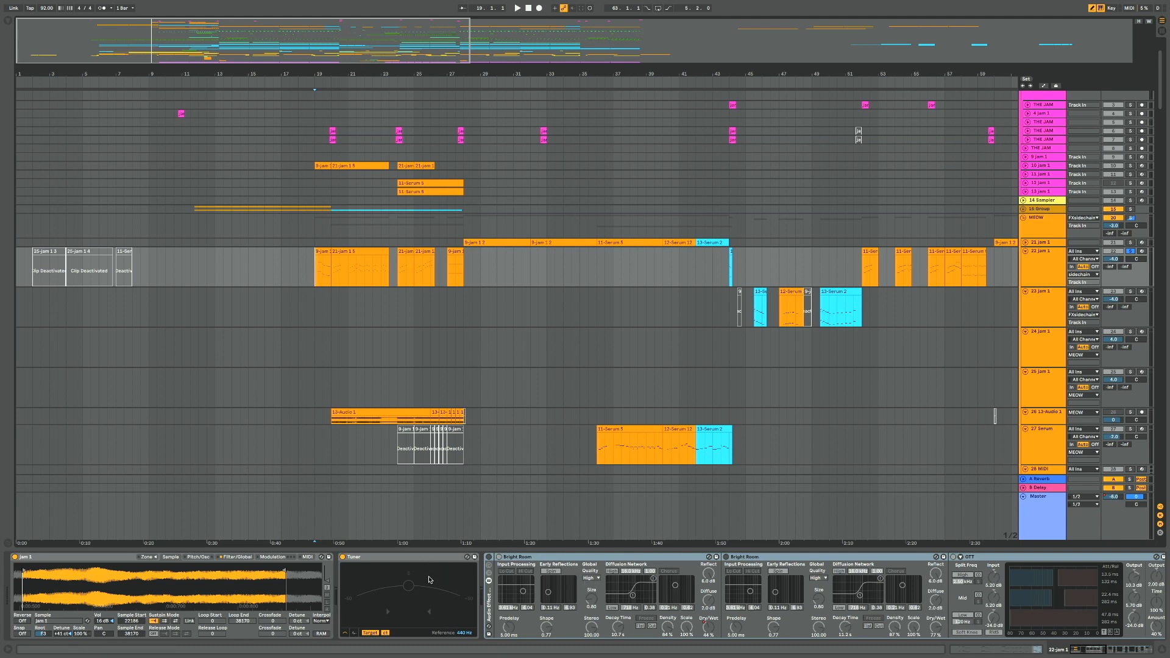
# Play track 22 jam 1 from bar 19 with its audio effect rack bypassed
pyautogui.scroll(2, 196, 583)
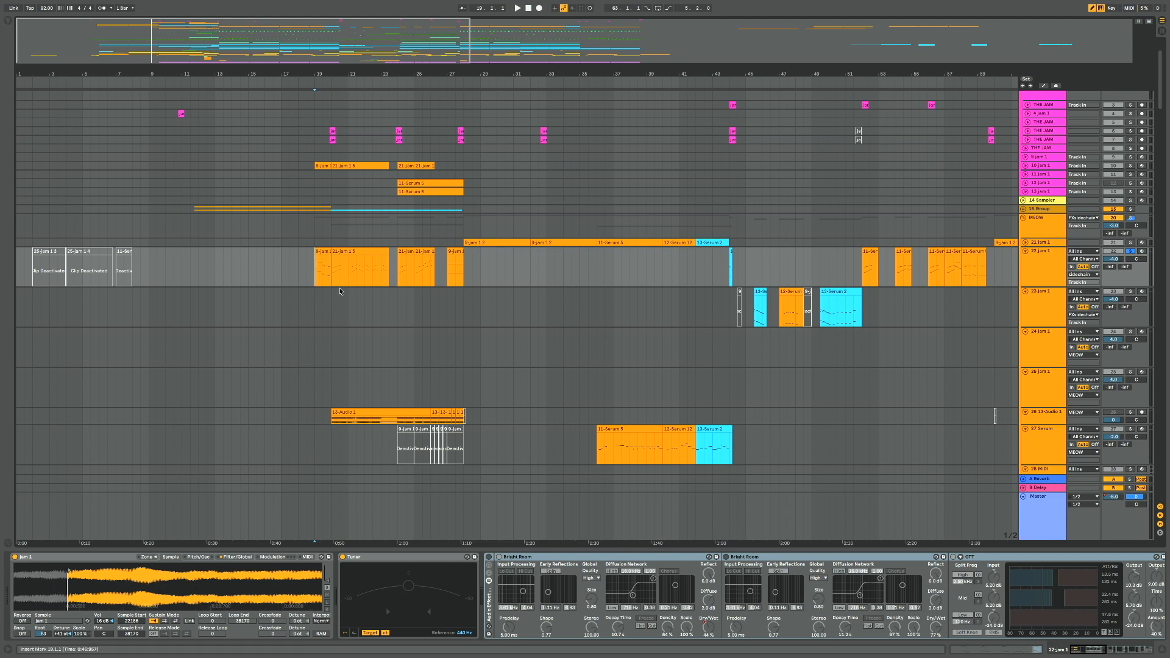
pyautogui.press('space')
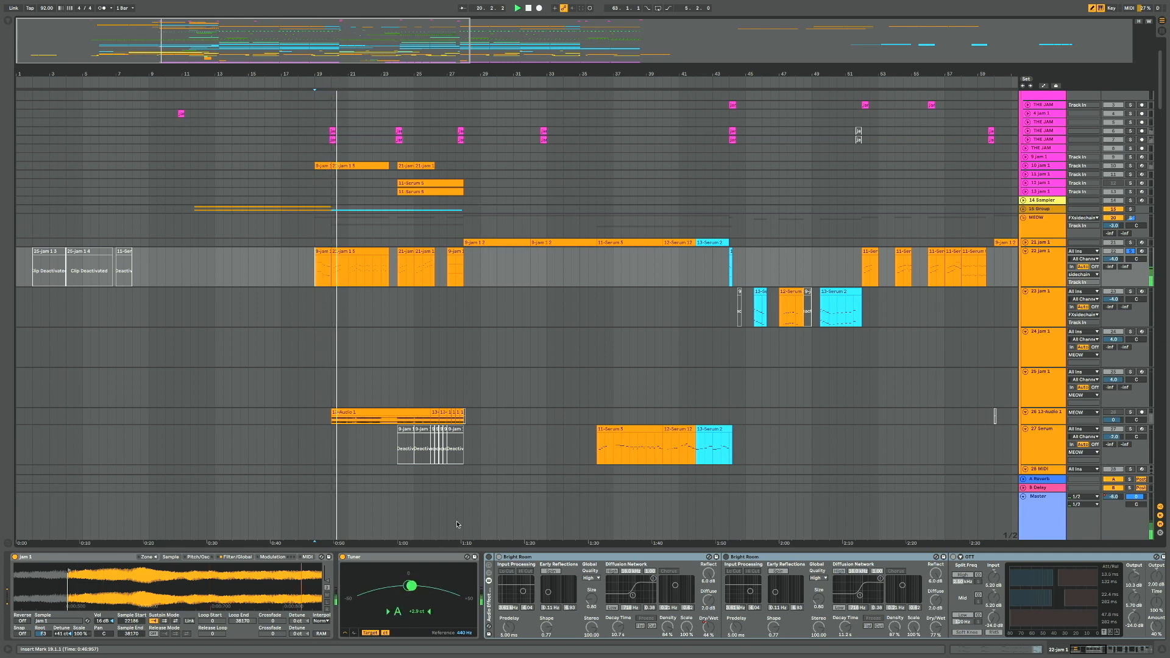
pyautogui.press('space')
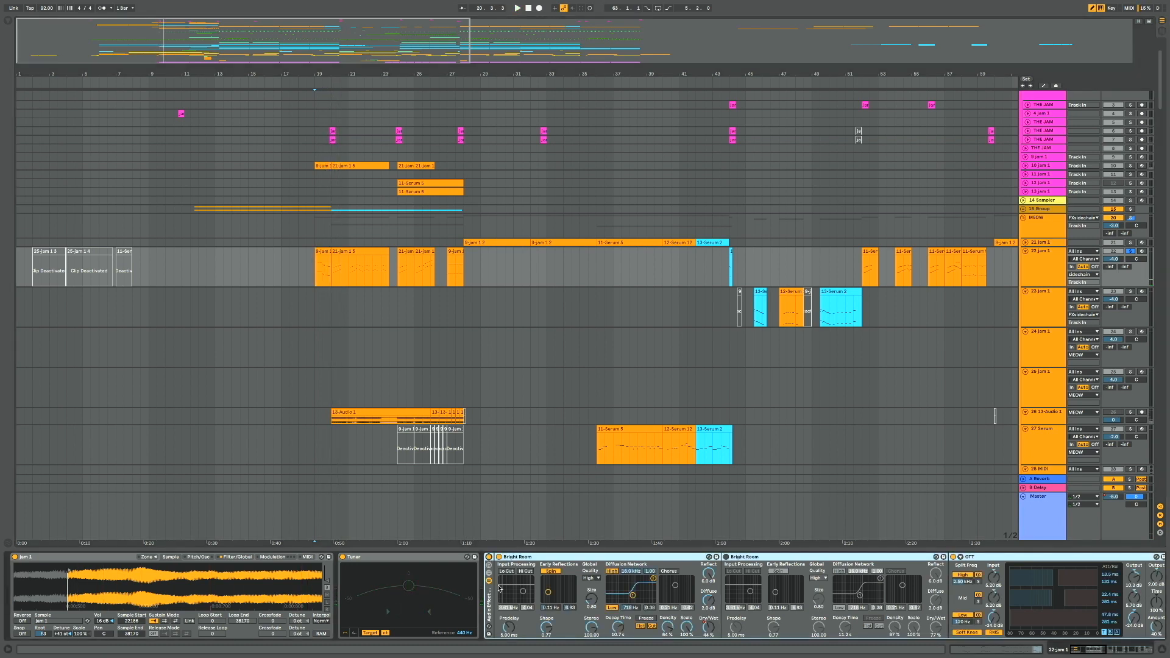
# Examine the Bright Room reverb settings, including decay time, in the effect rack of track 22 jam 1
pyautogui.hscroll(2, 498, 588)
pyautogui.hscroll(1, 499, 589)
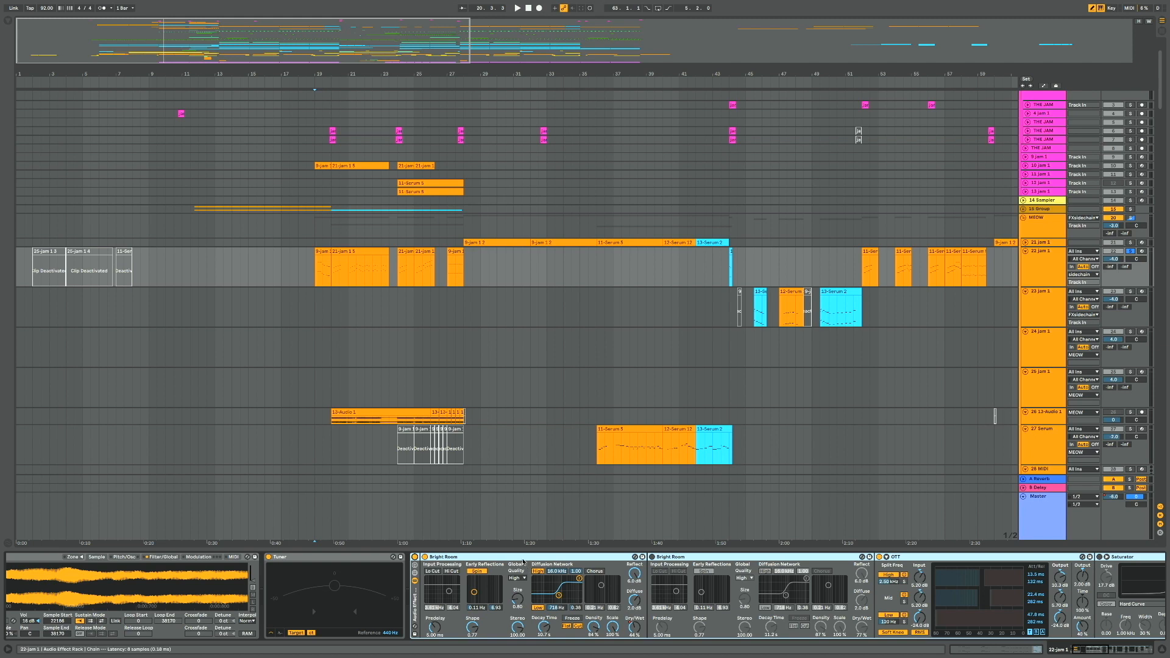
pyautogui.click(508, 562)
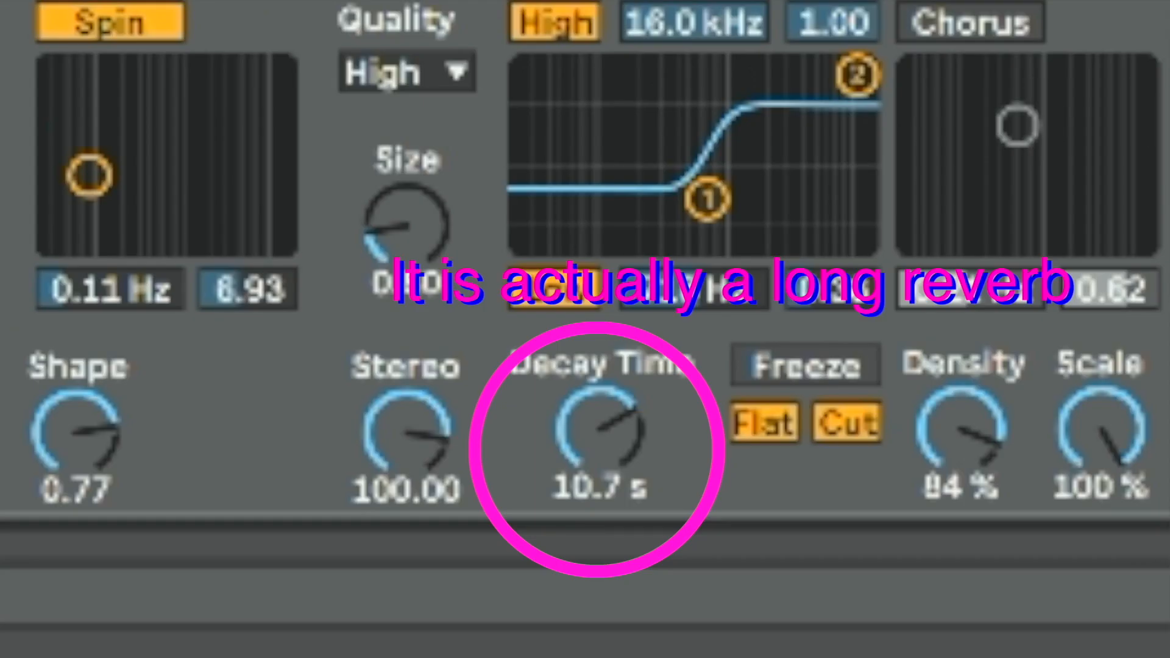
pyautogui.hscroll(4, 827, 564)
pyautogui.hscroll(4, 827, 563)
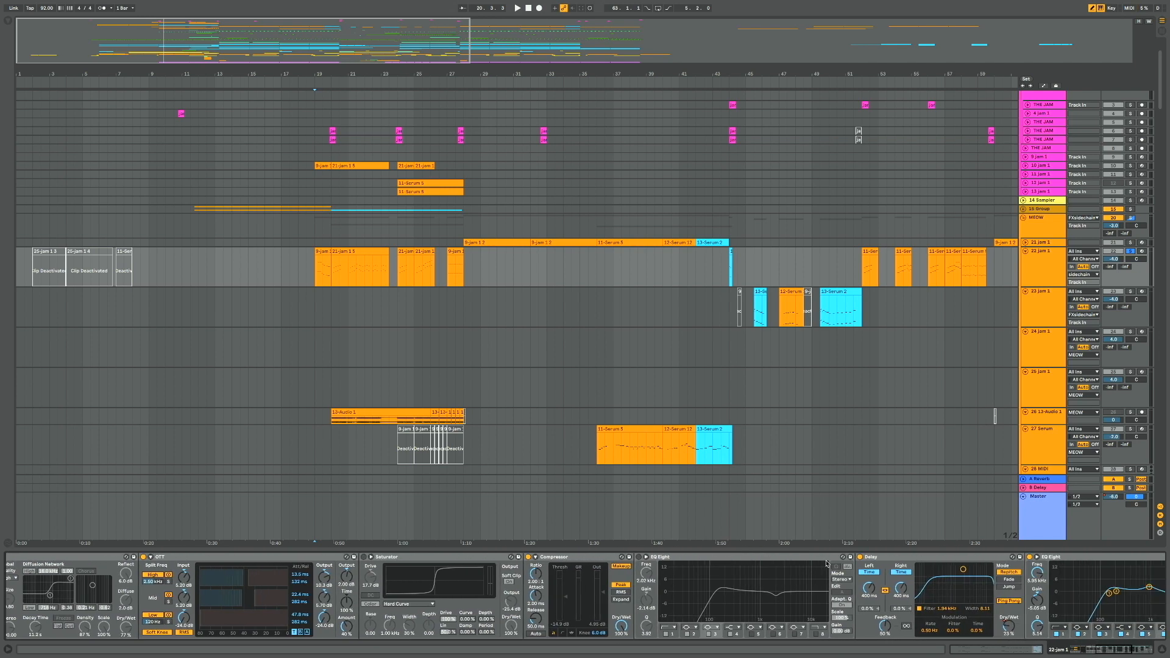
# Fold the EQ Eight before the Delay in track 22's rack, and inspect the Delay and the EQ Eight after it
pyautogui.hscroll(3, 827, 563)
pyautogui.hscroll(3, 625, 560)
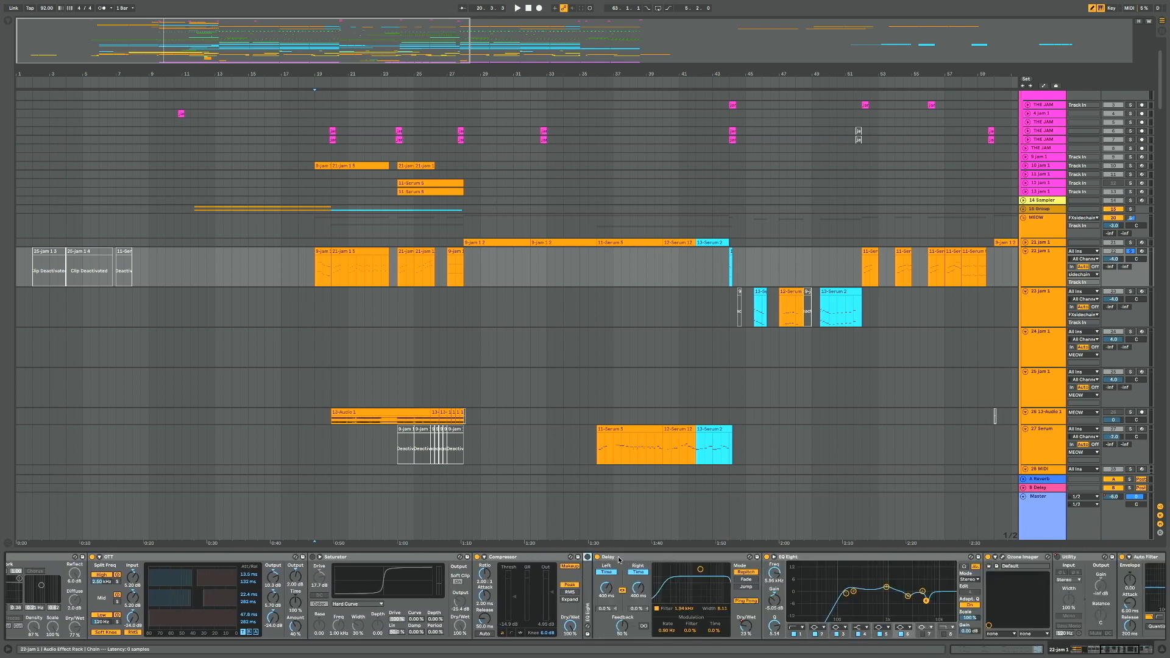
pyautogui.hscroll(2, 675, 564)
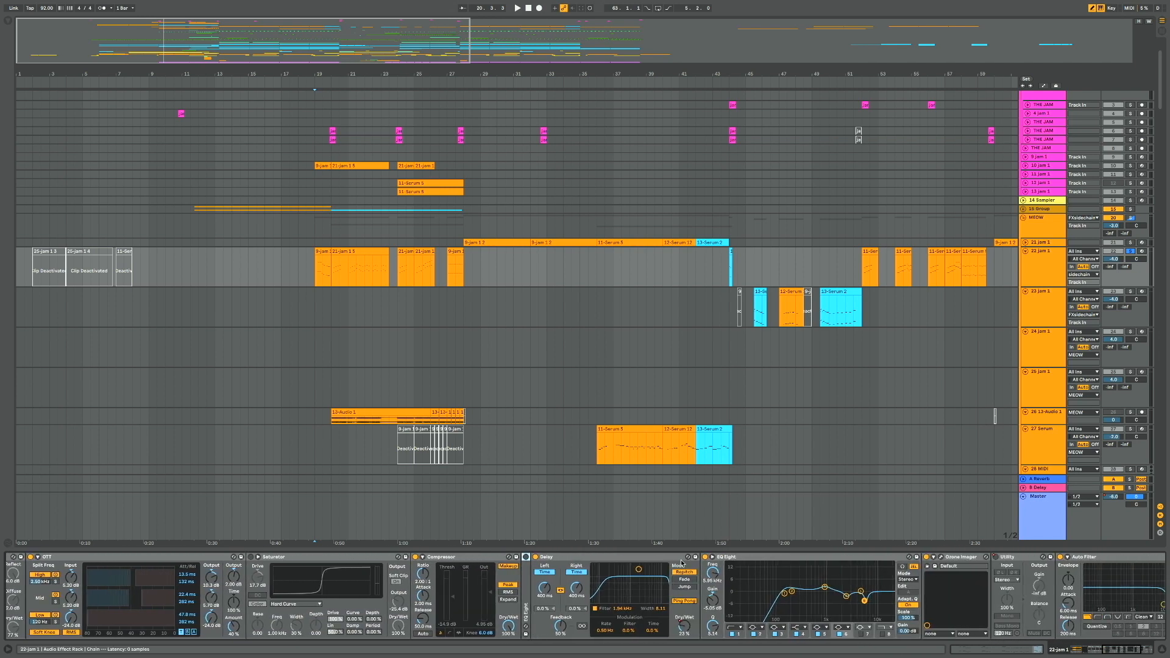
pyautogui.click(742, 558)
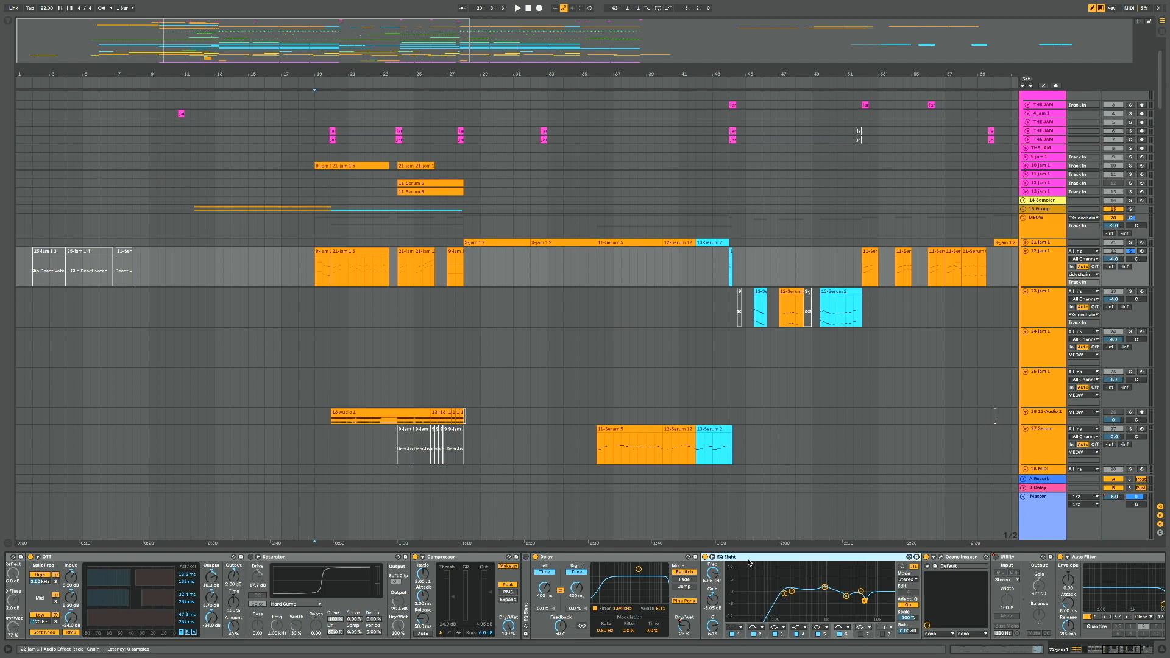
# Check the stereo width settings in track 22's Ozone Imager window, close it and view the remaining effects of the chain
pyautogui.hscroll(3, 768, 565)
pyautogui.click(870, 559)
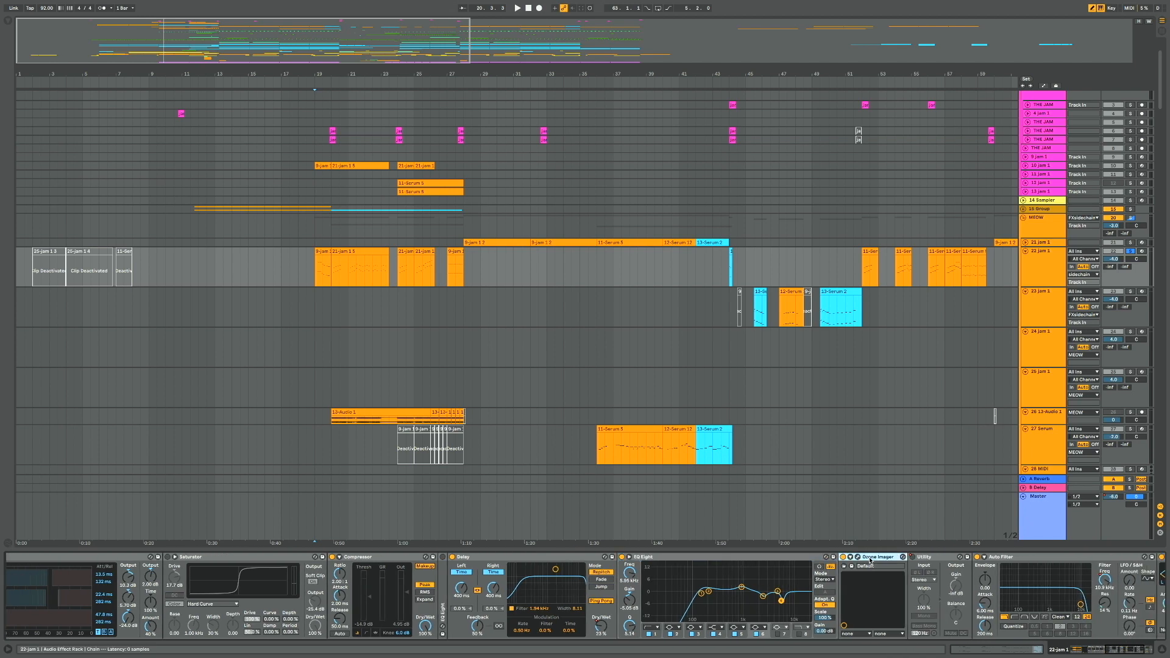
pyautogui.hscroll(3, 870, 560)
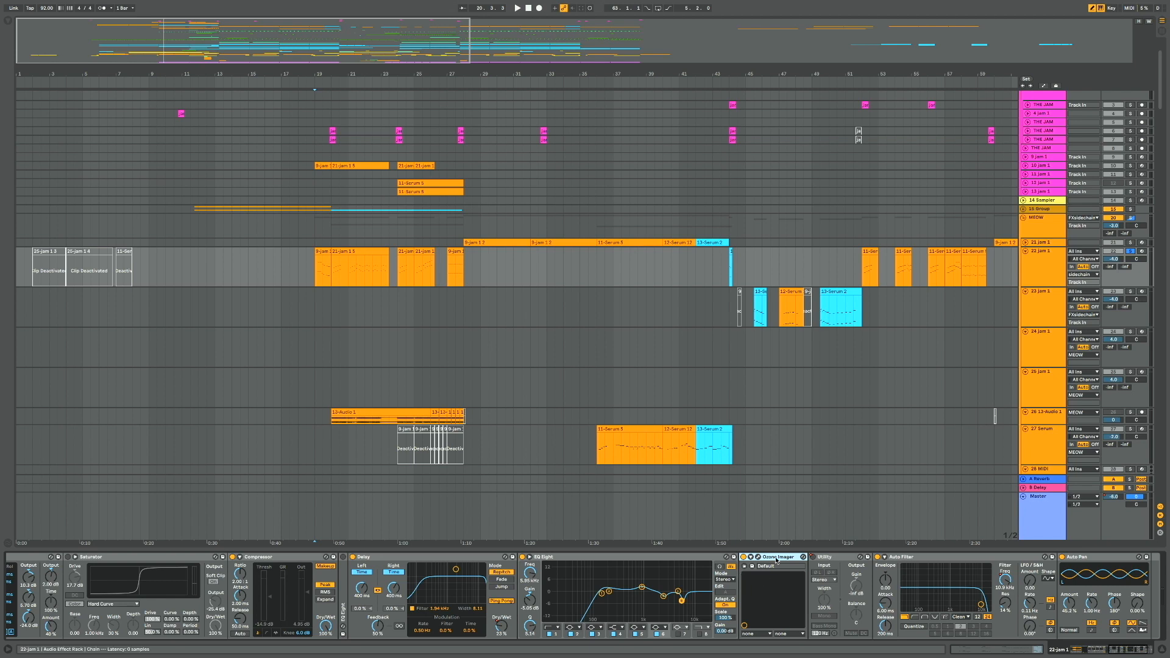
pyautogui.hscroll(1, 826, 573)
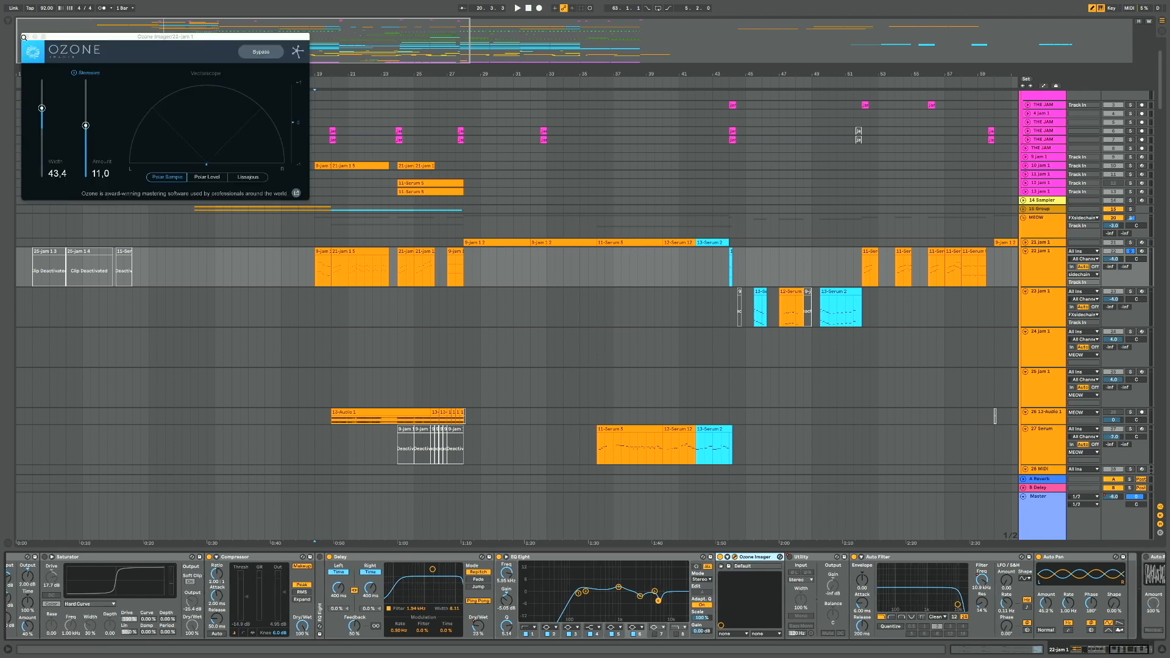
pyautogui.click(26, 36)
pyautogui.hscroll(5, 796, 568)
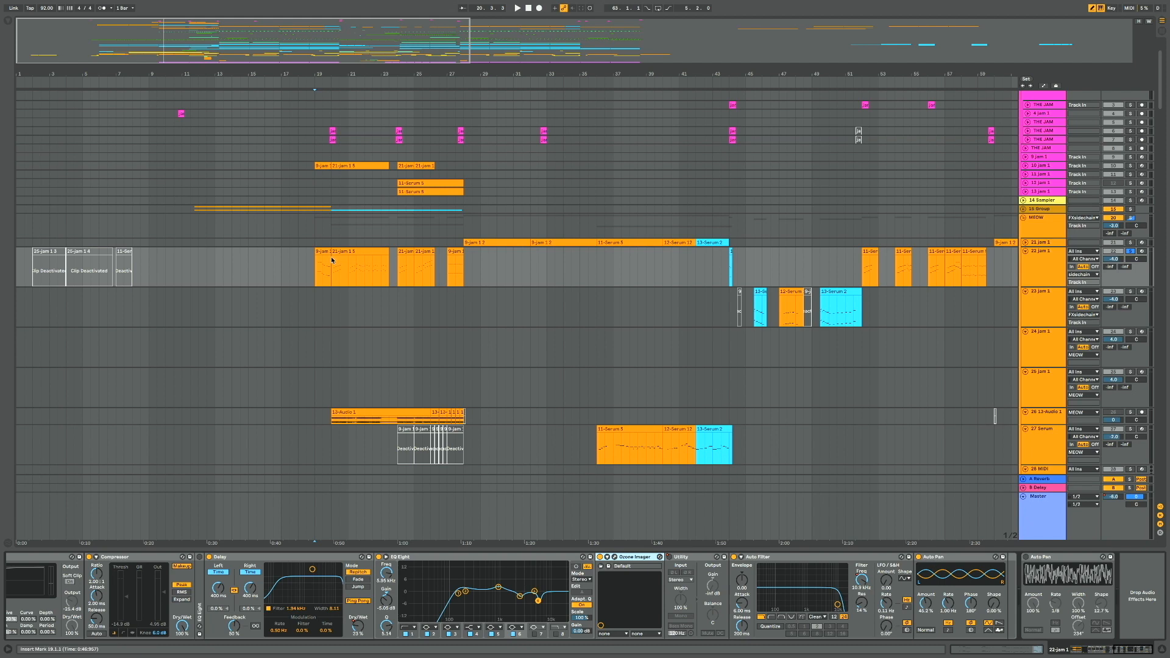
# Play track 22 jam 1 from bar 19 with its effect chain active, stop playback and clear its solo
pyautogui.click(1029, 283)
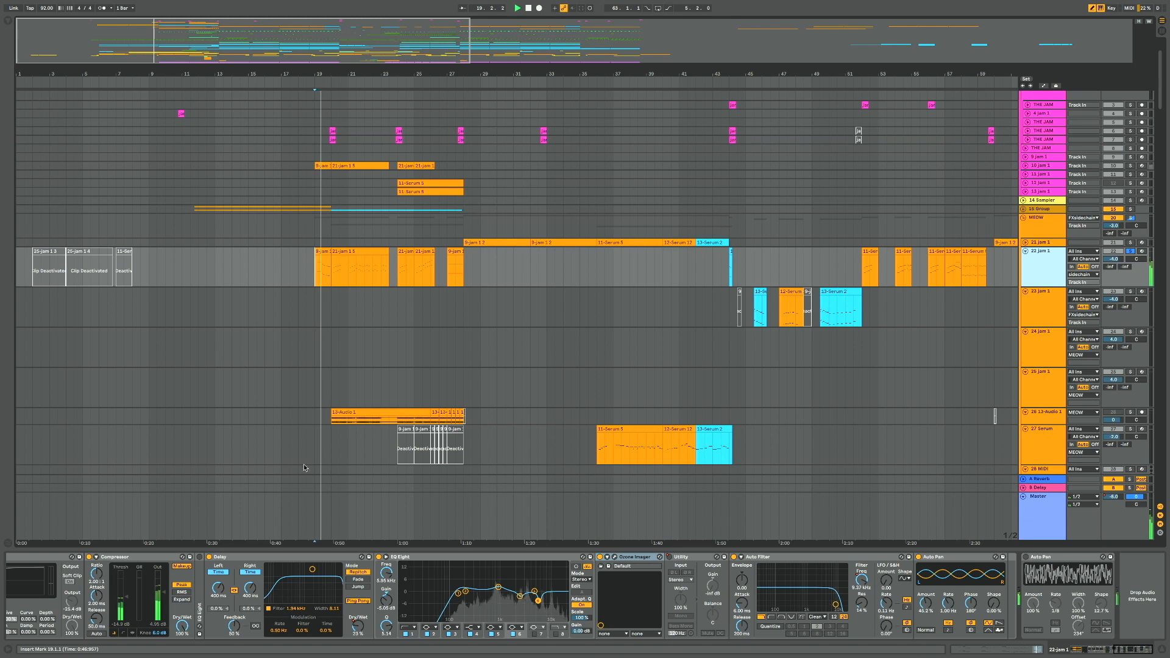
pyautogui.hscroll(-10, 475, 591)
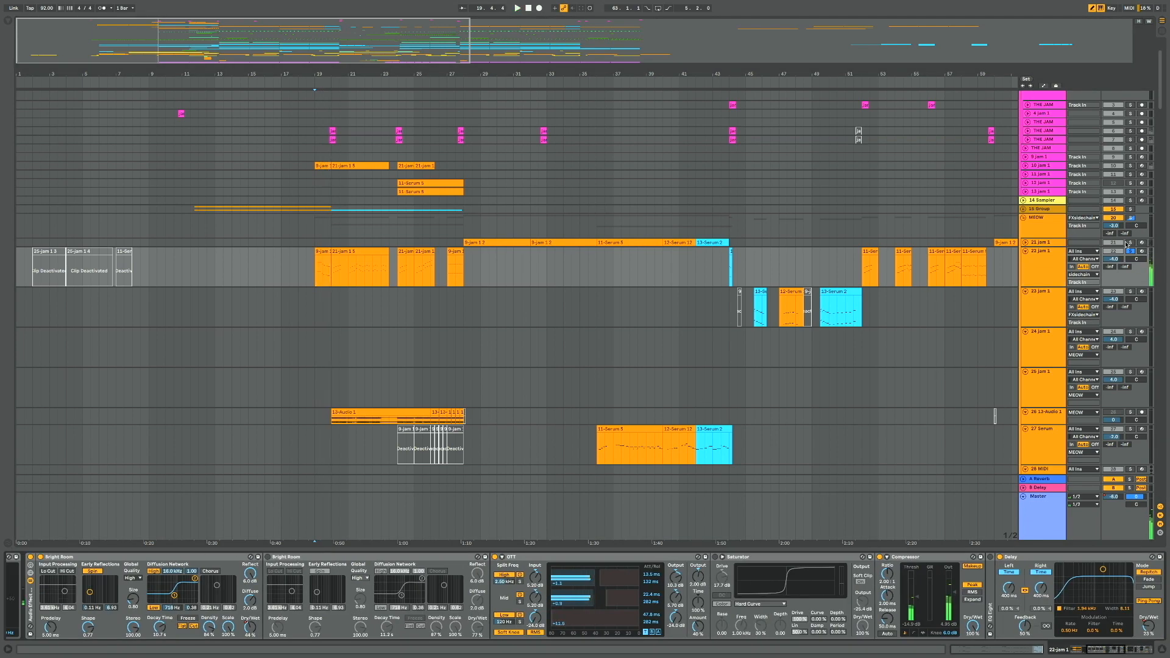
pyautogui.click(30, 557)
pyautogui.click(30, 557)
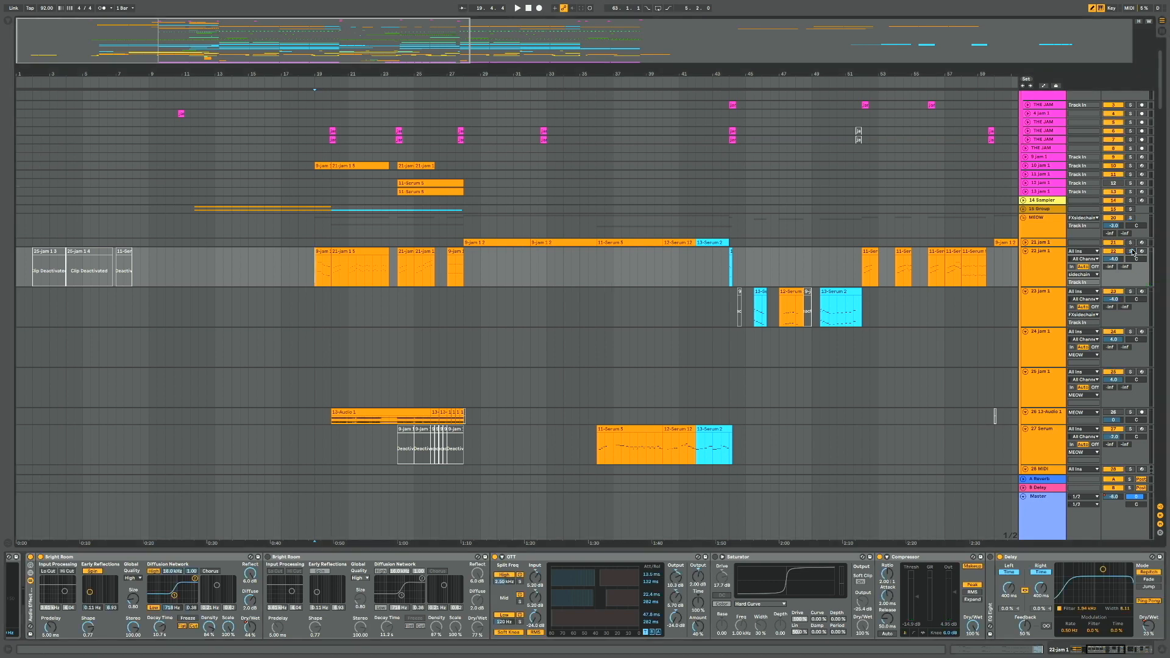
# Unfold track 21 jam 1, solo it and play it from bar 28
pyautogui.scroll(1, 1036, 256)
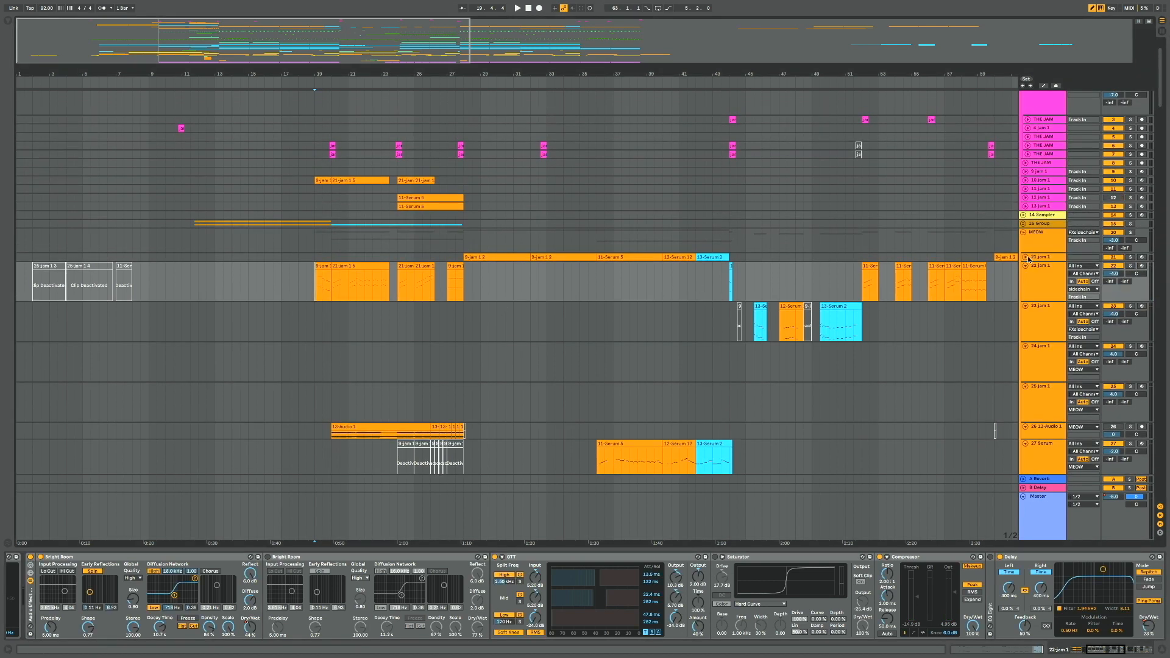
pyautogui.click(1027, 258)
pyautogui.click(463, 271)
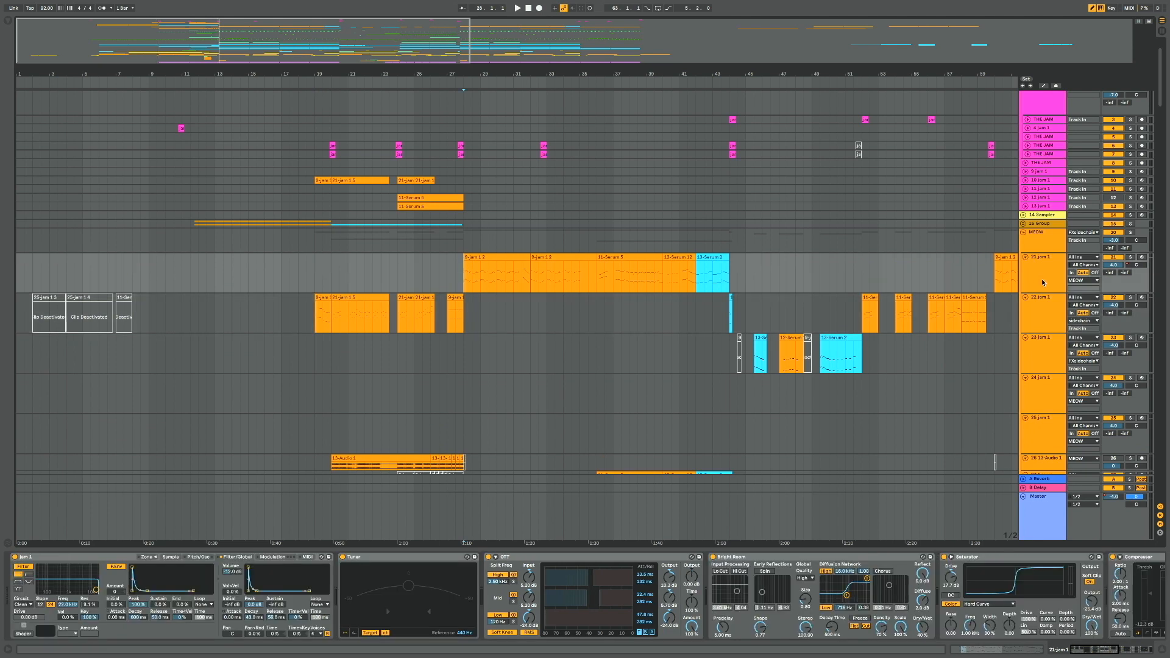
pyautogui.click(1131, 258)
pyautogui.press('space')
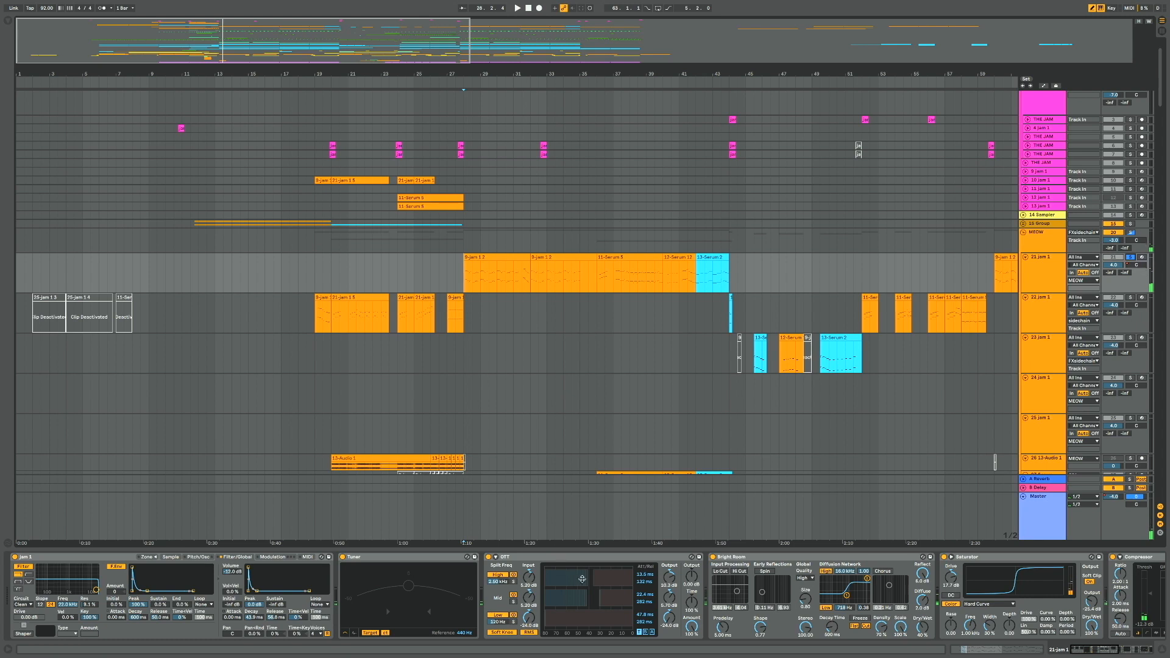
# Examine the effect chain of track 21 jam 1 from the OTT and Bright Room reverb through to the Ozone Imager
pyautogui.hscroll(5, 585, 581)
pyautogui.hscroll(1, 585, 580)
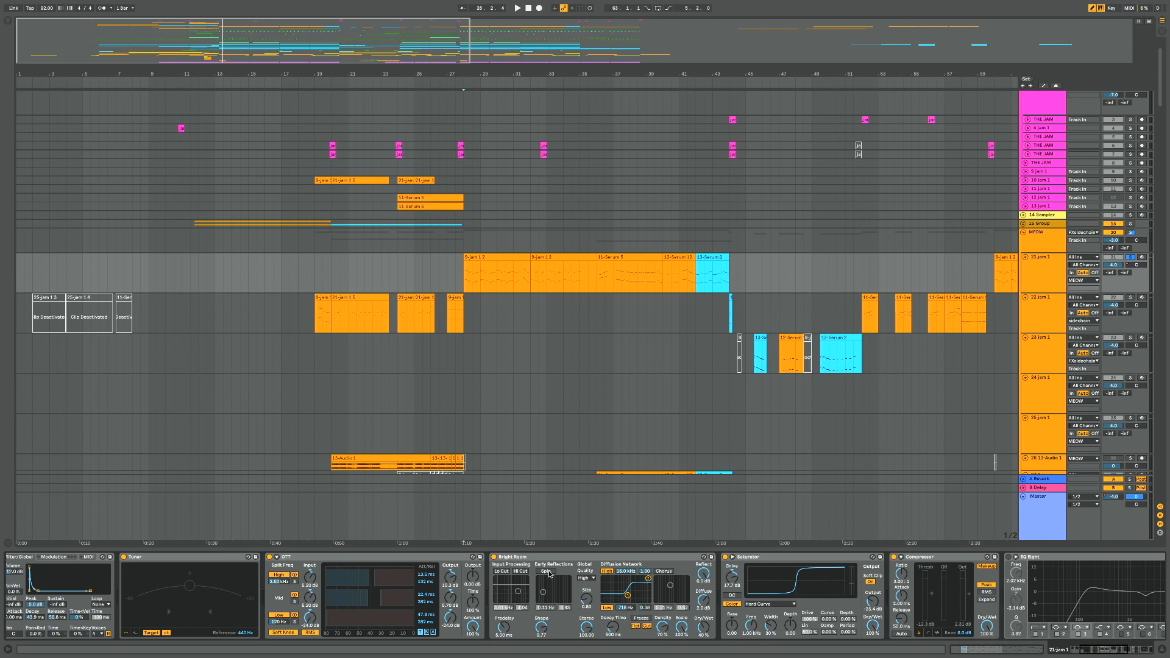
pyautogui.hscroll(5, 574, 561)
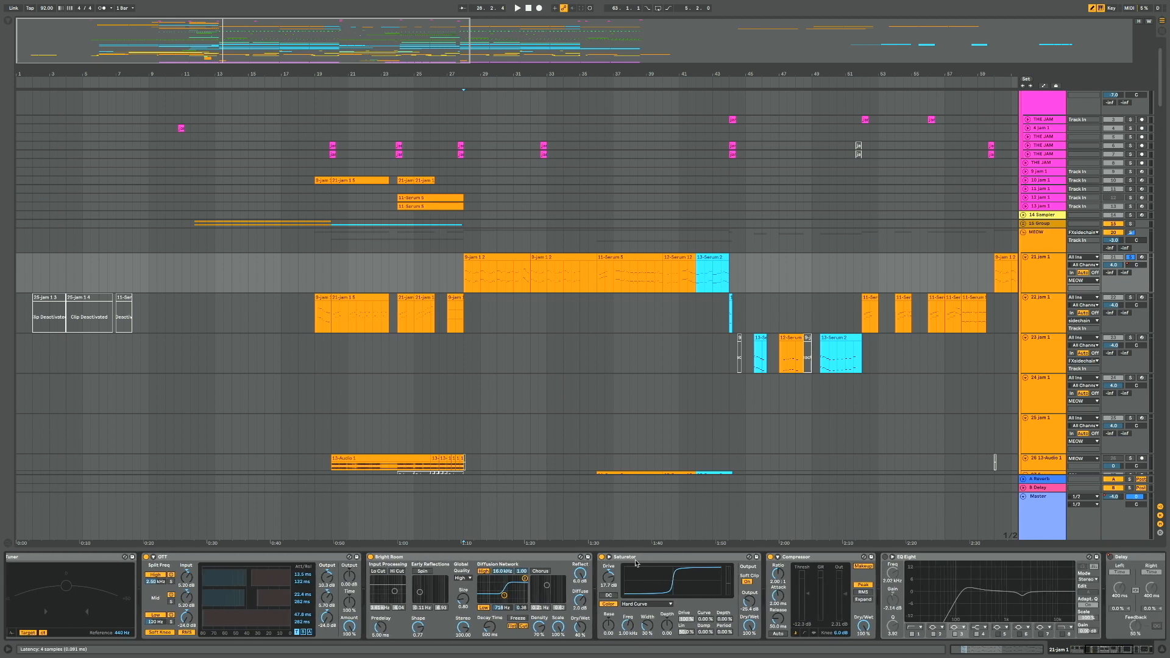
pyautogui.hscroll(15, 636, 562)
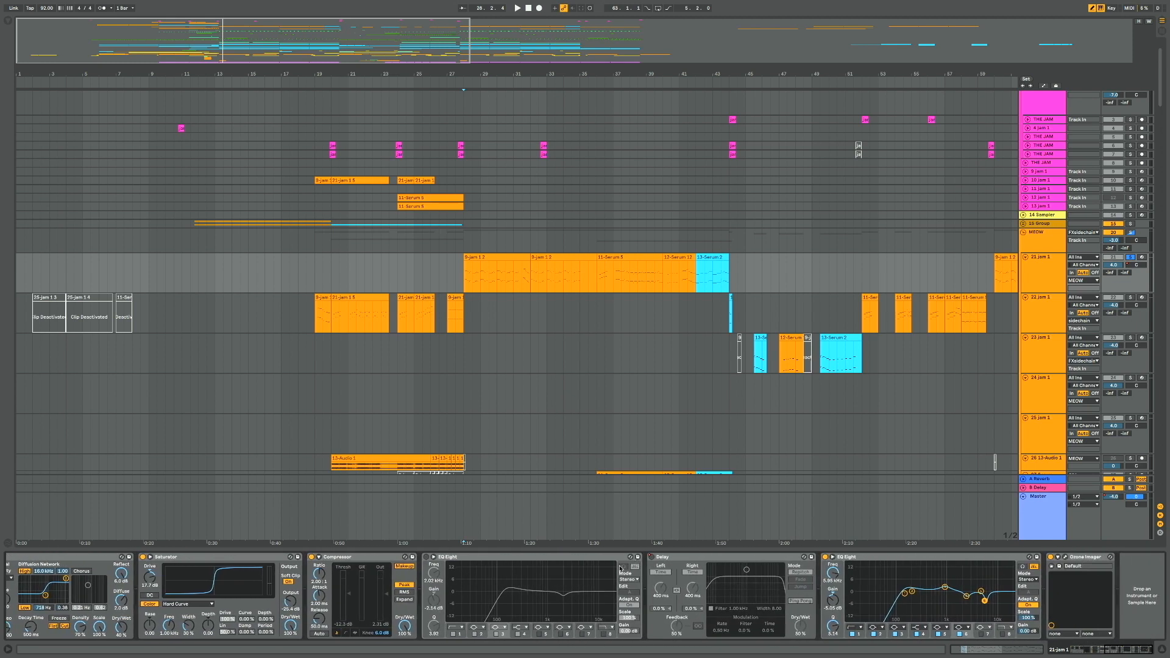
# View the effects on the MEOW group, reselect track 21 jam 1 and play it from bar 28
pyautogui.click(1048, 242)
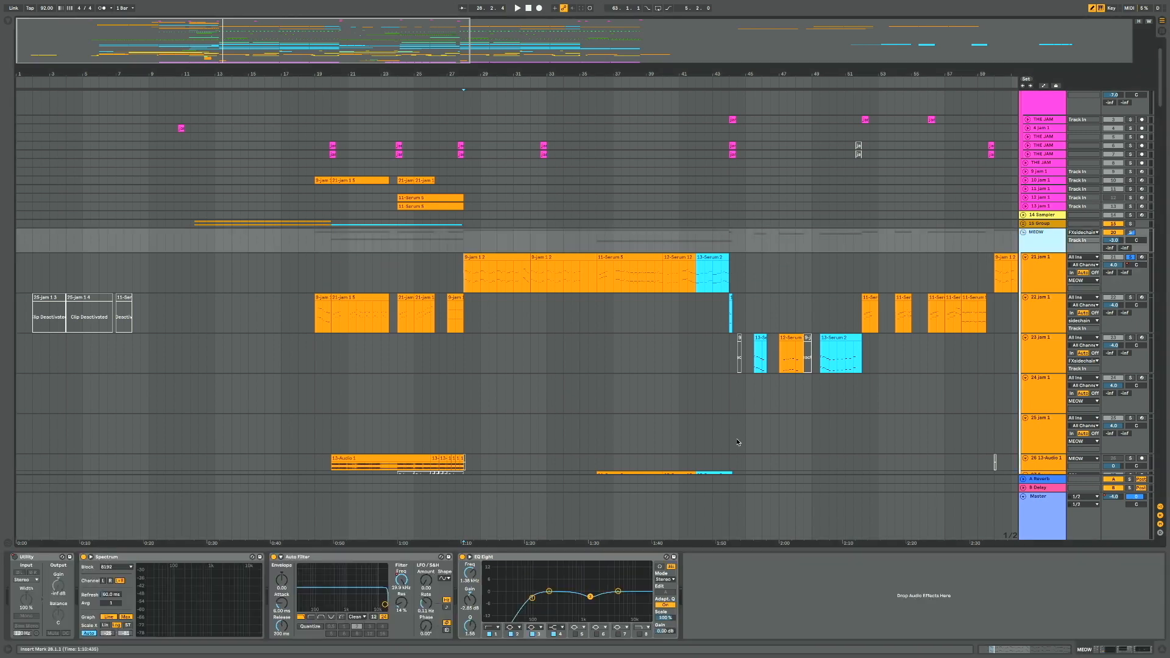
pyautogui.click(1056, 281)
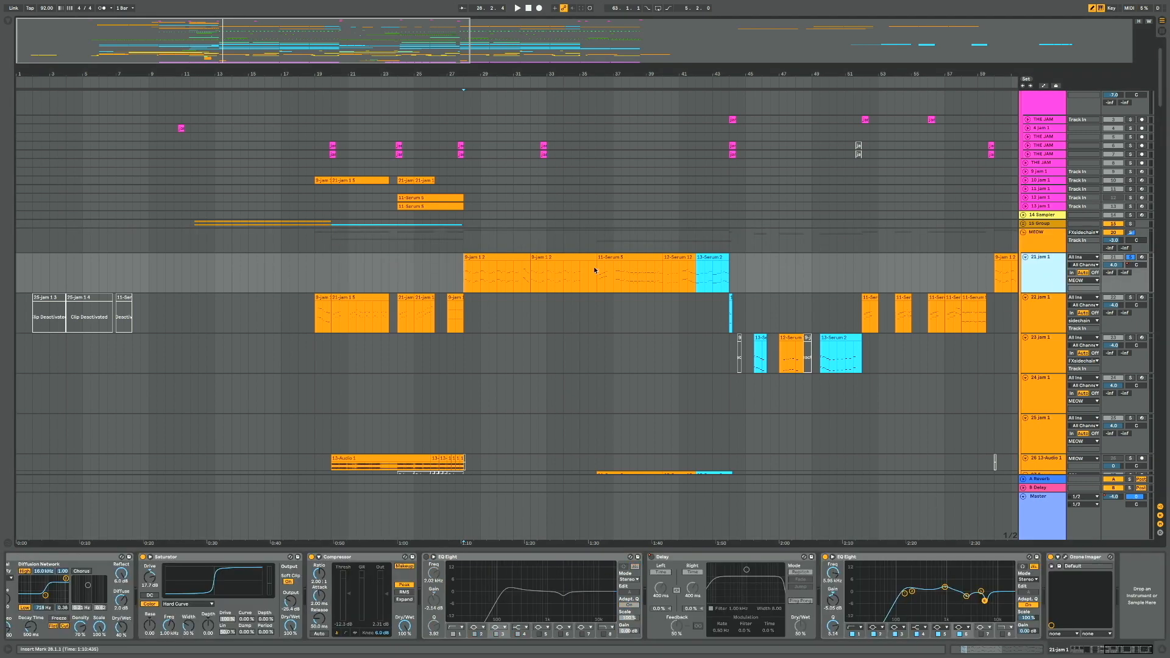
pyautogui.press('space')
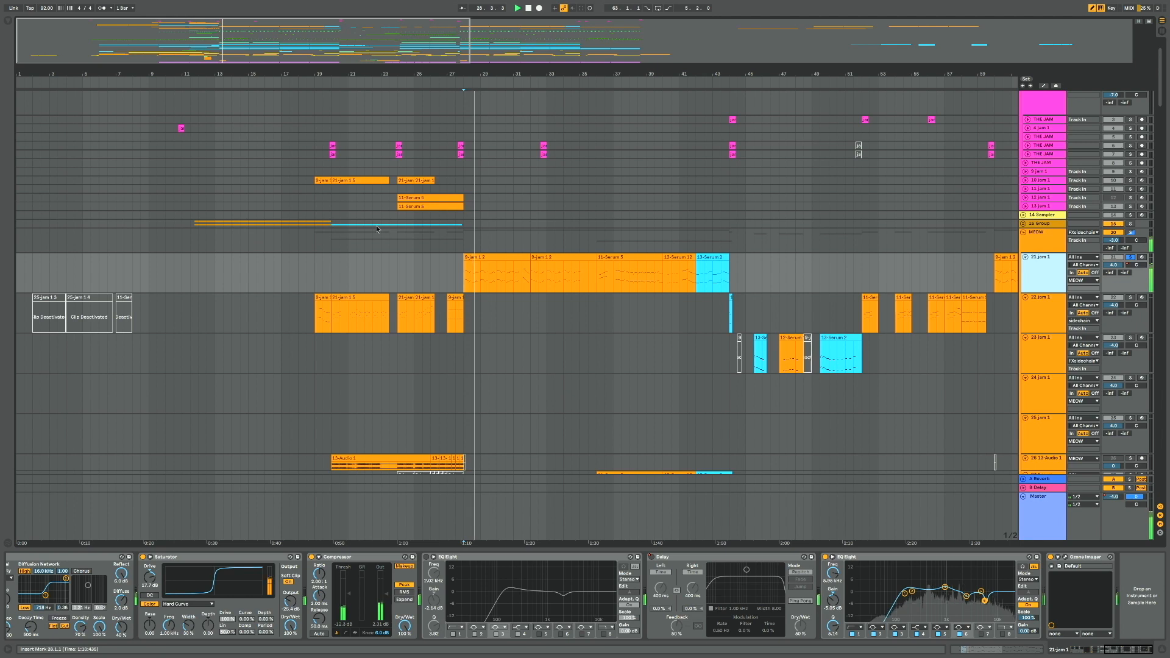
# Open the notes of track 21's clip at bar 28, deactivate the upper-octave notes A4 to A5 and play the clip
pyautogui.doubleClick(469, 260)
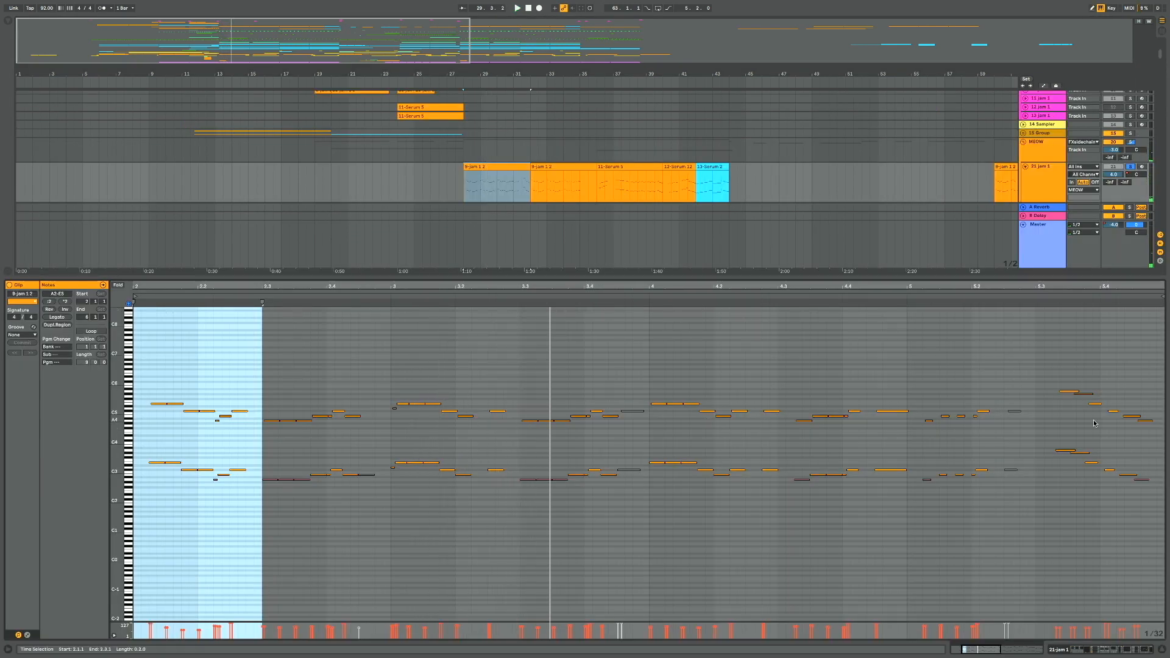
pyautogui.moveTo(1143, 435); pyautogui.dragTo(1, 299)
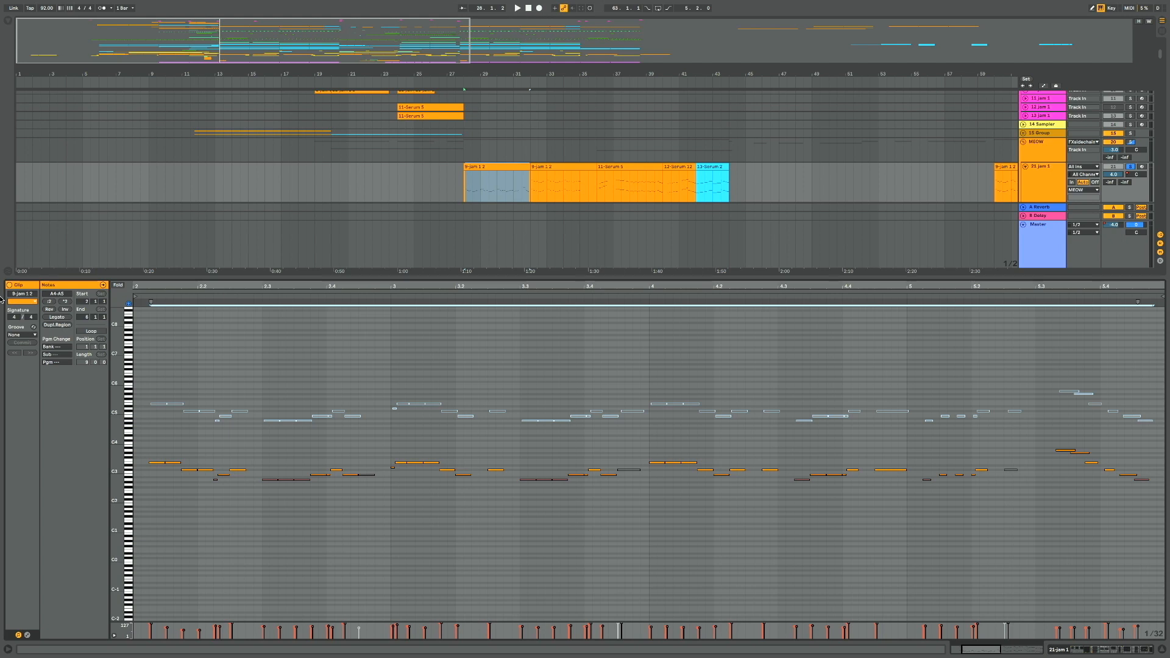
pyautogui.press('space')
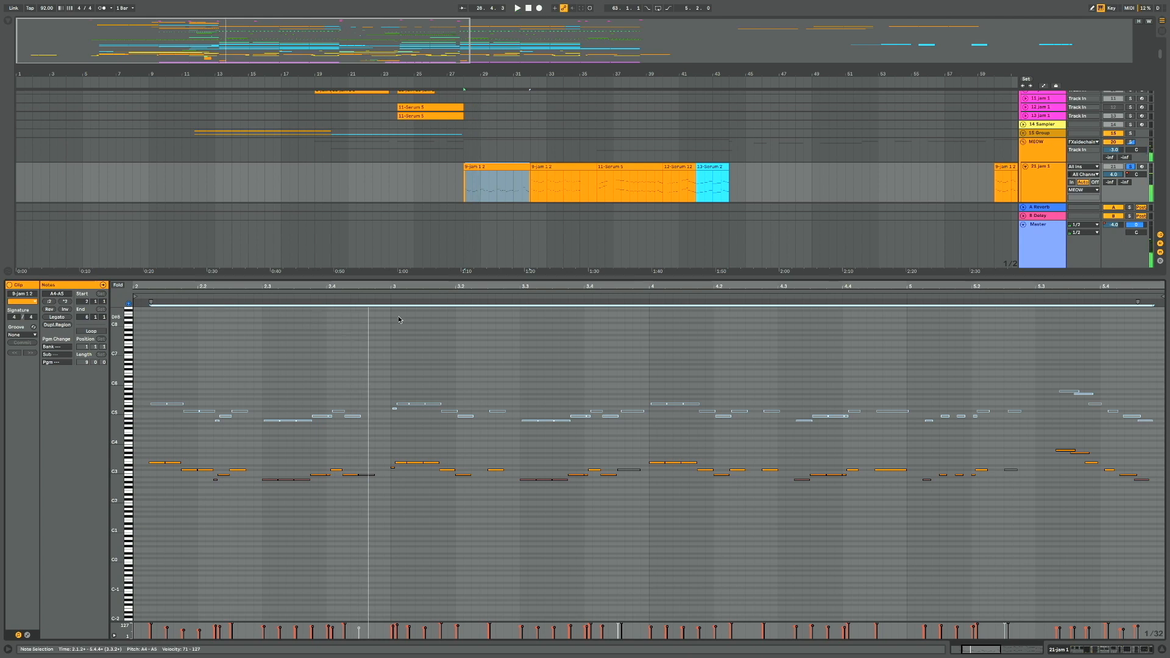
# Reactivate the upper-octave notes, transpose them one octave down and move them back up an octave
pyautogui.moveTo(1156, 439); pyautogui.dragTo(136, 309)
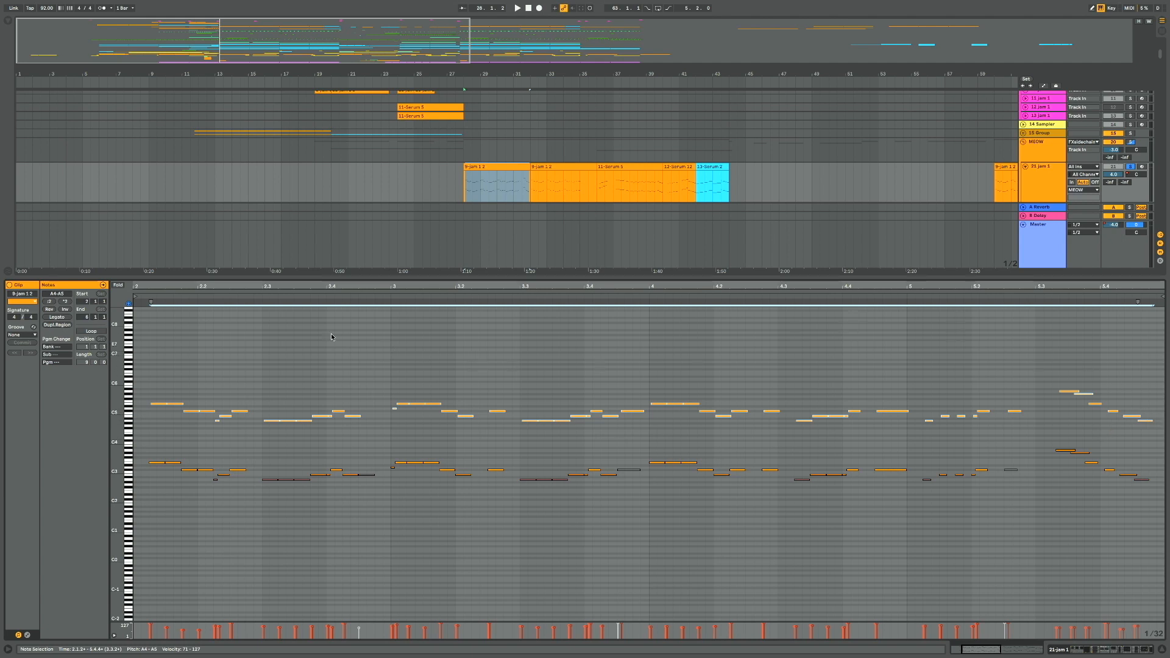
pyautogui.hotkey('shift', 'Down')
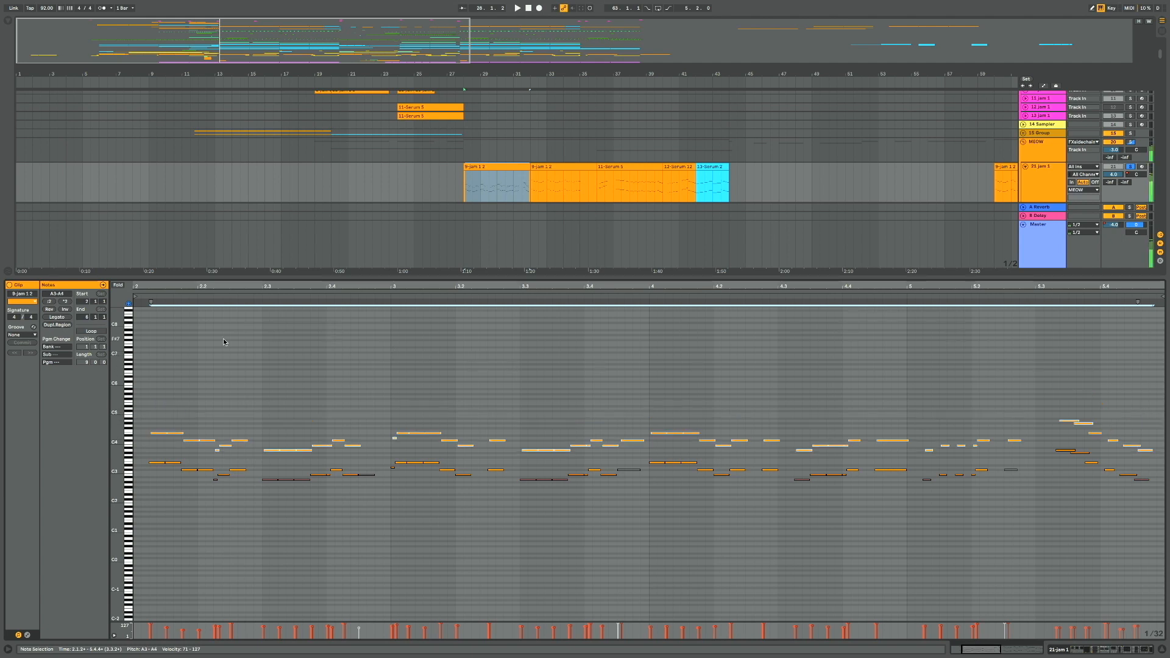
pyautogui.hotkey('shift', 'Up')
# Examine the note timing of both octaves close up, play the clip from bar 28 and clear track 21's solo
pyautogui.scroll(5, 179, 409)
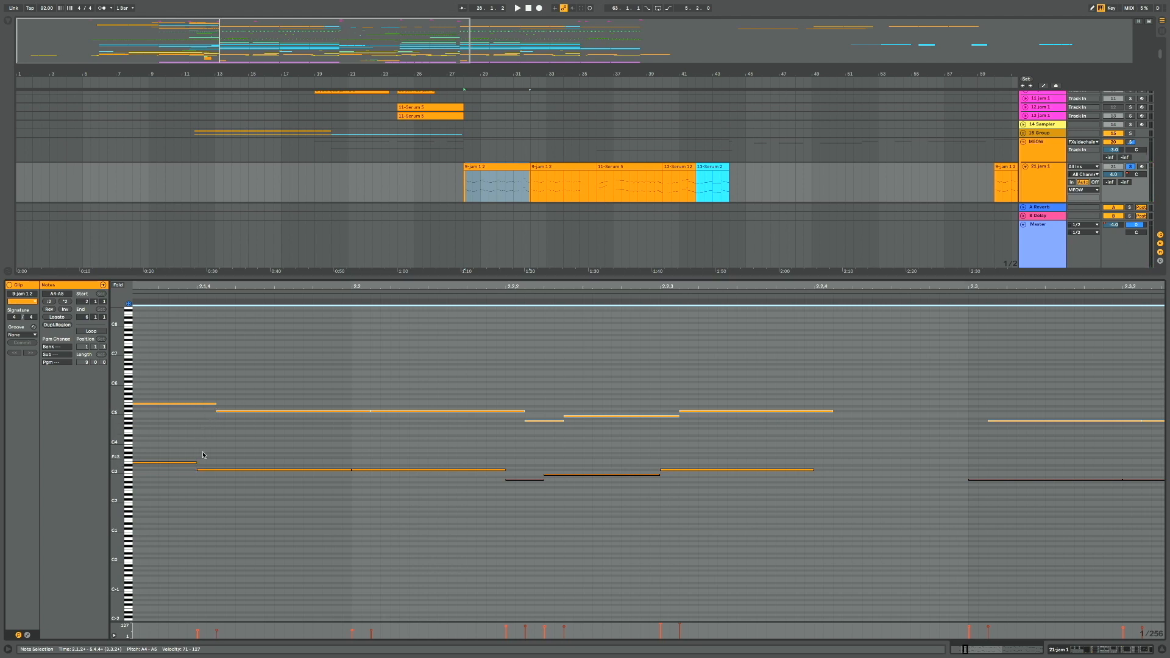
pyautogui.scroll(-5, 294, 371)
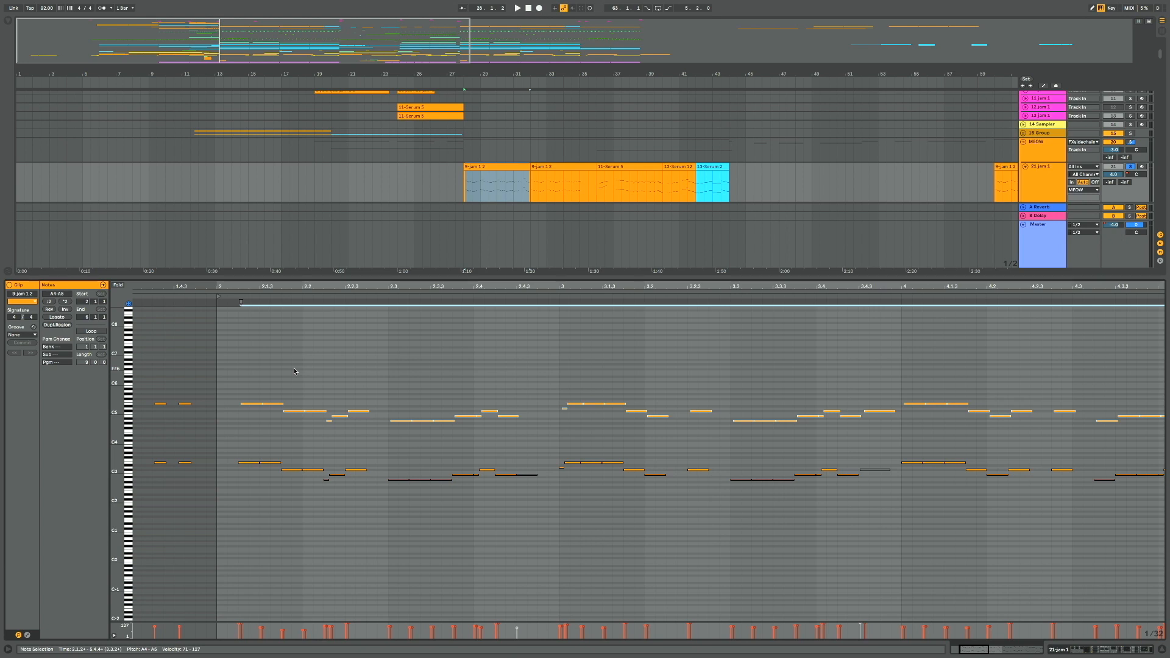
pyautogui.press('space')
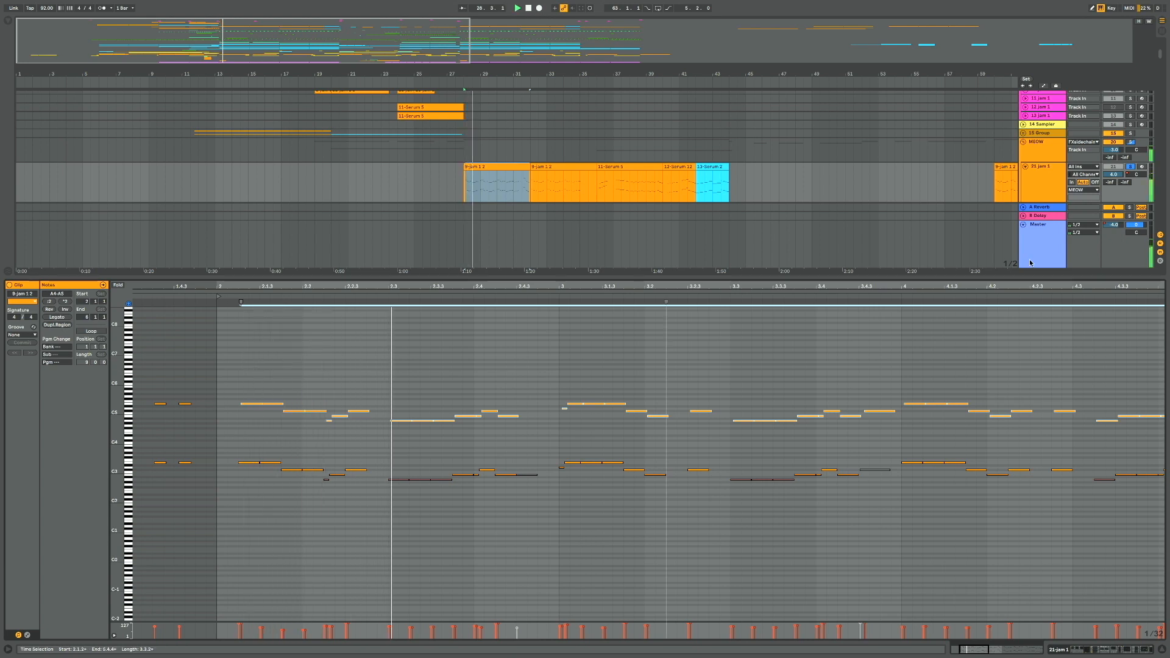
pyautogui.click(1131, 167)
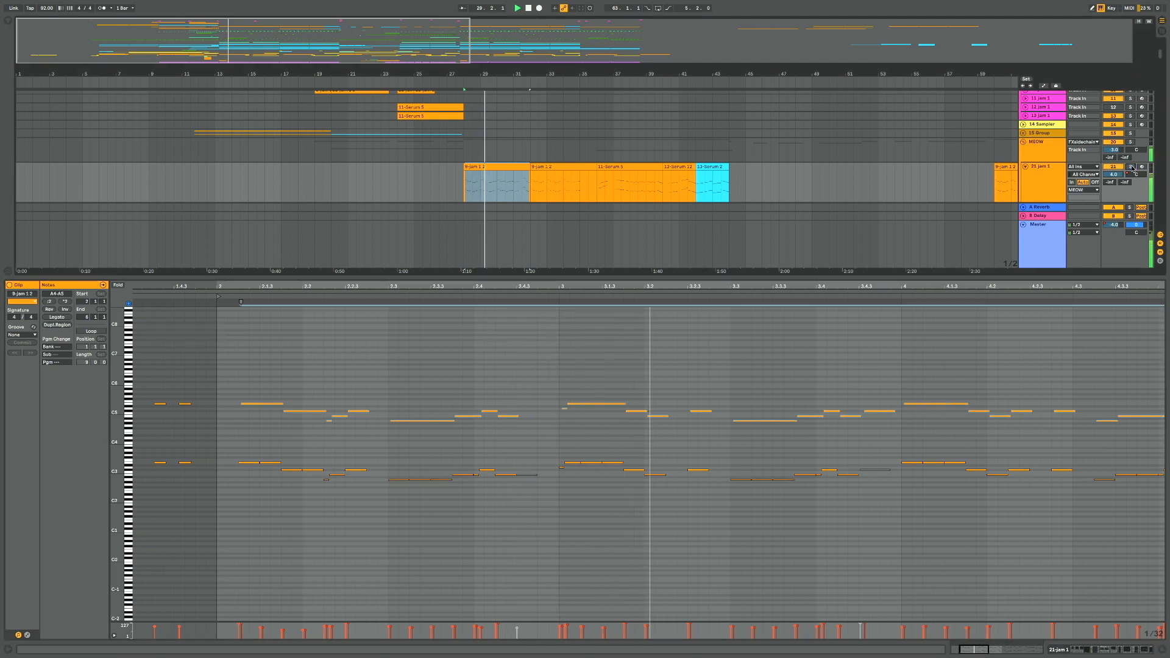
# Solo track 27 Serum and play it from bar 36
pyautogui.press('q')
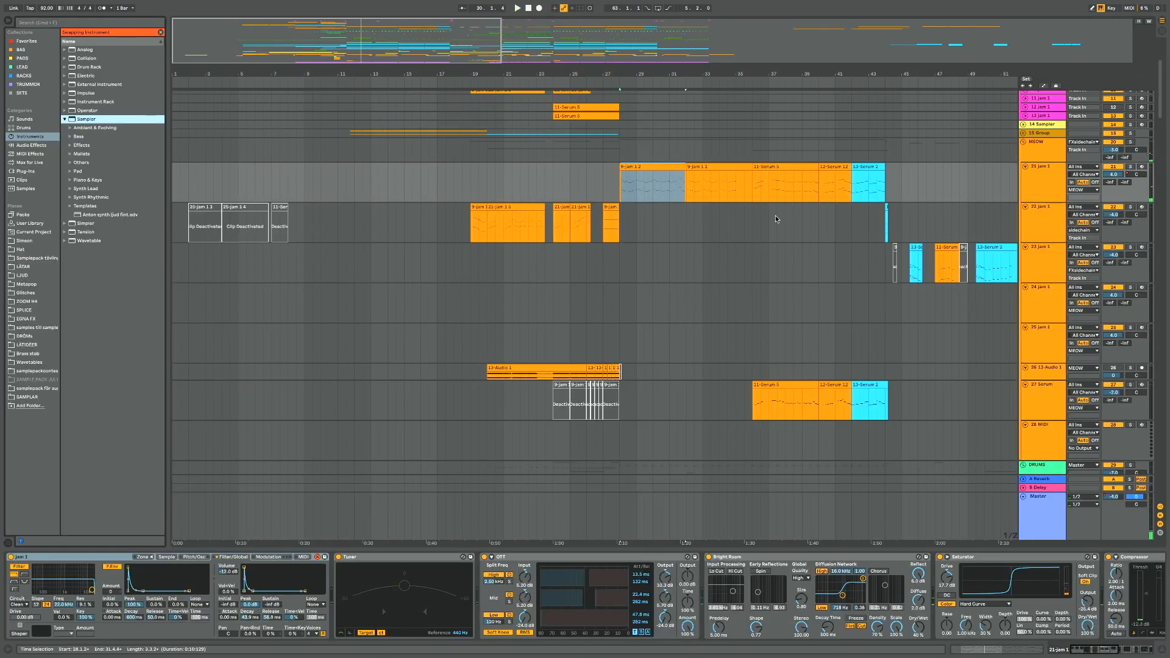
pyautogui.click(753, 226)
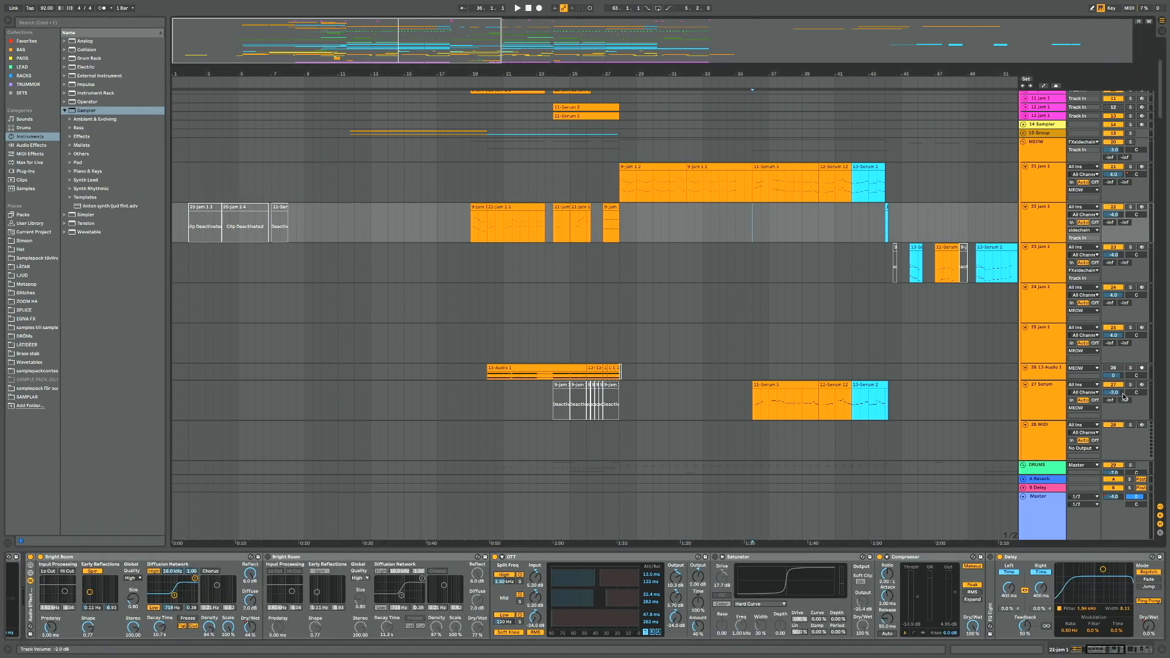
pyautogui.click(1130, 384)
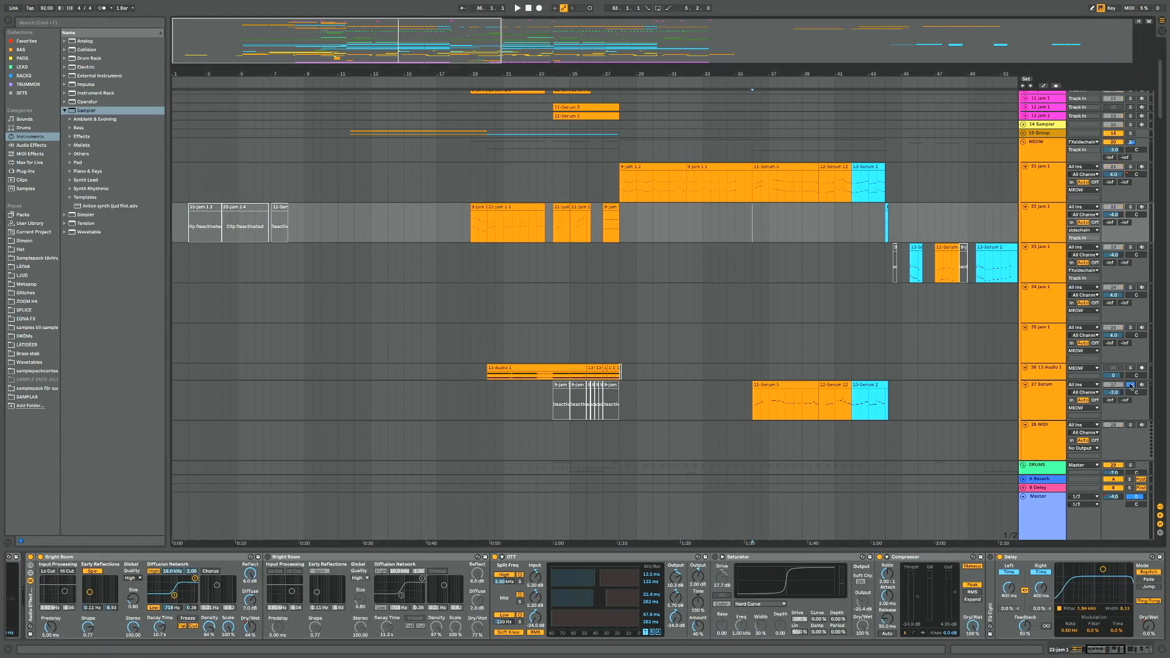
pyautogui.press('space')
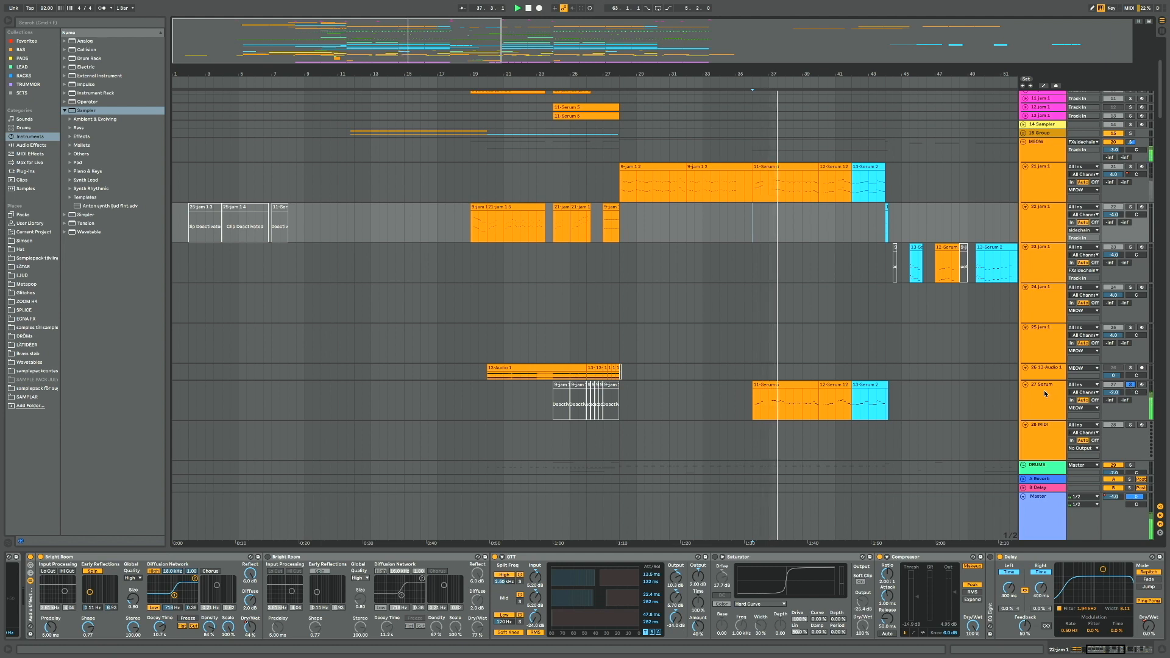
# Show the device chain of track 27 Serum, play the track and open its Serum instrument window
pyautogui.click(709, 398)
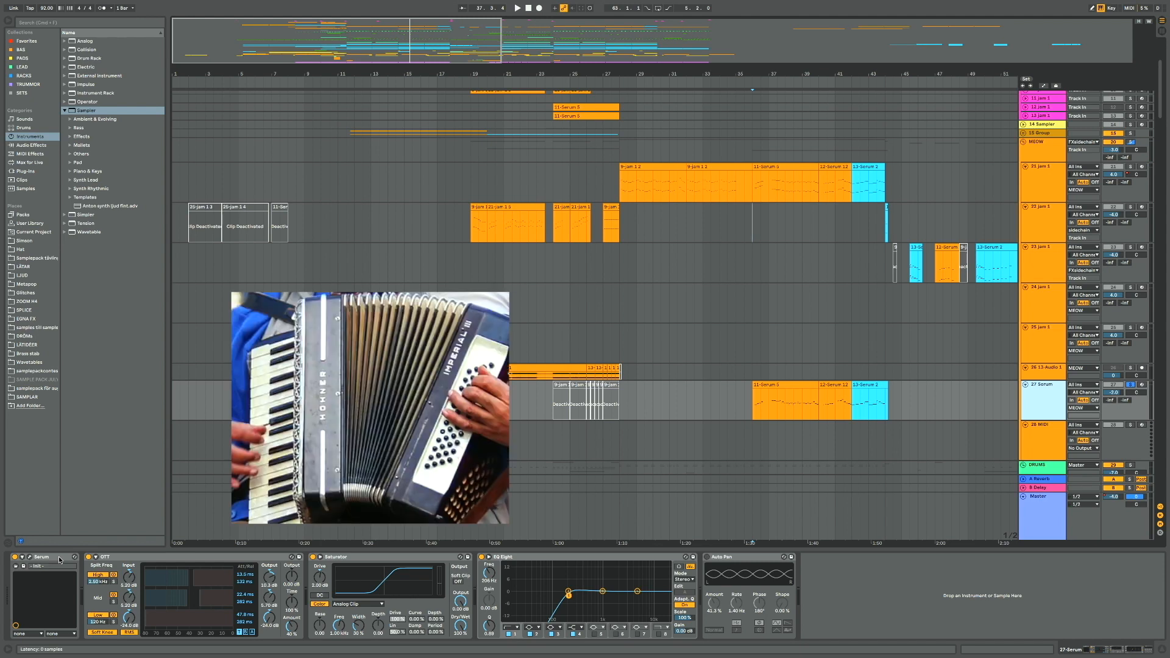
pyautogui.press('space')
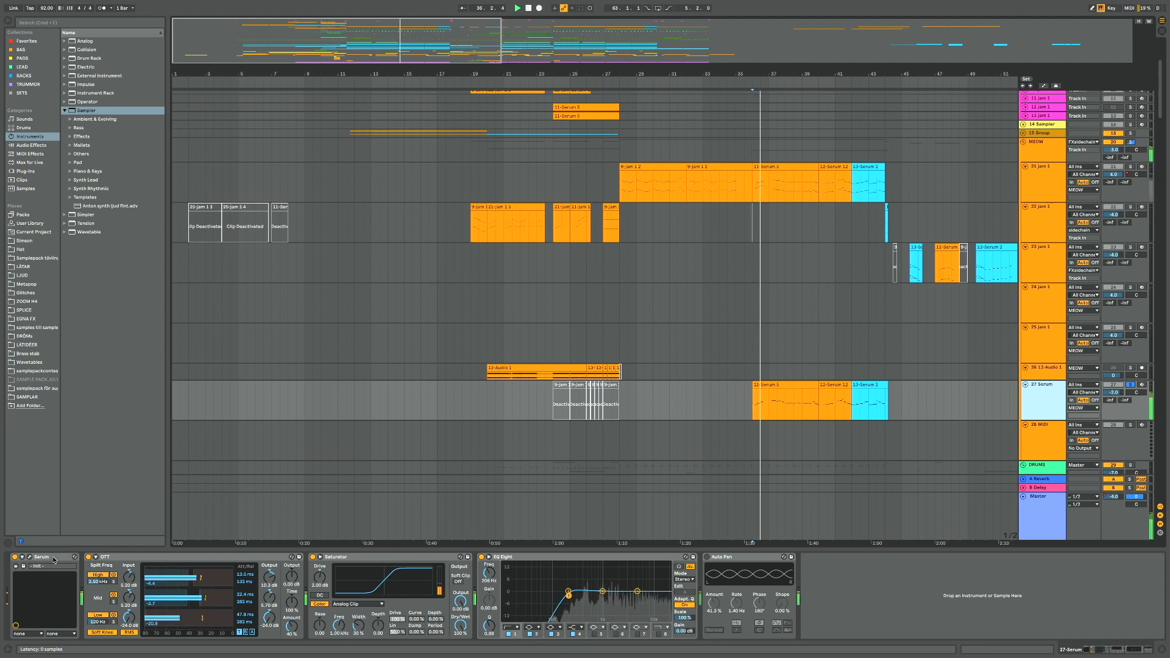
pyautogui.click(30, 558)
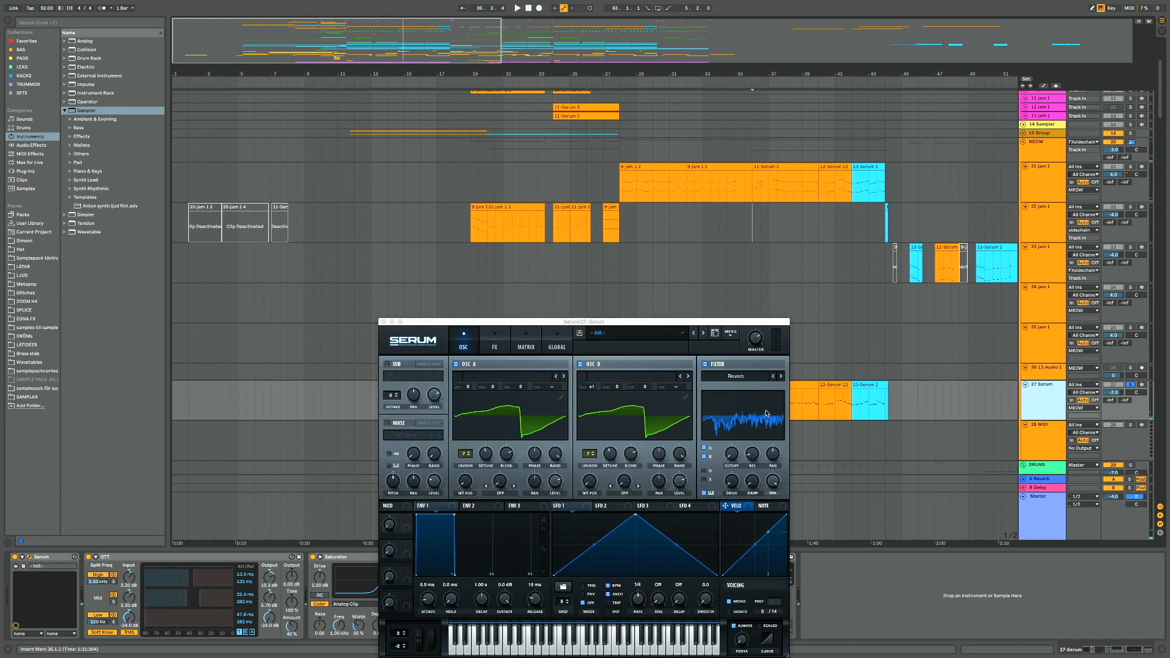
# Bypass and re-enable the Reverb filter in track 27's Serum, playing the track from bars 36 and 37 to compare
pyautogui.click(706, 366)
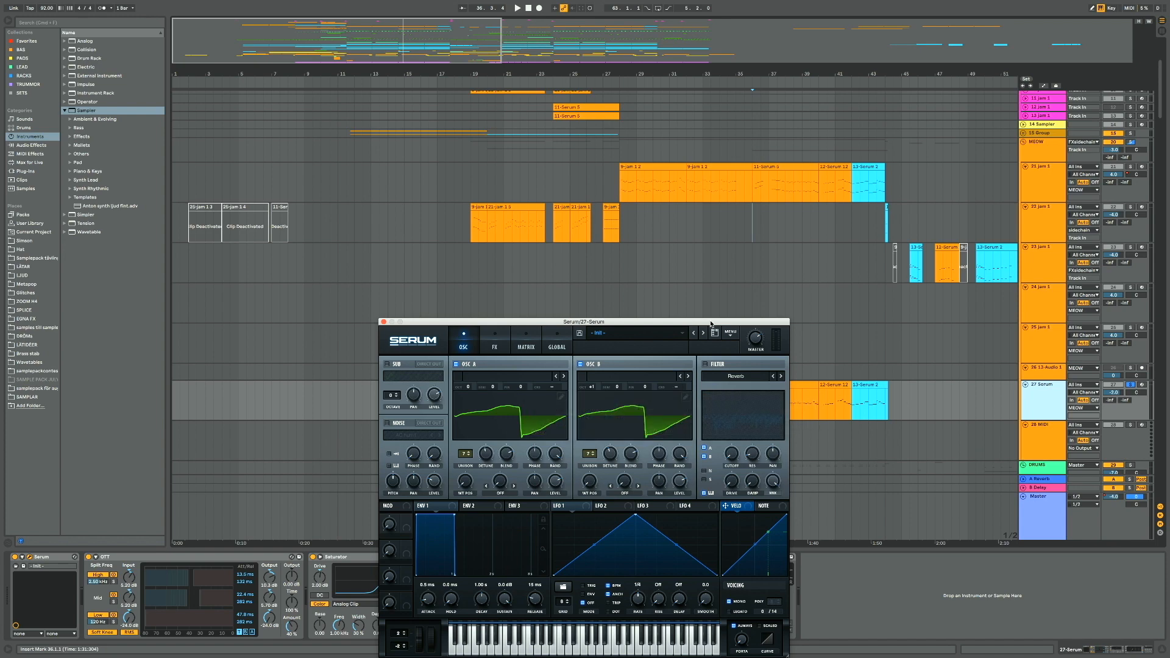
pyautogui.moveTo(762, 321); pyautogui.dragTo(659, 281)
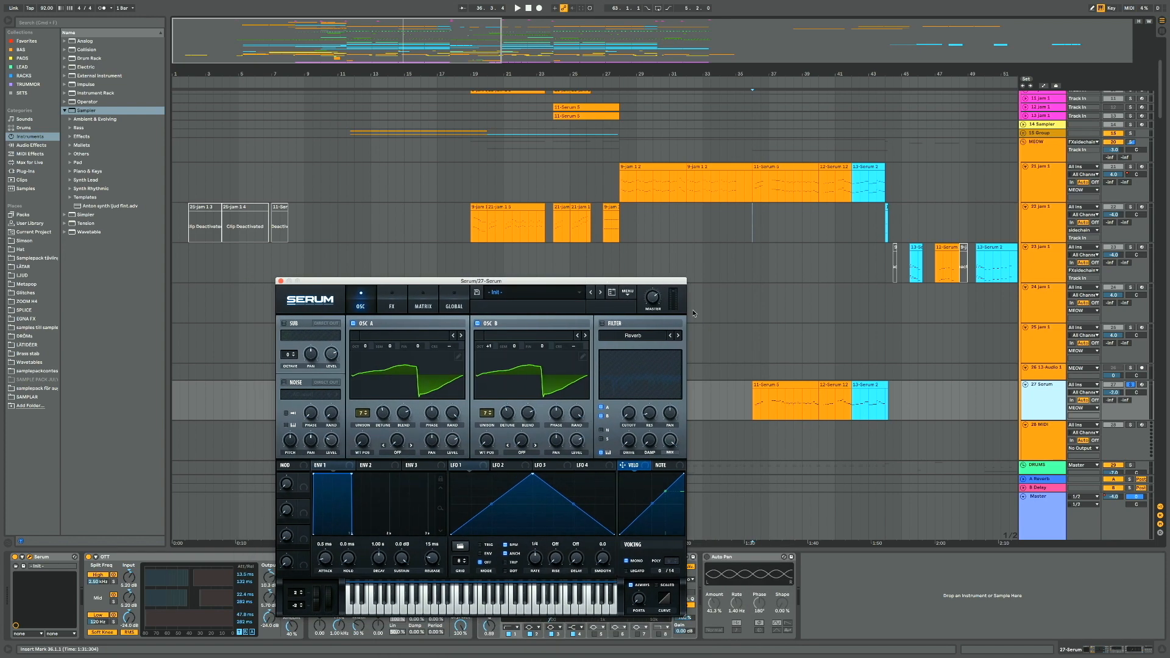
pyautogui.click(749, 408)
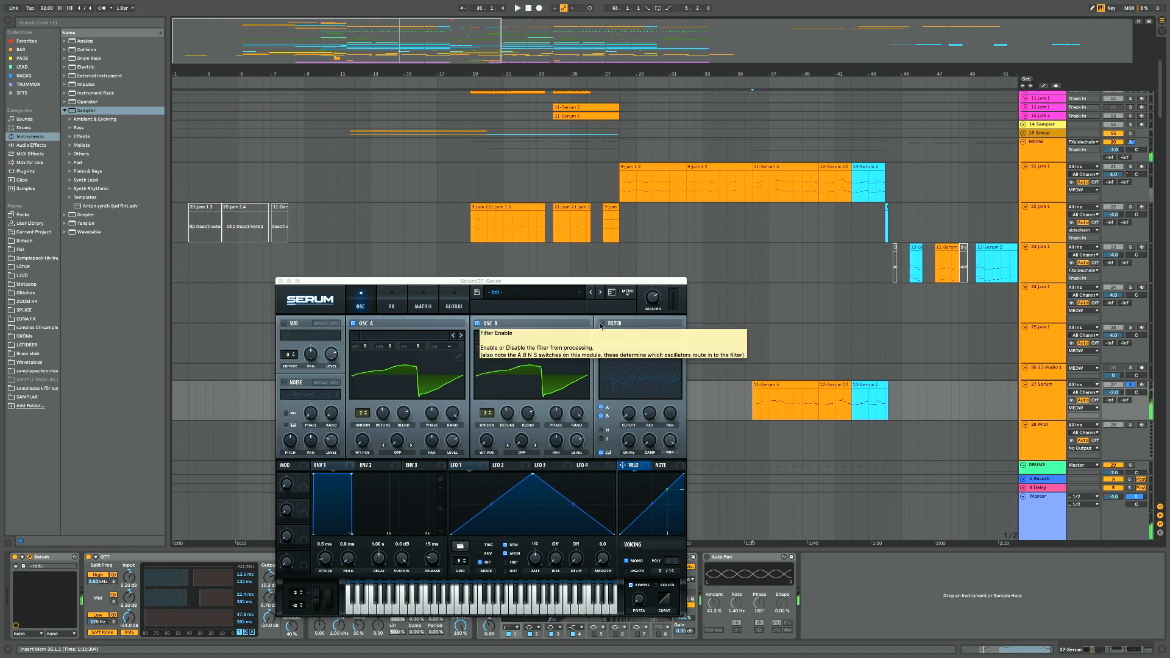
pyautogui.press('space')
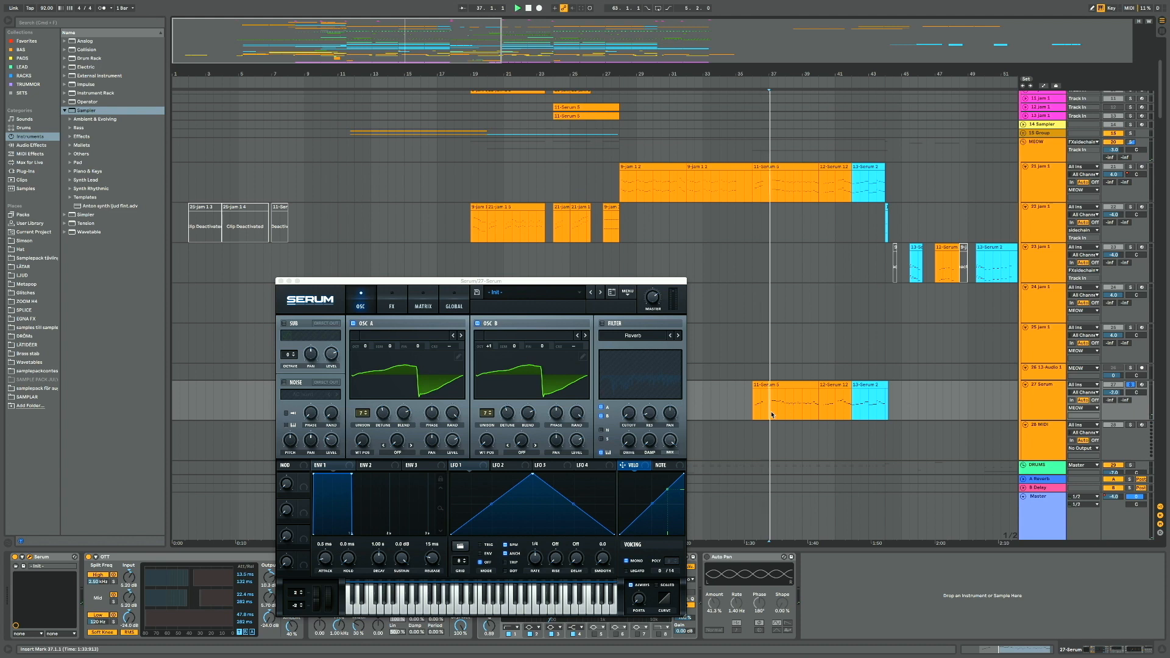
pyautogui.press('space')
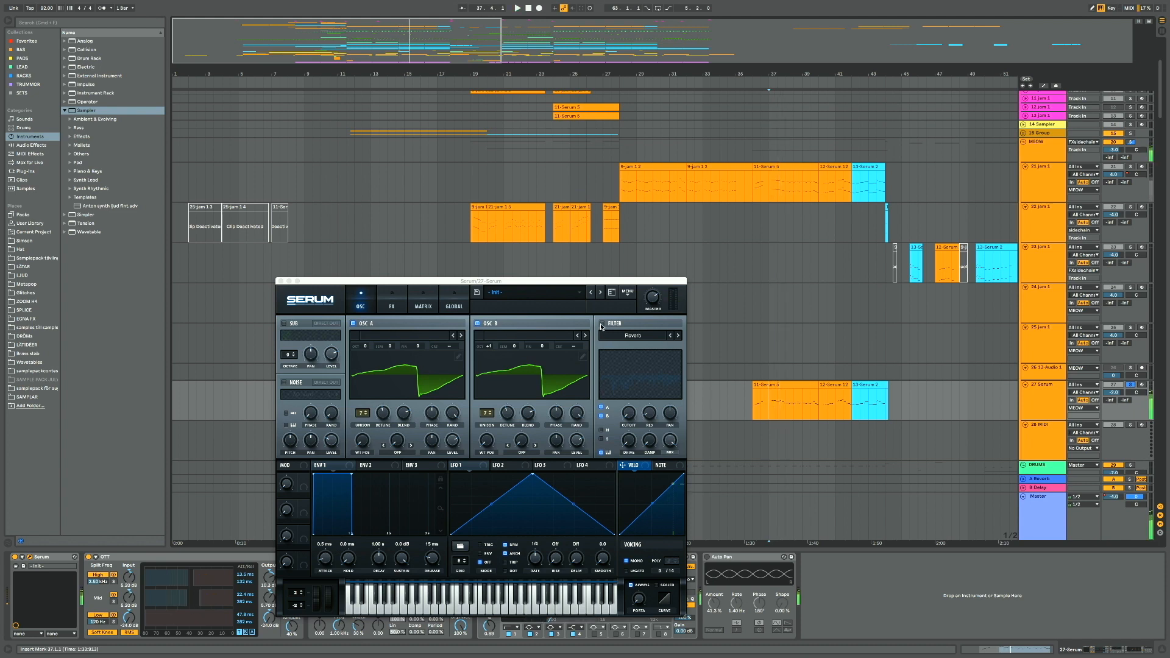
pyautogui.click(602, 324)
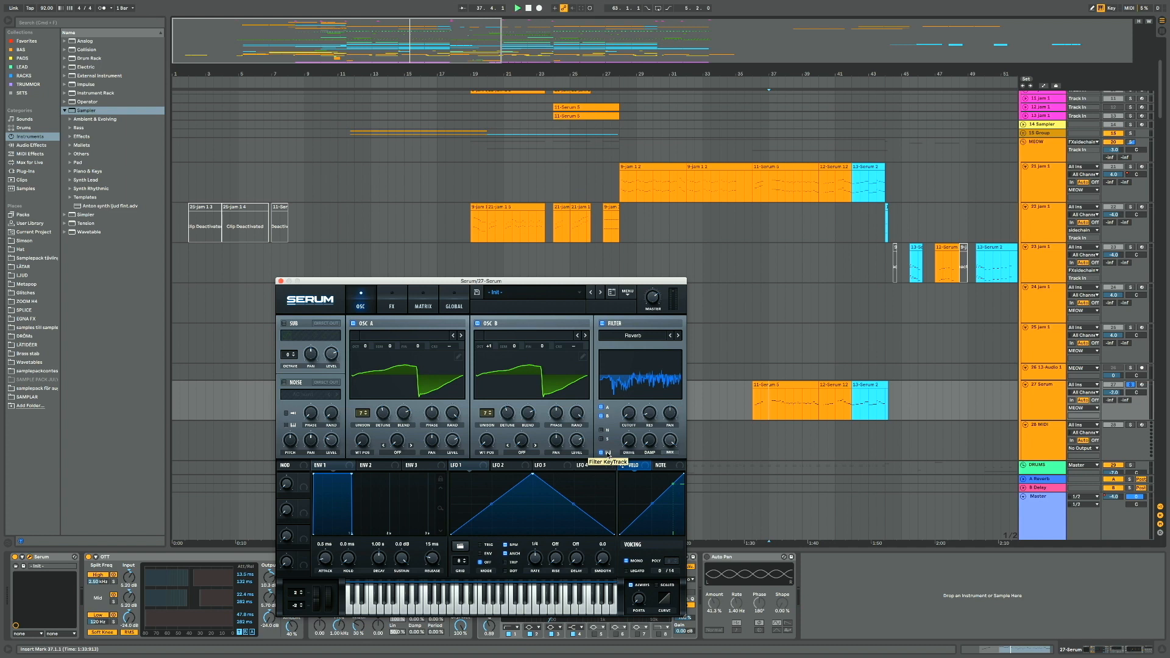
pyautogui.press('space')
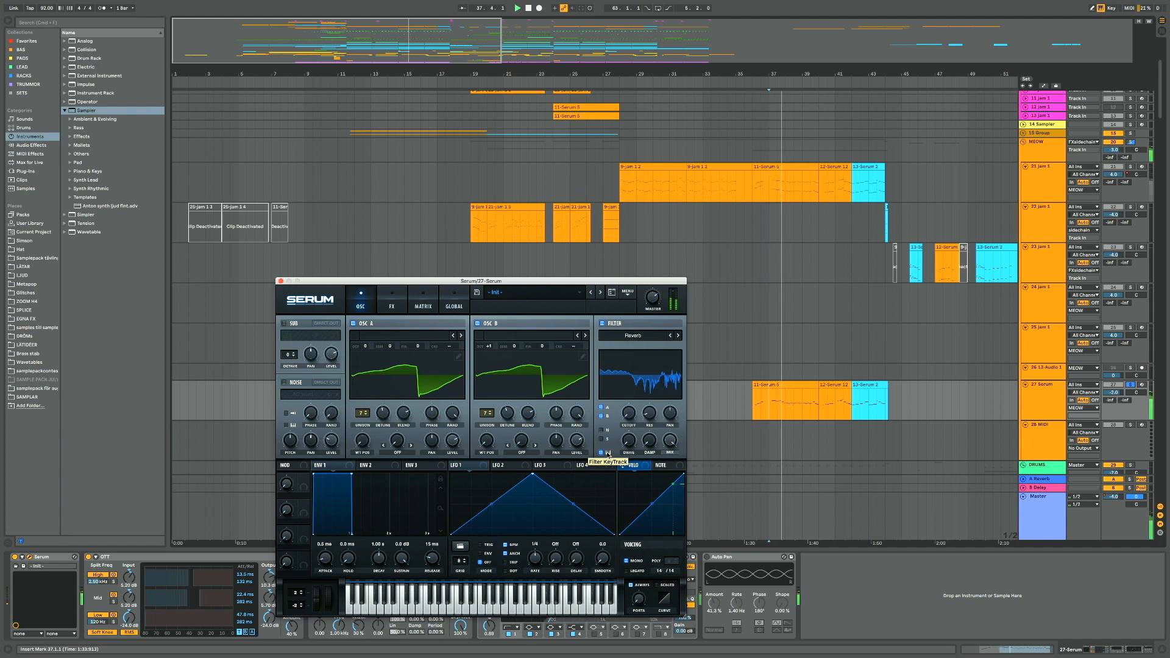
# Solo track 21 alongside track 27, play both from bar 37 and close the Serum window
pyautogui.press('space')
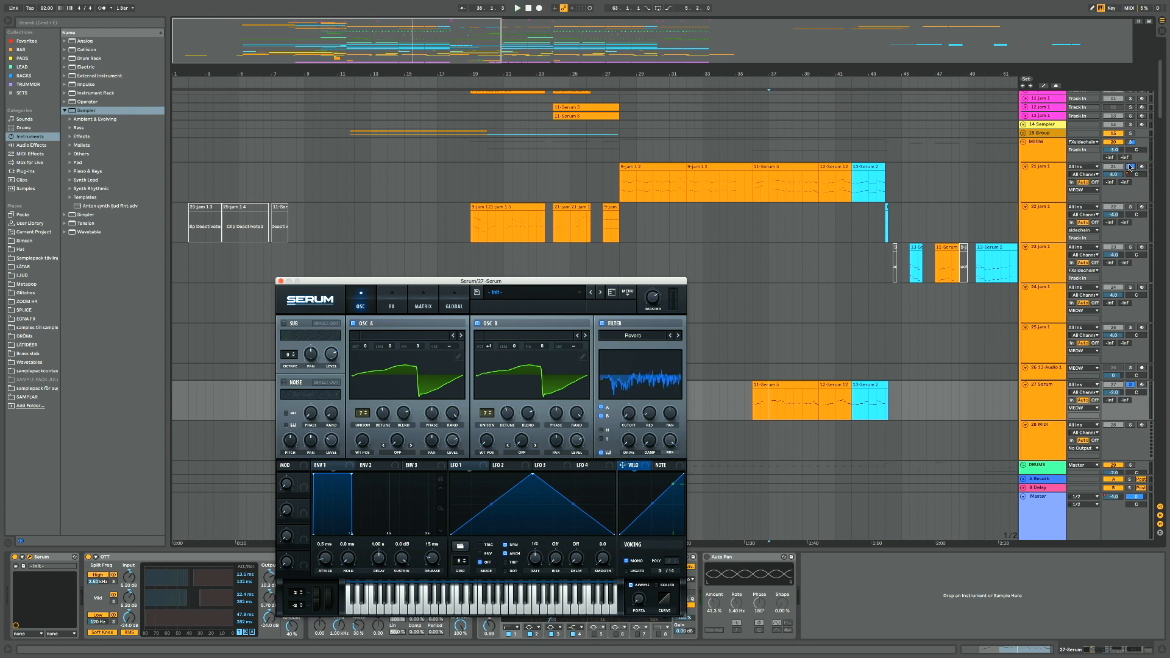
pyautogui.press('space')
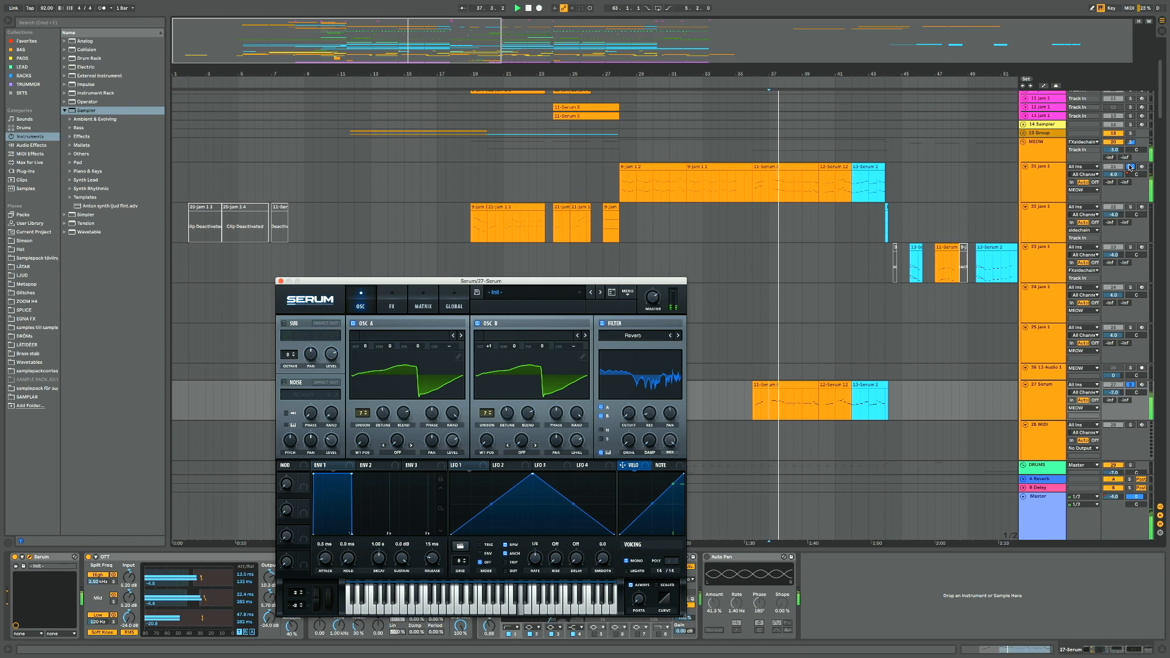
pyautogui.click(281, 282)
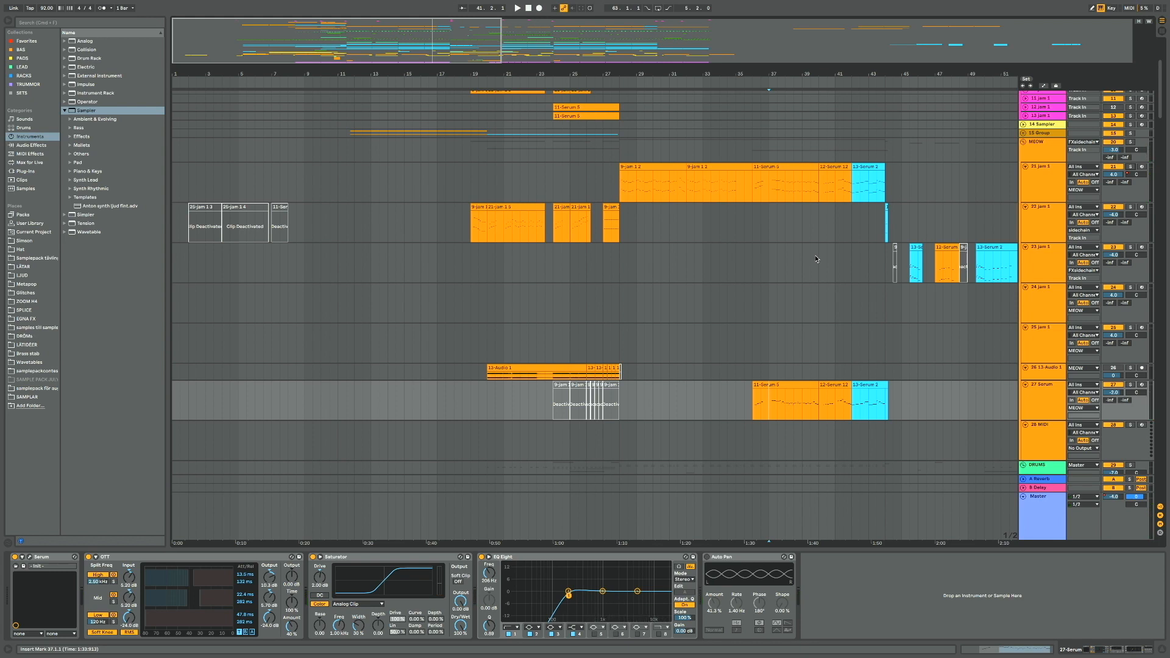
# Go to the section around bar 44 and show the device chain of track 23 jam 1
pyautogui.hscroll(5, 814, 255)
pyautogui.scroll(3, 814, 254)
pyautogui.click(769, 285)
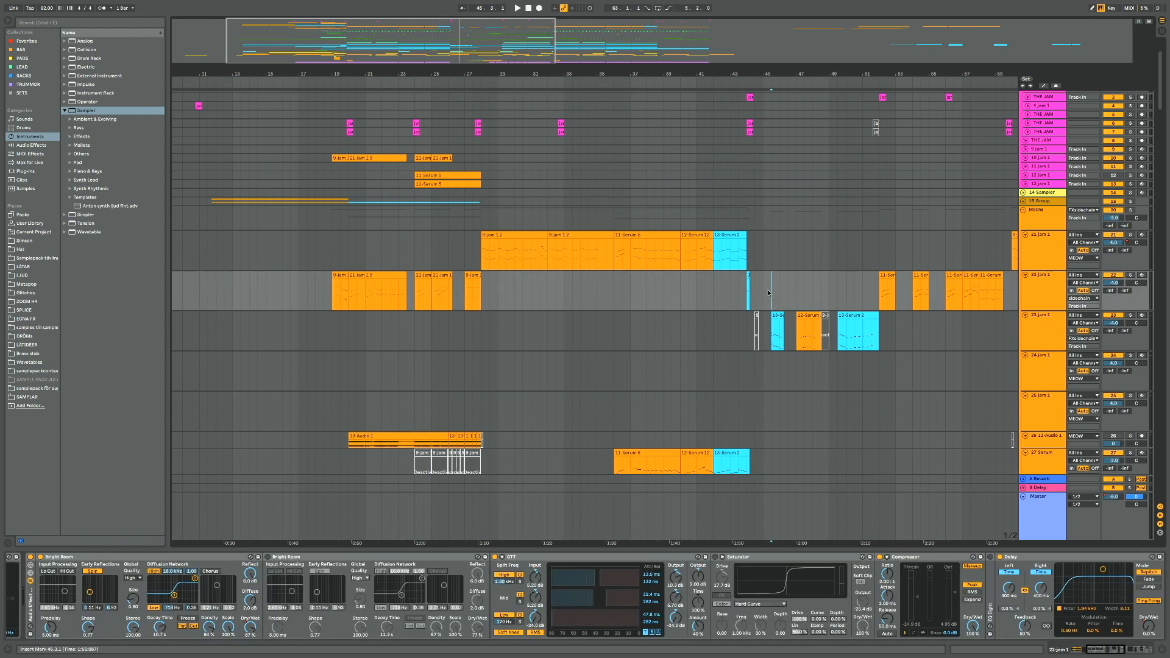
pyautogui.click(744, 298)
pyautogui.click(1051, 340)
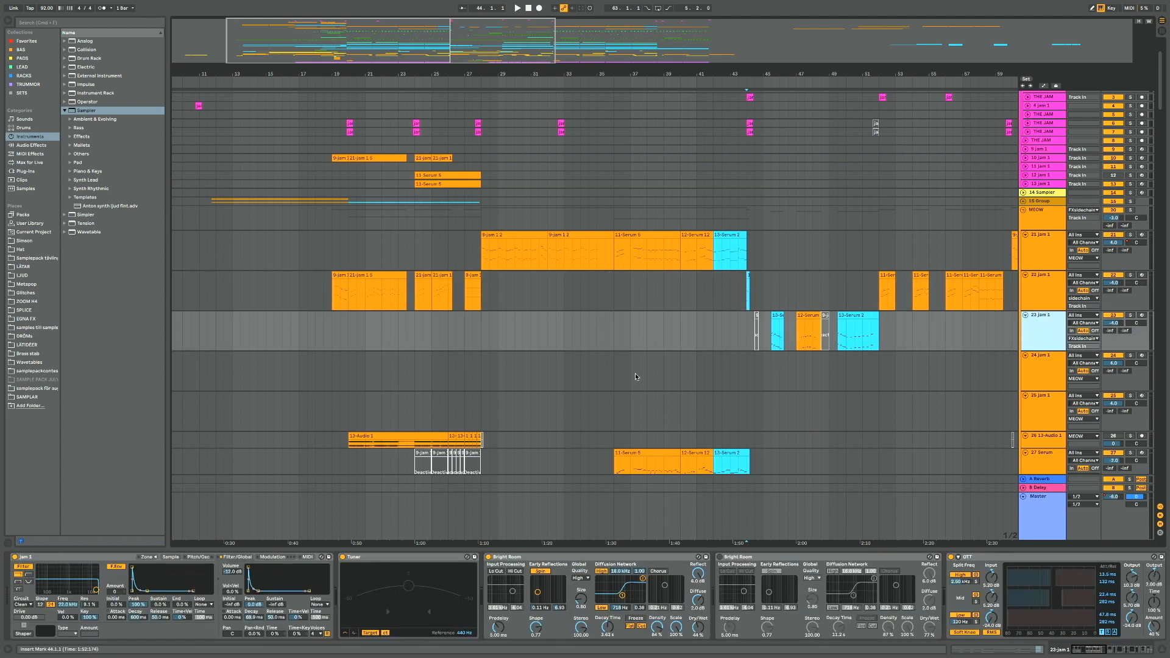
# Play track 23's clip from bar 45.3, solo the track and clear the solo
pyautogui.click(770, 337)
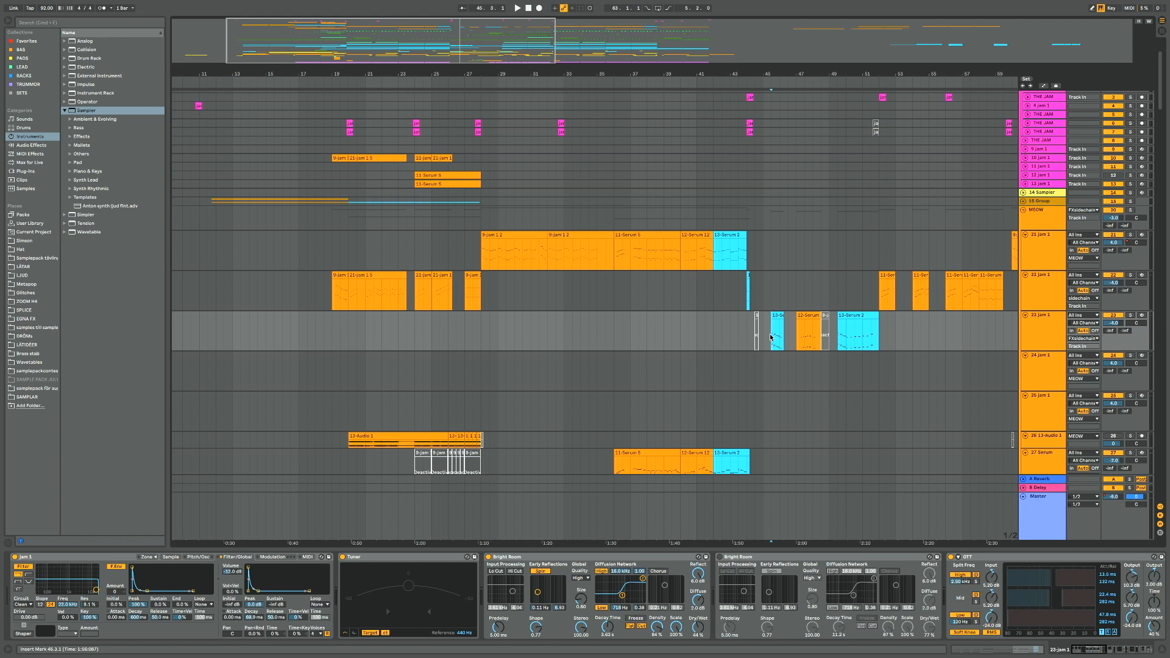
pyautogui.press('space')
pyautogui.click(1130, 315)
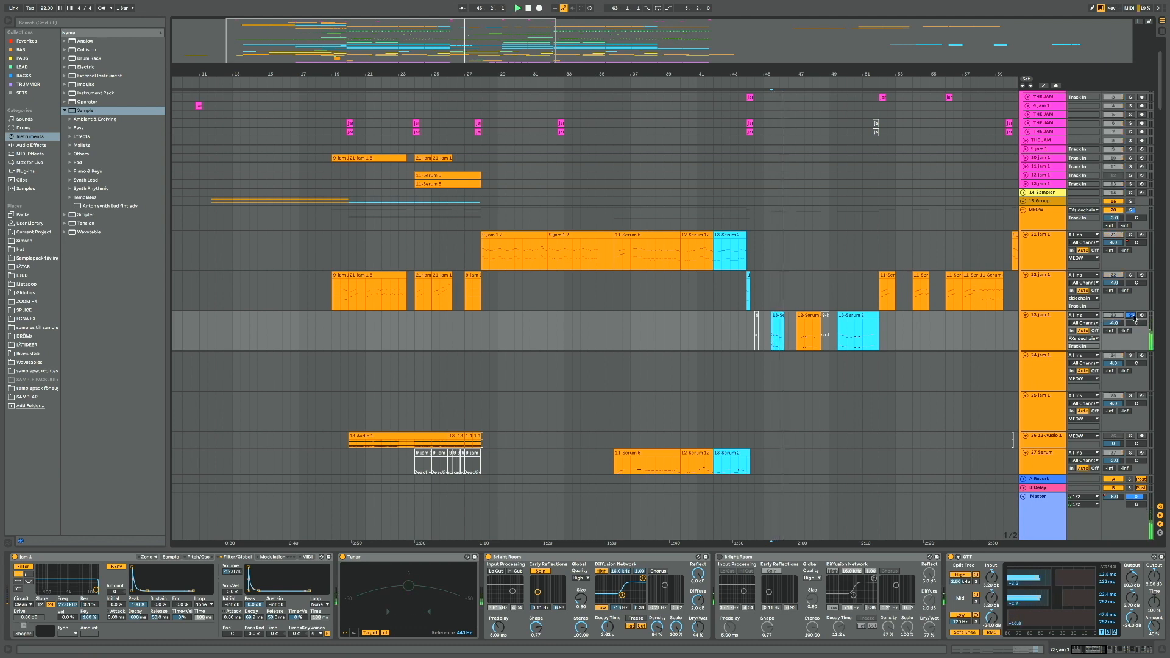
pyautogui.click(1130, 315)
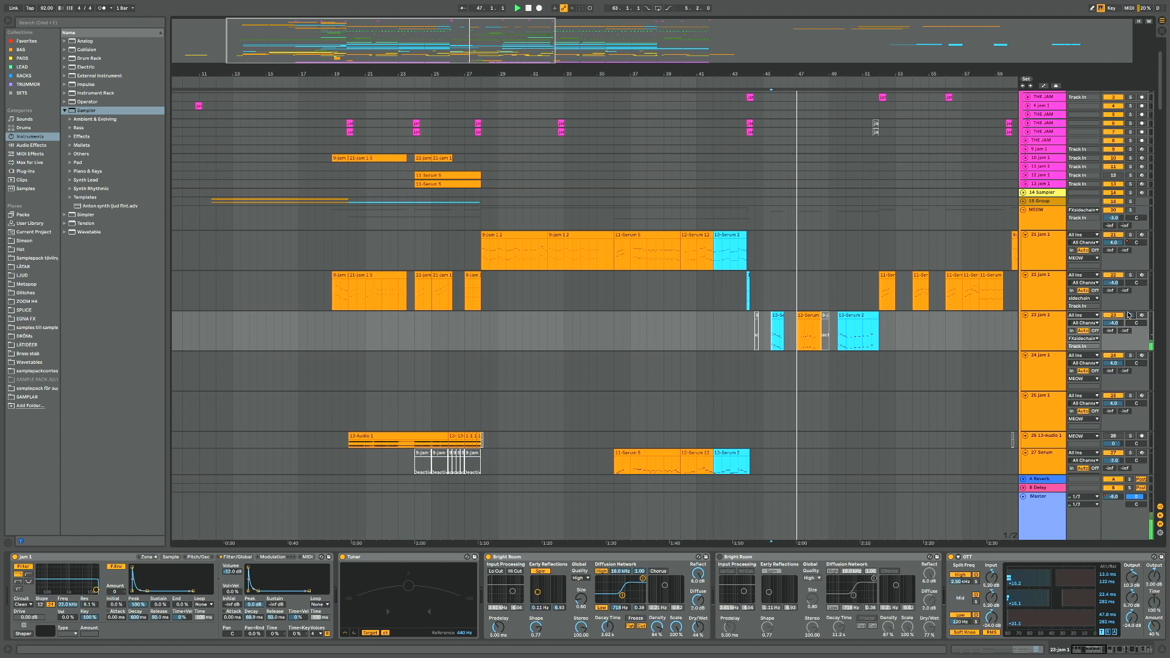
# Play the arrangement from the start of track 23's last cyan clip at bar 49.3
pyautogui.click(838, 344)
pyautogui.press('space')
pyautogui.press('space')
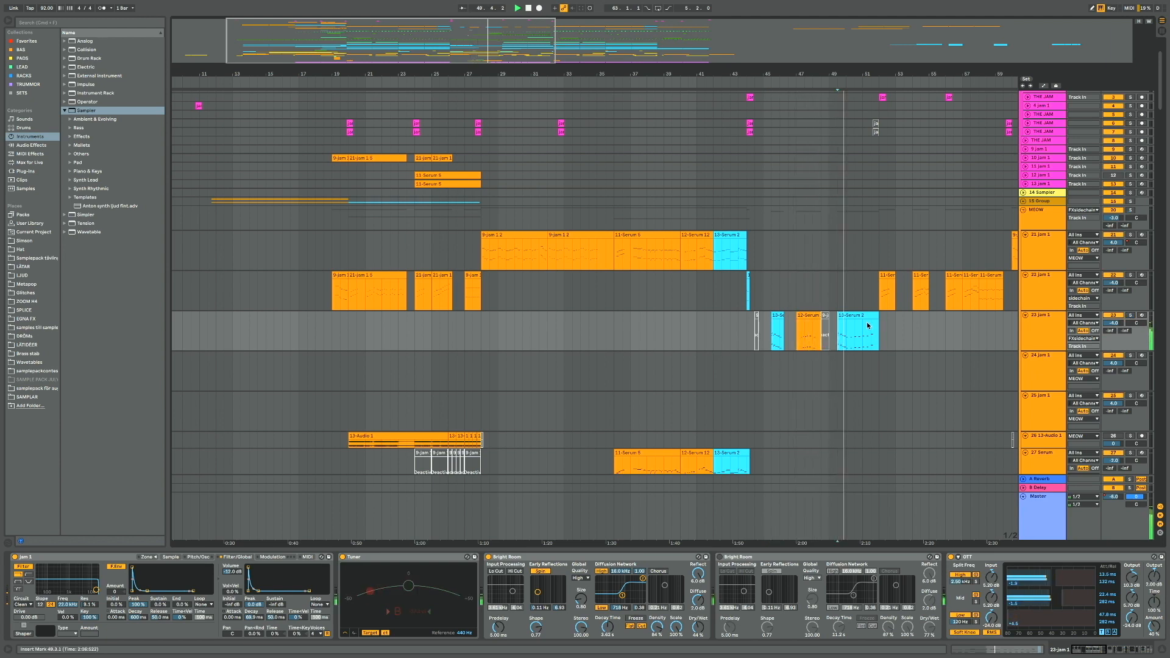
pyautogui.hscroll(2, 869, 326)
pyautogui.press('space')
# Play the arrangement from bar 52, where track 22's clips resume
pyautogui.click(818, 307)
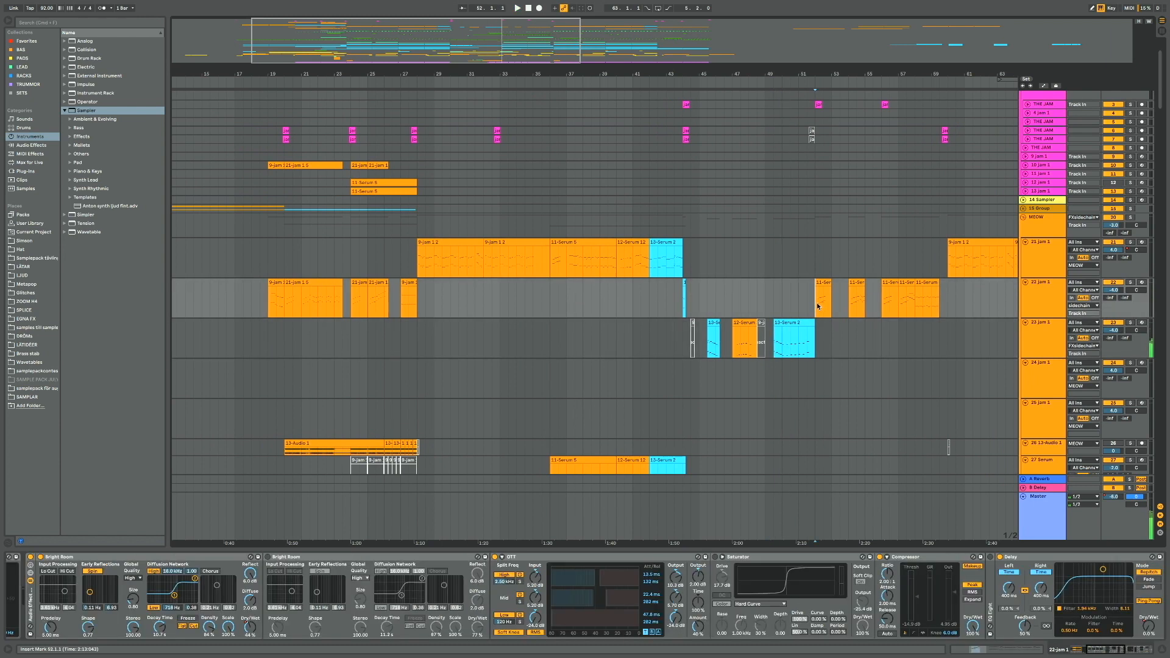
pyautogui.press('space')
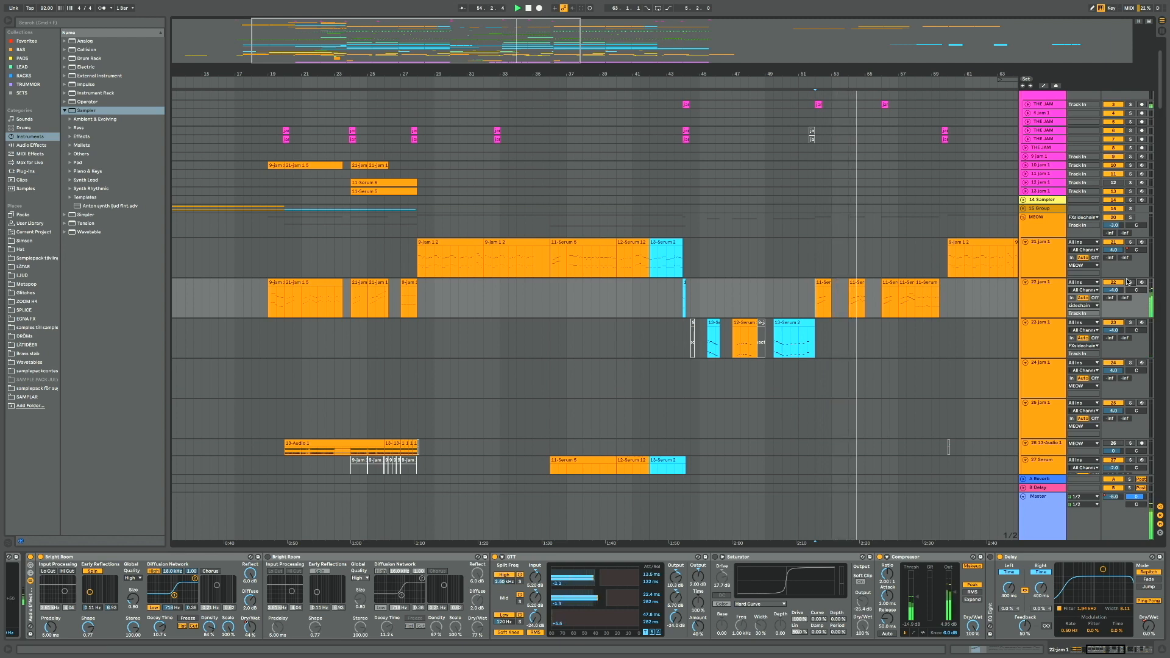
pyautogui.click(1132, 284)
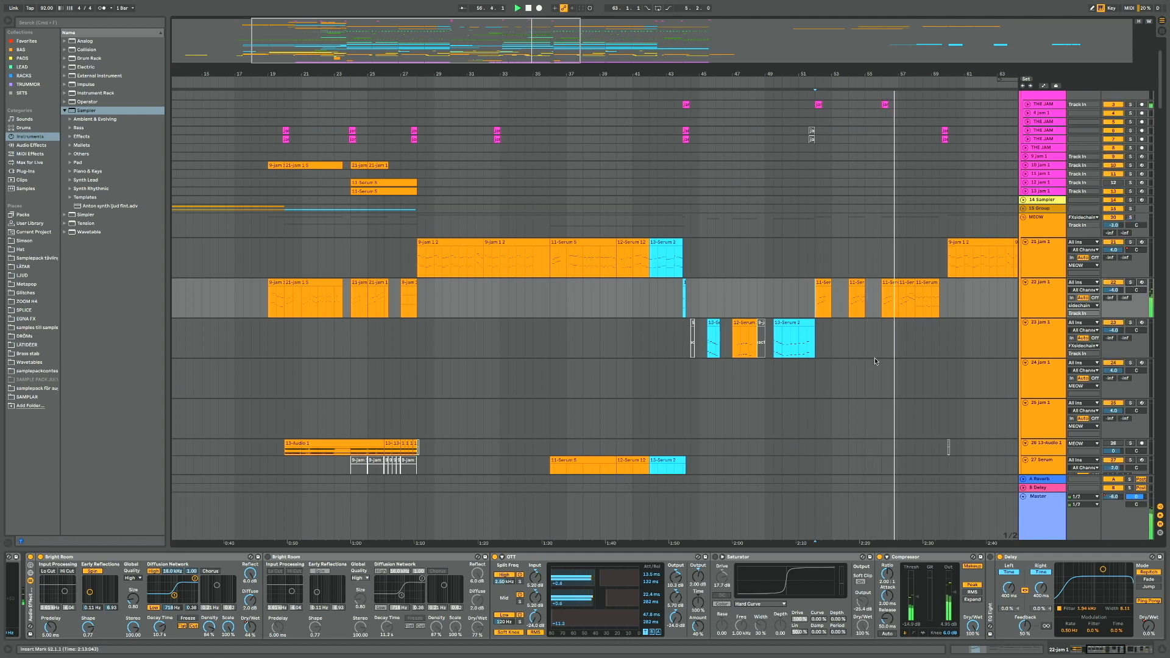
# Locate the audio clip at bar 10.4 on track 4 jam 1, show the track's effect chain and toggle its solo
pyautogui.scroll(-20, 875, 361)
pyautogui.scroll(-15, 875, 361)
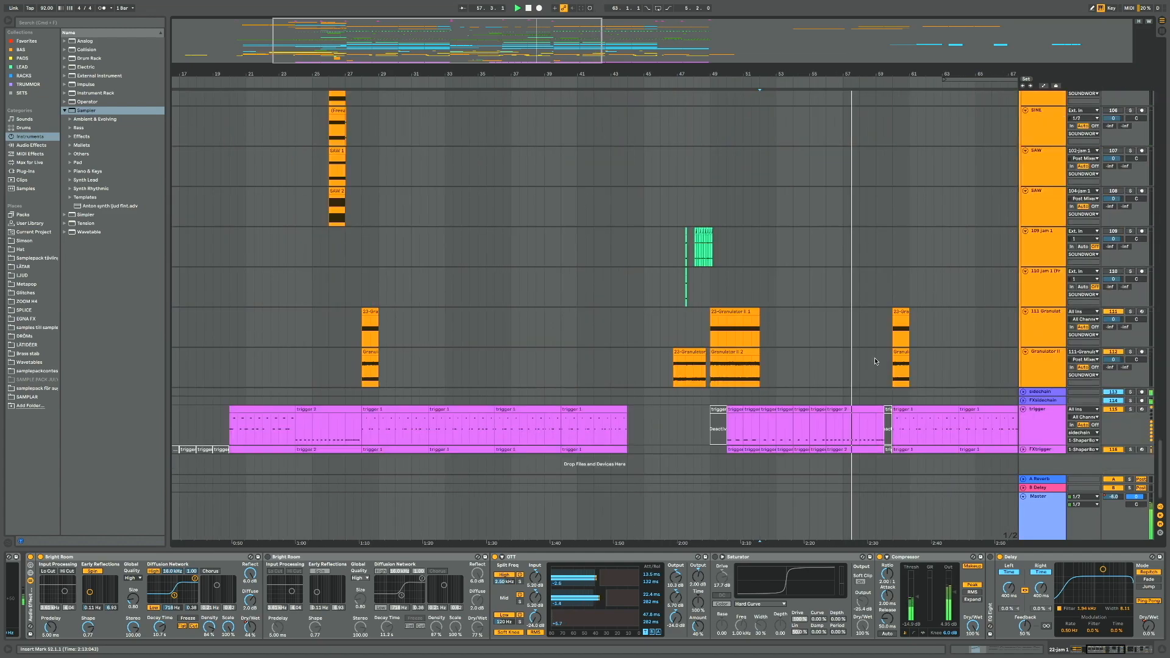
pyautogui.scroll(2, 962, 296)
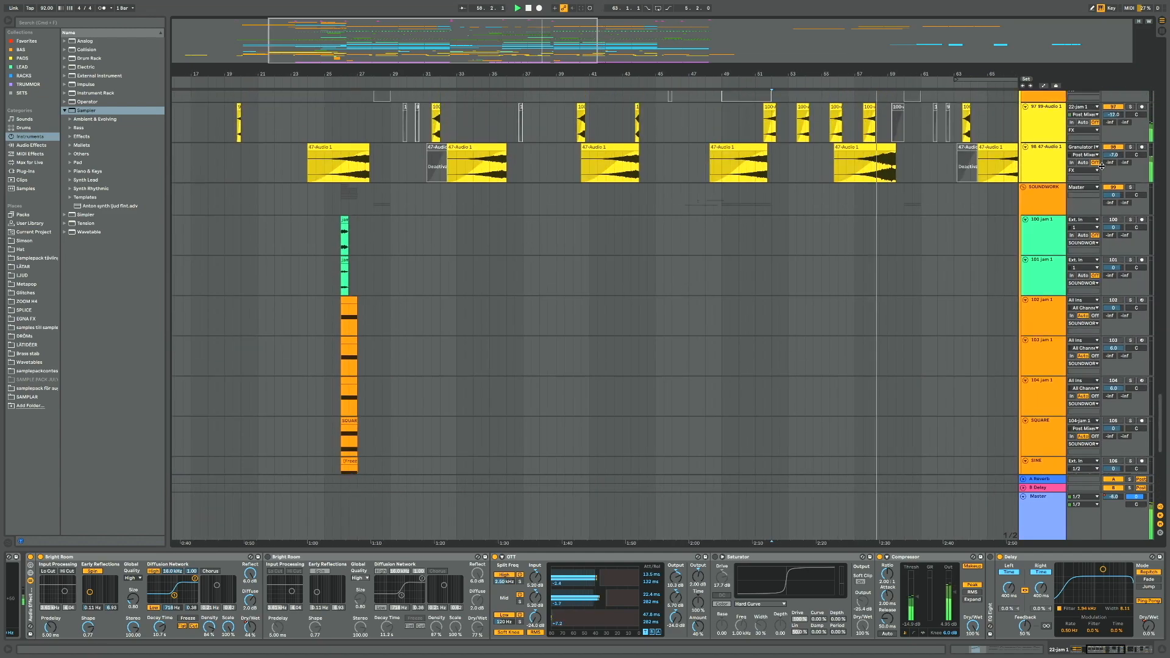
pyautogui.scroll(3, 923, 237)
pyautogui.scroll(20, 923, 237)
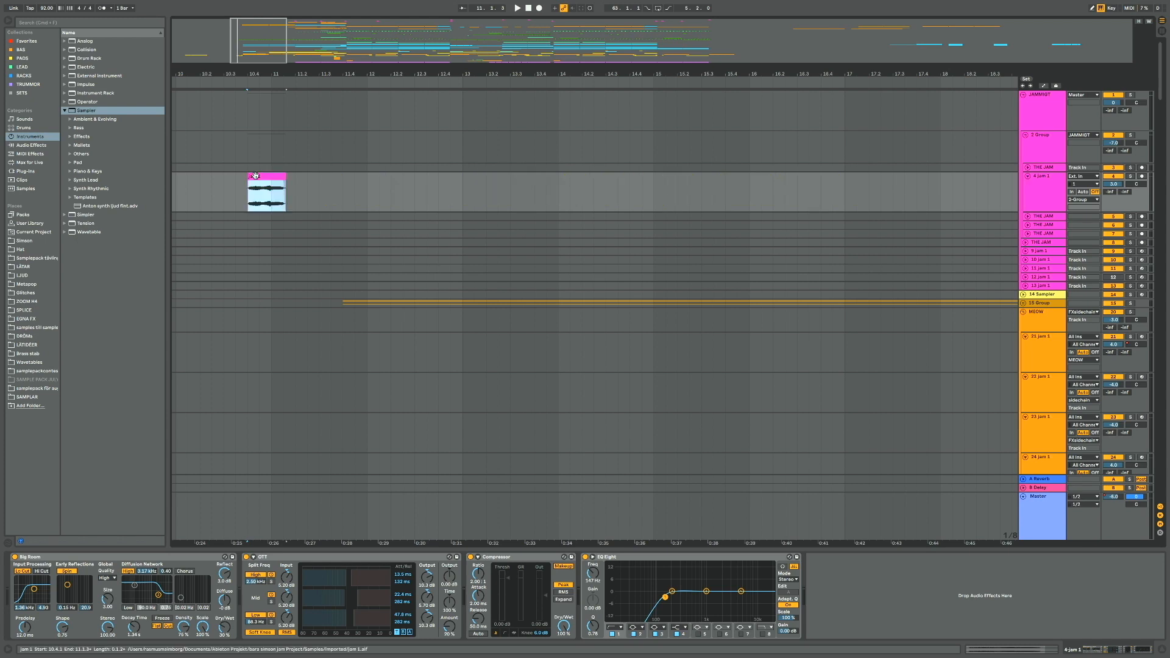
pyautogui.click(1040, 190)
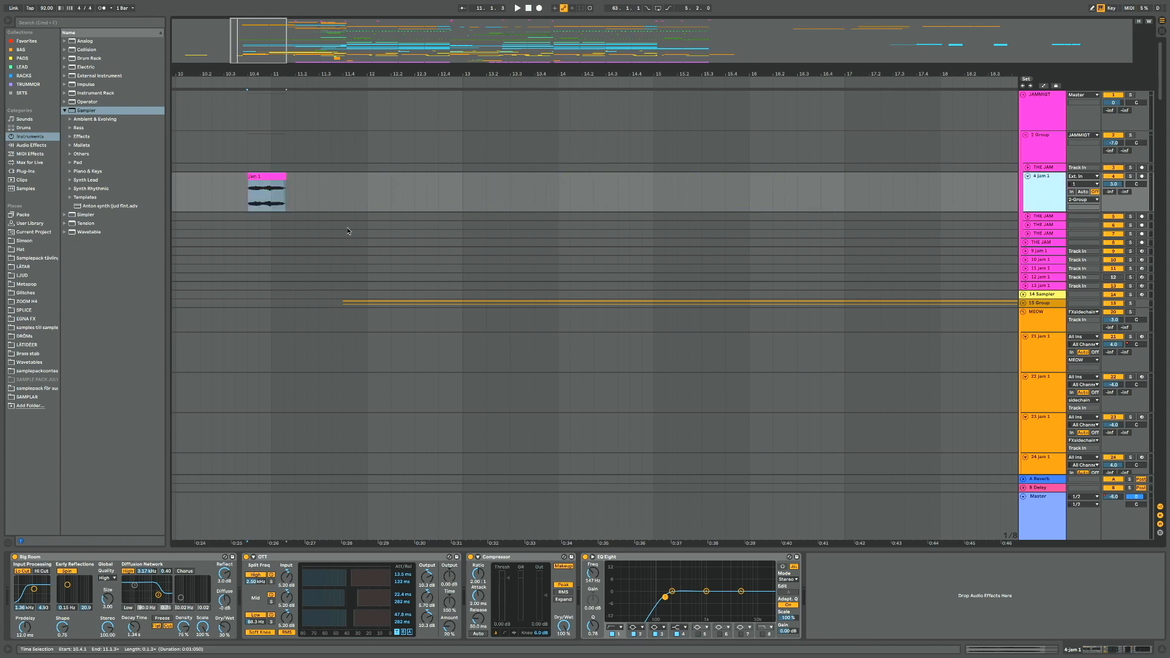
pyautogui.click(1130, 177)
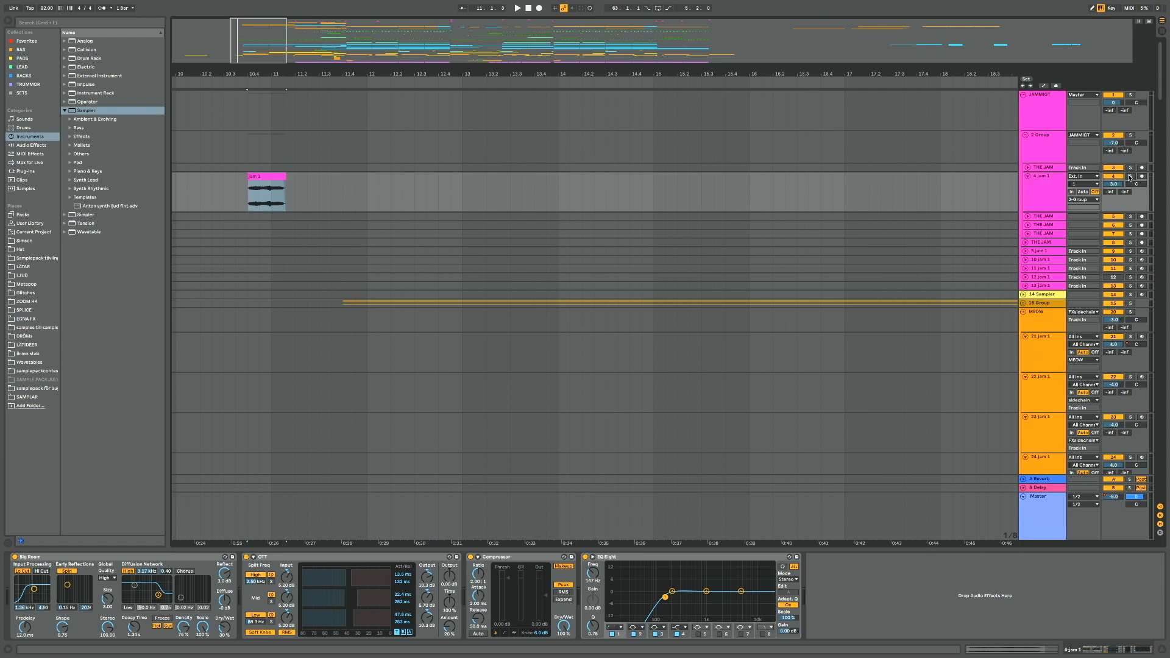
pyautogui.click(1129, 177)
# Unfold THE JAM tracks 6 and 7 to show their clips around bars 20 and 24
pyautogui.scroll(-5, 550, 211)
pyautogui.scroll(-2, 693, 231)
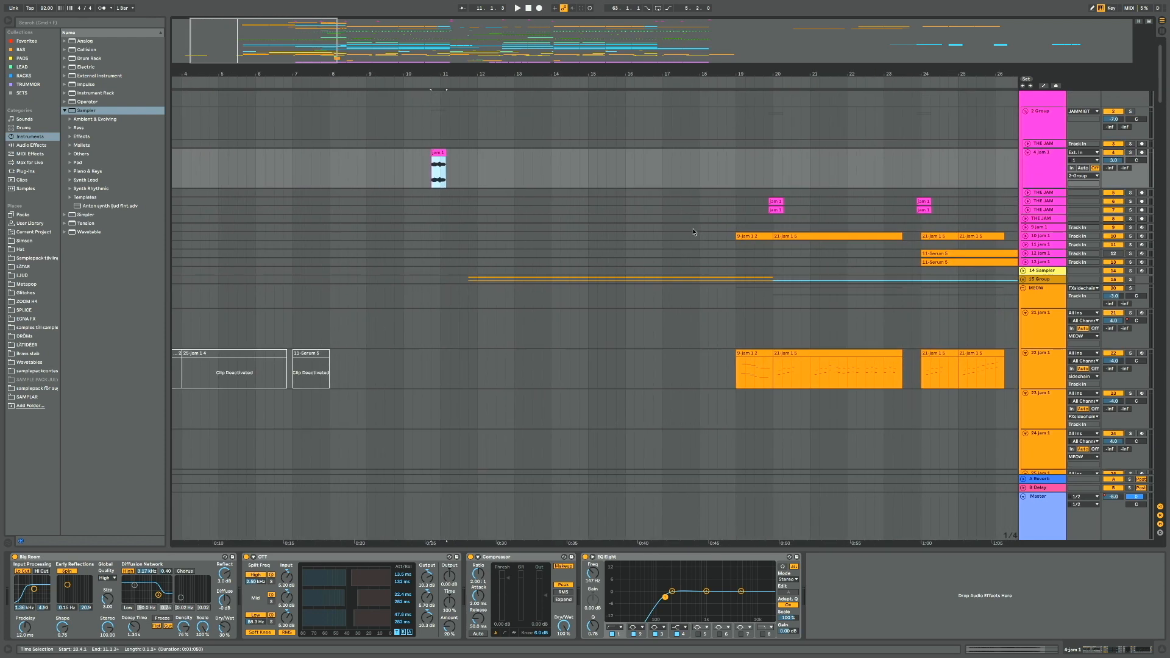
pyautogui.hscroll(-1, 692, 231)
pyautogui.click(766, 176)
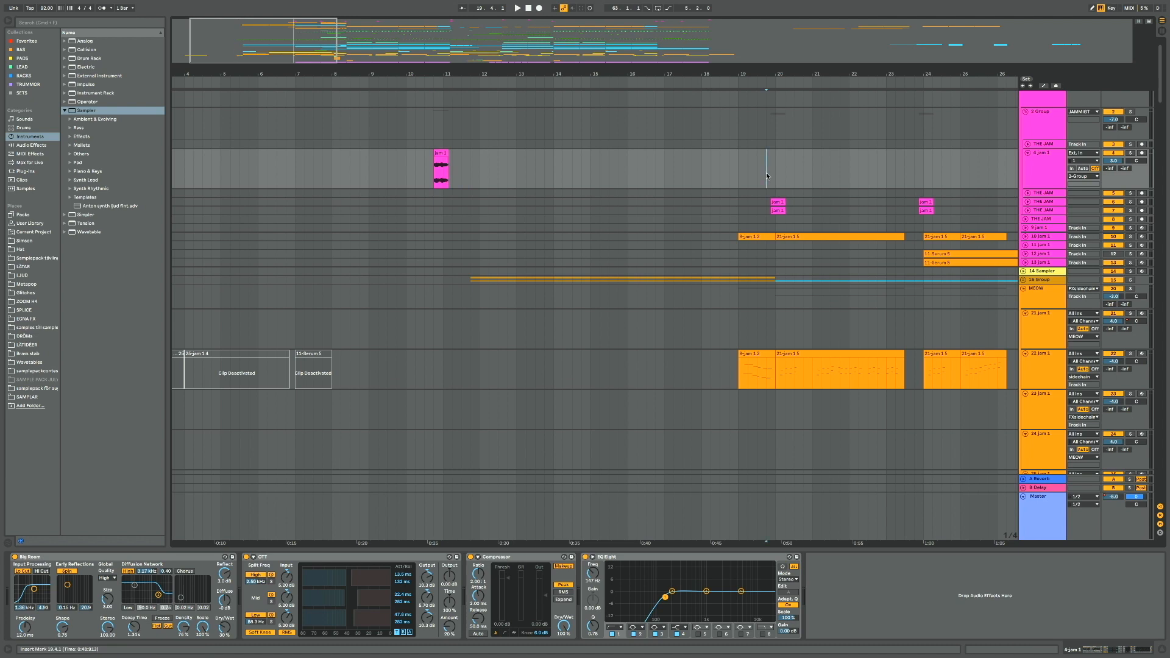
pyautogui.click(1028, 203)
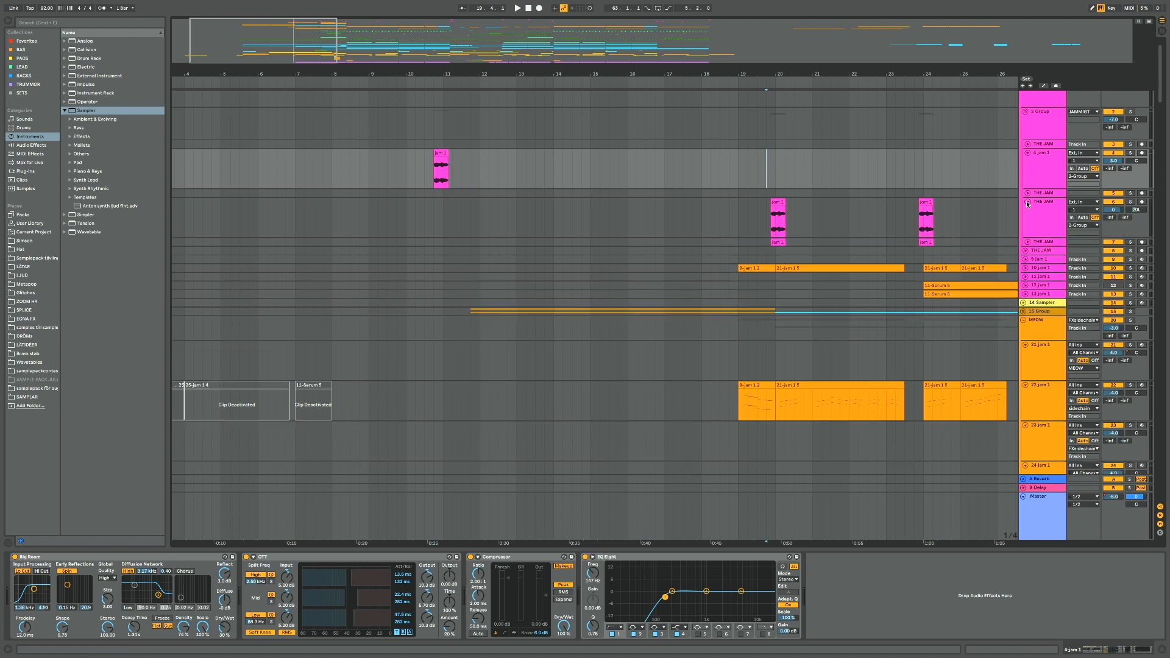
pyautogui.click(1027, 244)
# Play THE JAM tracks 6 and 7 from bar 19.3 in the mix, and solo track 6 and track 7 in turn
pyautogui.click(766, 210)
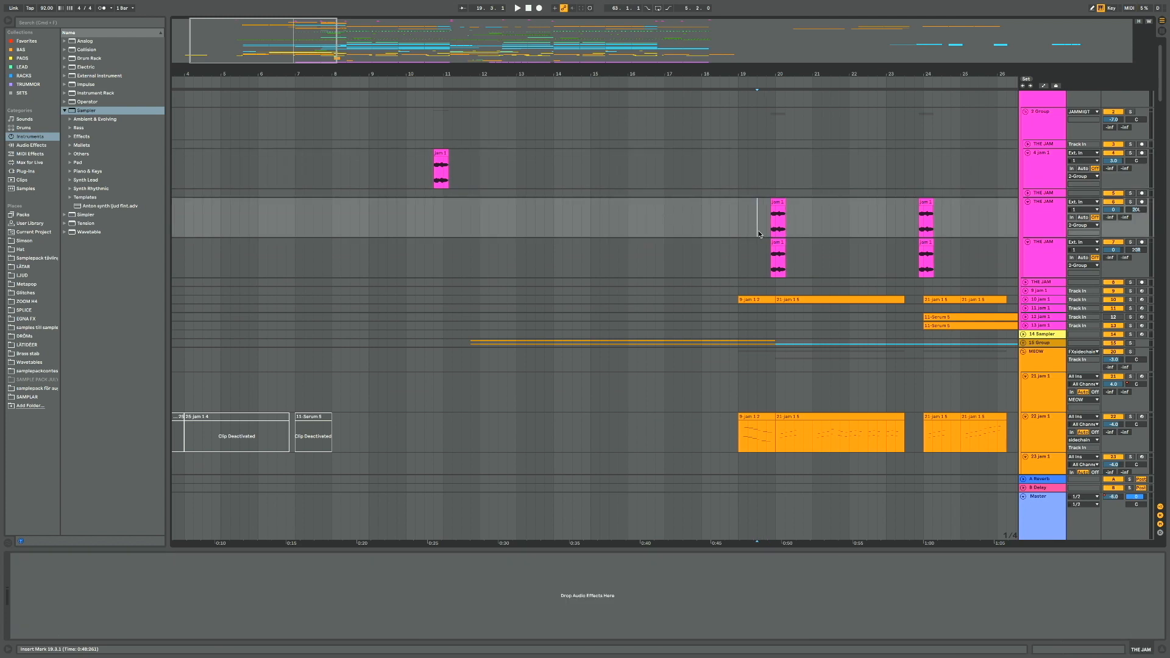
pyautogui.press('space')
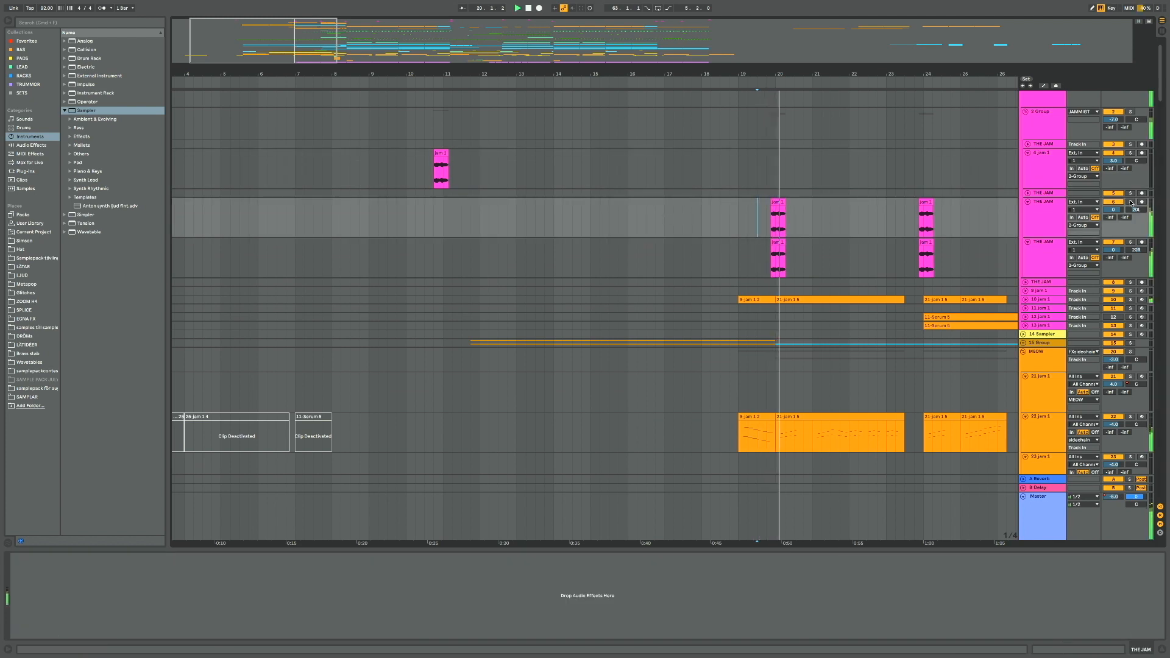
pyautogui.press('space')
pyautogui.click(1130, 202)
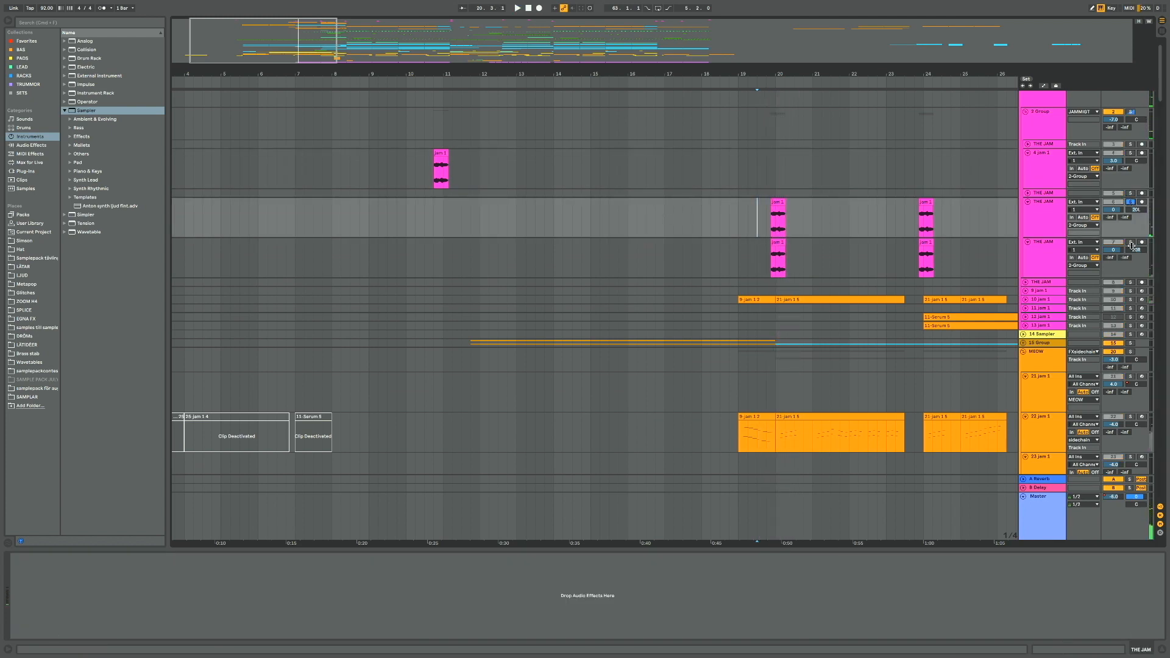
pyautogui.press('space')
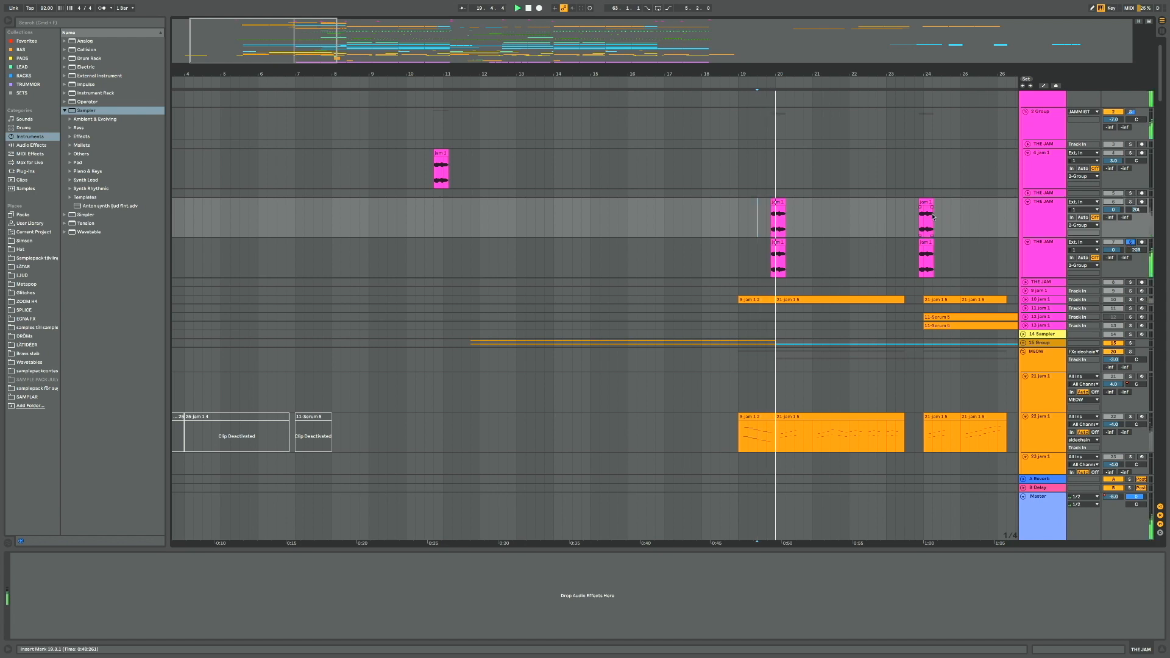
pyautogui.press('space')
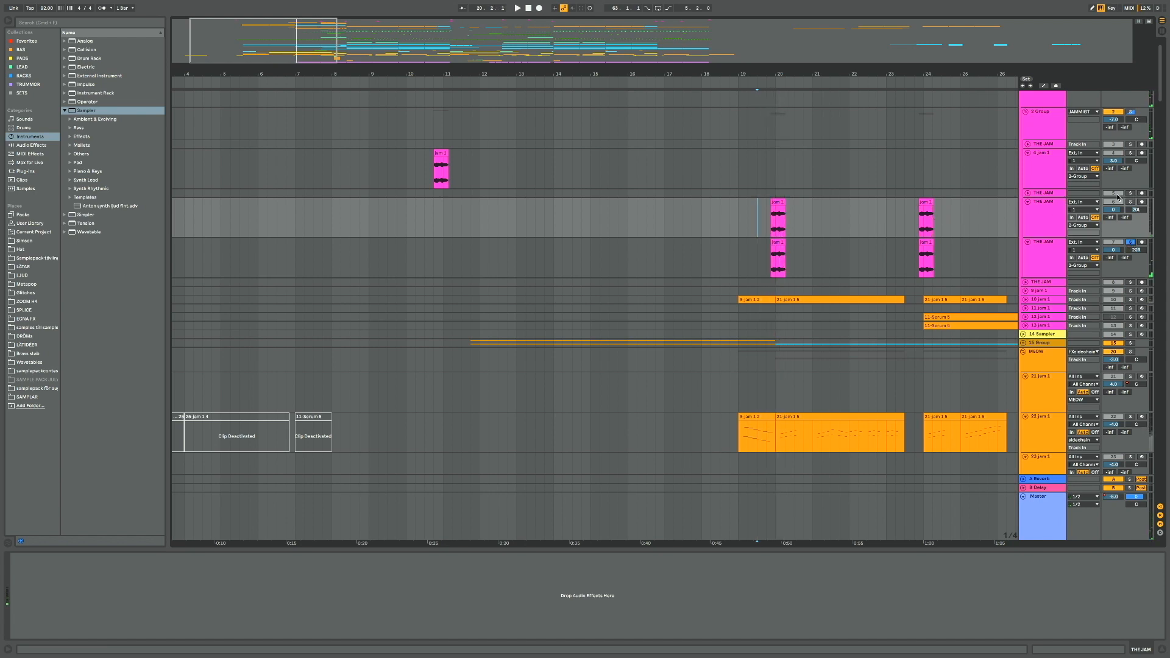
# Play THE JAM tracks 6 and 7 soloed together, starting from bar 19.3.1 and again from the clip start at 19.4.3
pyautogui.click(759, 225)
pyautogui.press('space')
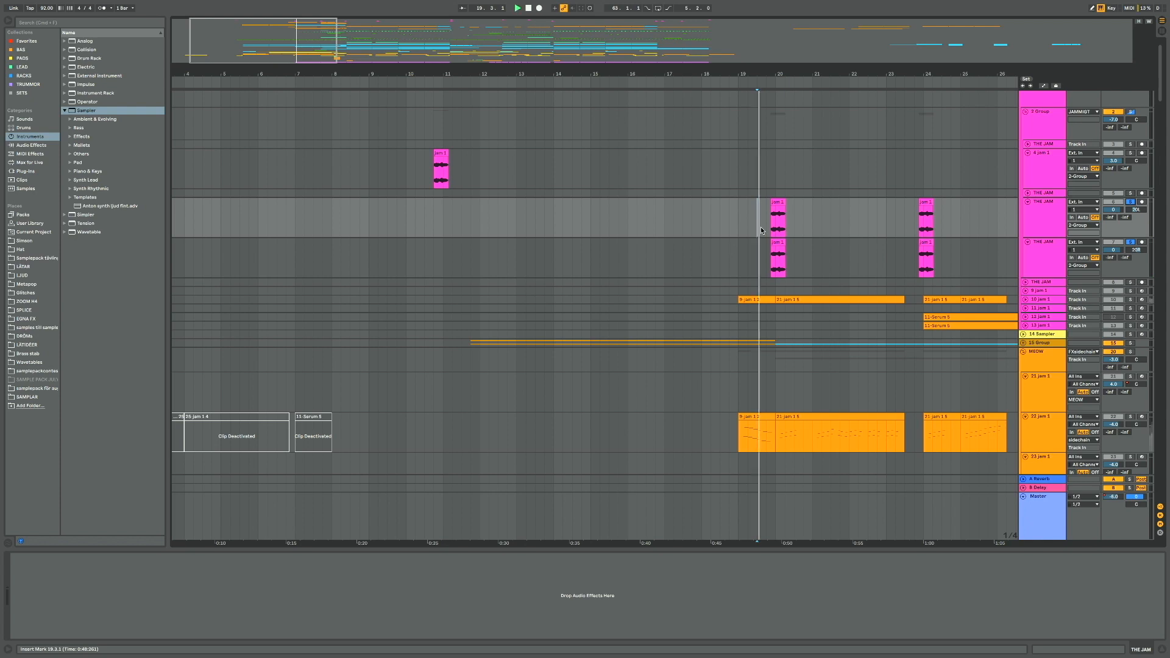
pyautogui.scroll(3, 771, 225)
pyautogui.press('space')
pyautogui.click(770, 225)
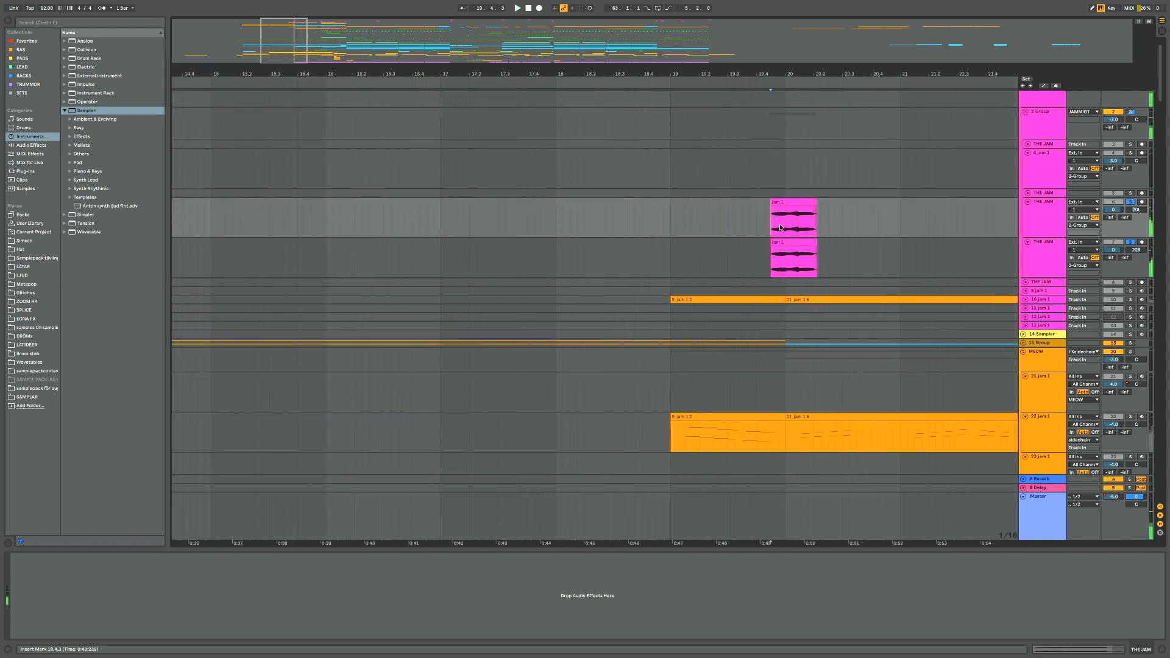
# Show the sample settings and waveforms of the jam 1 clips at 19.4.3 on THE JAM tracks 6 and 7 for comparison
pyautogui.click(801, 241)
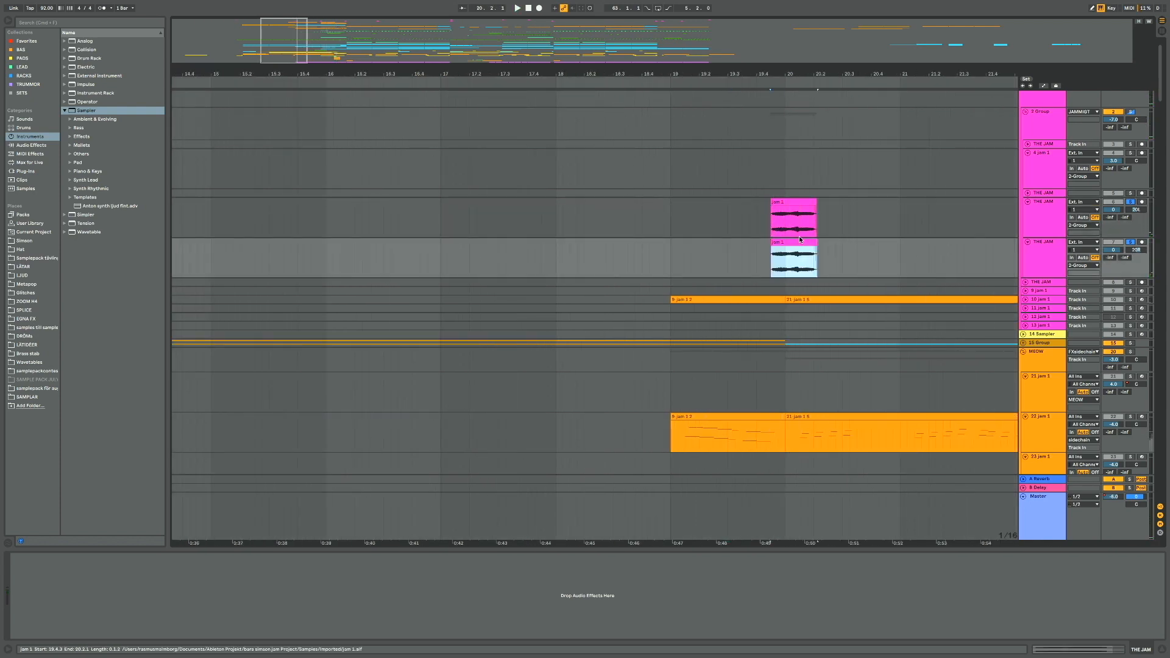
pyautogui.click(800, 235)
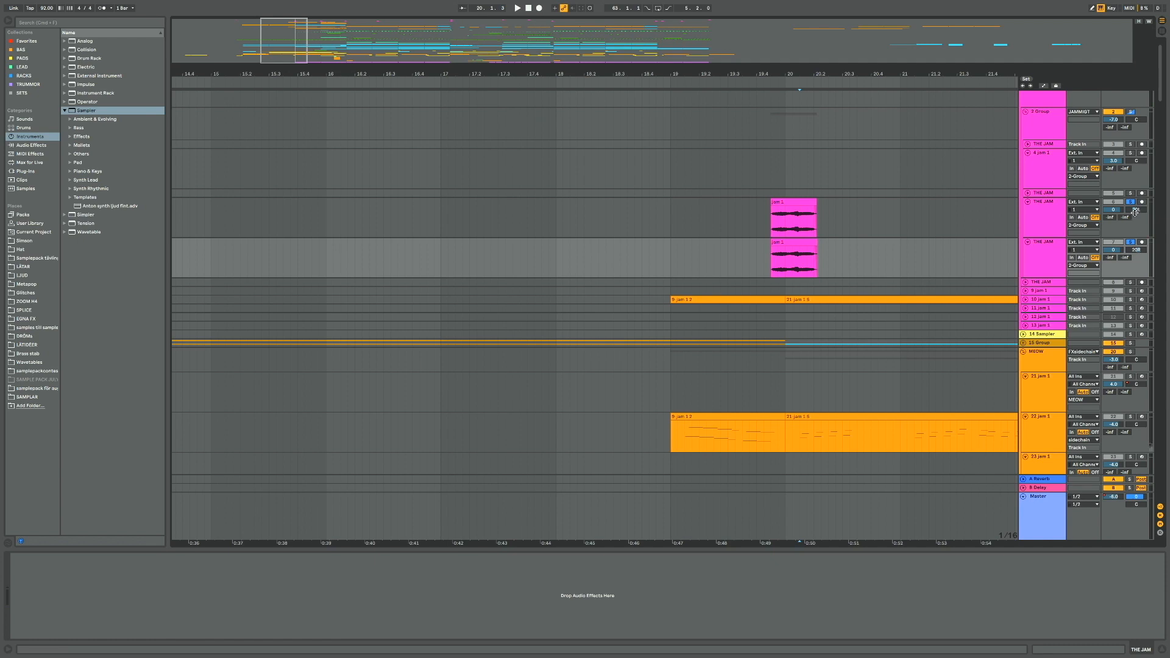
pyautogui.doubleClick(789, 232)
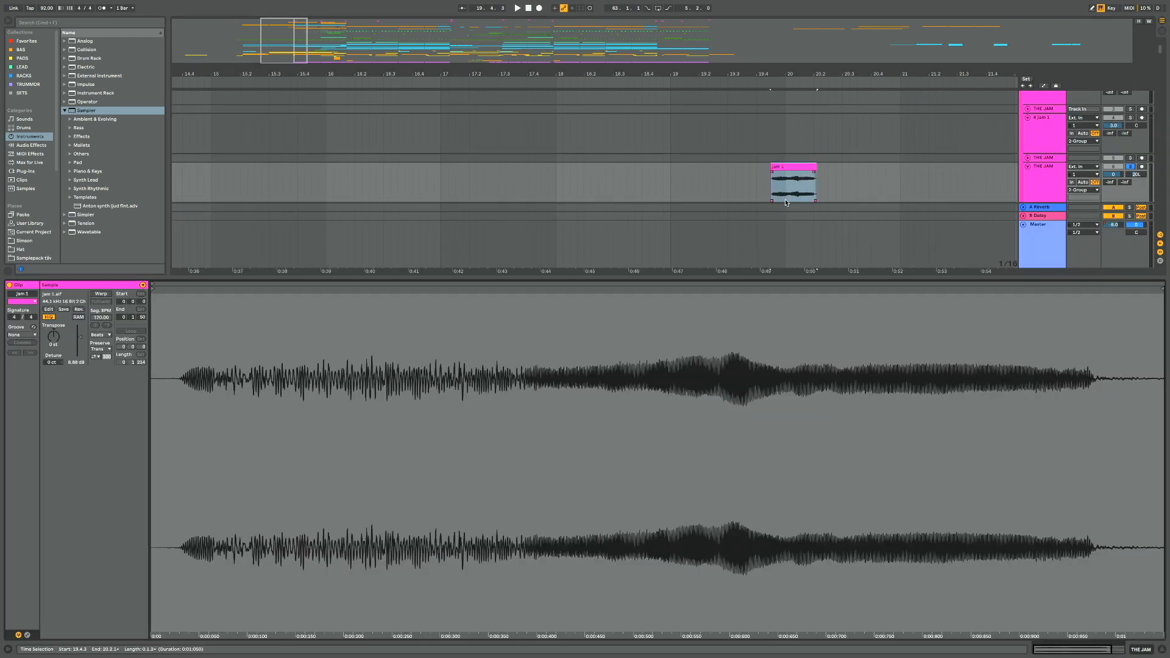
pyautogui.scroll(-3, 744, 156)
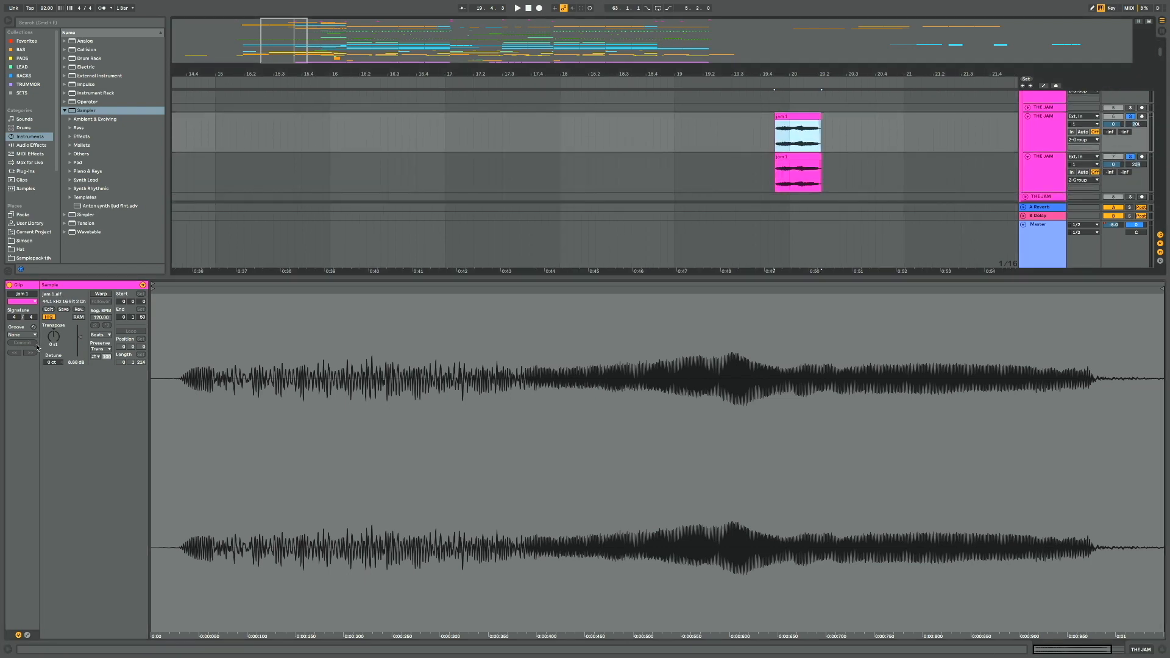
pyautogui.click(795, 156)
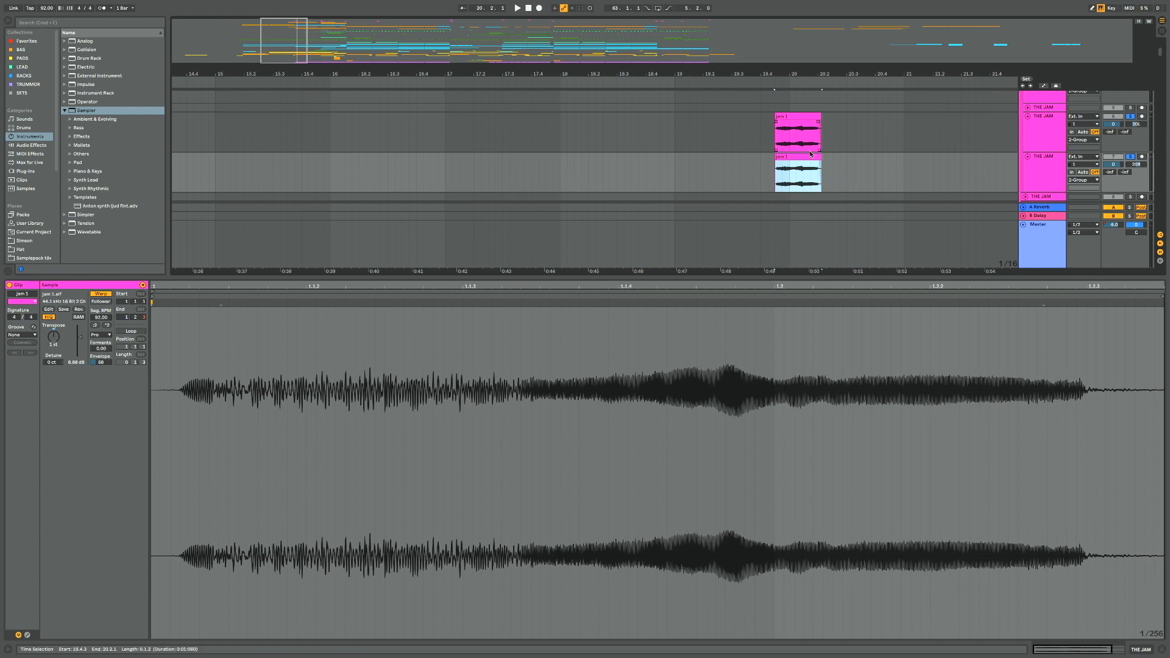
# Play the two soloed jam 1 clips from 19.4.3 while viewing the waveform, and return to the full arrangement with the device view
pyautogui.click(776, 143)
pyautogui.press('space')
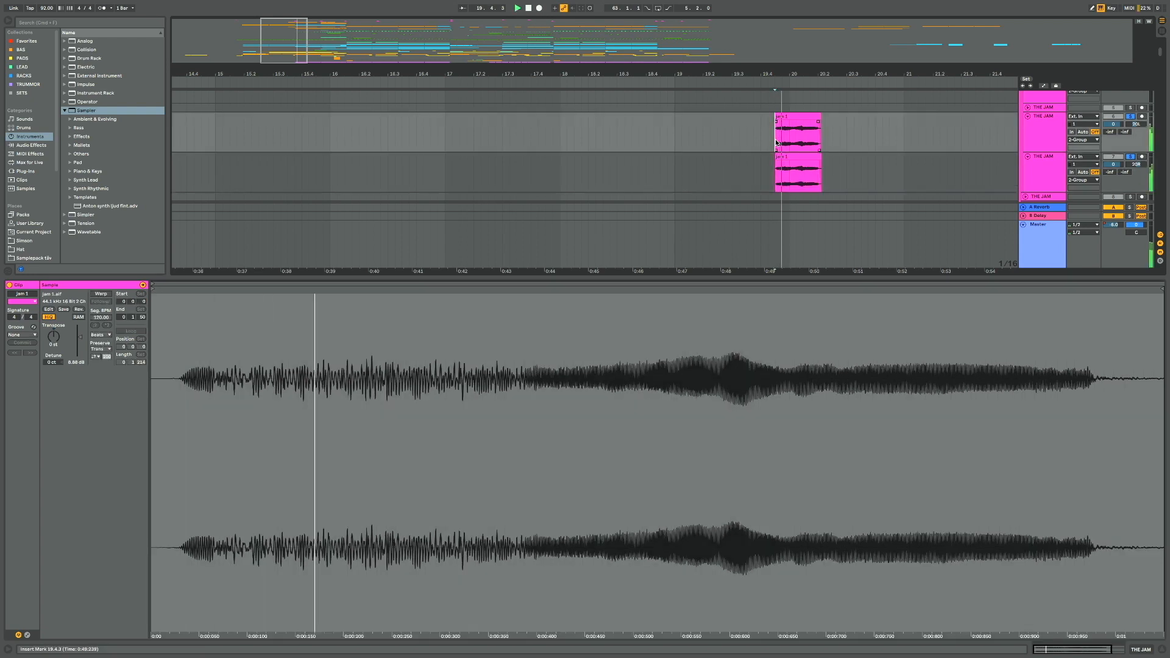
pyautogui.press('space')
pyautogui.hotkey('shift', 'Tab')
pyautogui.scroll(3, 896, 212)
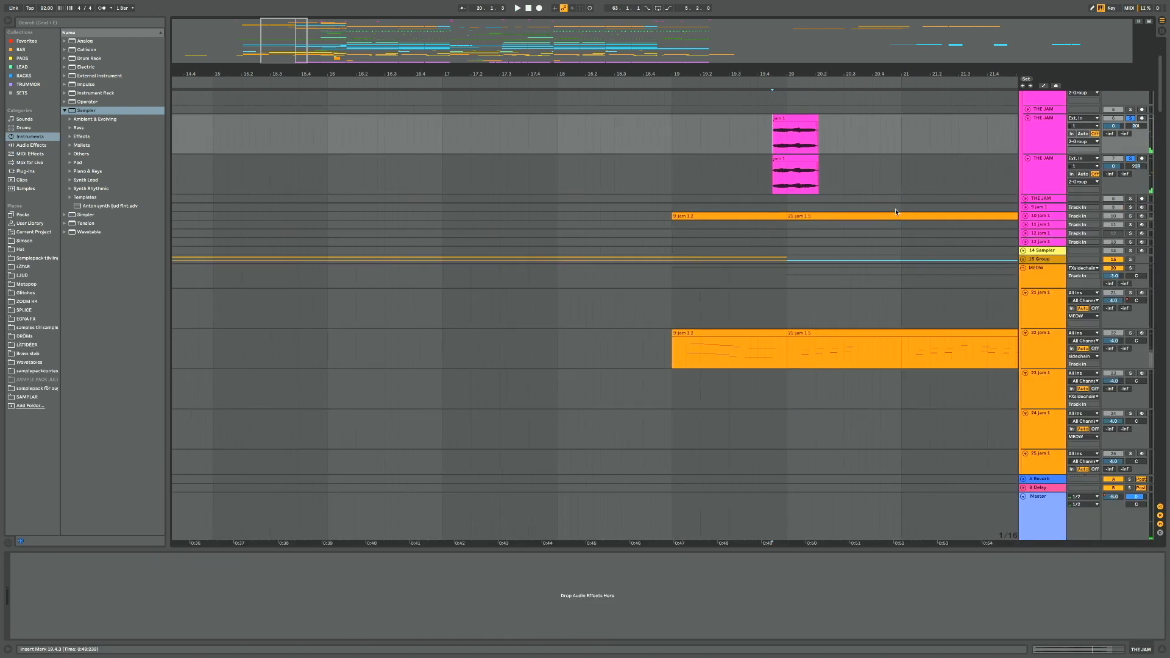
# Play THE JAM tracks 6 and 7 soloed from 23.4.3, and clear their solo to hear them in the full mix
pyautogui.hscroll(5, 896, 212)
pyautogui.scroll(-3, 896, 212)
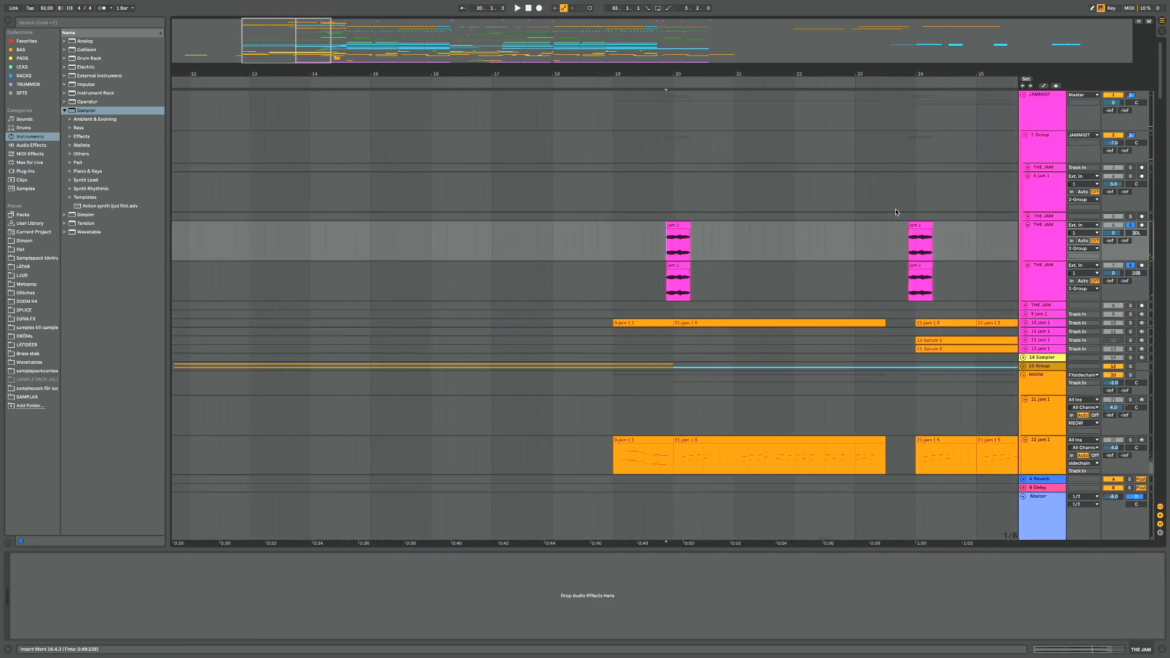
pyautogui.click(907, 237)
pyautogui.press('space')
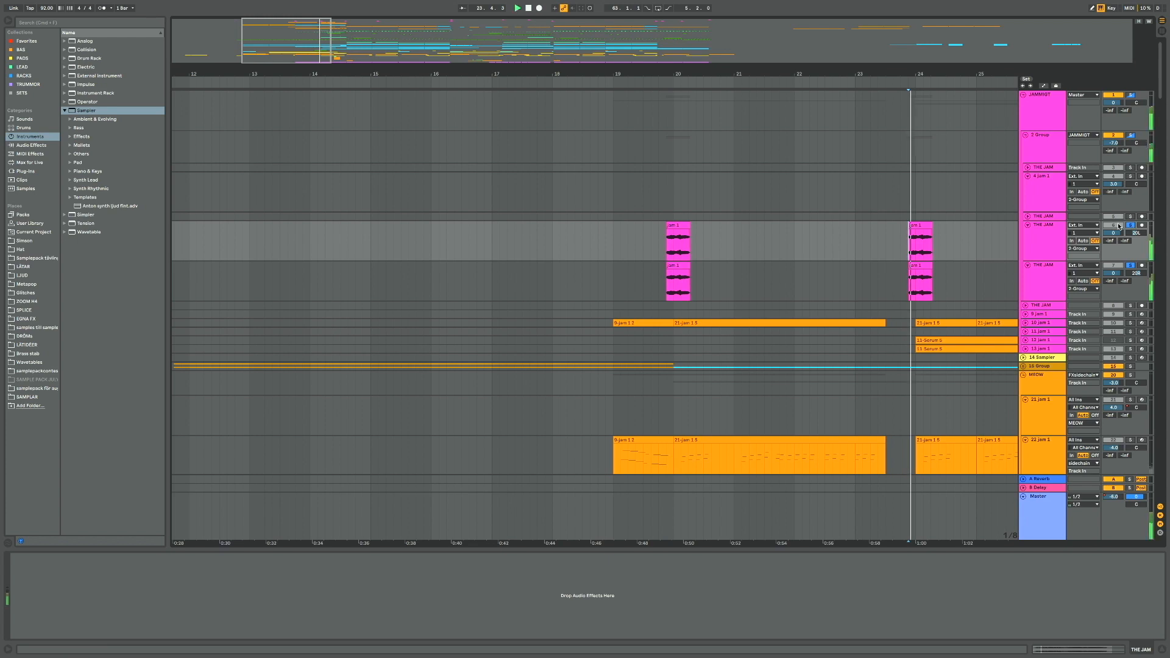
pyautogui.click(1131, 225)
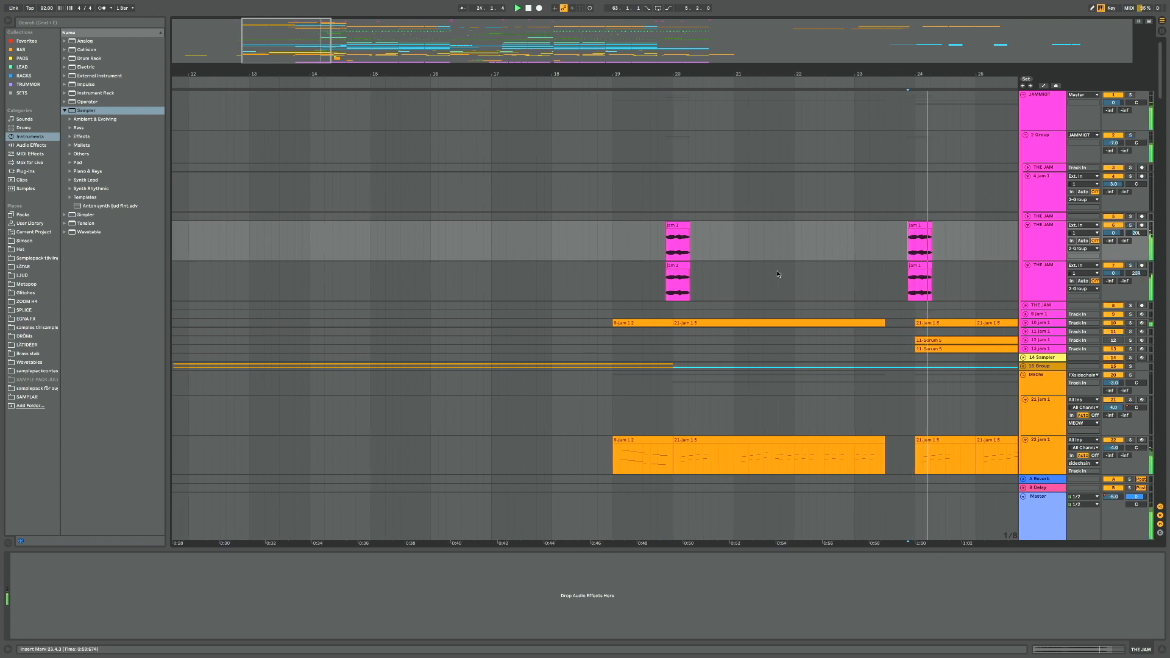
# Unfold THE JAM track 8 and track 10 jam 1, and solo track 10 from 20.2.1 with its effect chain shown
pyautogui.hscroll(5, 765, 255)
pyautogui.scroll(-3, 764, 255)
pyautogui.scroll(-5, 765, 254)
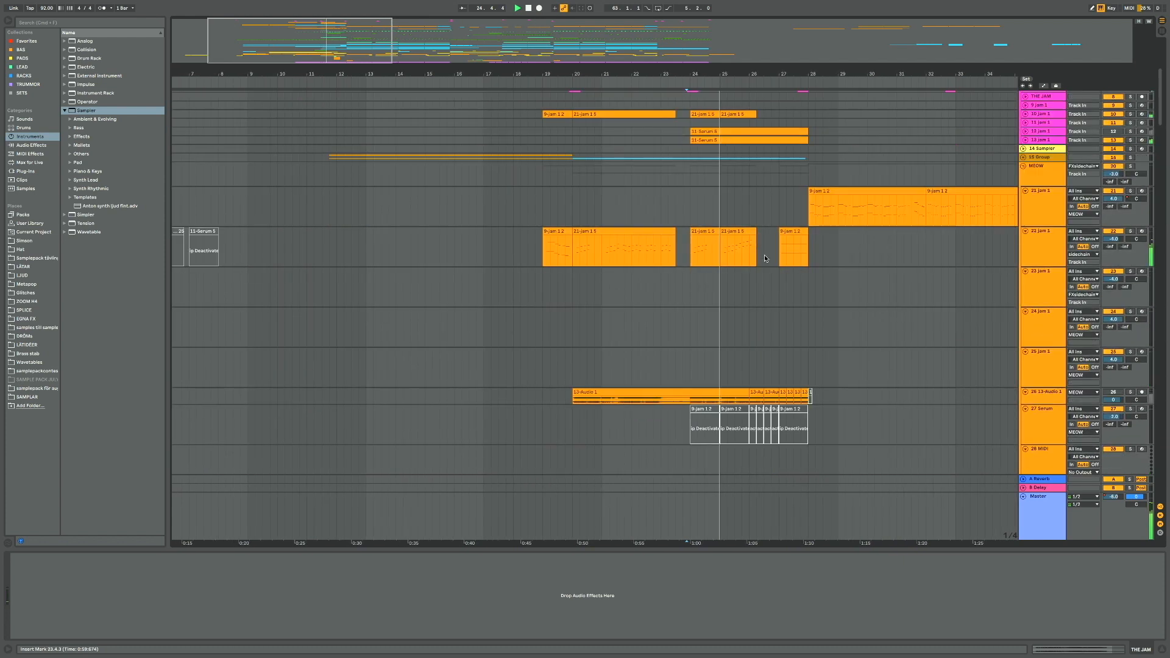
pyautogui.scroll(4, 765, 255)
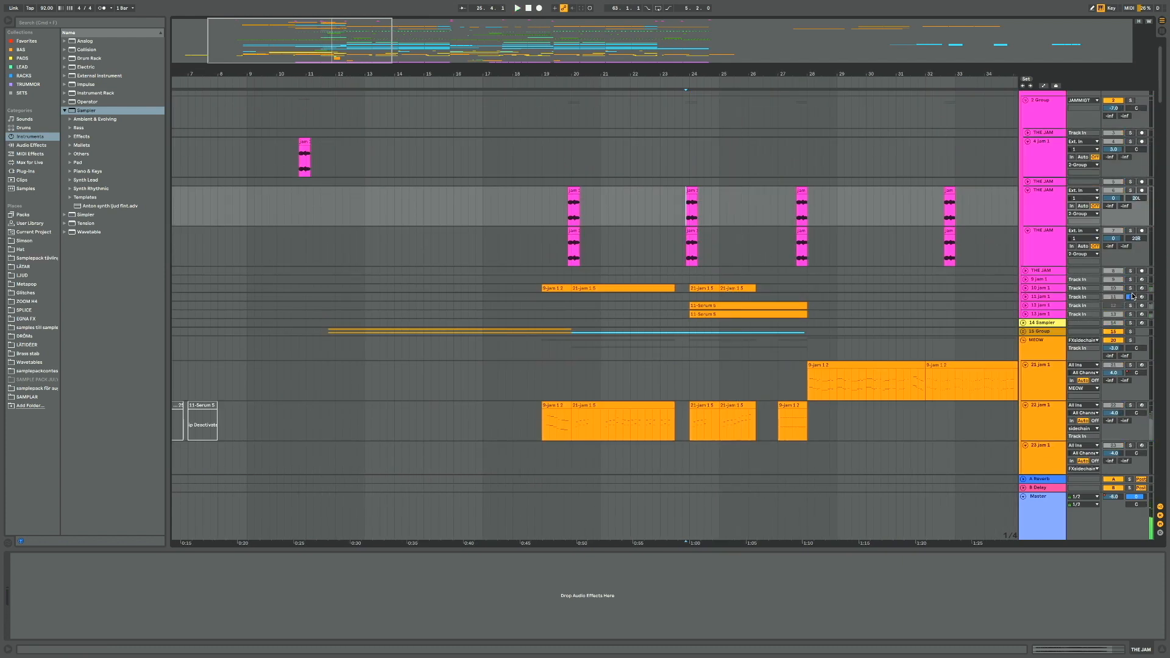
pyautogui.click(1025, 272)
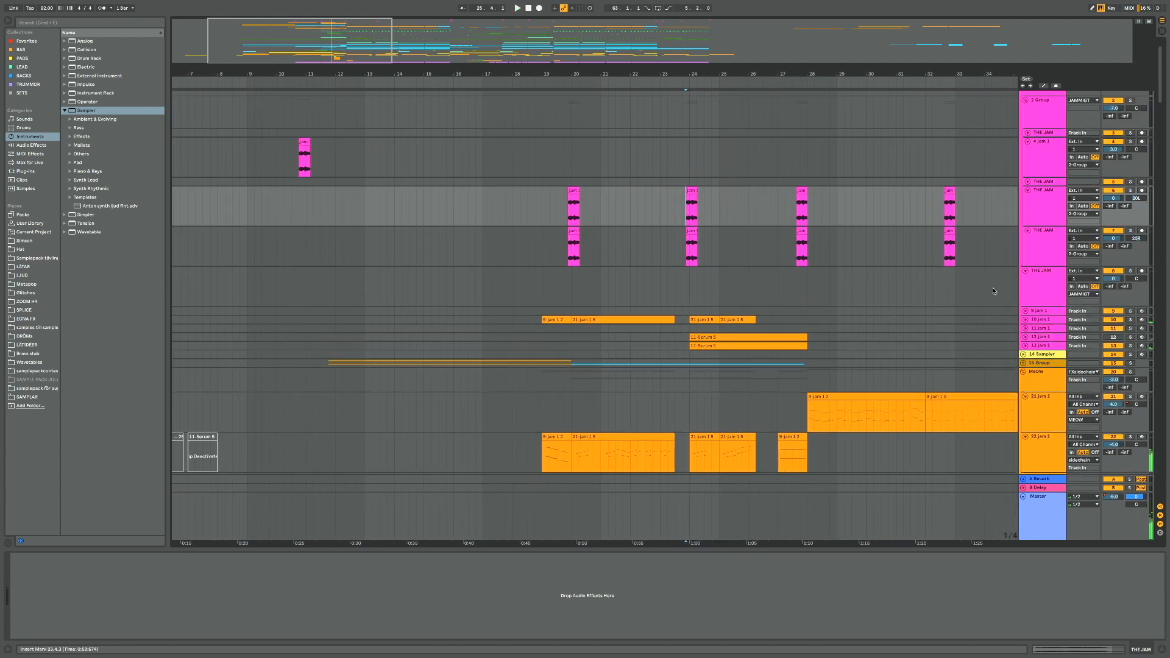
pyautogui.click(1025, 320)
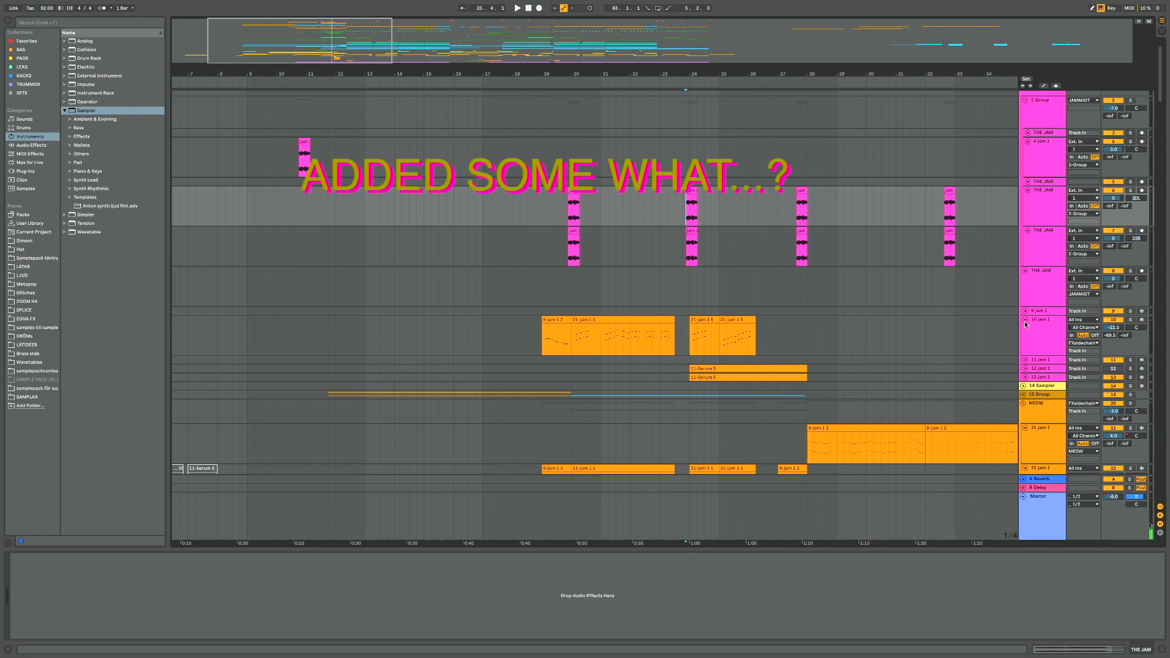
pyautogui.click(576, 337)
pyautogui.click(1131, 320)
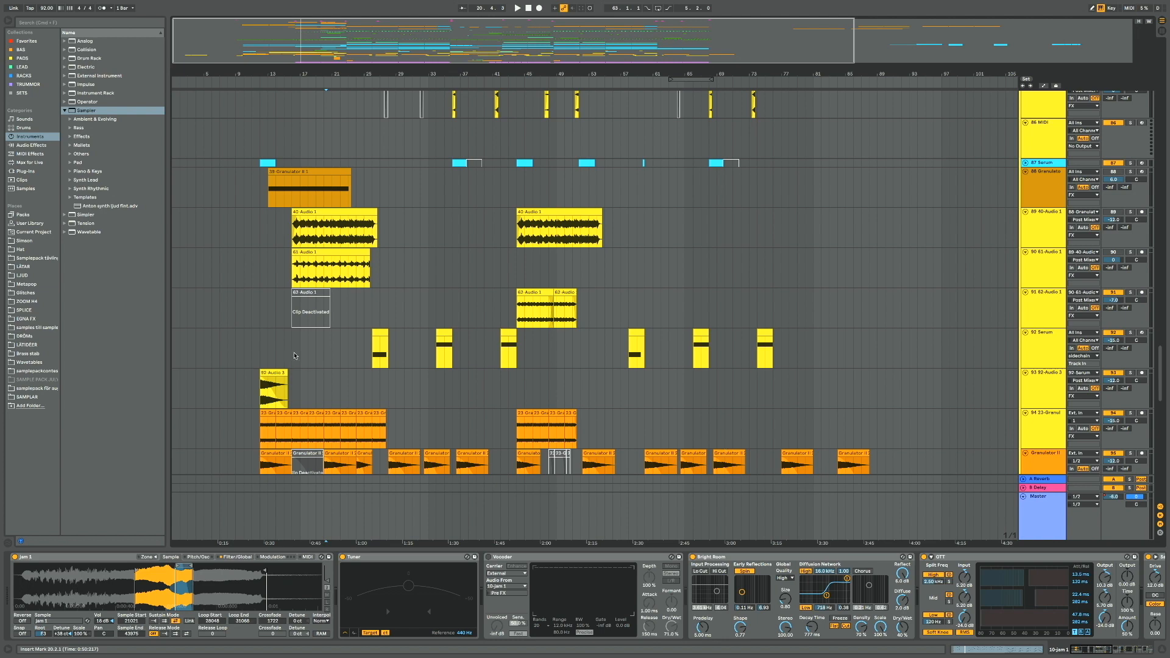
# Locate the 92-Audio 3 clip on track 93 in the FX group, show its effect chain and place the playback start at 12.1.1
pyautogui.scroll(10, 295, 356)
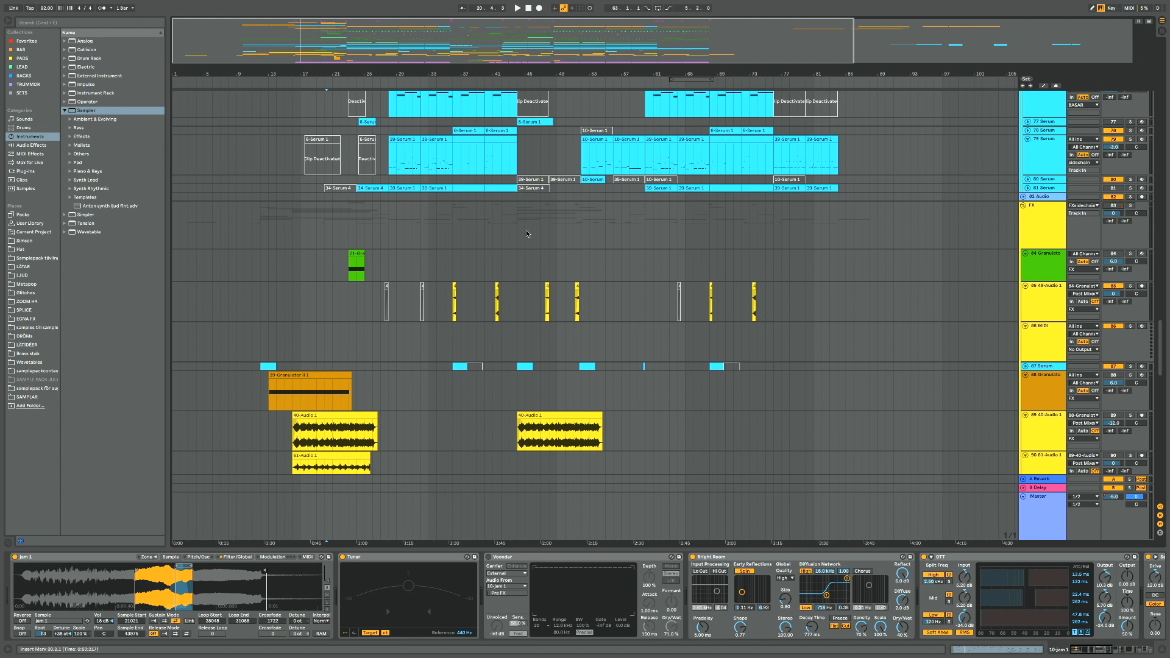
pyautogui.click(273, 232)
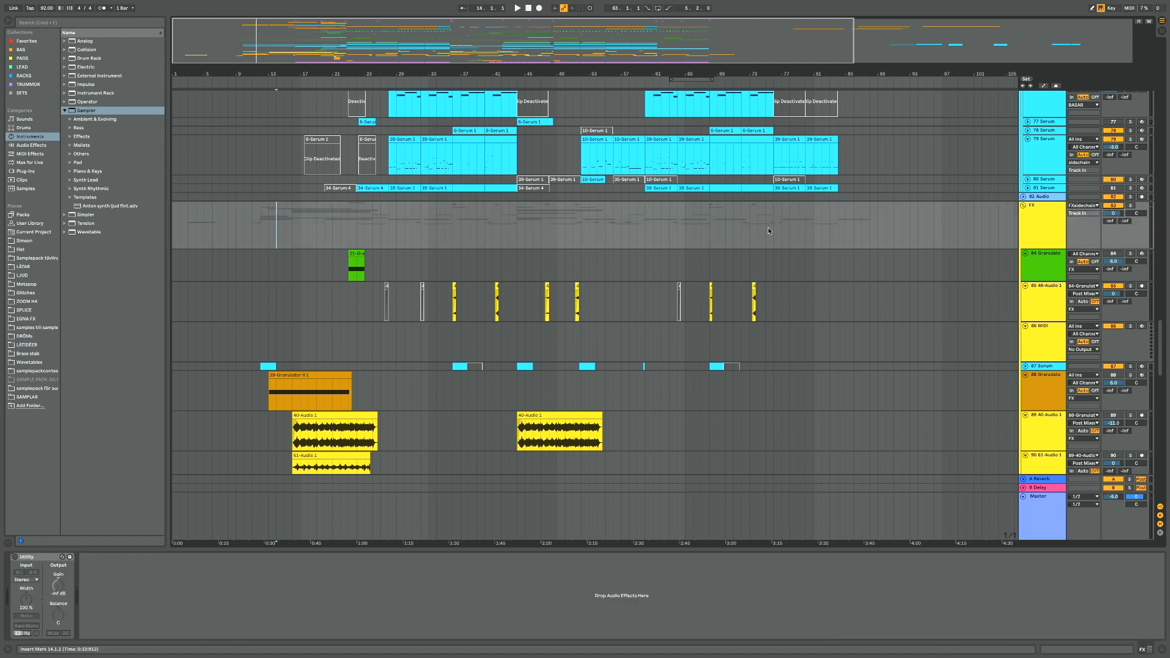
pyautogui.scroll(5, 265, 301)
pyautogui.scroll(-10, 266, 301)
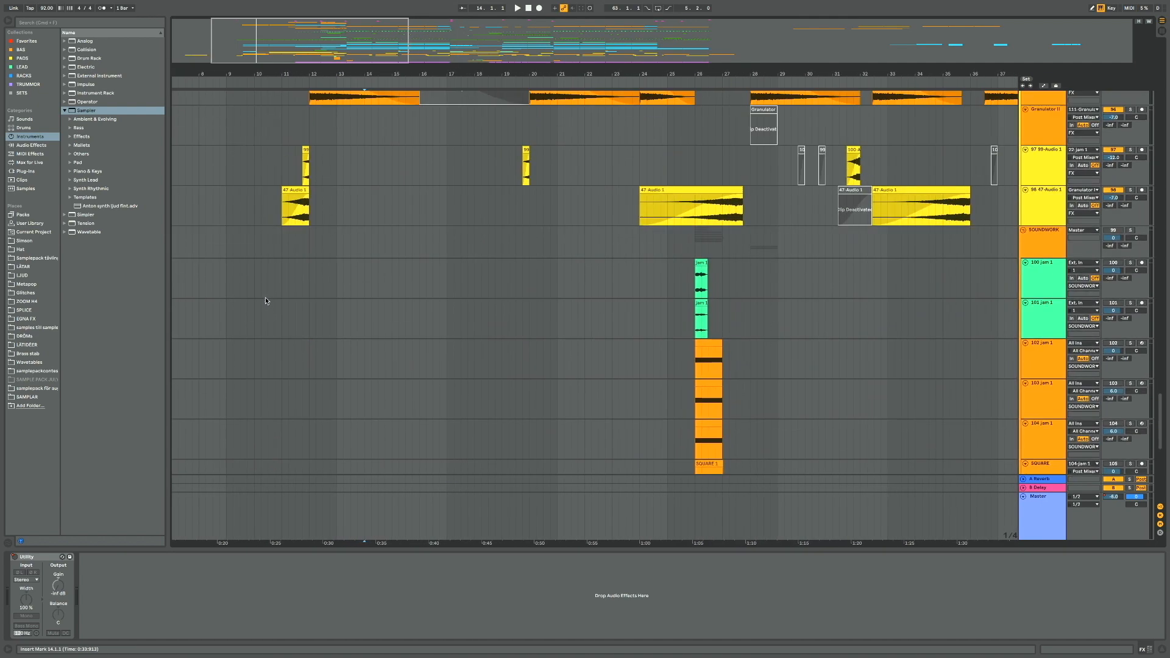
pyautogui.scroll(3, 266, 301)
pyautogui.click(307, 164)
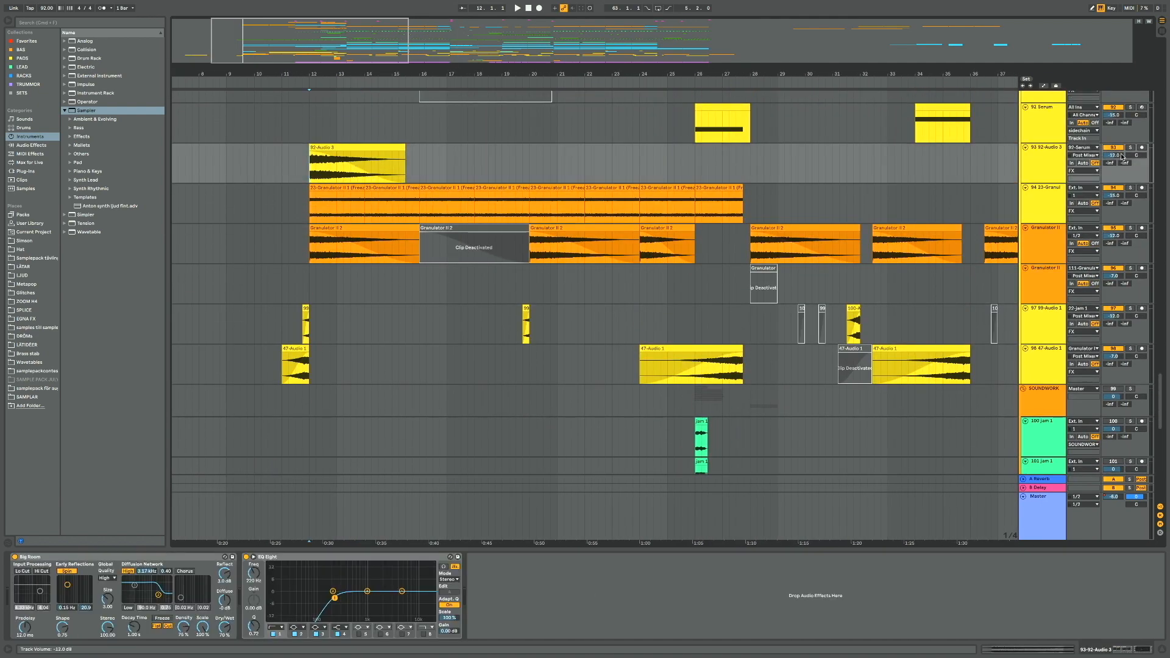
# Play track 93's clip from bar 12 soloed, and clear the solo
pyautogui.press('space')
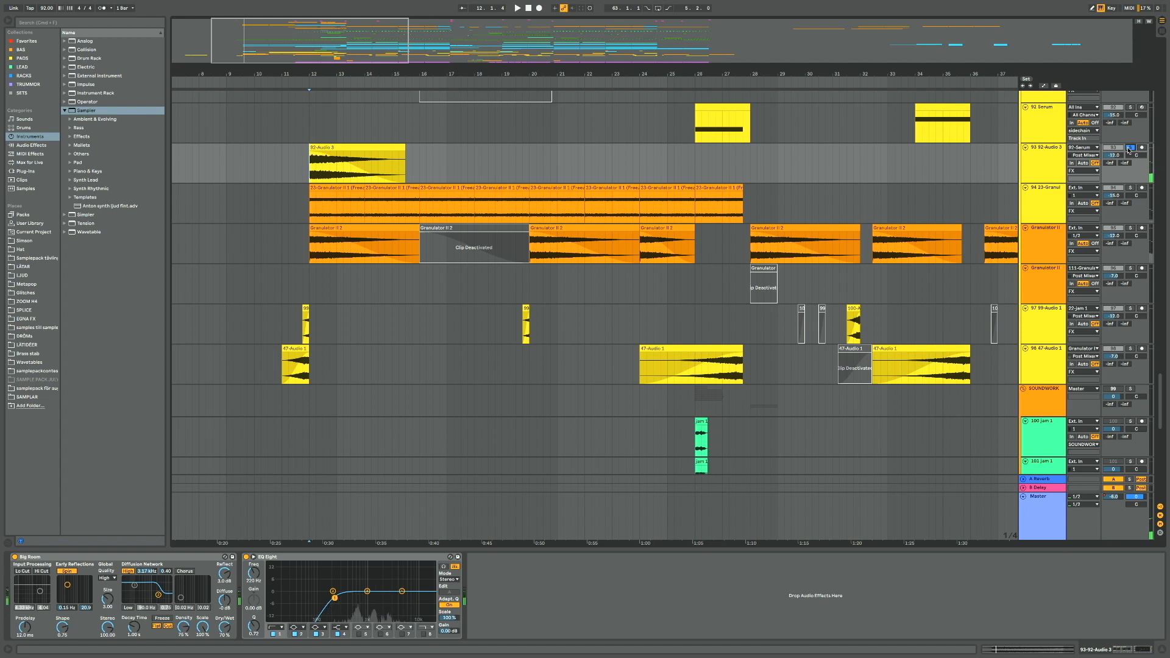
pyautogui.scroll(3, 401, 273)
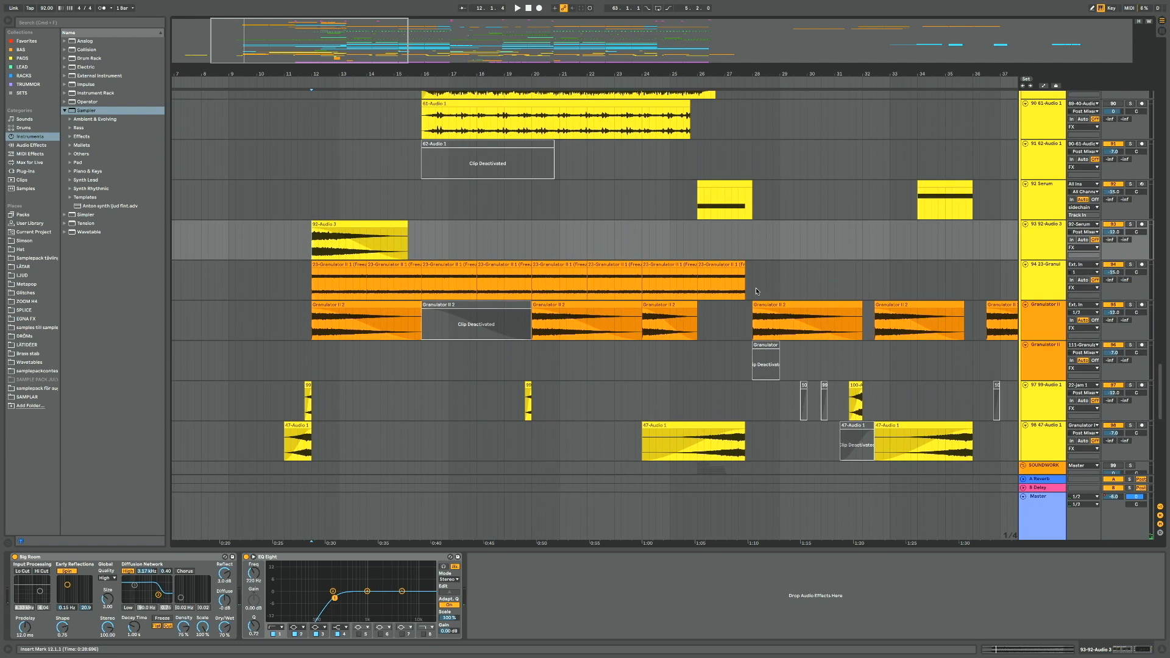
pyautogui.click(1131, 224)
pyautogui.press('space')
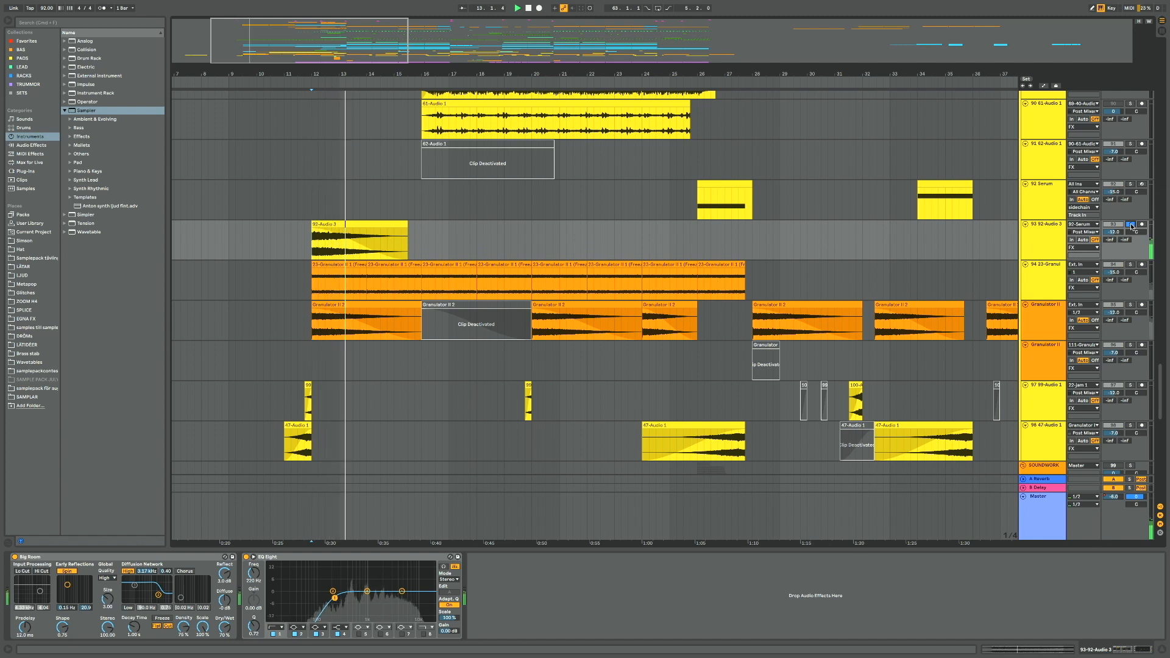
pyautogui.click(1132, 225)
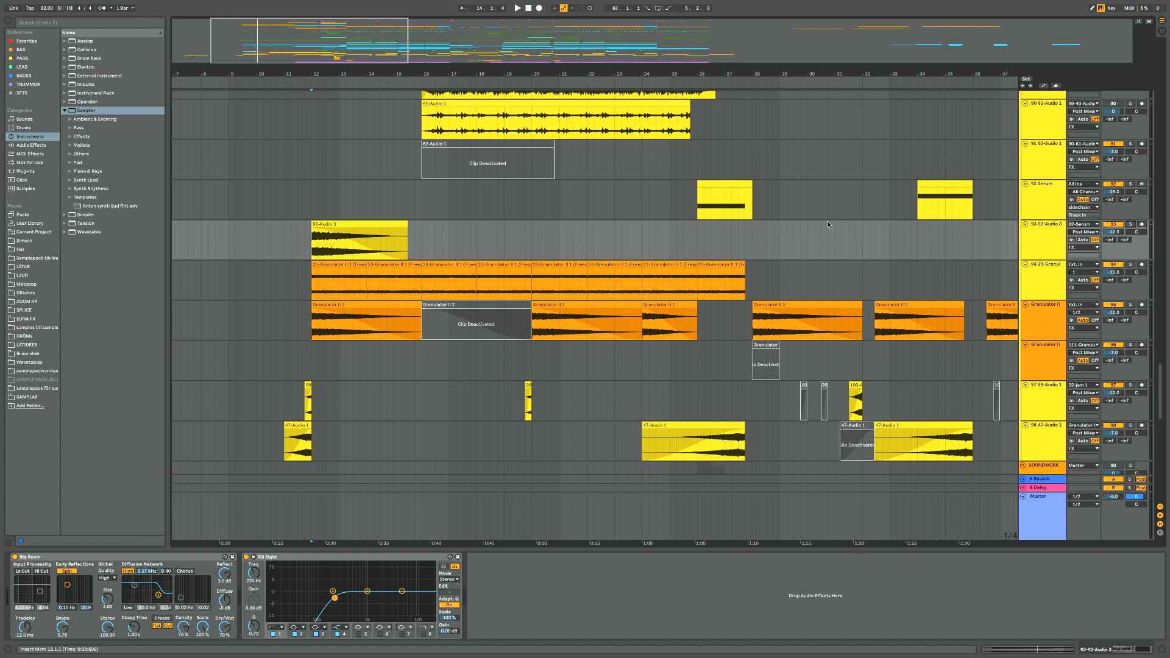
# Solo track 92 Serum, loop its clip from bar 34 to 36 and play it with the effect chain shown
pyautogui.click(918, 228)
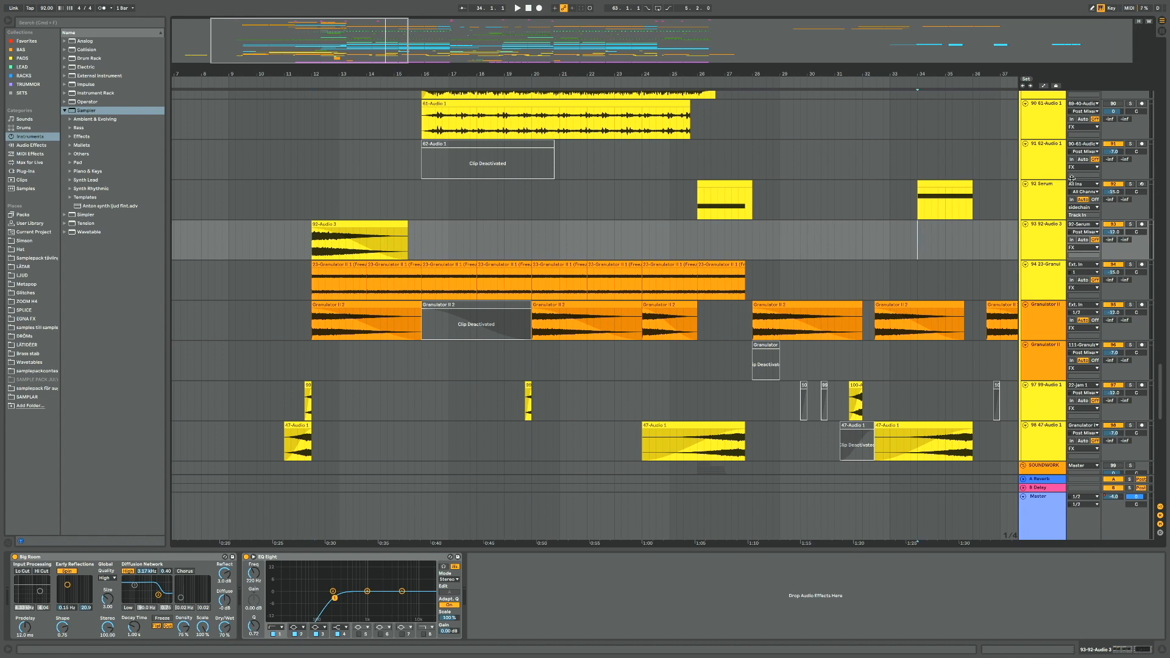
pyautogui.click(1052, 198)
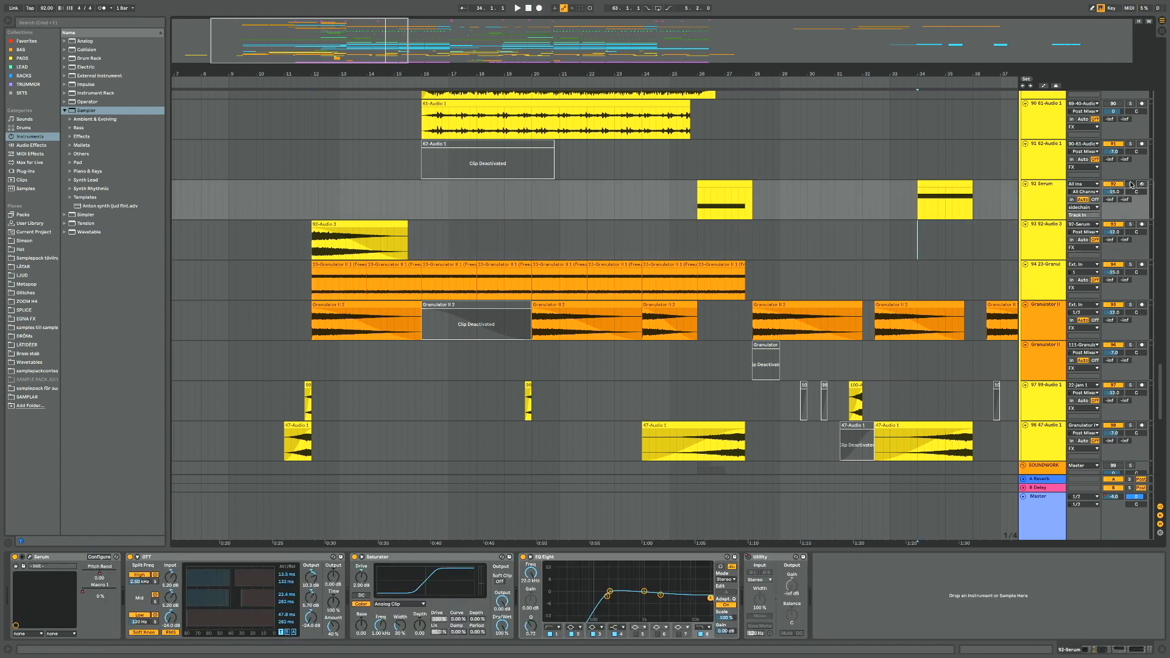
pyautogui.click(1130, 184)
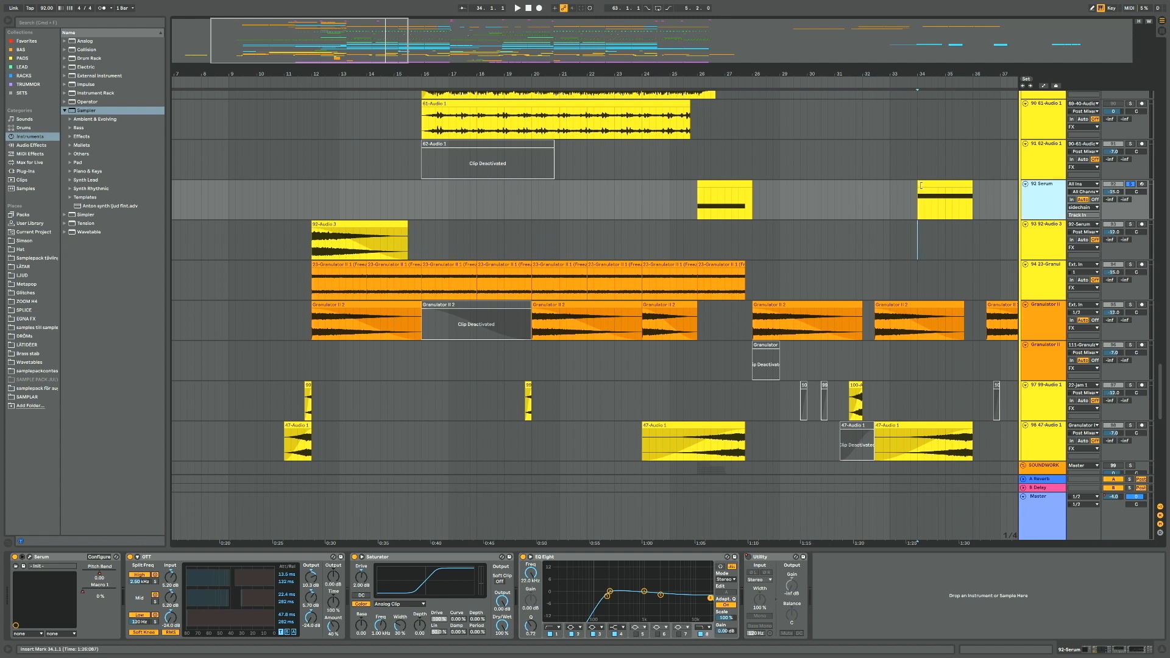
pyautogui.click(922, 185)
pyautogui.press('super+l')
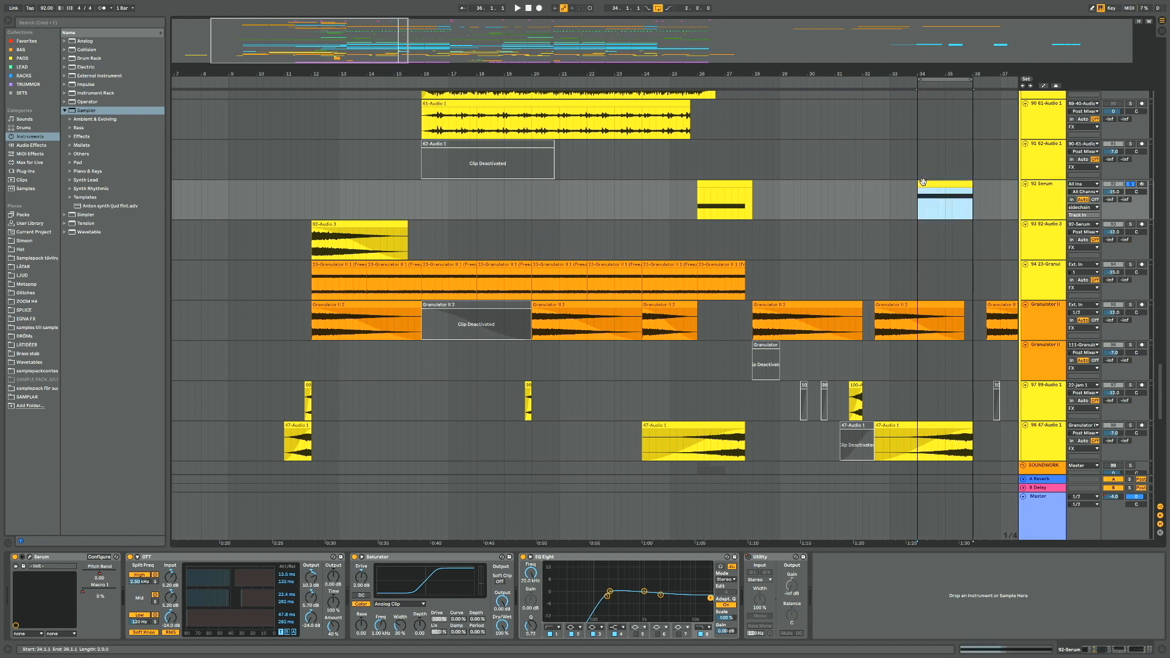
pyautogui.click(1032, 190)
pyautogui.press('space')
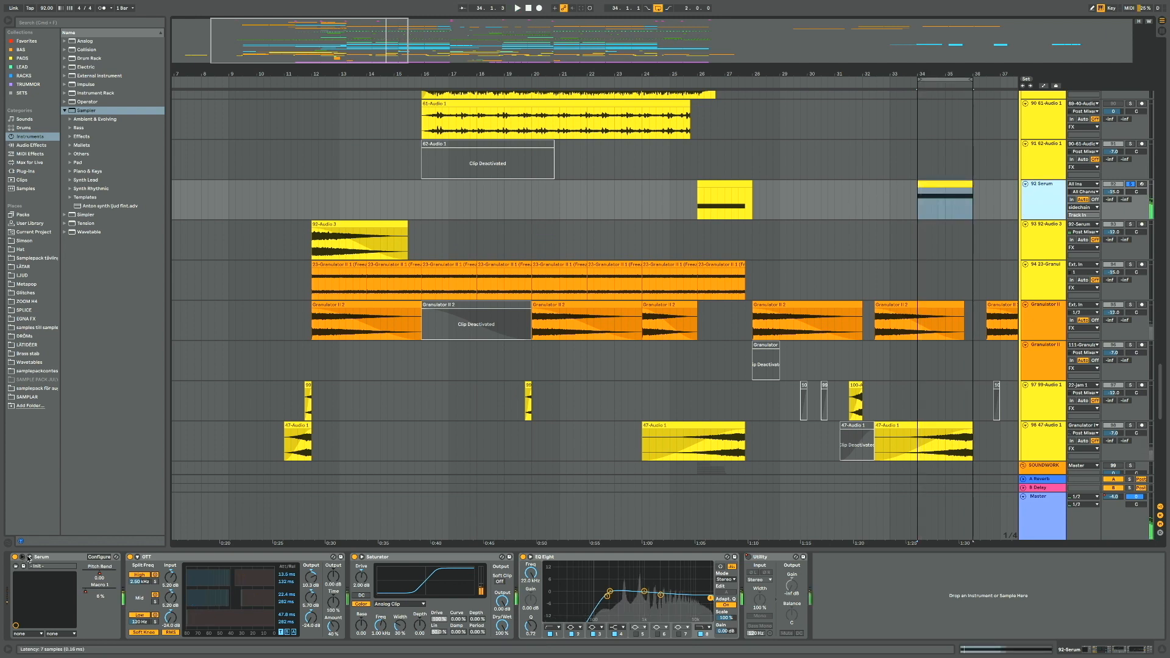
# Open the Serum patch of track 92, play the looped clip while viewing it, and place the insert marker at 34.1.1 on track 93
pyautogui.press('super+alt+p')
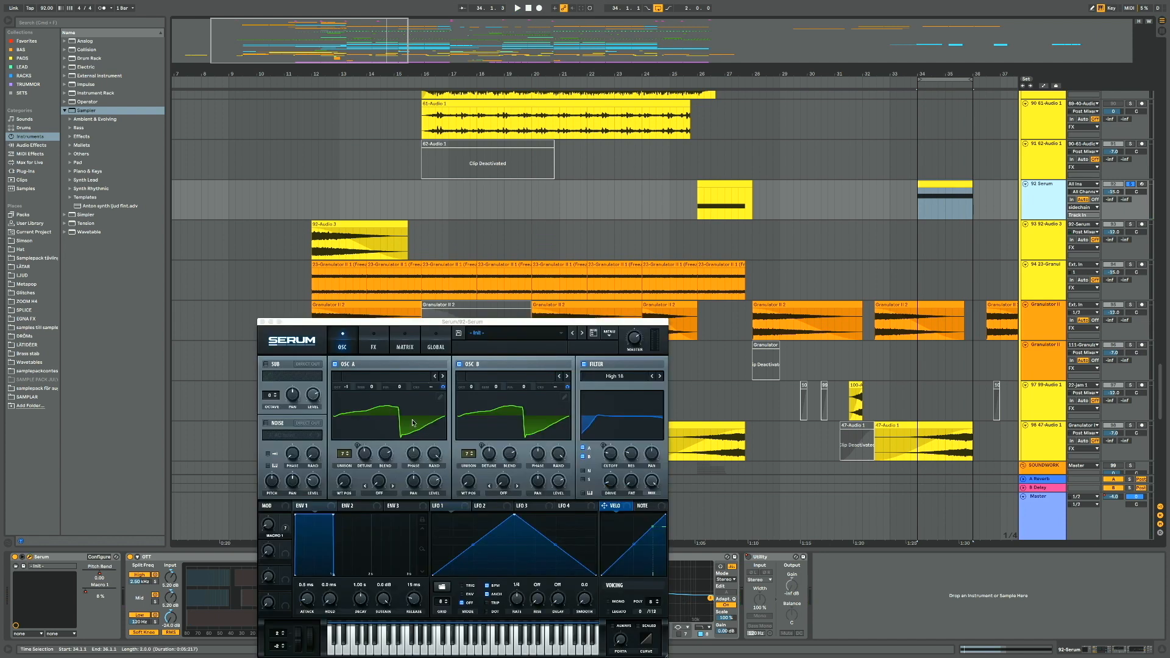
pyautogui.scroll(5, 919, 235)
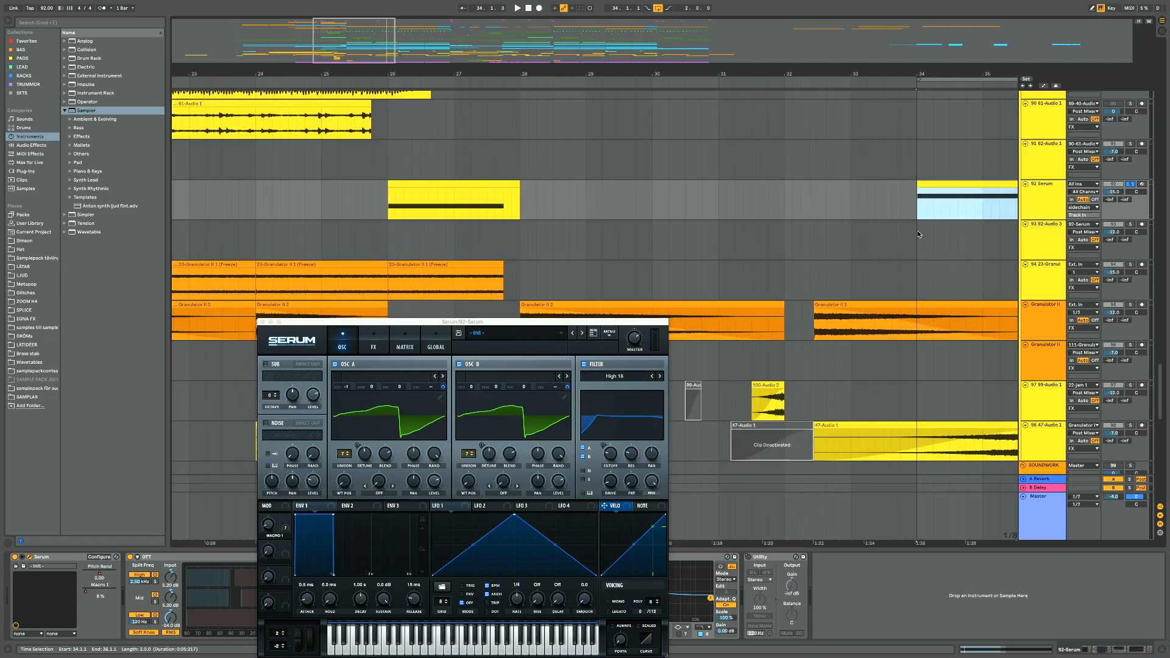
pyautogui.hscroll(3, 919, 234)
pyautogui.press('space')
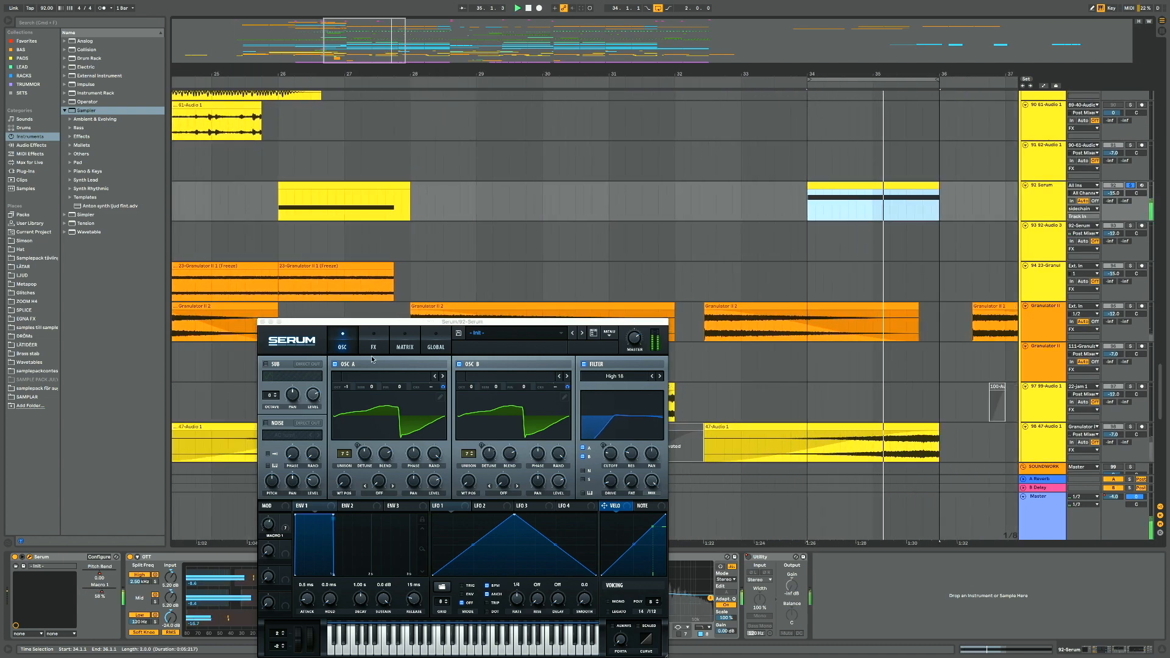
pyautogui.press('space')
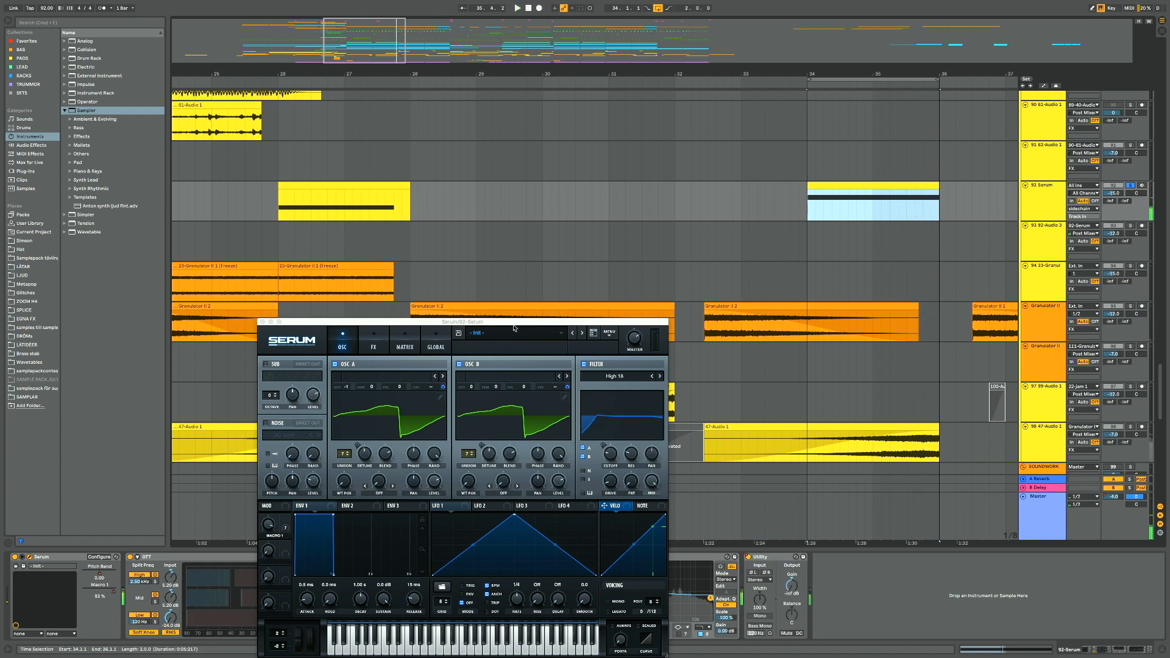
pyautogui.click(809, 228)
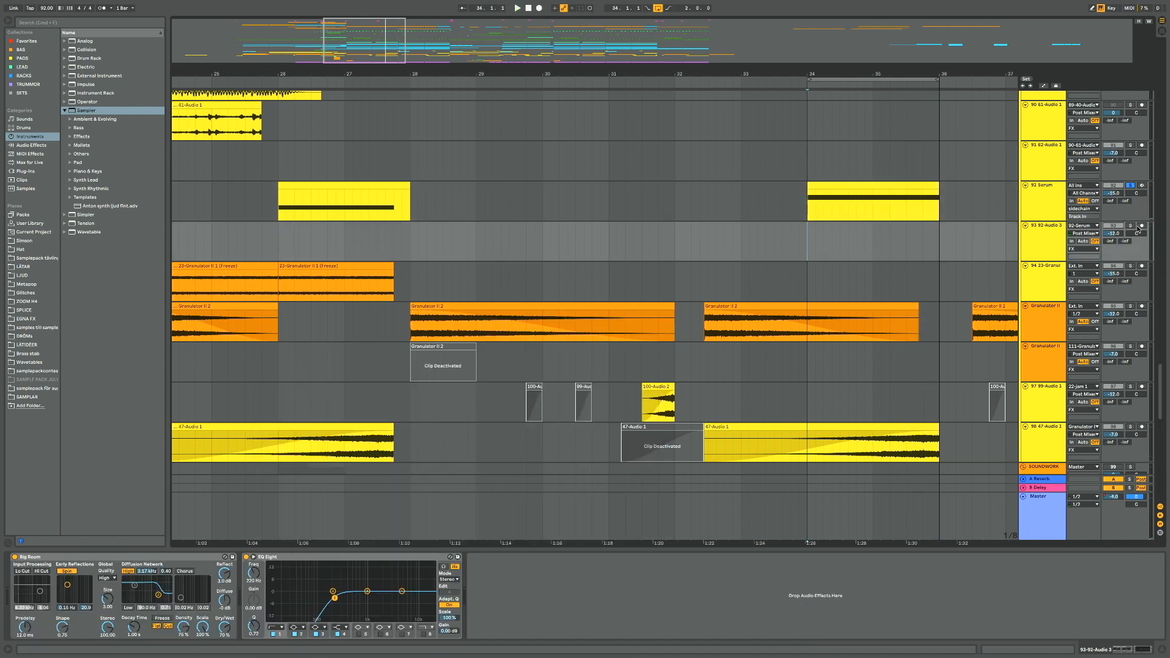
# Arm track 93, record the Serum track's output from bar 34 and undo the recorded take
pyautogui.click(1142, 227)
pyautogui.click(540, 10)
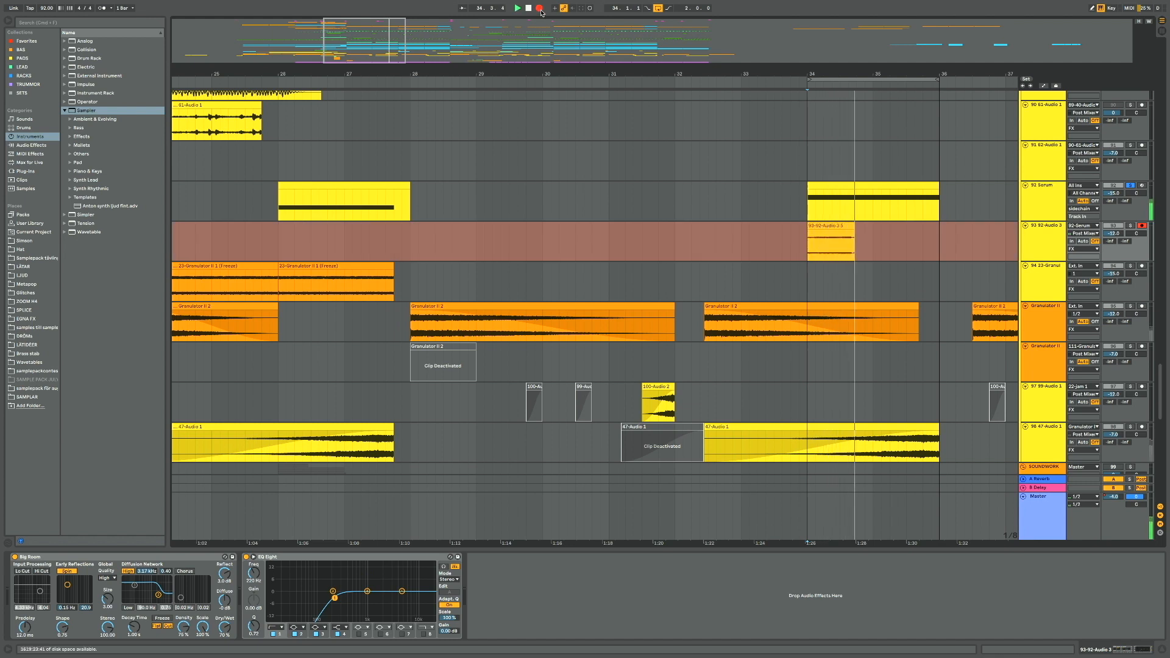
pyautogui.press('space')
pyautogui.press('super+z')
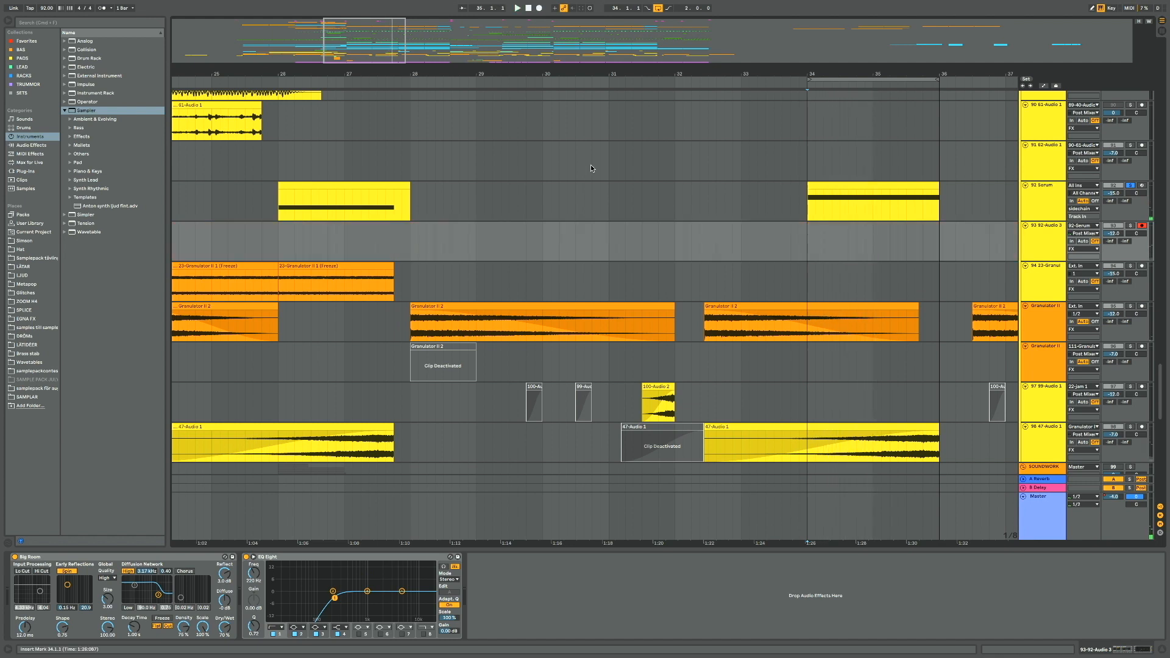
# Play track 93's 92-Audio 3 clip from 12.1.1 and hear it together with the other tracks
pyautogui.hscroll(-15, 618, 229)
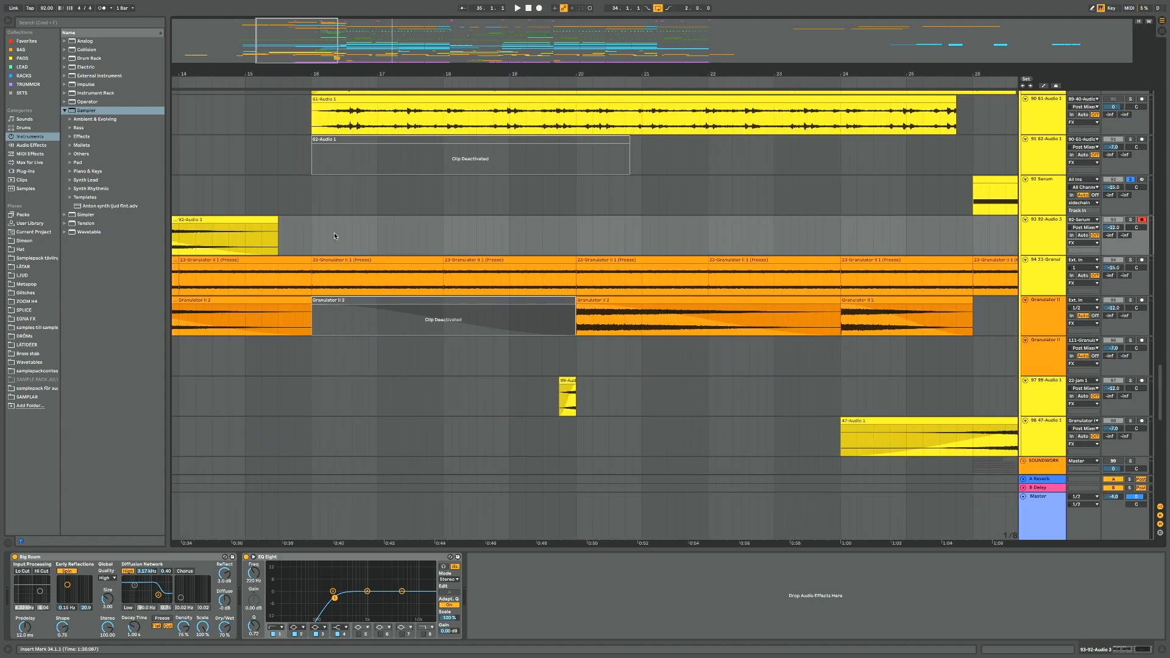
pyautogui.hscroll(-2, 277, 239)
pyautogui.click(321, 237)
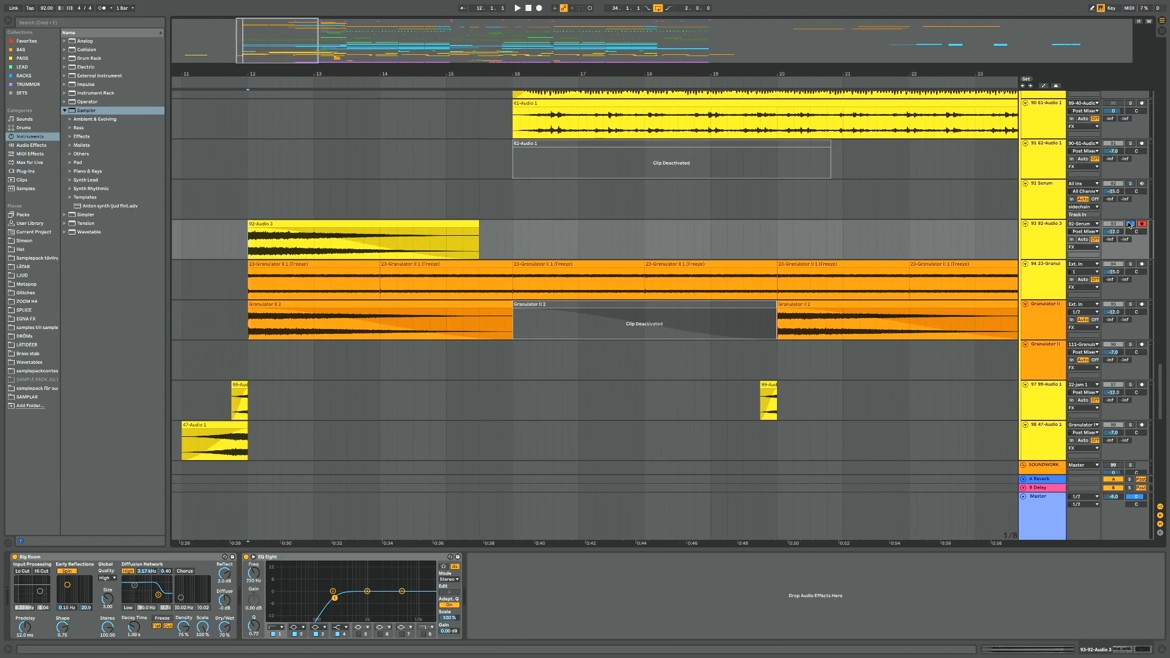
pyautogui.press('space')
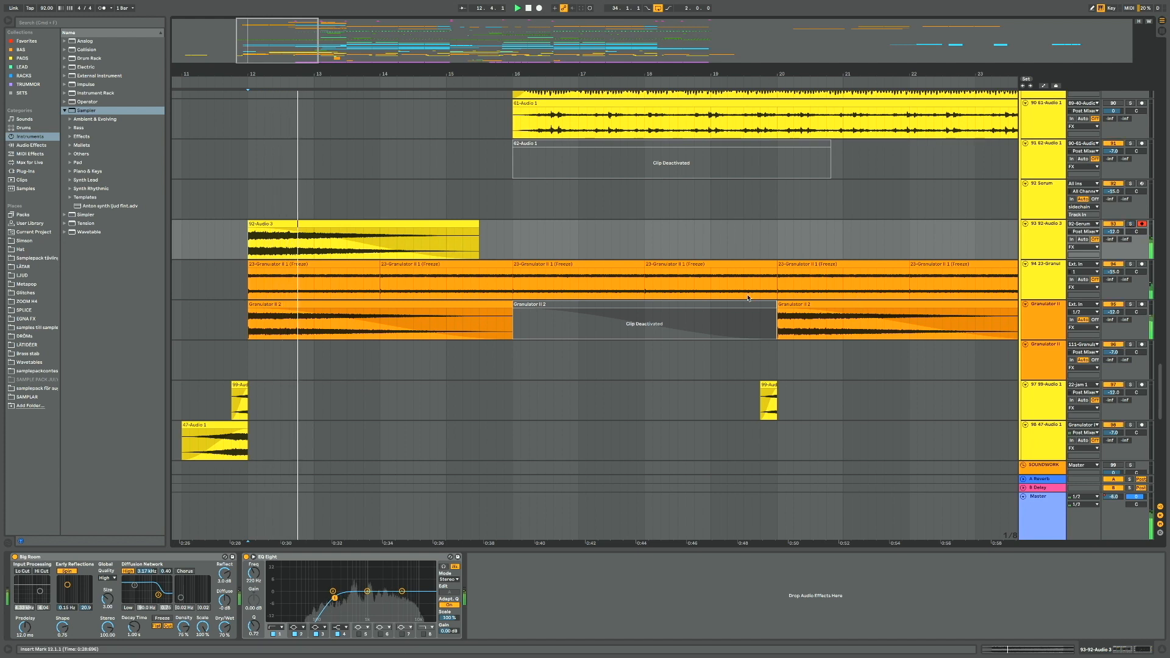
pyautogui.scroll(-3, 743, 280)
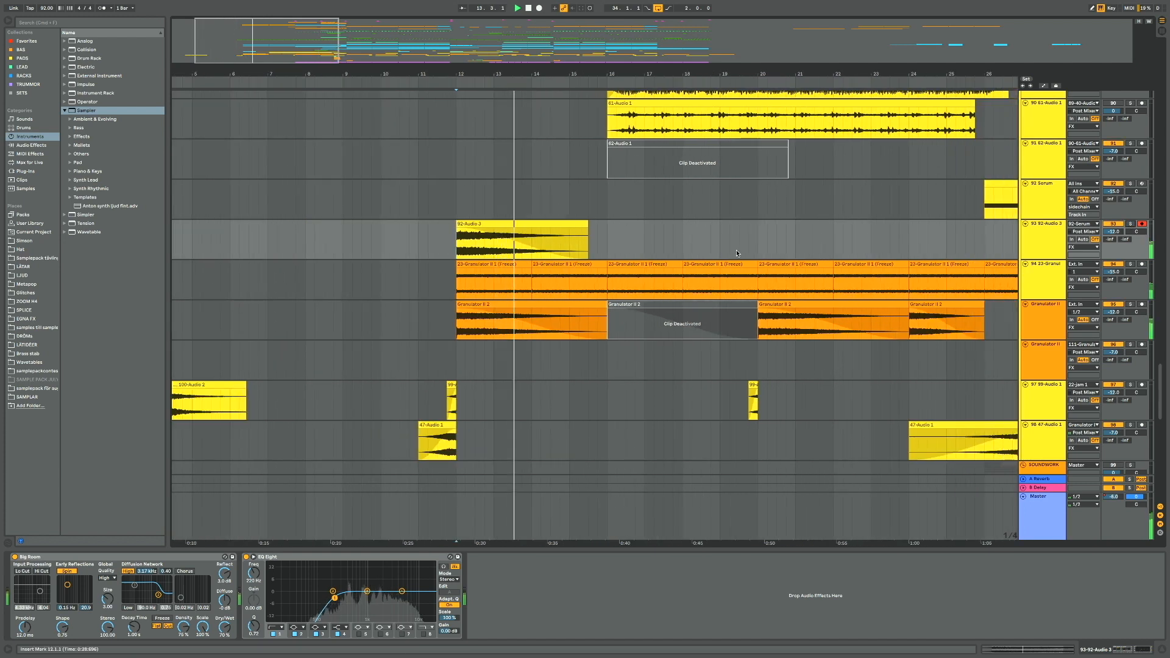
pyautogui.press('space')
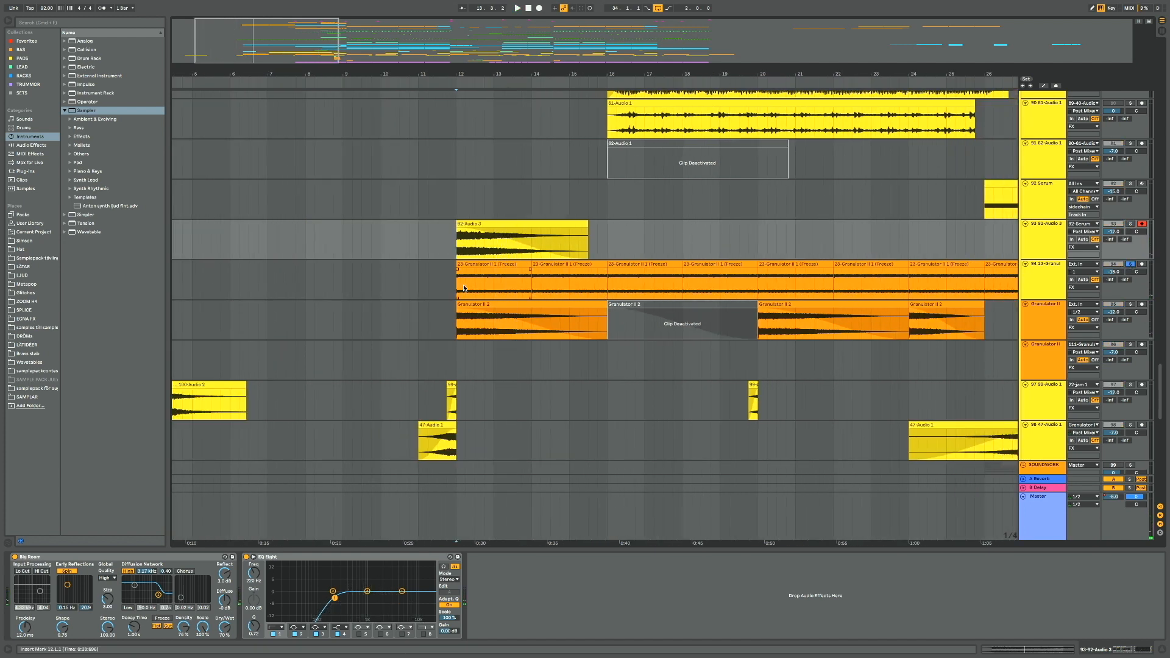
# Play track 94's frozen Granulator clips soloed from 12.1.1 with the track's effect chain shown
pyautogui.click(464, 289)
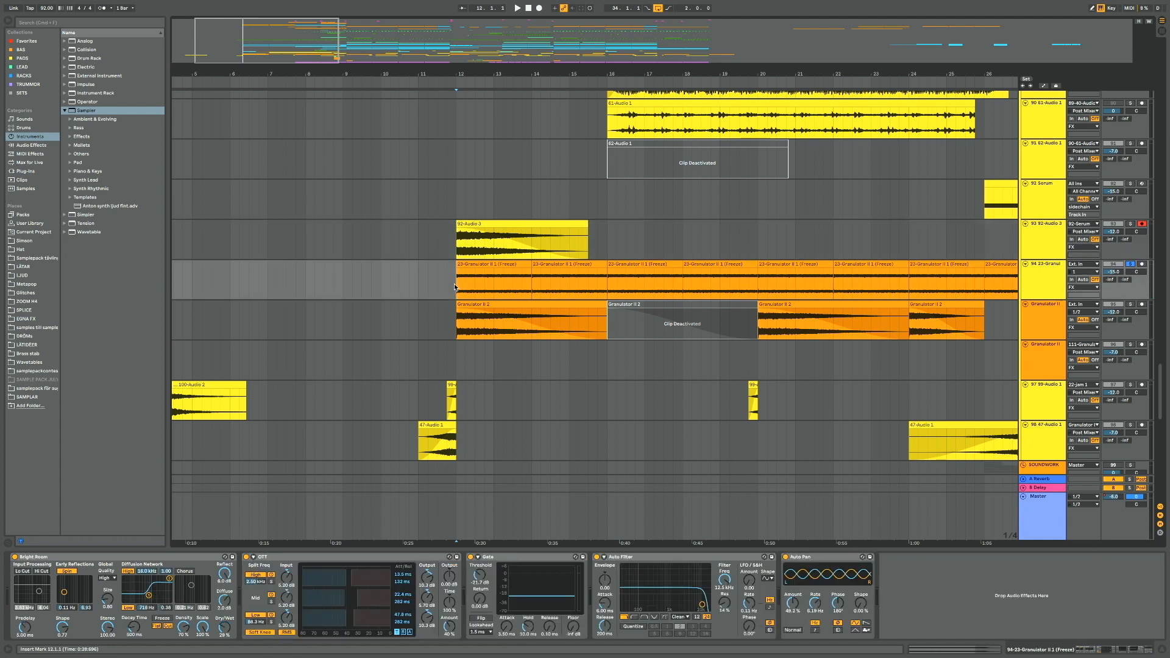
pyautogui.press('space')
pyautogui.click(1047, 283)
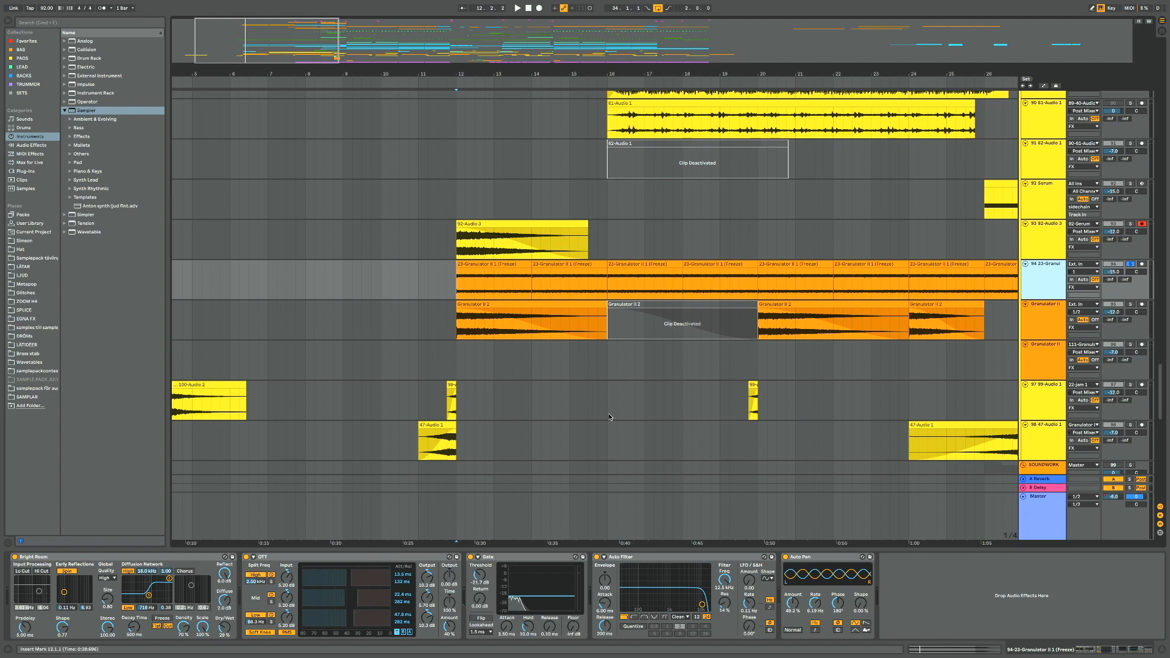
pyautogui.scroll(3, 633, 365)
pyautogui.click(596, 376)
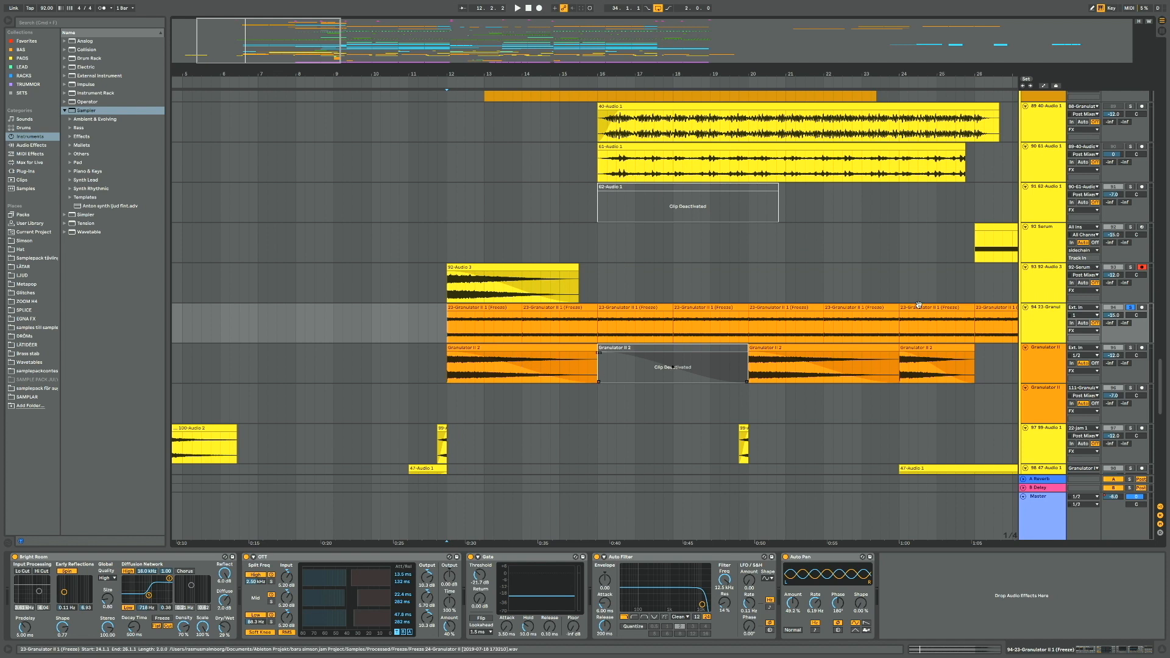
pyautogui.press('space')
# Compare the soloed track 94 with its Gate effect bypassed and re-enabled during playback
pyautogui.click(1053, 318)
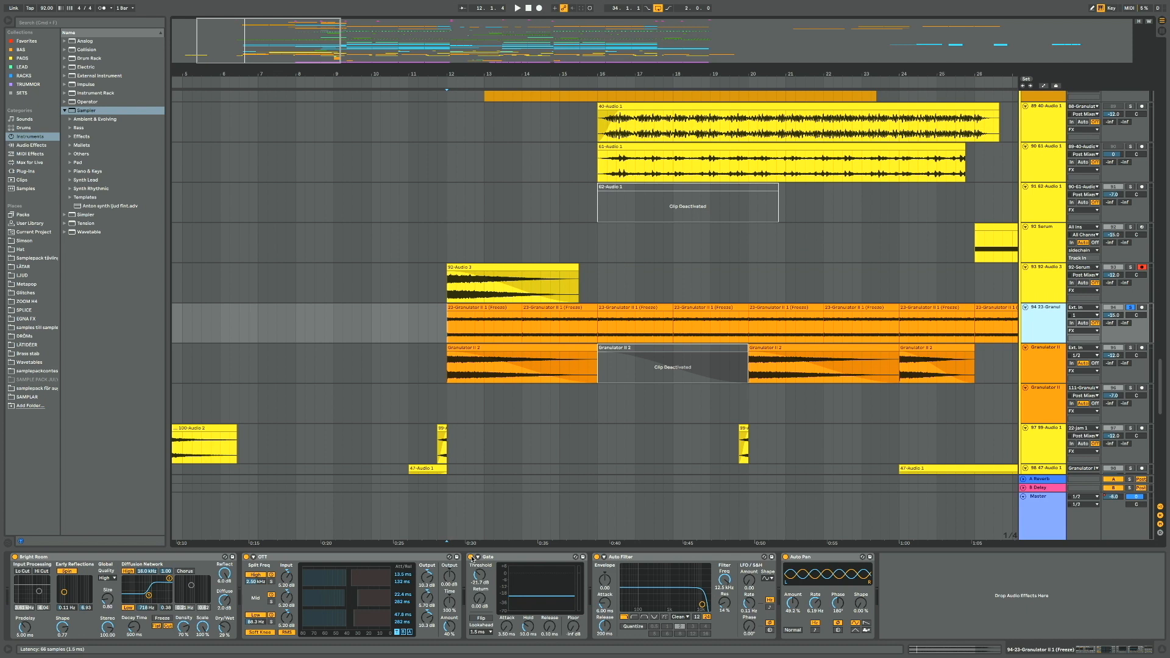
pyautogui.click(471, 557)
pyautogui.press('space')
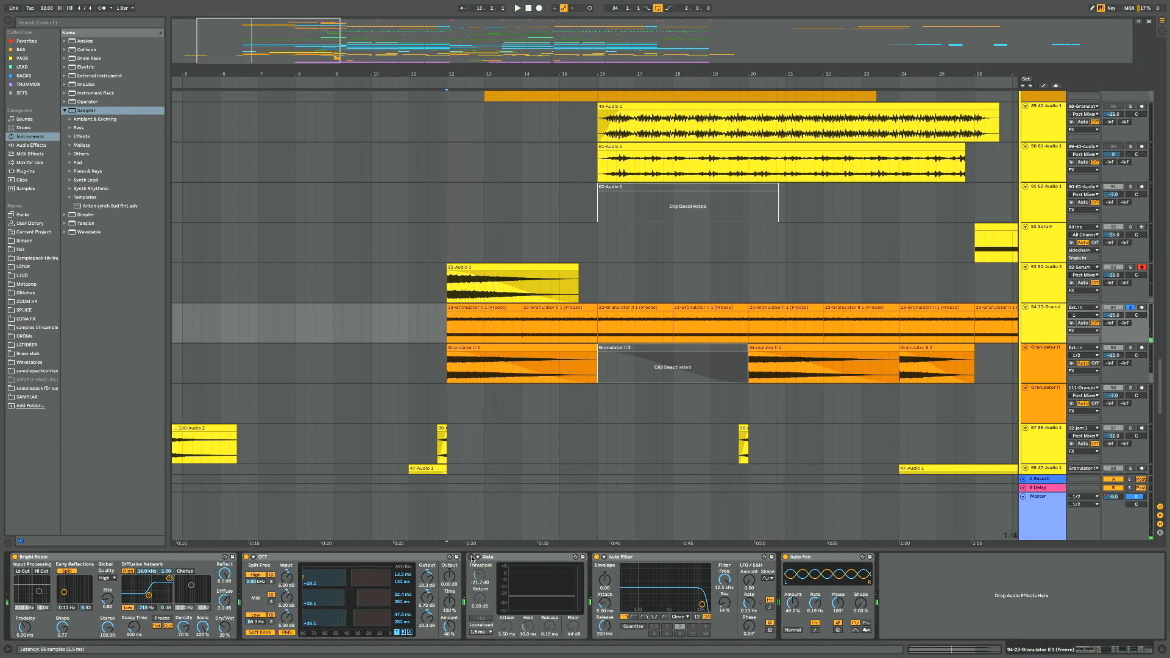
pyautogui.click(471, 557)
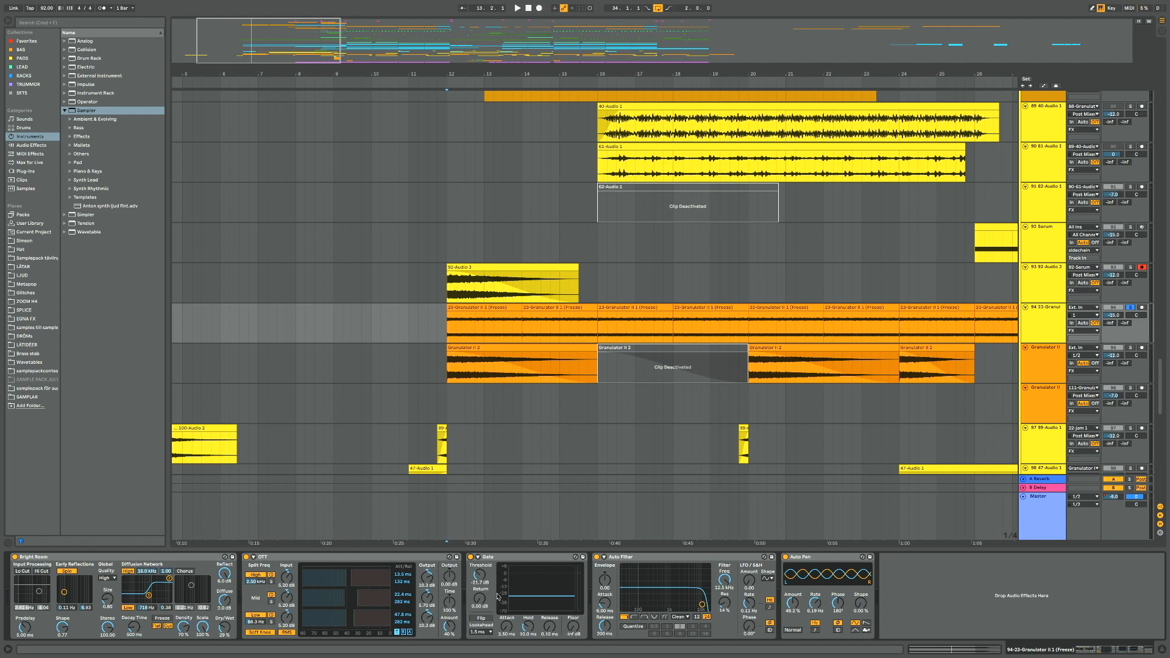
pyautogui.press('space')
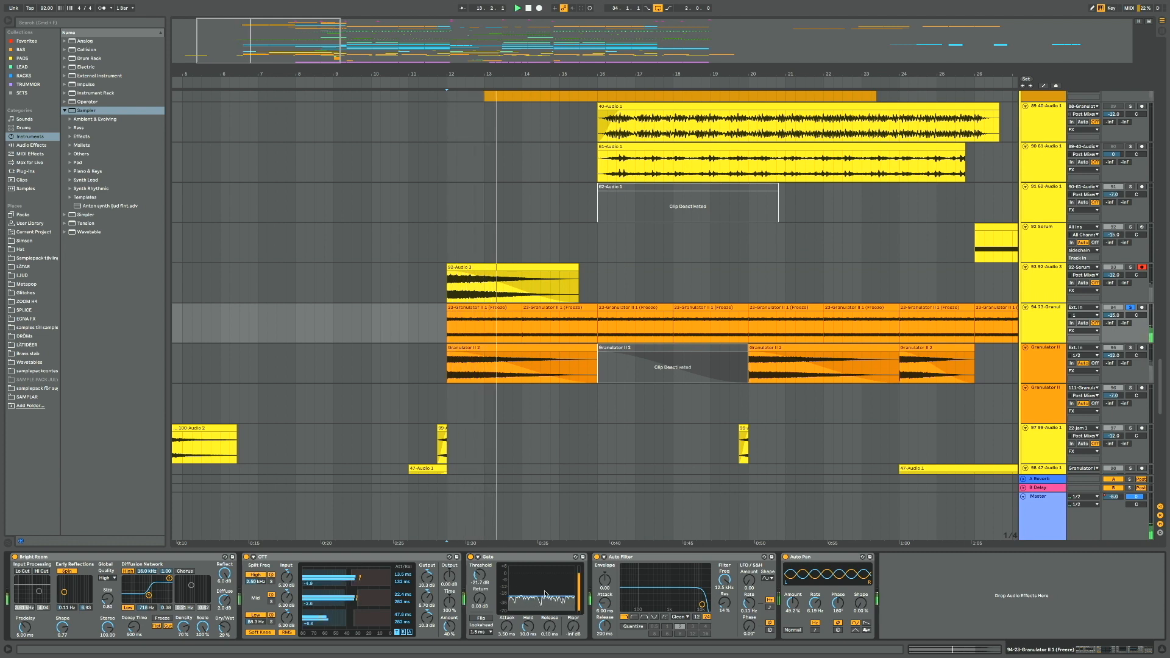
pyautogui.press('space')
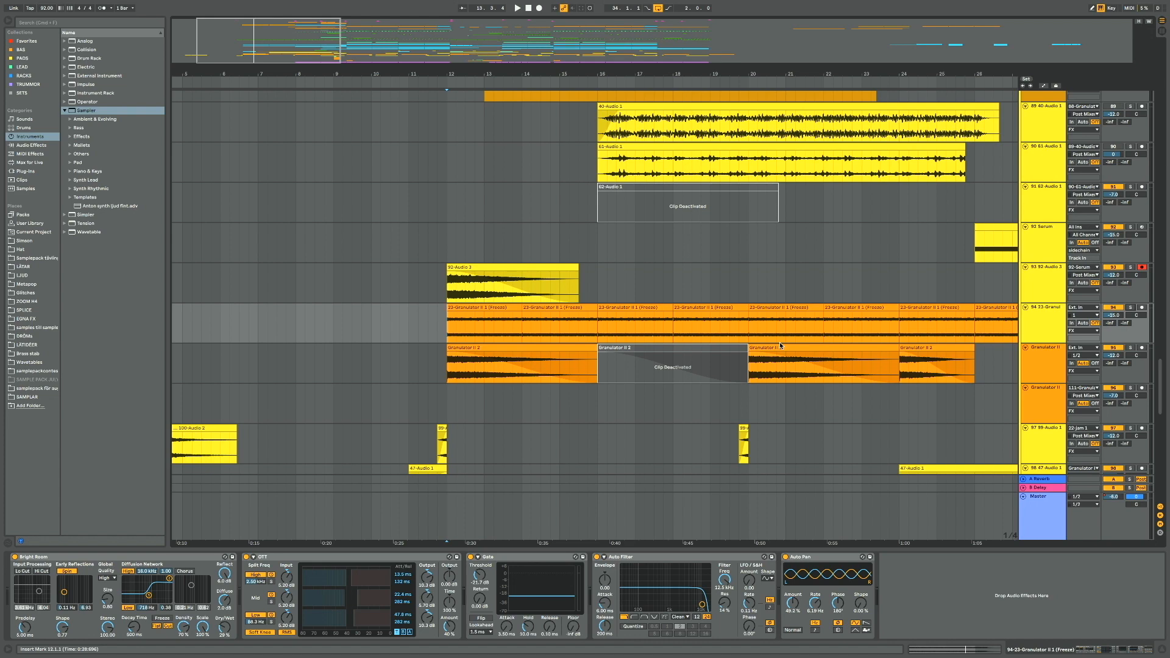
# Play the mix with track 94 unsoloed, and fold tracks 88, 89 and 90 in the FX group
pyautogui.press('space')
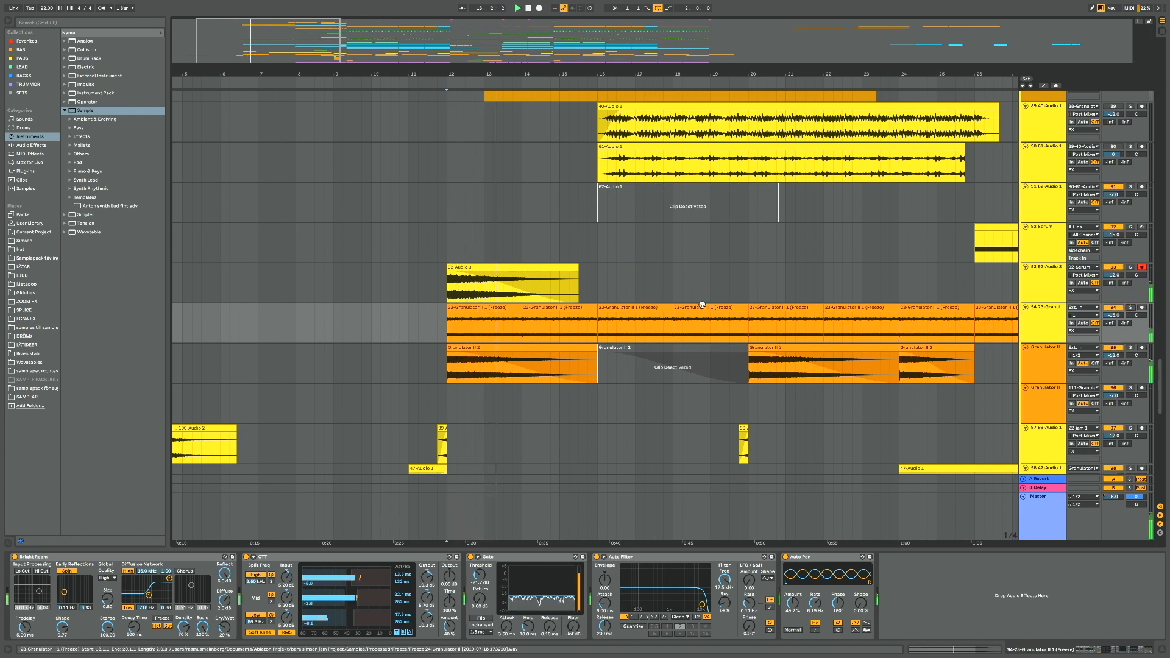
pyautogui.scroll(1, 630, 298)
pyautogui.scroll(5, 630, 298)
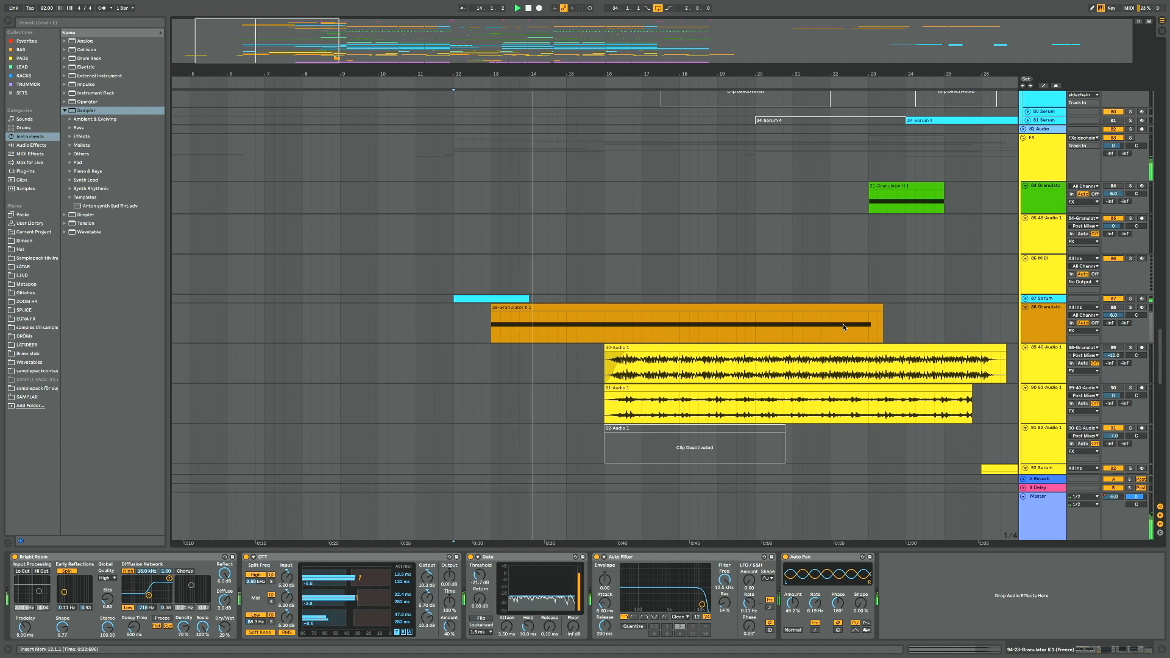
pyautogui.click(1025, 307)
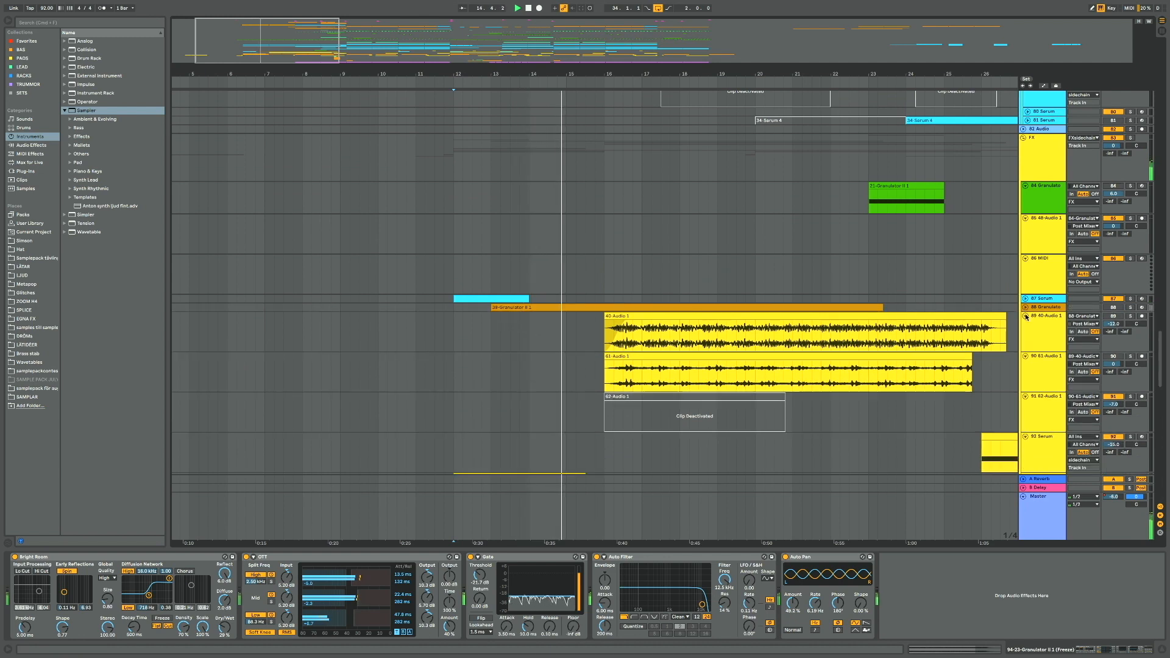
pyautogui.click(1026, 316)
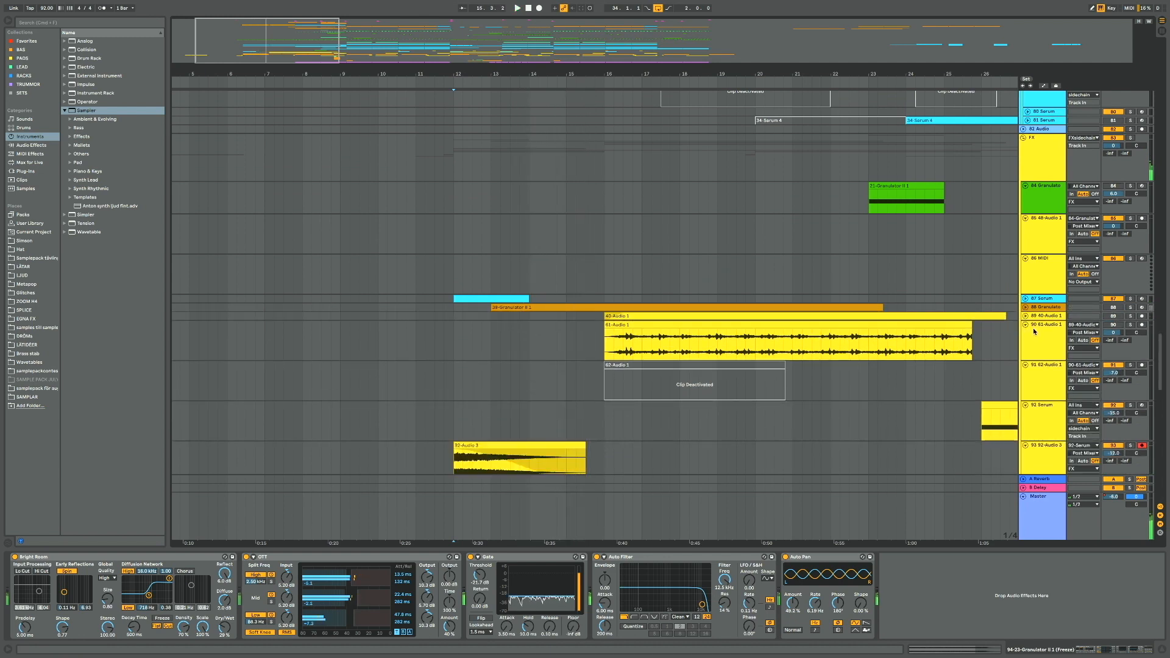
pyautogui.click(1025, 325)
pyautogui.click(1026, 325)
pyautogui.click(1026, 325)
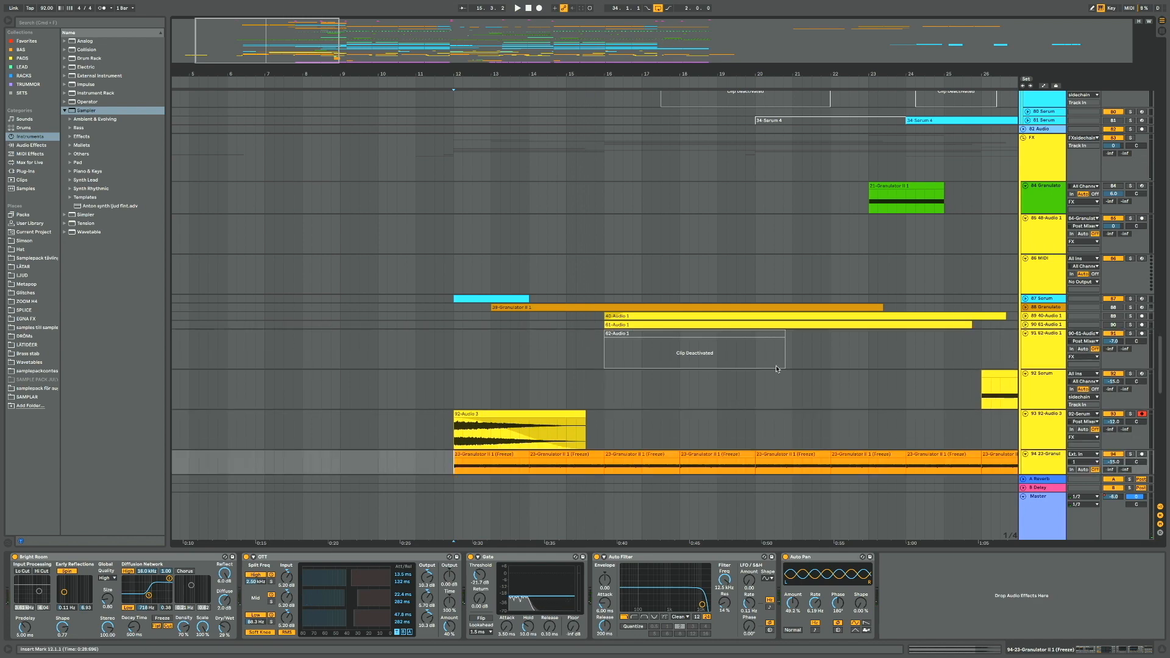
# Solo track 98, play its 47-Audio 1 clip from 34.3.1 and clear the solo
pyautogui.scroll(-4, 777, 368)
pyautogui.hscroll(2, 777, 369)
pyautogui.scroll(-5, 777, 369)
pyautogui.scroll(-6, 711, 320)
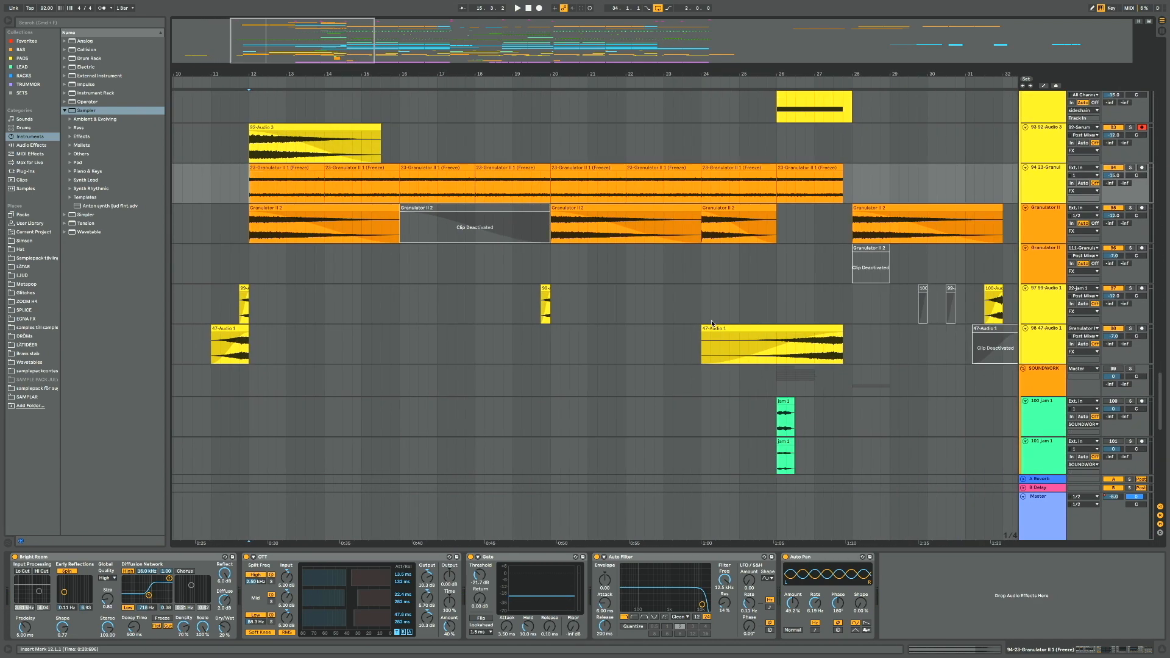
pyautogui.scroll(-1, 711, 321)
pyautogui.hscroll(2, 711, 322)
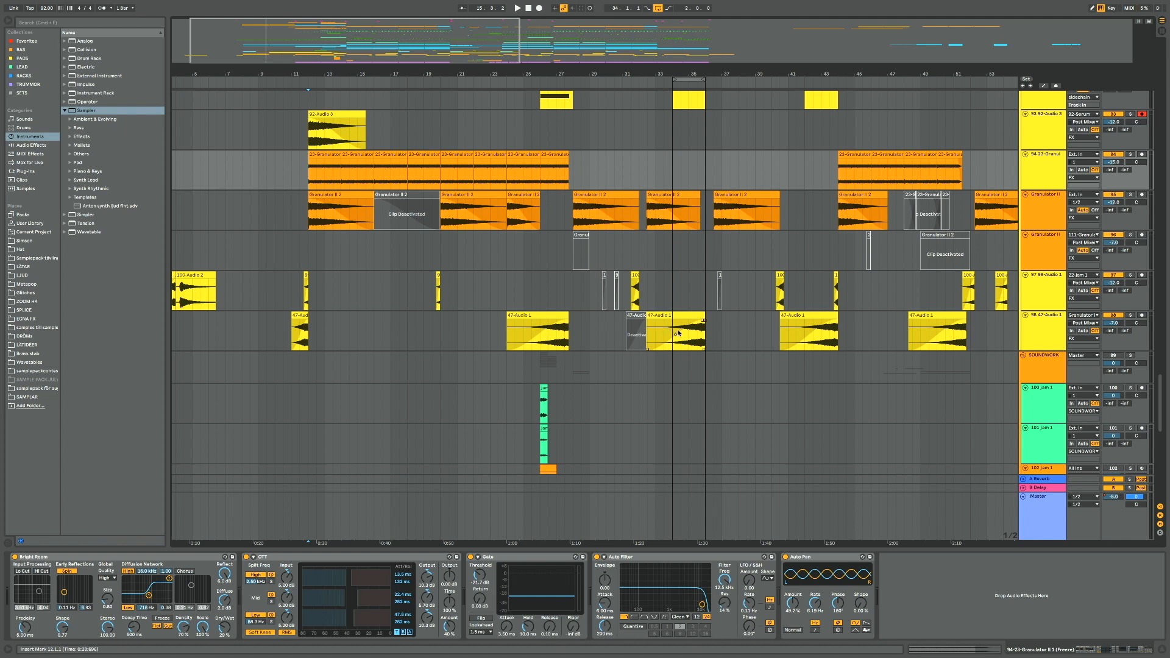
pyautogui.click(679, 333)
pyautogui.click(1130, 316)
pyautogui.press('space')
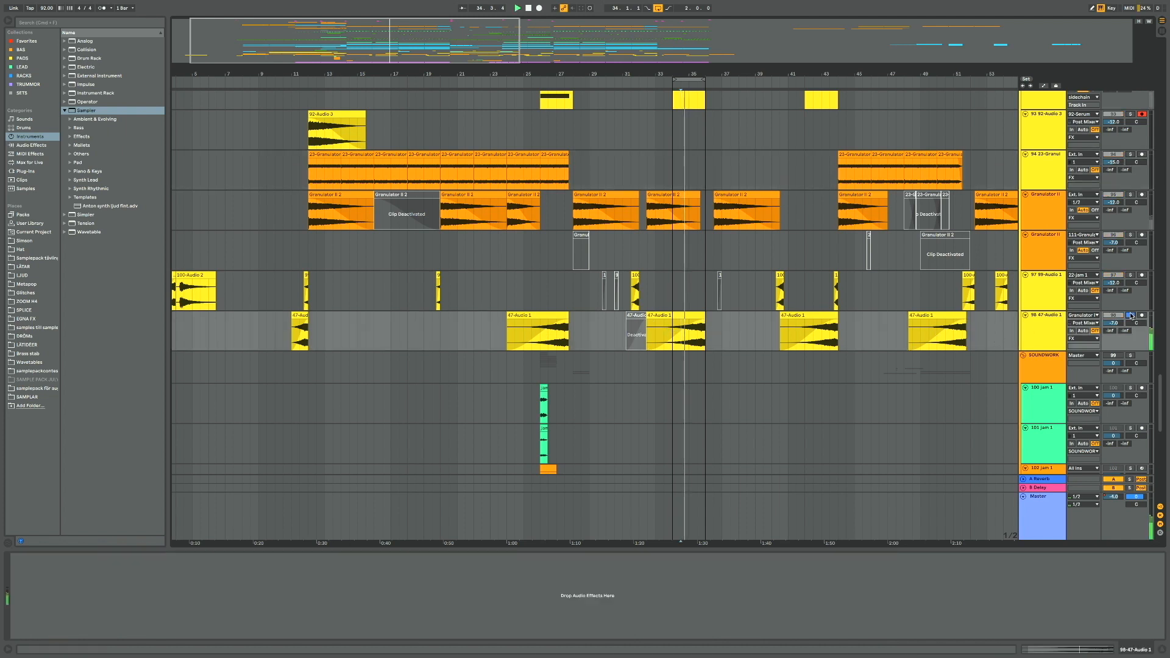
pyautogui.press('space')
pyautogui.click(1131, 316)
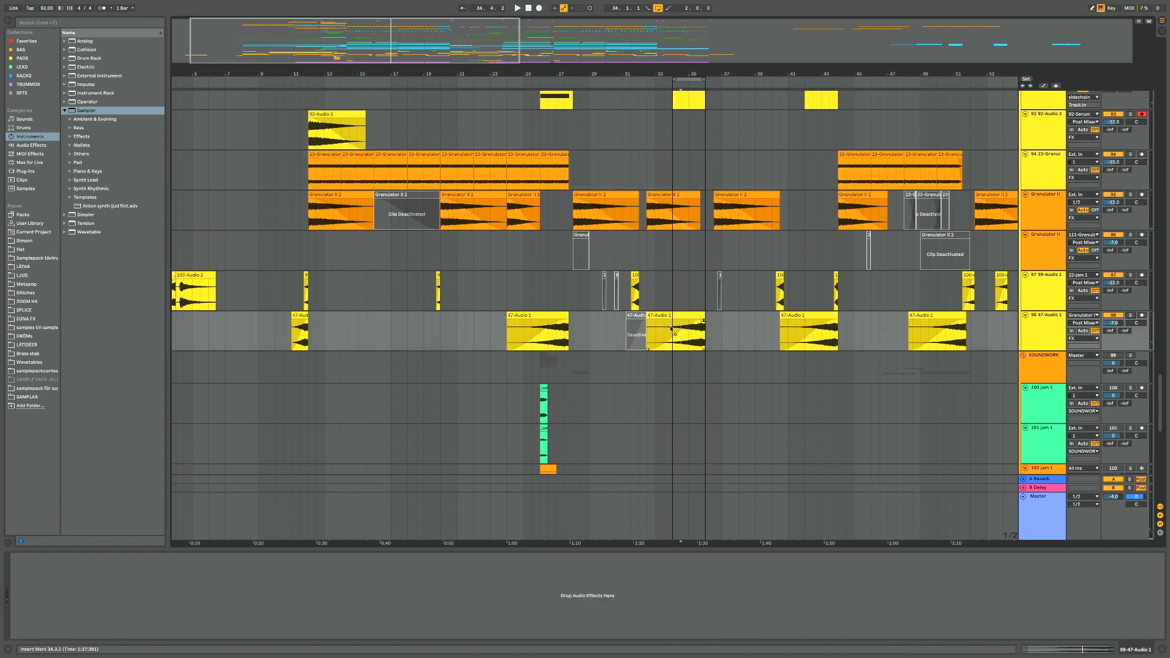
# Loop track 98's clip from 40.3.1 to 44.1.1, and inspect the Granulator II clip at 49.1.1 in the SOUNDWORK group
pyautogui.click(670, 329)
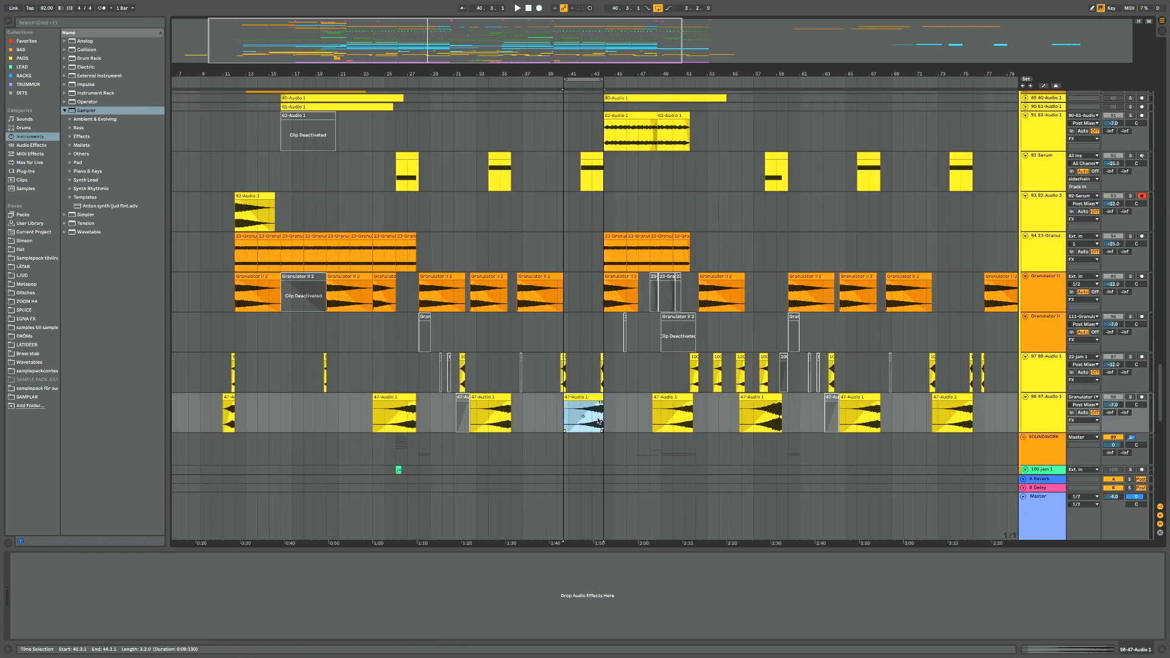
pyautogui.scroll(-10, 579, 405)
pyautogui.hscroll(5, 580, 404)
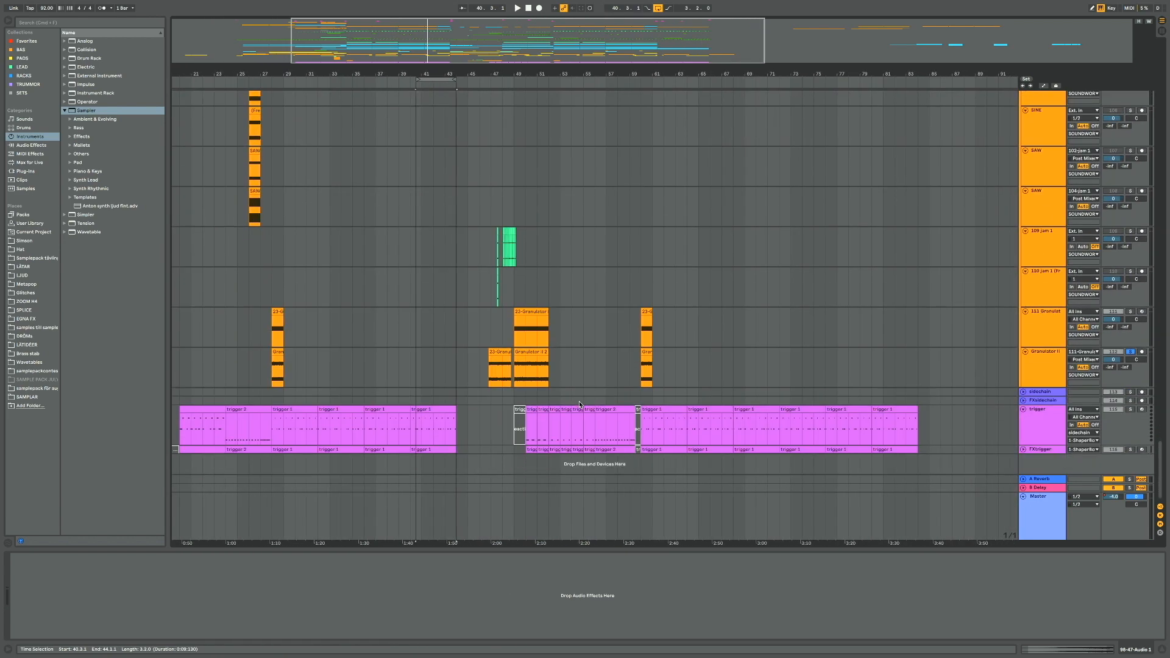
pyautogui.click(537, 354)
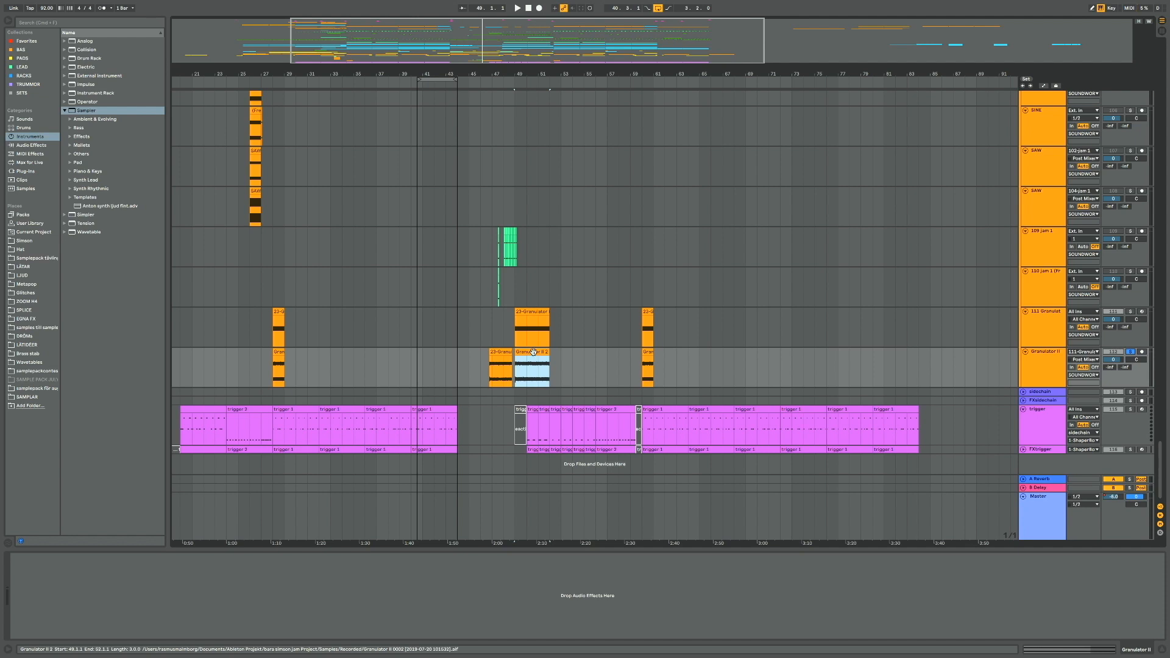
pyautogui.scroll(12, 427, 329)
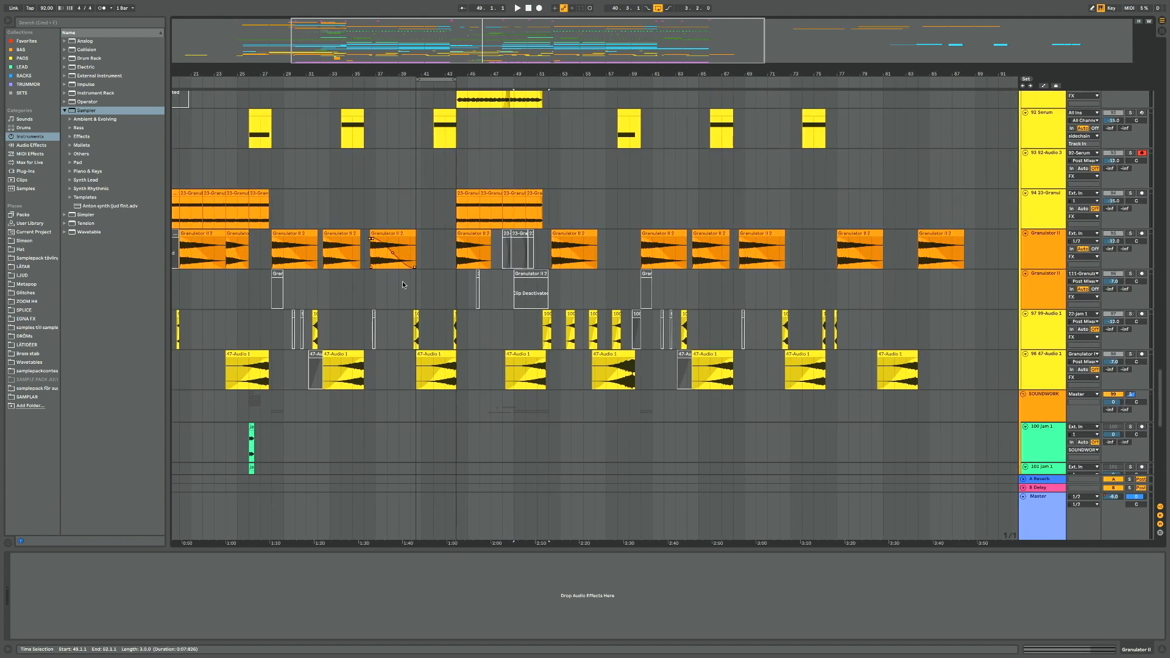
# Play track 98's 47-Audio 1 clip from 40.3.1 soloed, and clear the solo to hear it in the mix
pyautogui.click(439, 353)
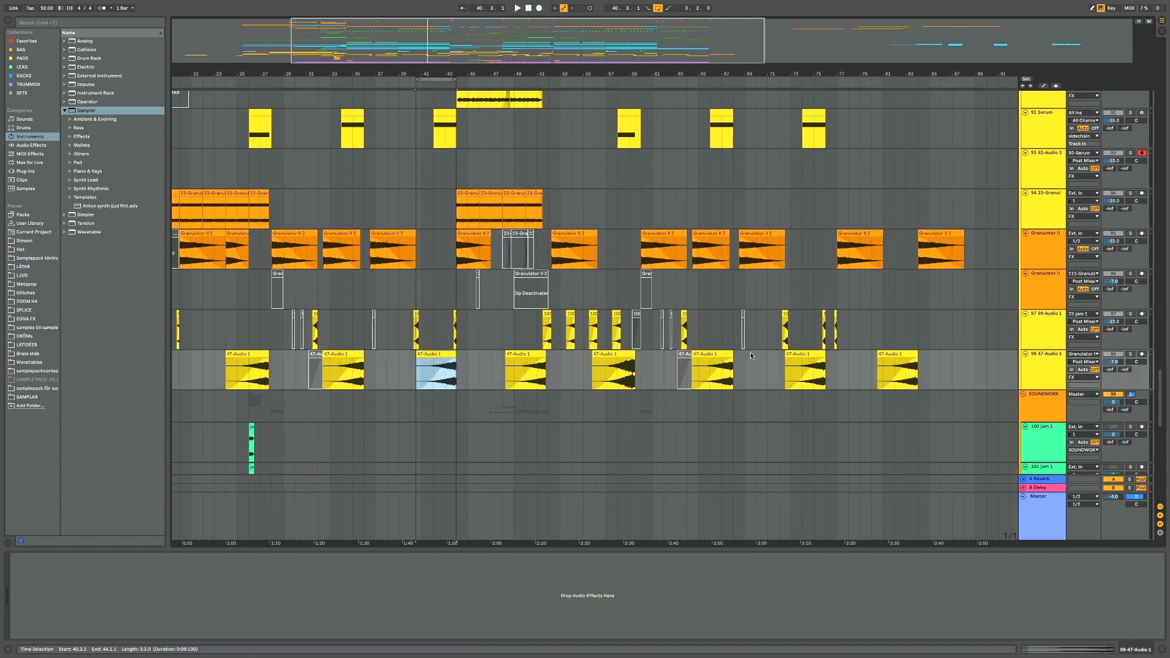
pyautogui.click(1131, 353)
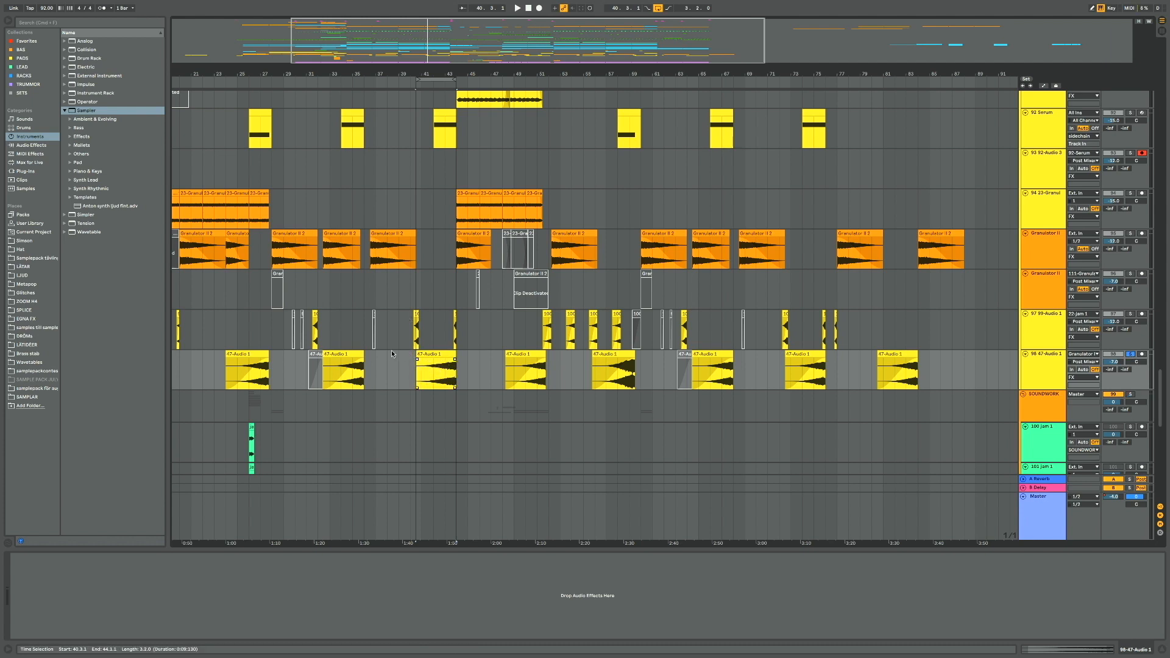
pyautogui.click(427, 352)
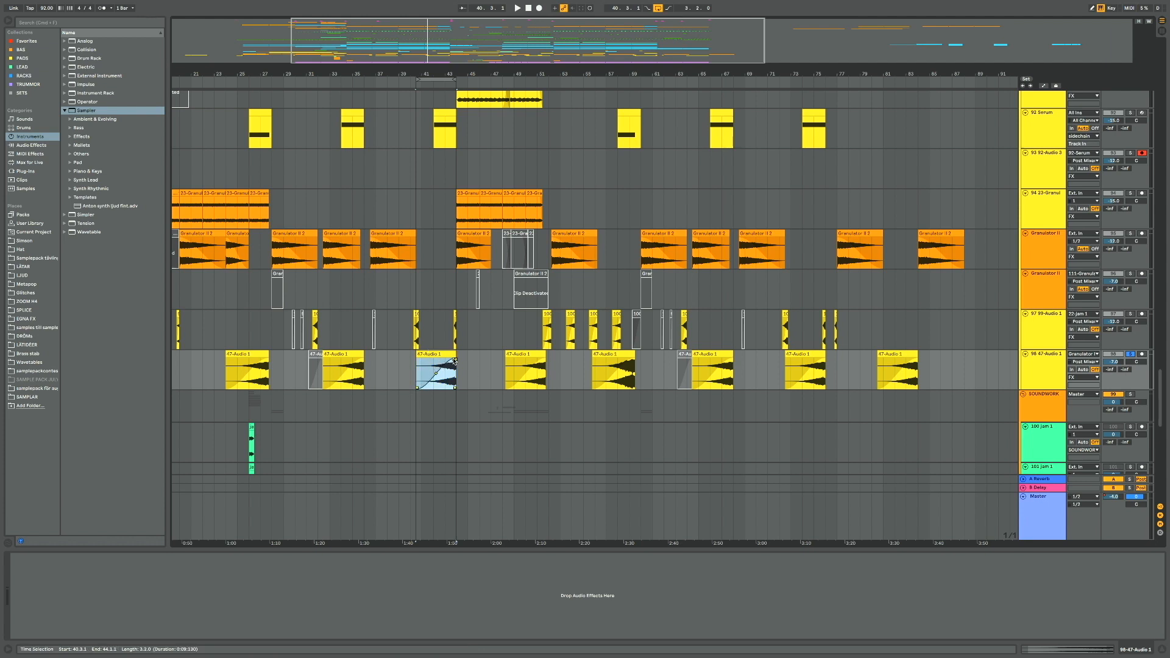
pyautogui.press('space')
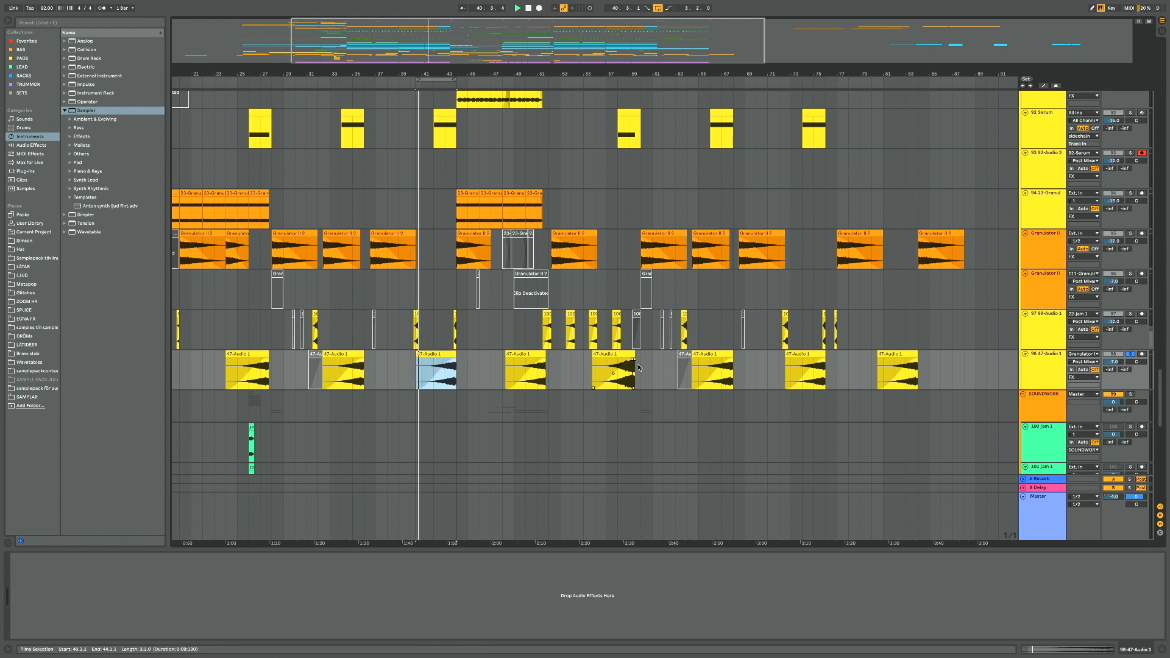
pyautogui.click(1131, 354)
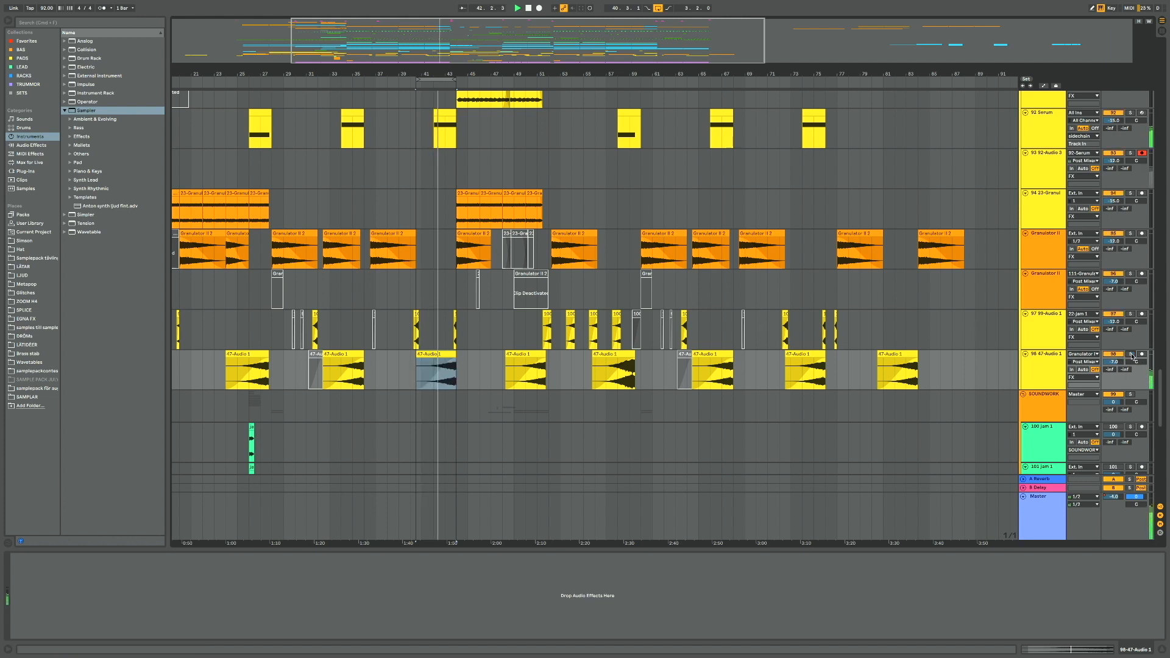
# Loop a five-bar stretch from about bar 62 on track 94, and place the insert marker at 44.1.1
pyautogui.scroll(3, 541, 340)
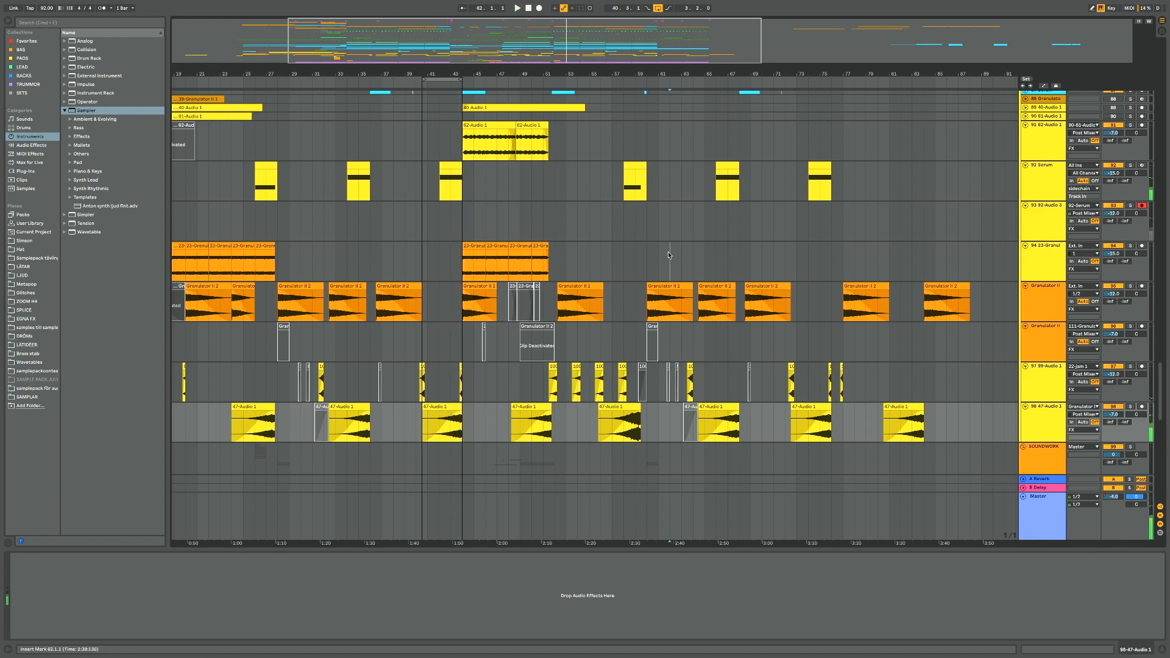
pyautogui.moveTo(668, 253); pyautogui.dragTo(729, 255)
pyautogui.click(467, 237)
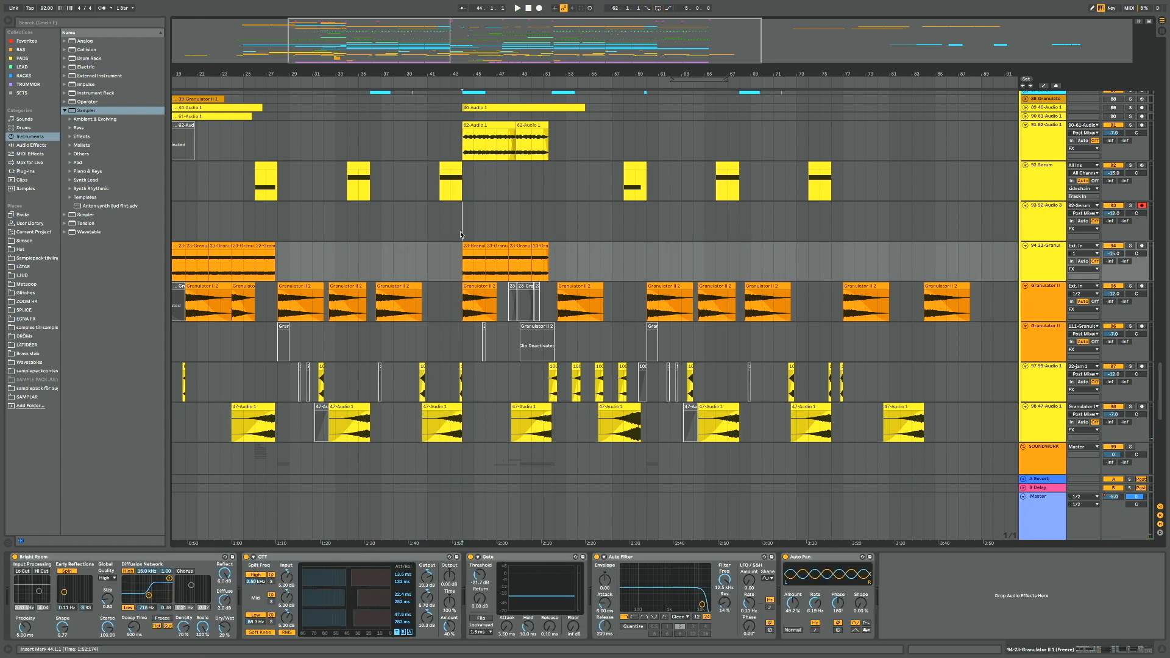
# Play track 85 soloed from 51.1.1 to hear its 48-Audio 1 clip at 51.2.1, and select that clip
pyautogui.scroll(15, 510, 234)
pyautogui.hscroll(2, 510, 234)
pyautogui.scroll(3, 512, 237)
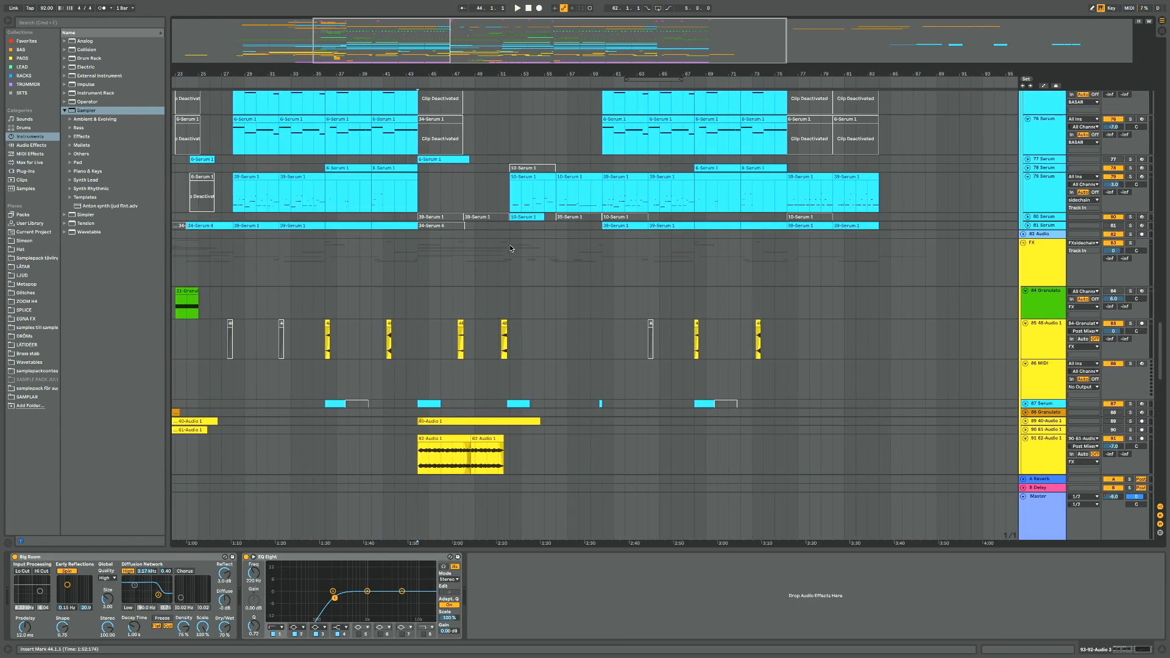
pyautogui.scroll(1, 507, 317)
pyautogui.scroll(-5, 507, 319)
pyautogui.click(505, 326)
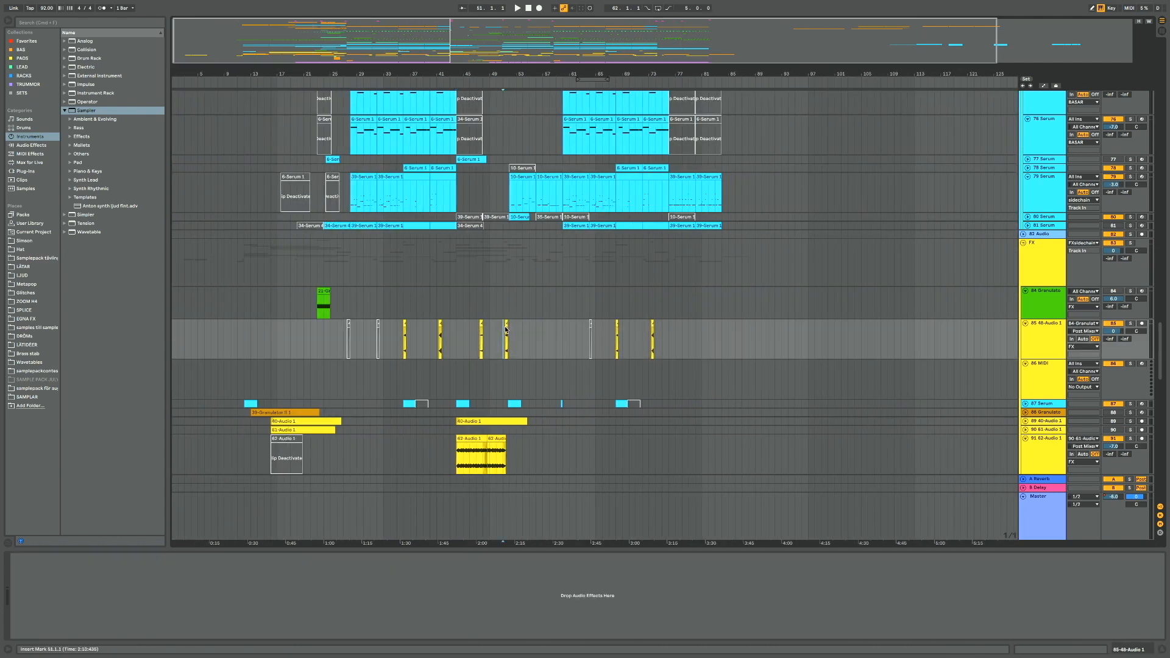
pyautogui.scroll(6, 505, 327)
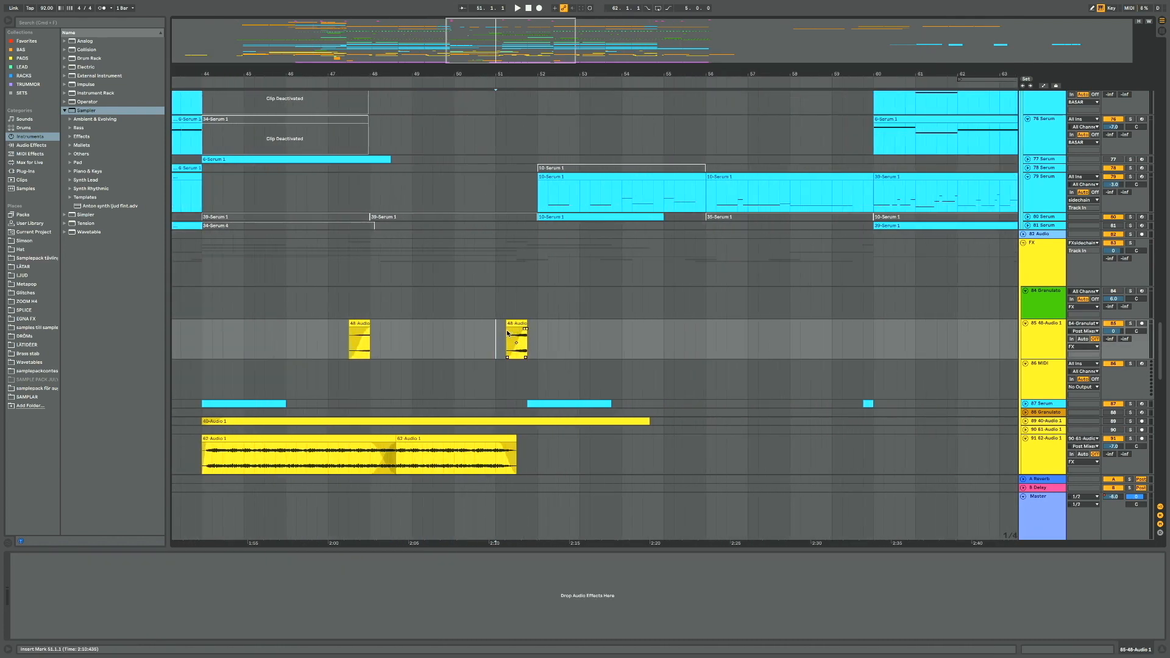
pyautogui.press('space')
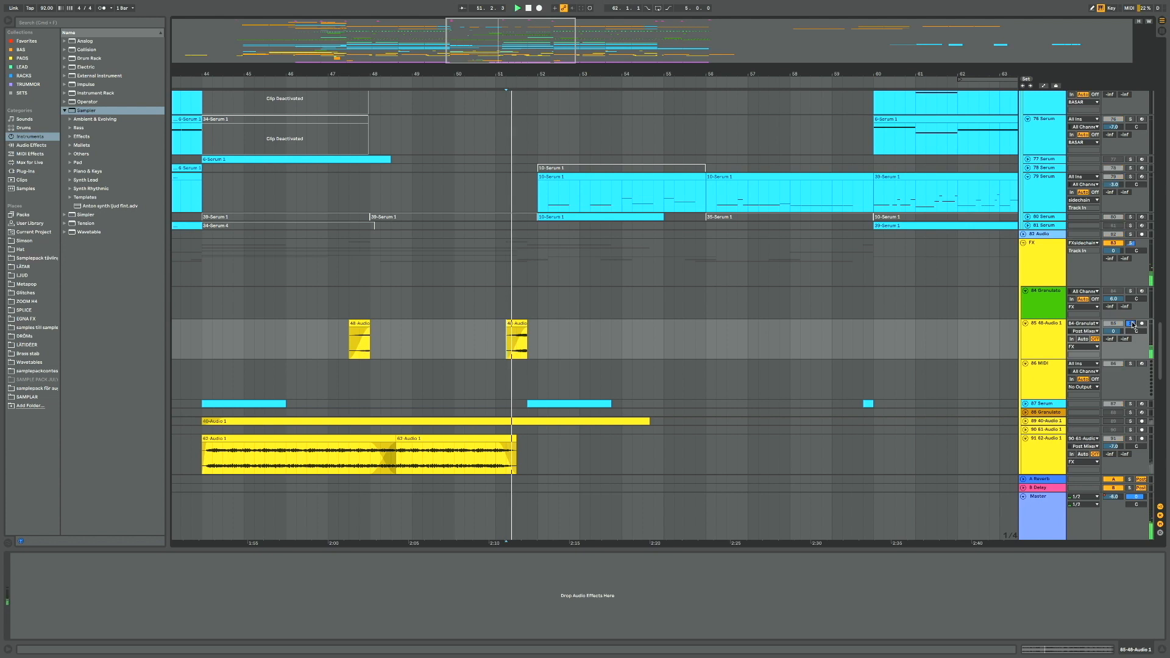
pyautogui.click(1132, 324)
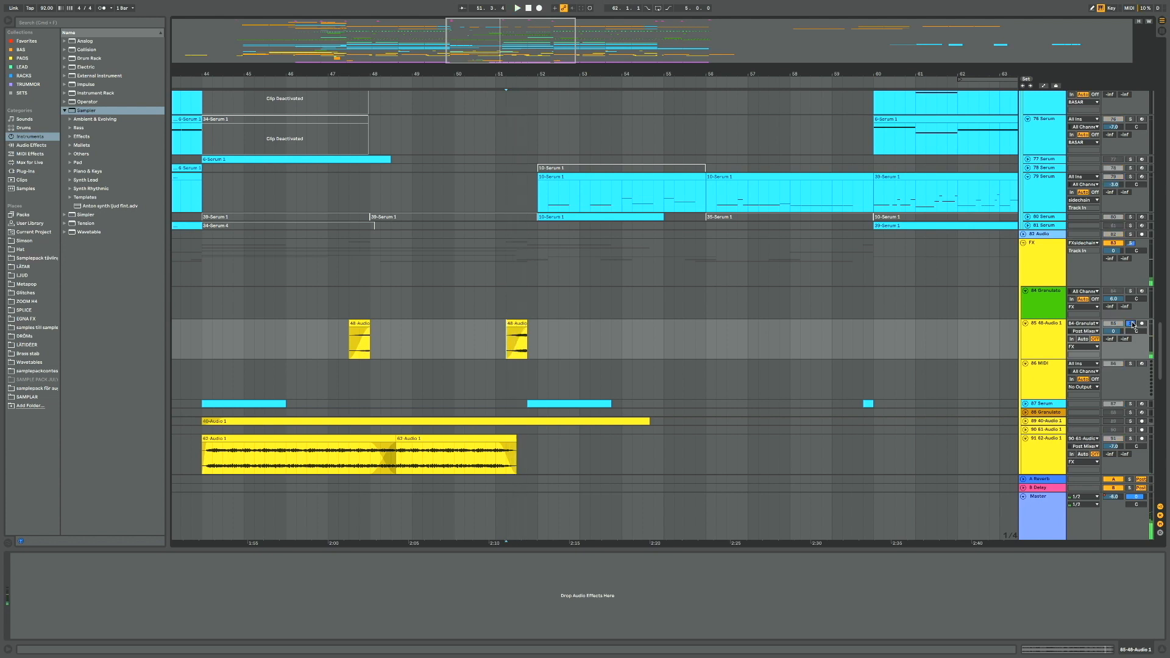
pyautogui.click(512, 337)
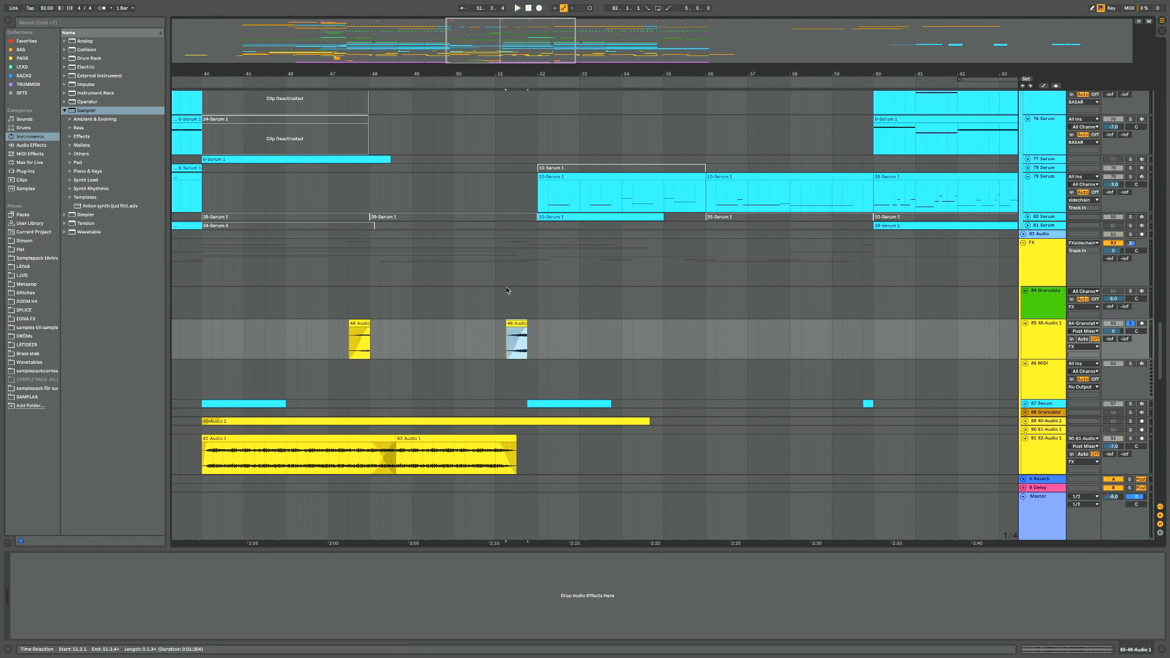
pyautogui.scroll(-1, 506, 287)
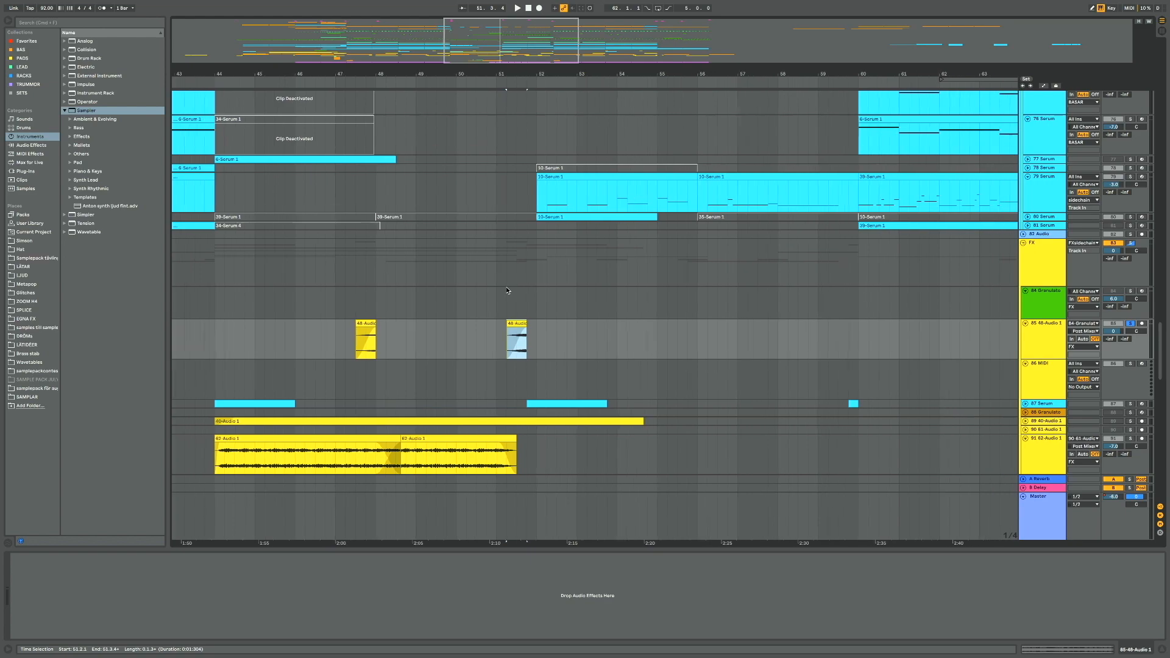
# Inspect the Granulator II chain on track 88, and step down through the FX tracks' device chains to track 100
pyautogui.click(1055, 414)
pyautogui.scroll(-5, 1012, 420)
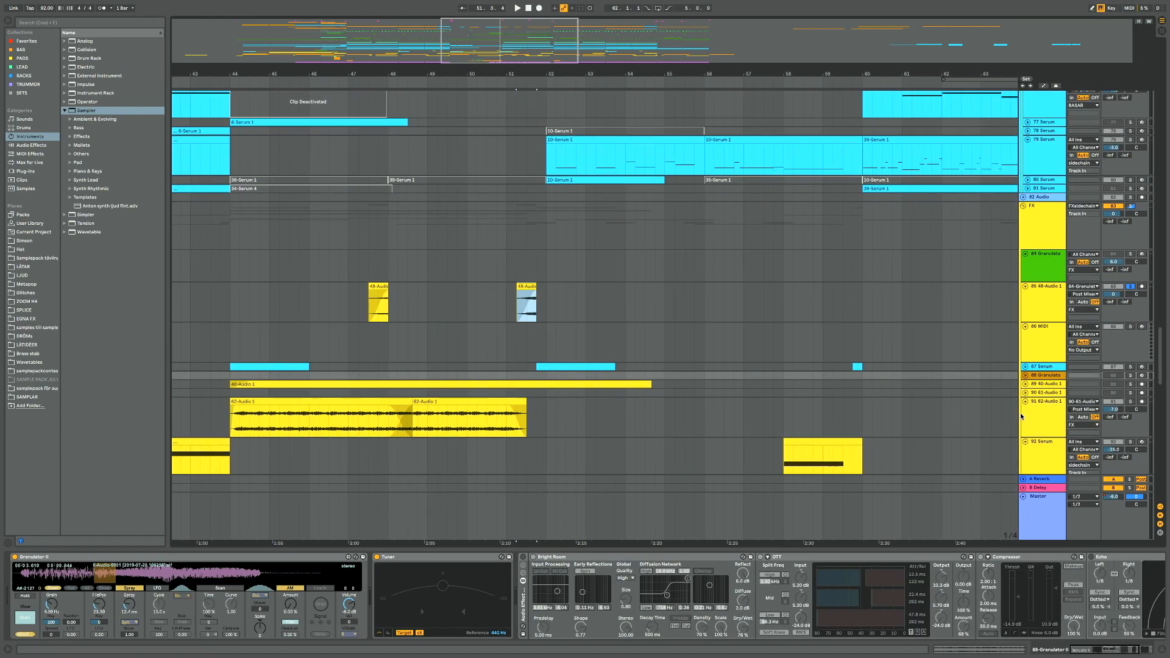
pyautogui.click(1042, 385)
pyautogui.click(1043, 340)
pyautogui.press('Up')
pyautogui.press('Up')
pyautogui.press('Up')
pyautogui.press('Down')
pyautogui.press('Down')
pyautogui.press('Down')
pyautogui.press('Down')
pyautogui.press('Down')
pyautogui.press('Down')
pyautogui.press('Down')
pyautogui.press('Down')
pyautogui.press('Down')
pyautogui.press('Down')
pyautogui.press('Down')
pyautogui.press('Down')
pyautogui.press('Down')
pyautogui.press('Down')
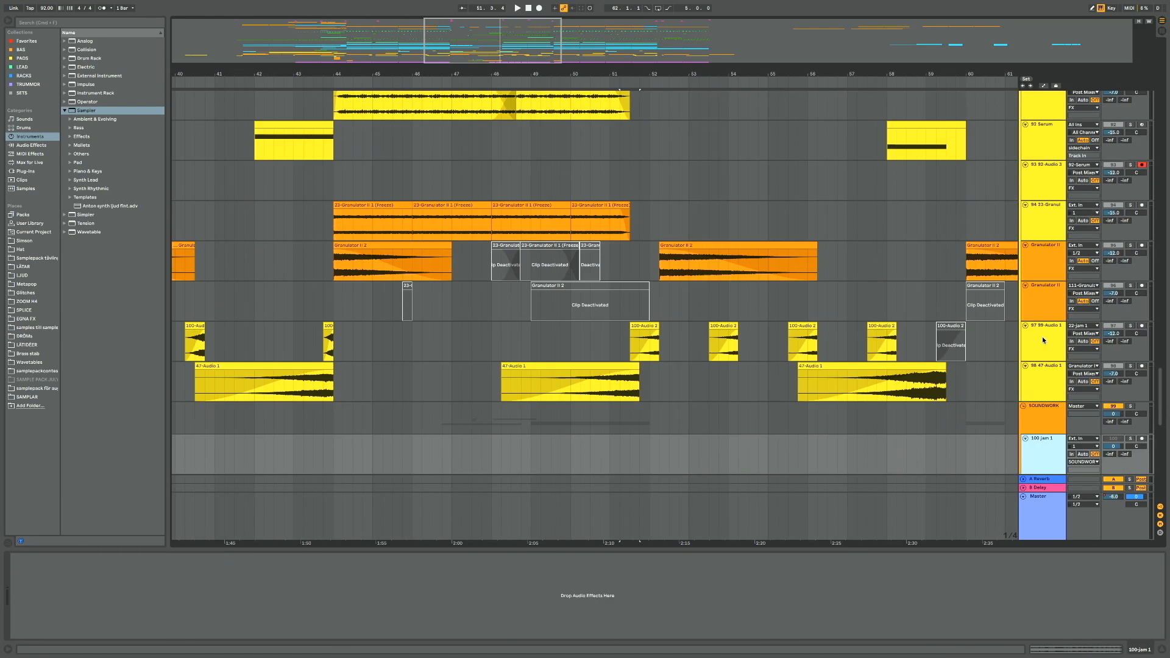
# Step back up through the tracks to track 84 and show its Granulator II and Compressor devices
pyautogui.press('Up')
pyautogui.press('Up')
pyautogui.press('Up')
pyautogui.press('Up')
pyautogui.press('Up')
pyautogui.press('Up')
pyautogui.press('Up')
pyautogui.press('Up')
pyautogui.press('Up')
pyautogui.press('Up')
pyautogui.press('Up')
pyautogui.press('Up')
pyautogui.press('Up')
pyautogui.press('Up')
pyautogui.press('Up')
pyautogui.press('Up')
pyautogui.press('Up')
pyautogui.press('Up')
pyautogui.press('Up')
pyautogui.press('Up')
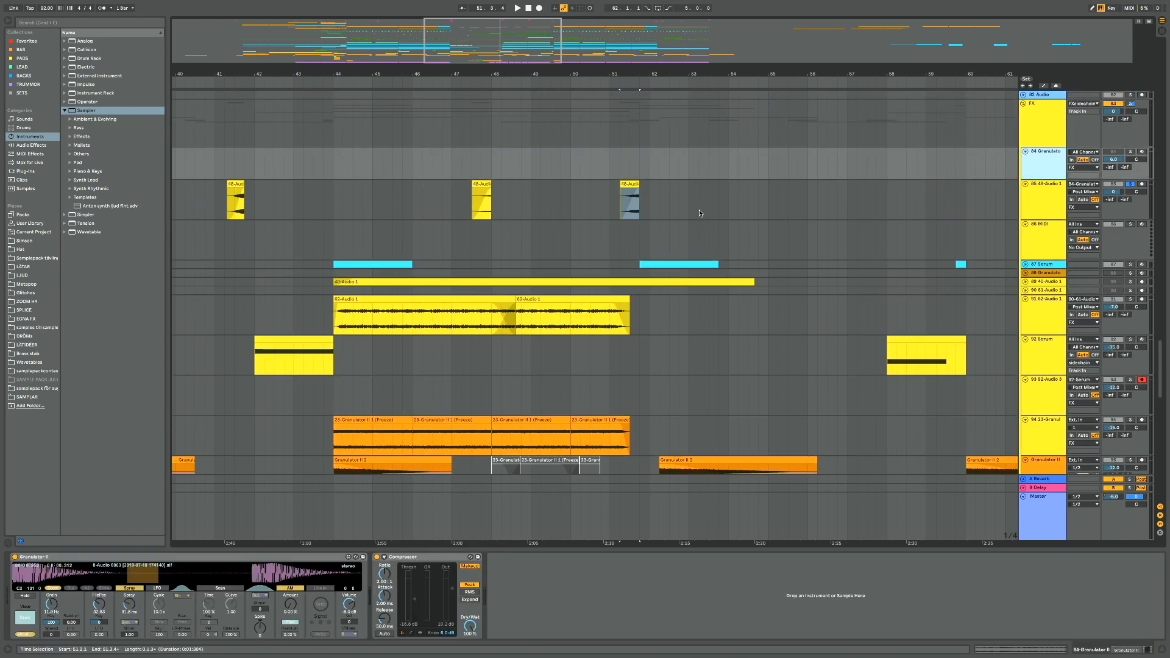
# Loop track 84's Granulator clip from 23.1.1 to 25.1.1 and play it soloed
pyautogui.scroll(-5, 684, 209)
pyautogui.hscroll(-5, 283, 169)
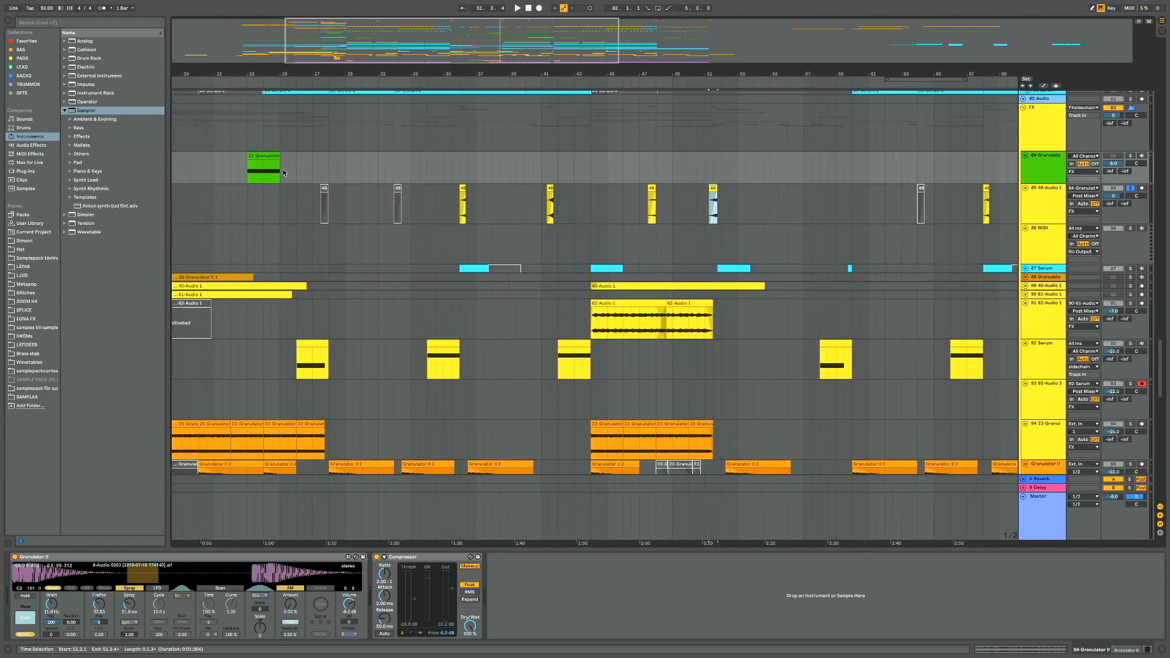
pyautogui.click(320, 157)
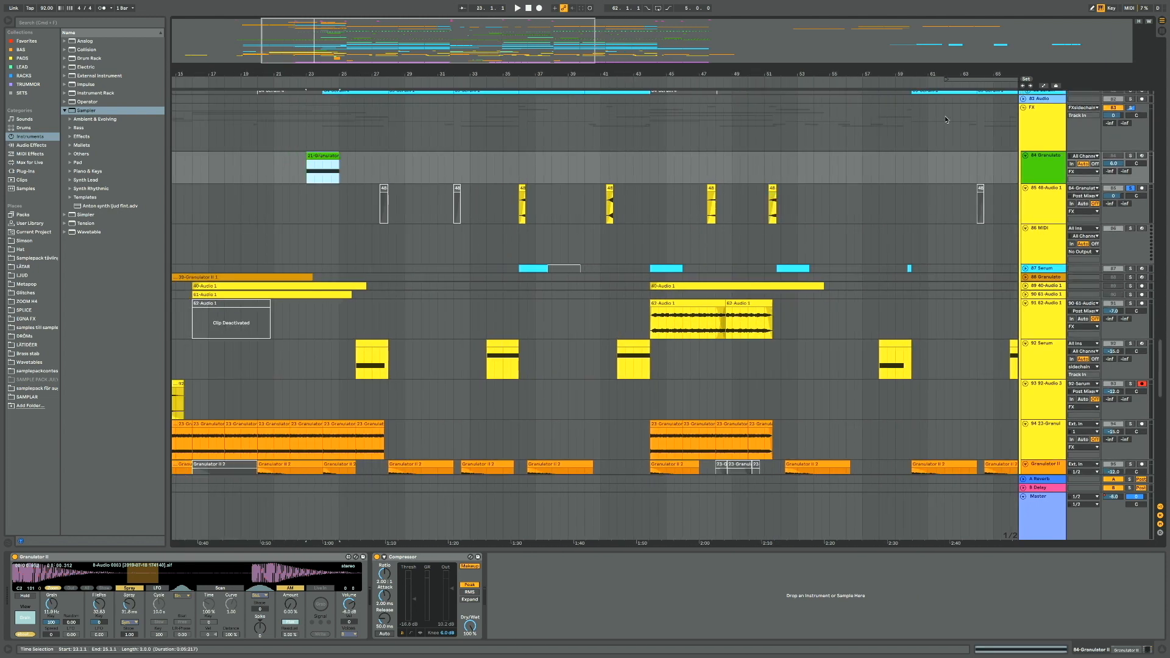
pyautogui.press('super+l')
pyautogui.click(1129, 156)
pyautogui.press('space')
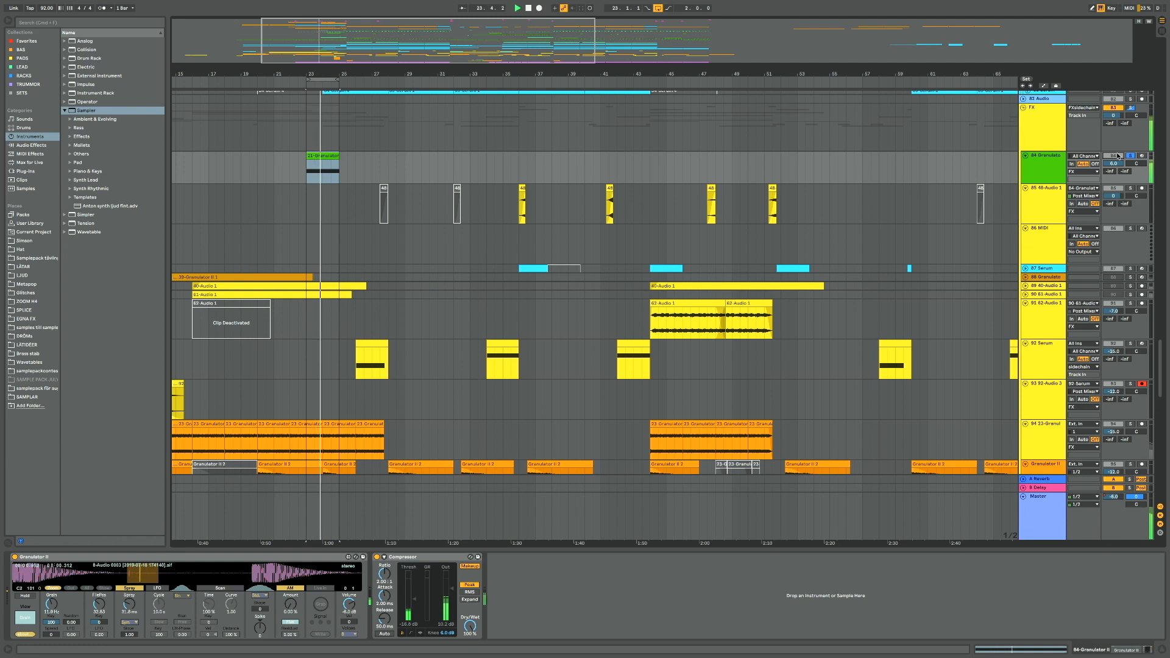
pyautogui.press('space')
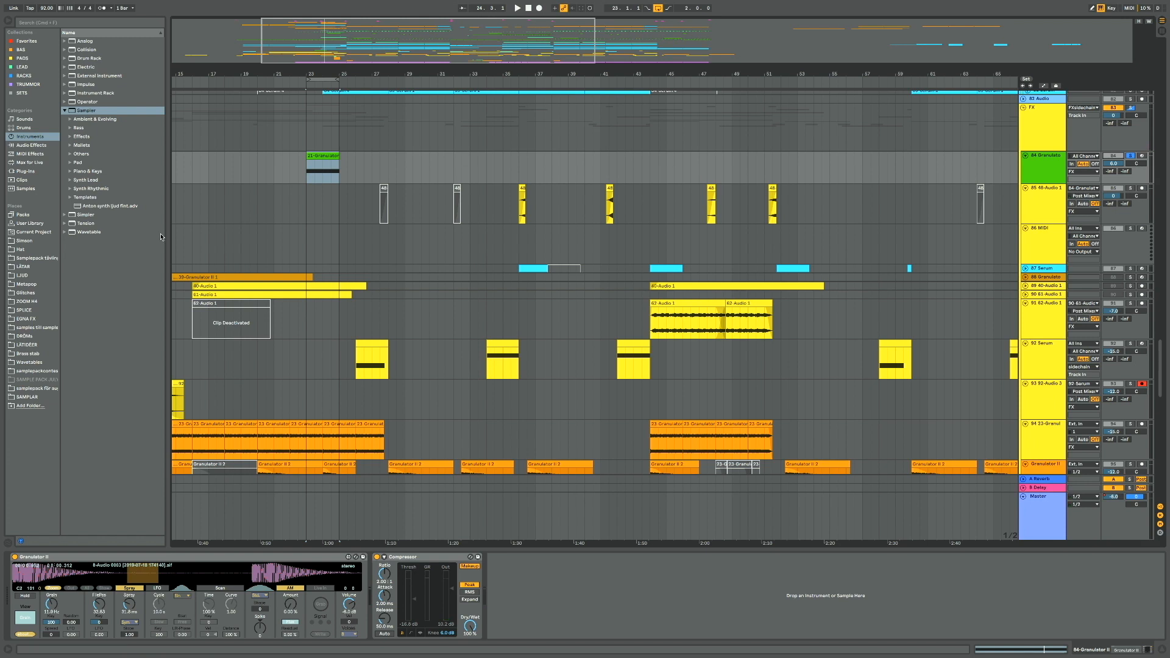
# Loop the 48-Audio 1 clip at 36.1.1 on track 85, play it soloed, and clear the solo
pyautogui.scroll(5, 532, 171)
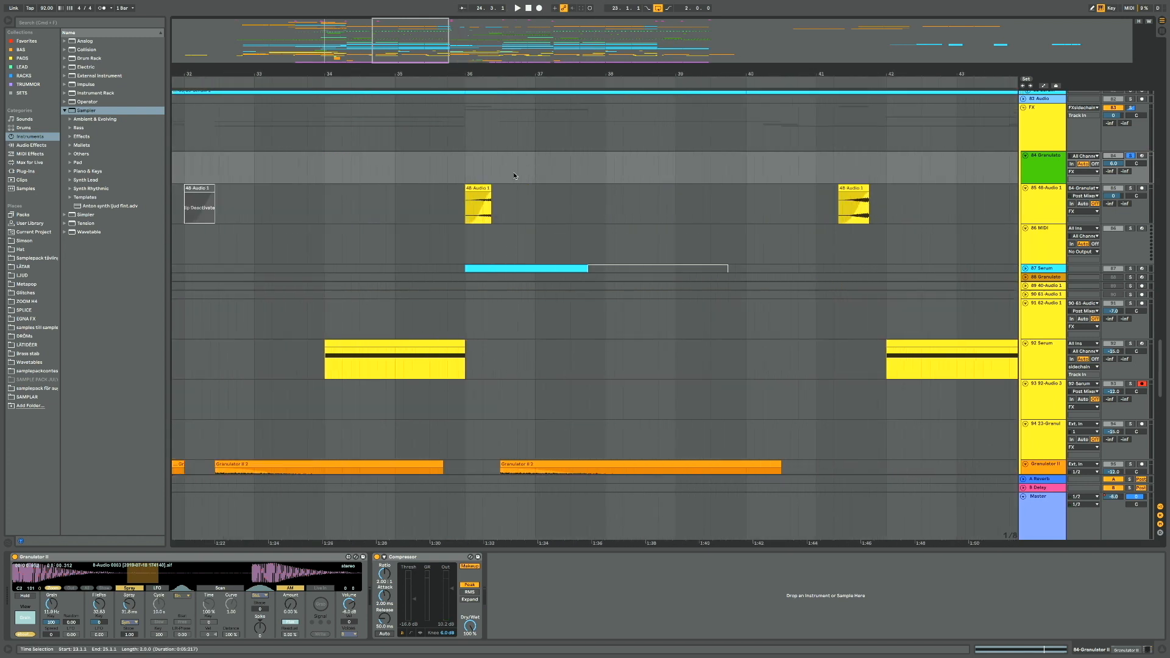
pyautogui.click(472, 190)
pyautogui.press('super+l')
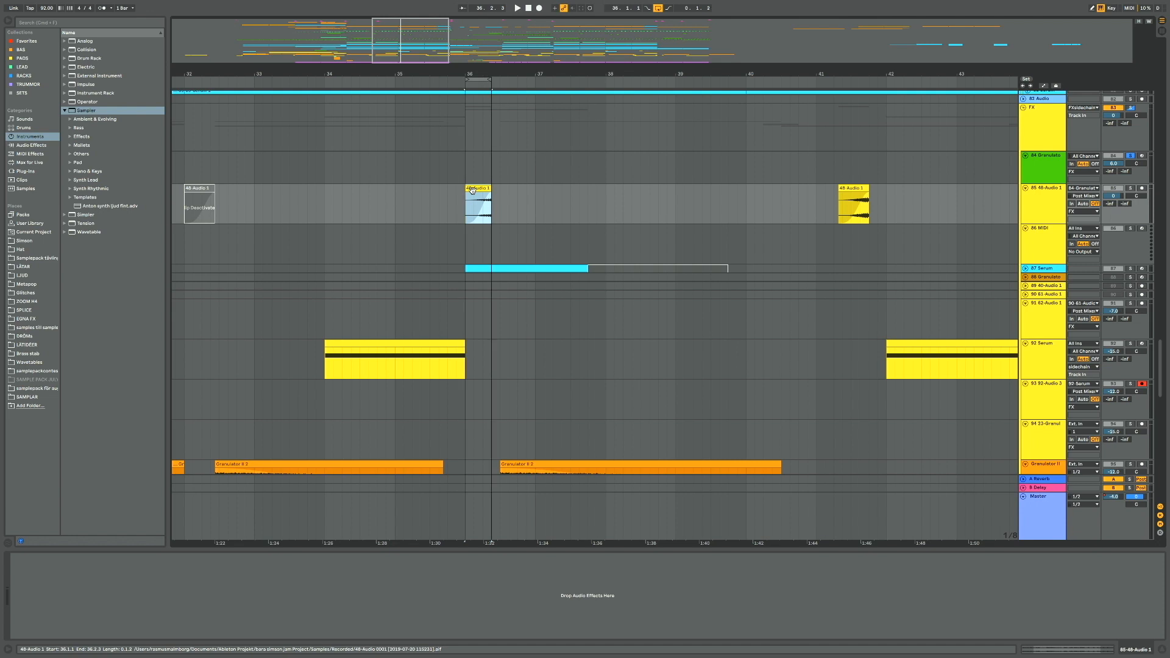
pyautogui.click(1131, 189)
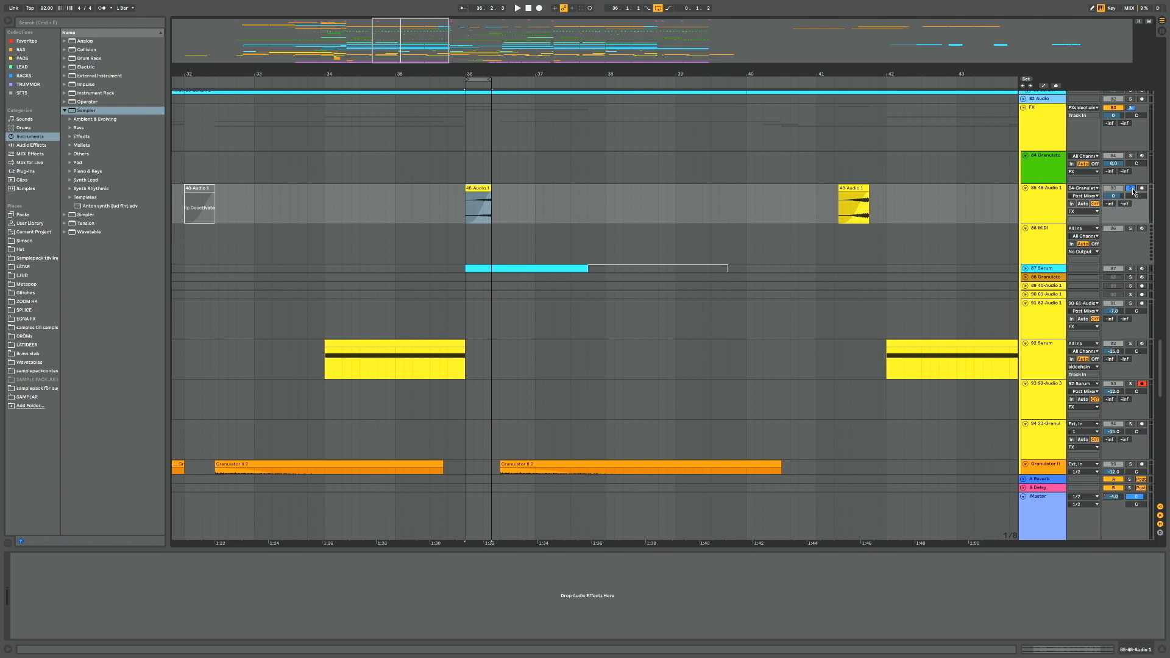
pyautogui.press('space')
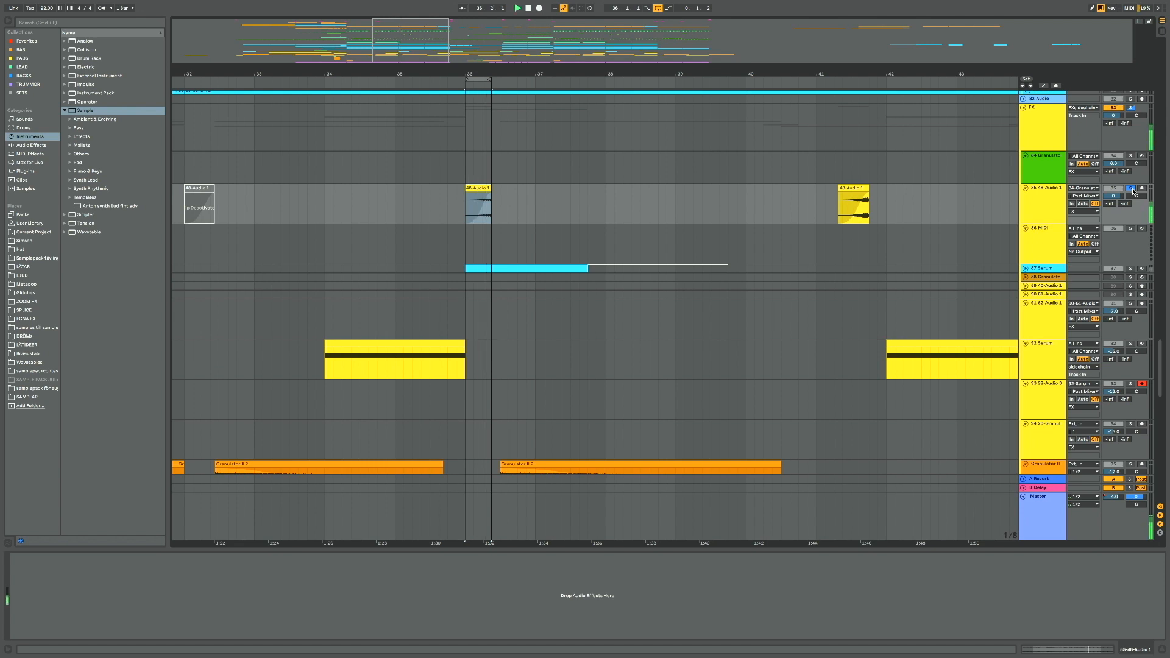
pyautogui.press('space')
pyautogui.click(1132, 189)
# Move the loop range to 35.2.3 with looping switched off, and play the full mix from 35.3.1
pyautogui.moveTo(455, 210); pyautogui.dragTo(425, 211)
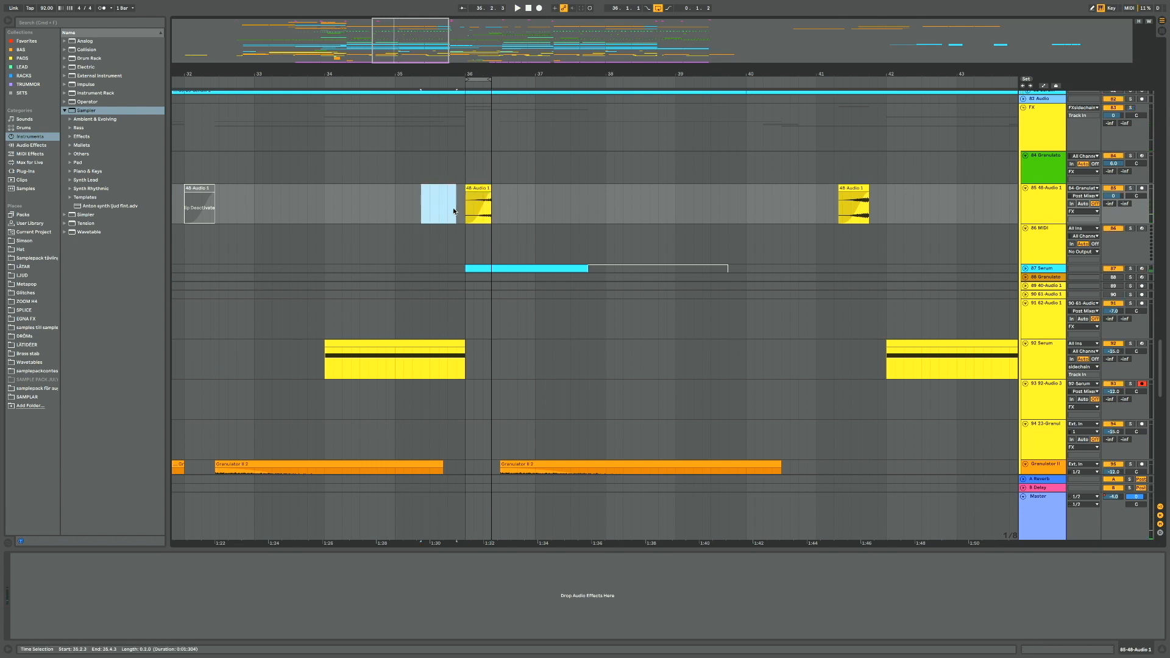
pyautogui.press('super+l')
pyautogui.press('super+l')
pyautogui.click(431, 209)
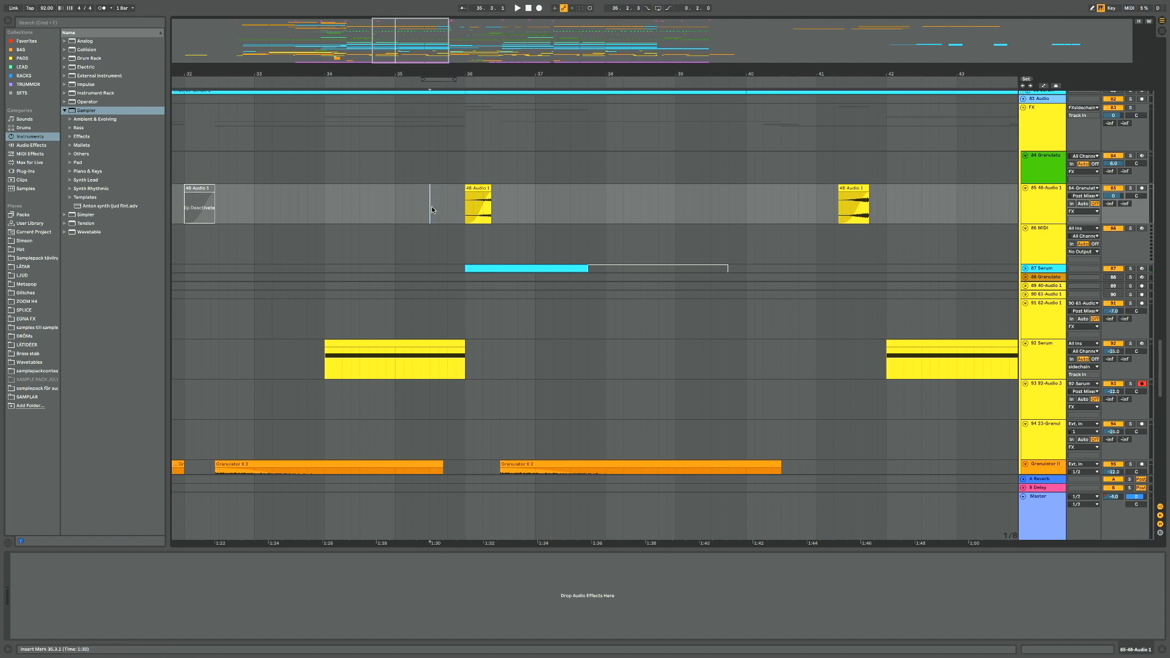
pyautogui.press('space')
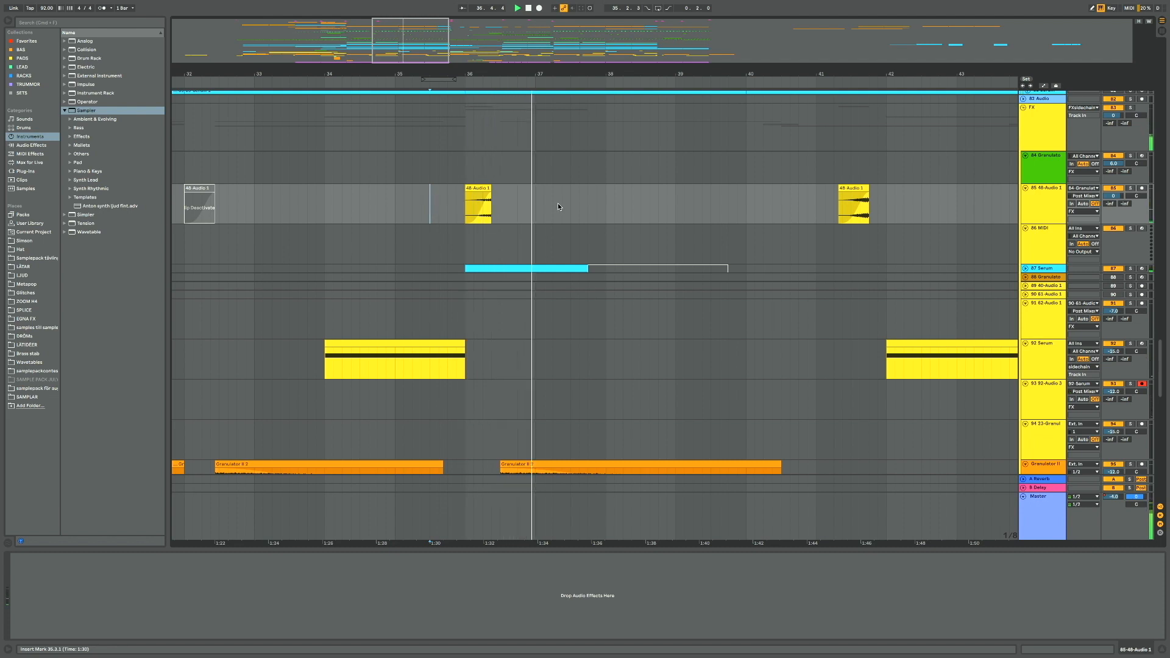
pyautogui.press('space')
# Place the insert marker at 42.4.1 on track 85, and survey the arrangement up to the JAM tracks and back down to the KICK group
pyautogui.scroll(5, 697, 307)
pyautogui.hscroll(3, 697, 307)
pyautogui.click(810, 335)
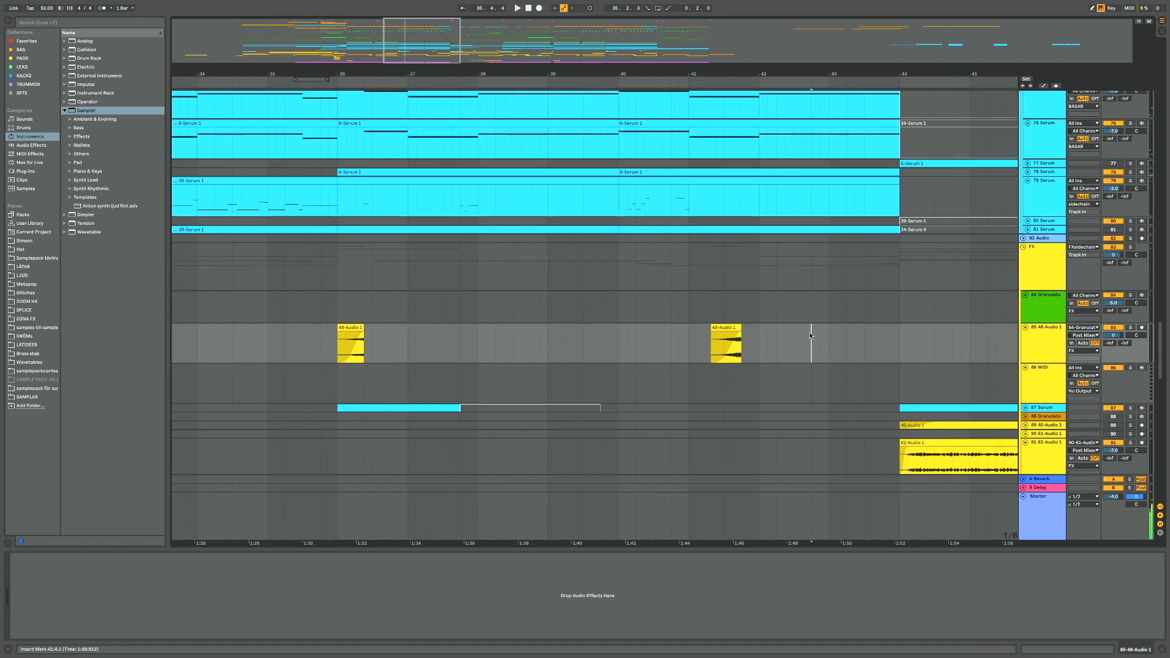
pyautogui.scroll(10, 576, 312)
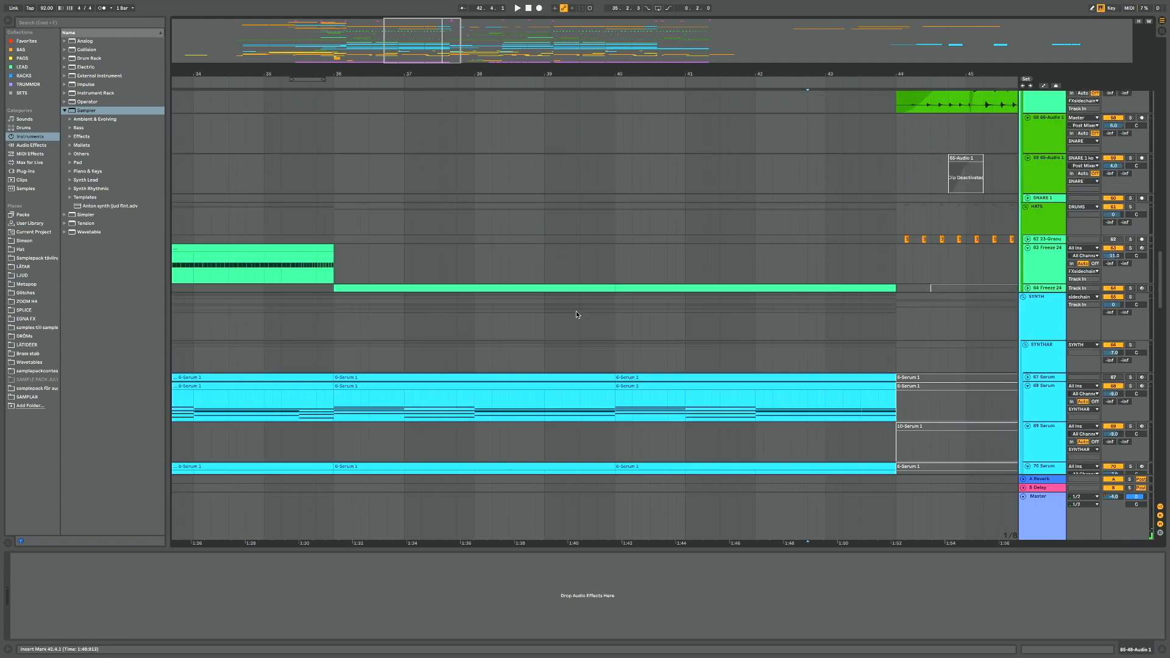
pyautogui.scroll(15, 576, 315)
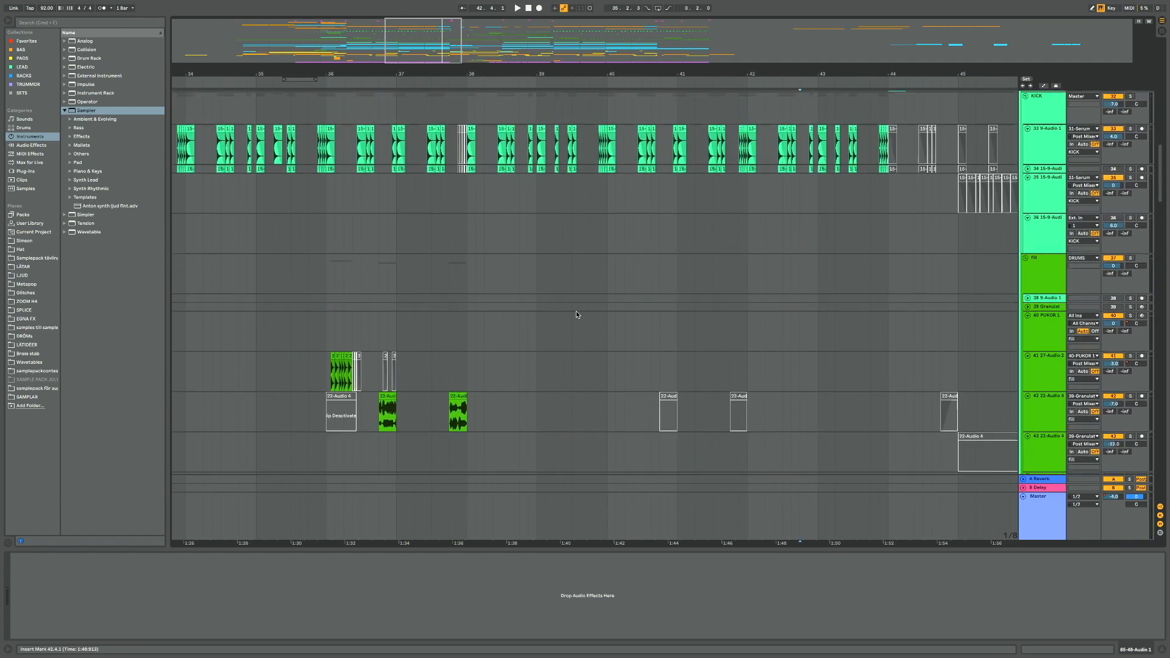
pyautogui.scroll(15, 576, 315)
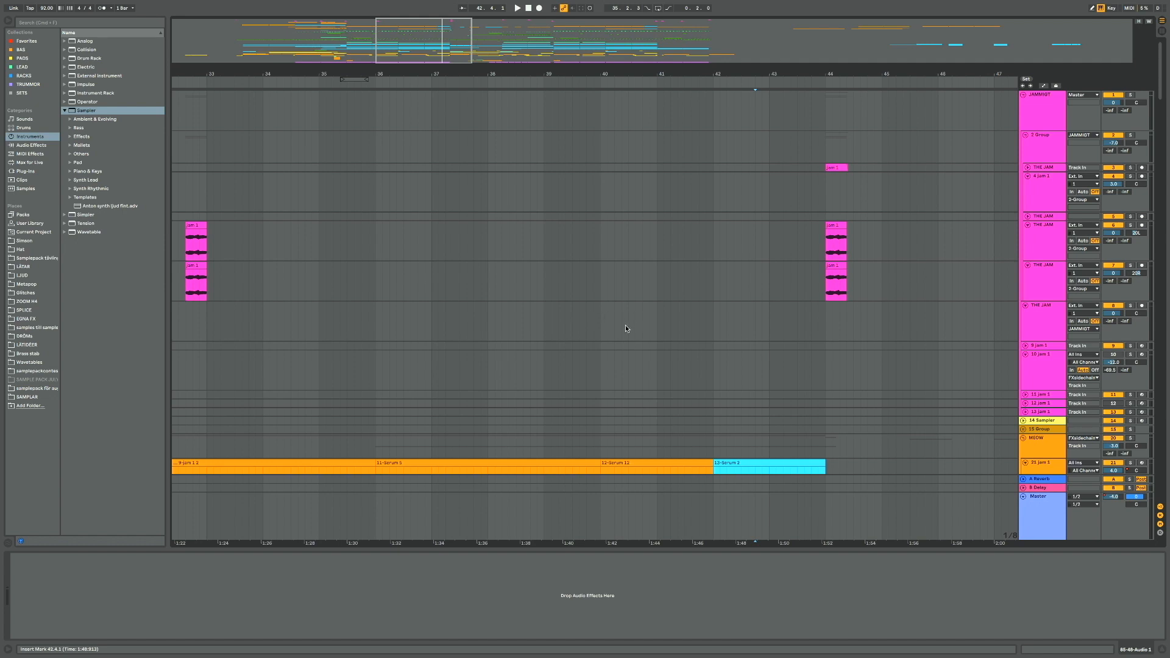
pyautogui.scroll(-3, 626, 330)
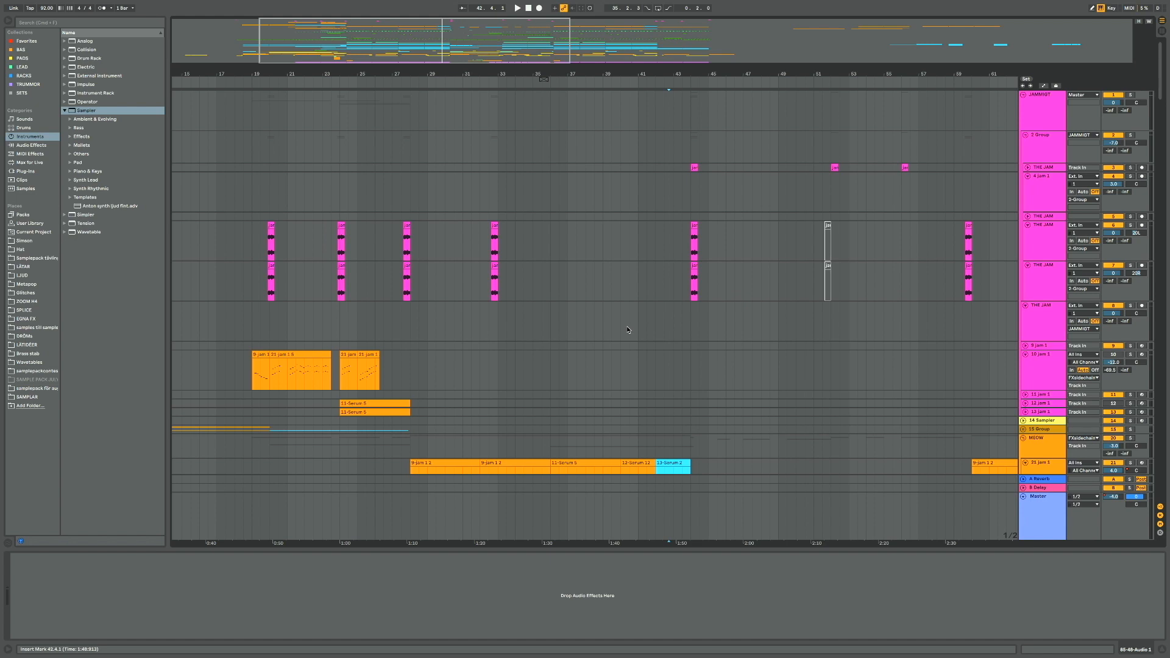
pyautogui.hscroll(-5, 478, 335)
pyautogui.scroll(-10, 459, 334)
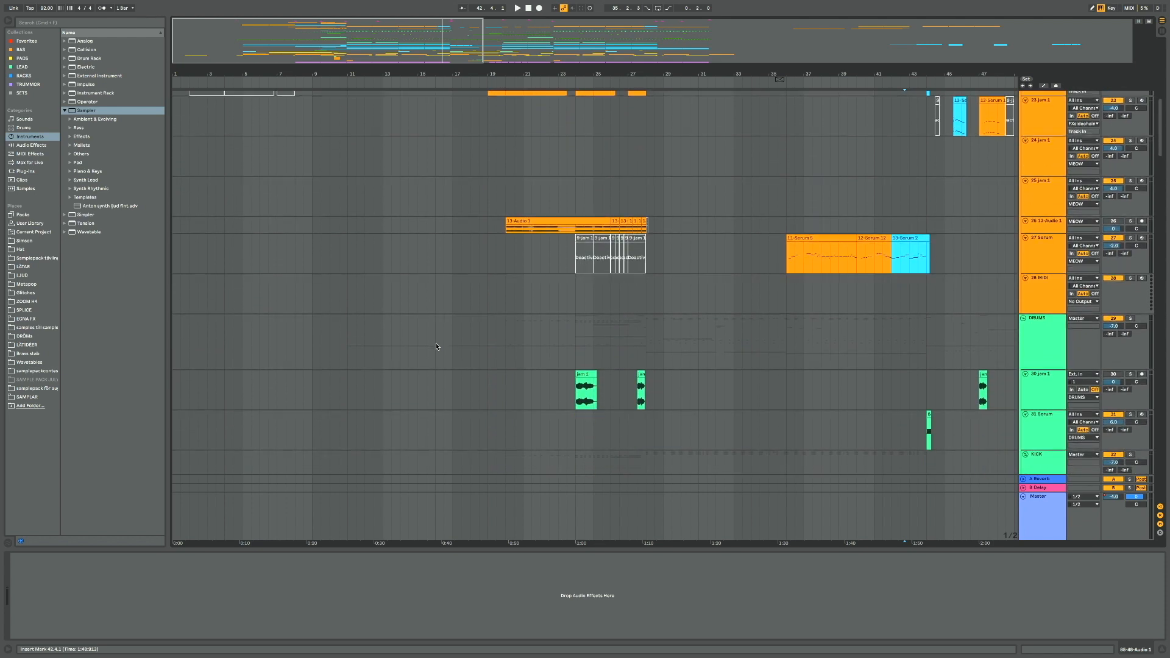
pyautogui.scroll(-3, 437, 346)
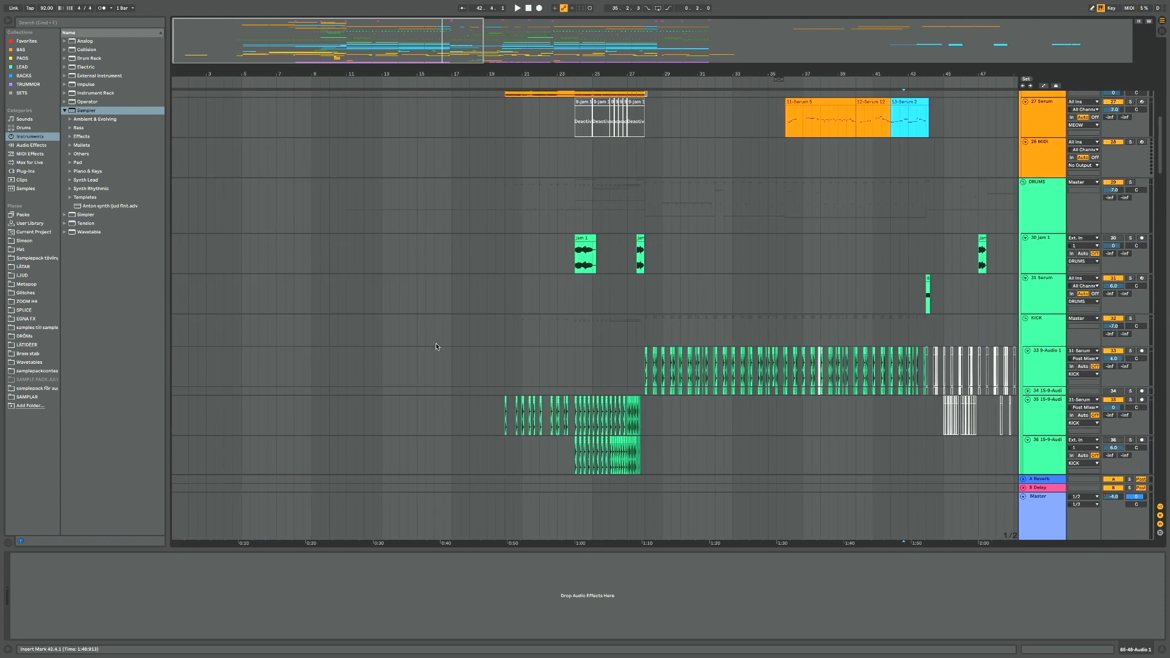